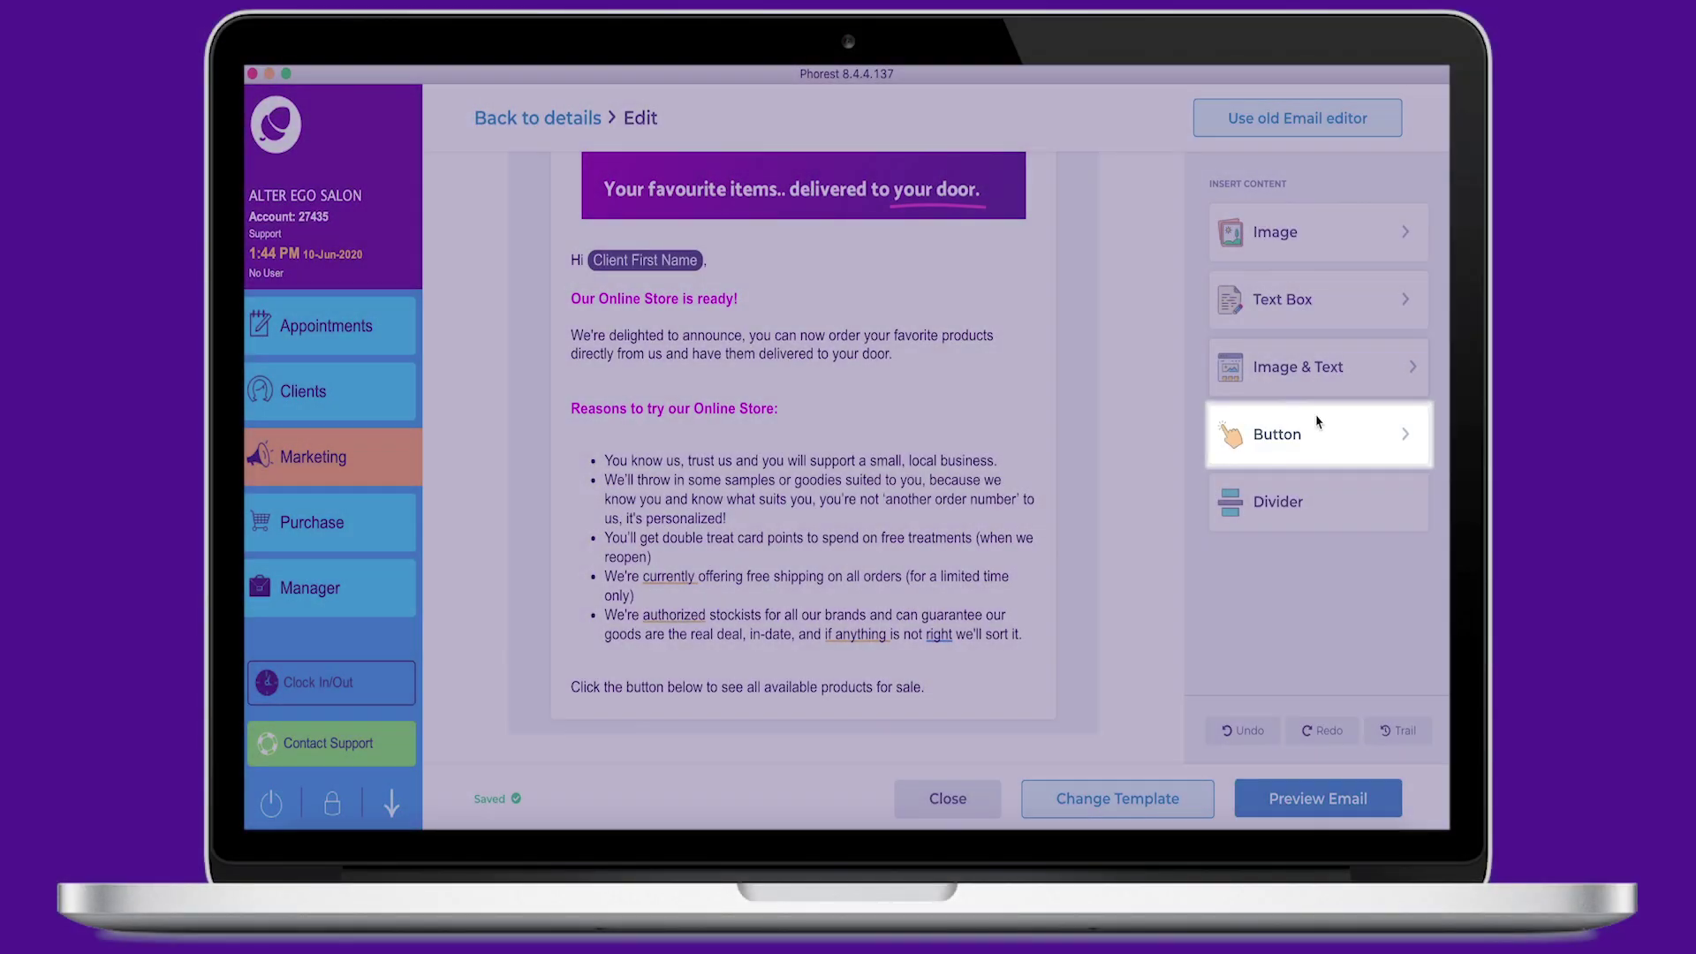
Step: Insert a Button block and change its label to 'Step Inside our Online Store!'
click(1317, 434)
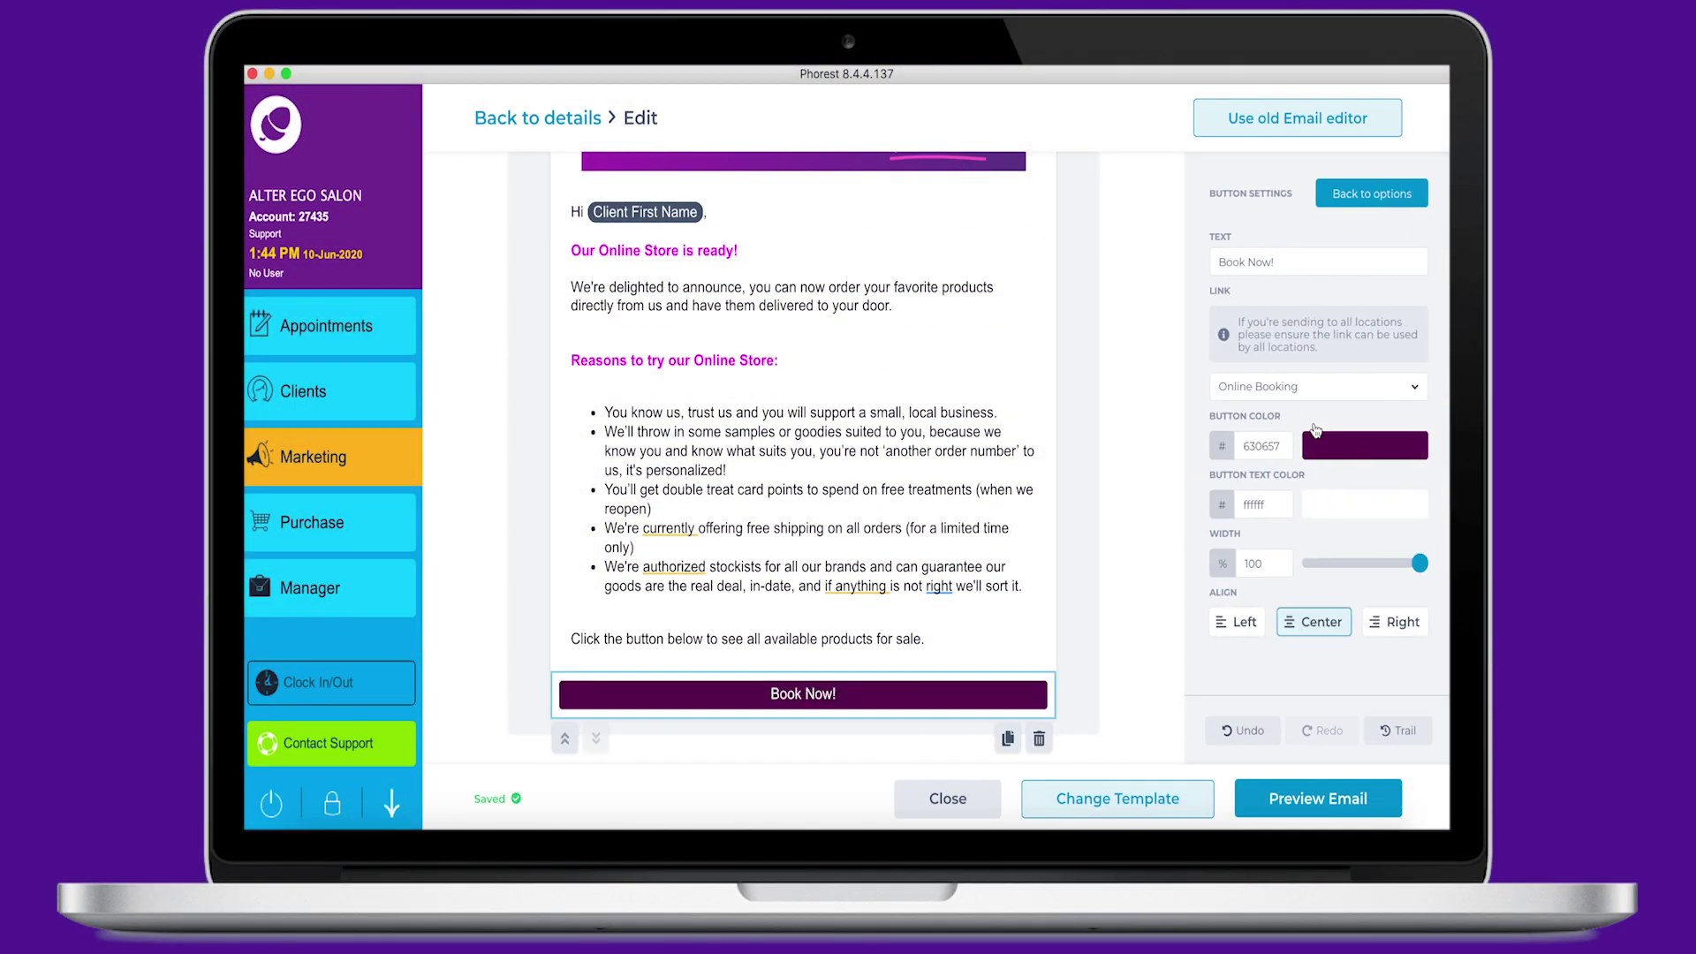
triple_click(1298, 261)
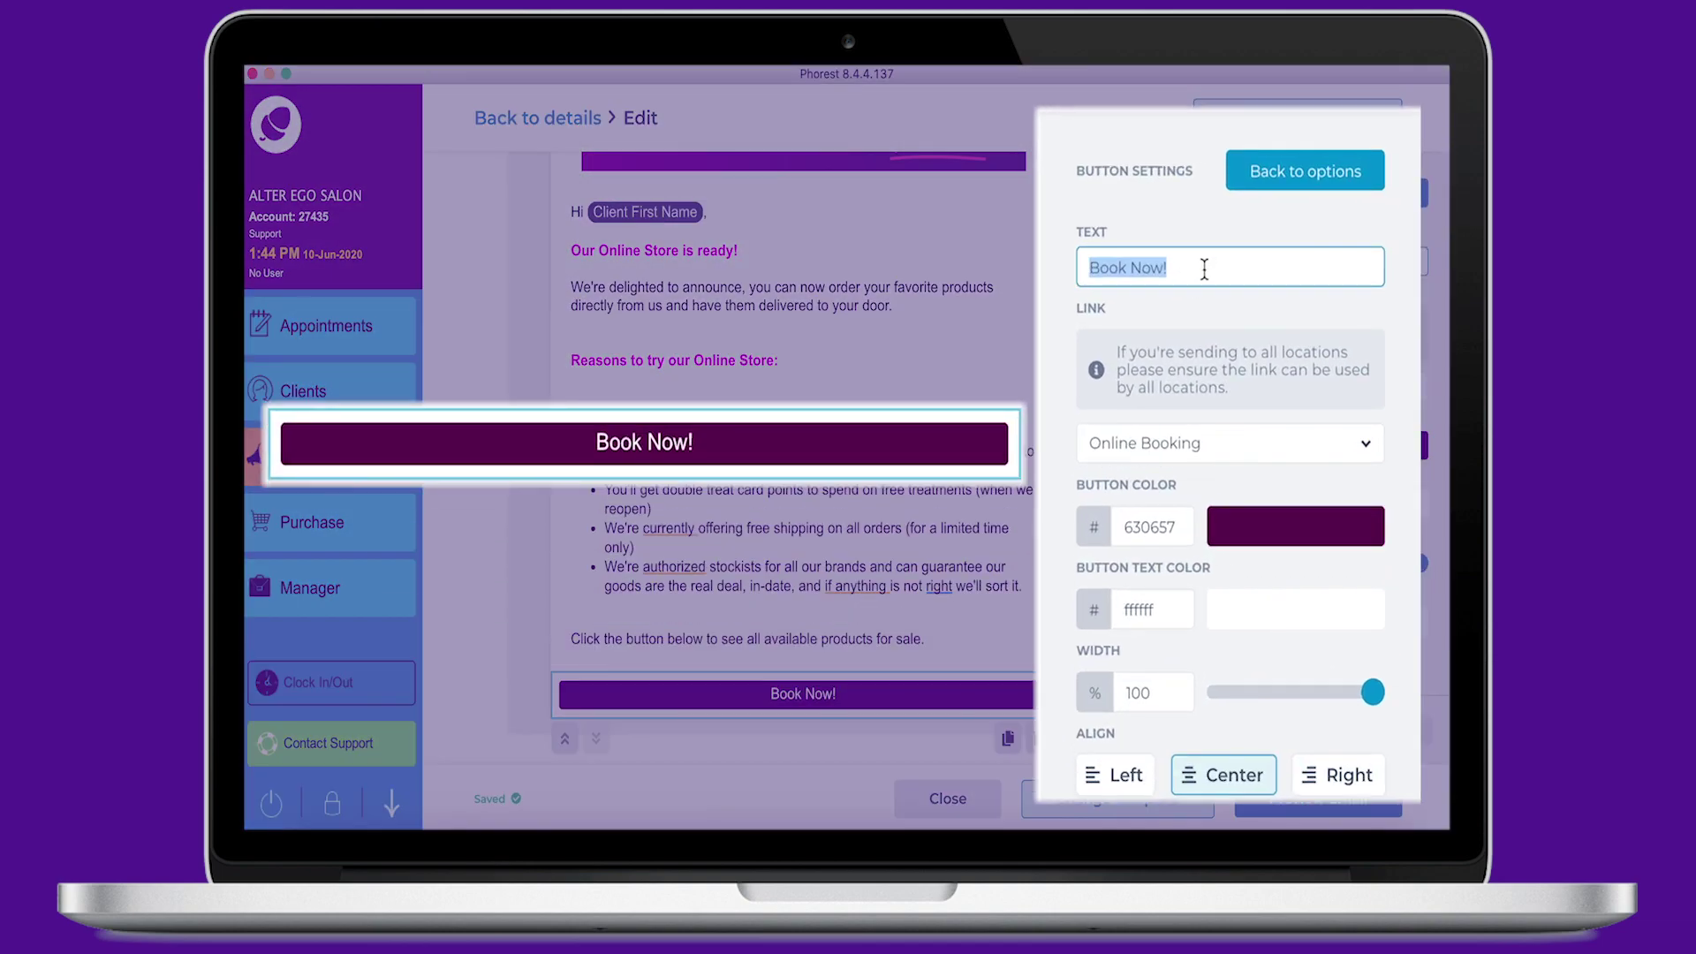
text(Step Inside our Online S)
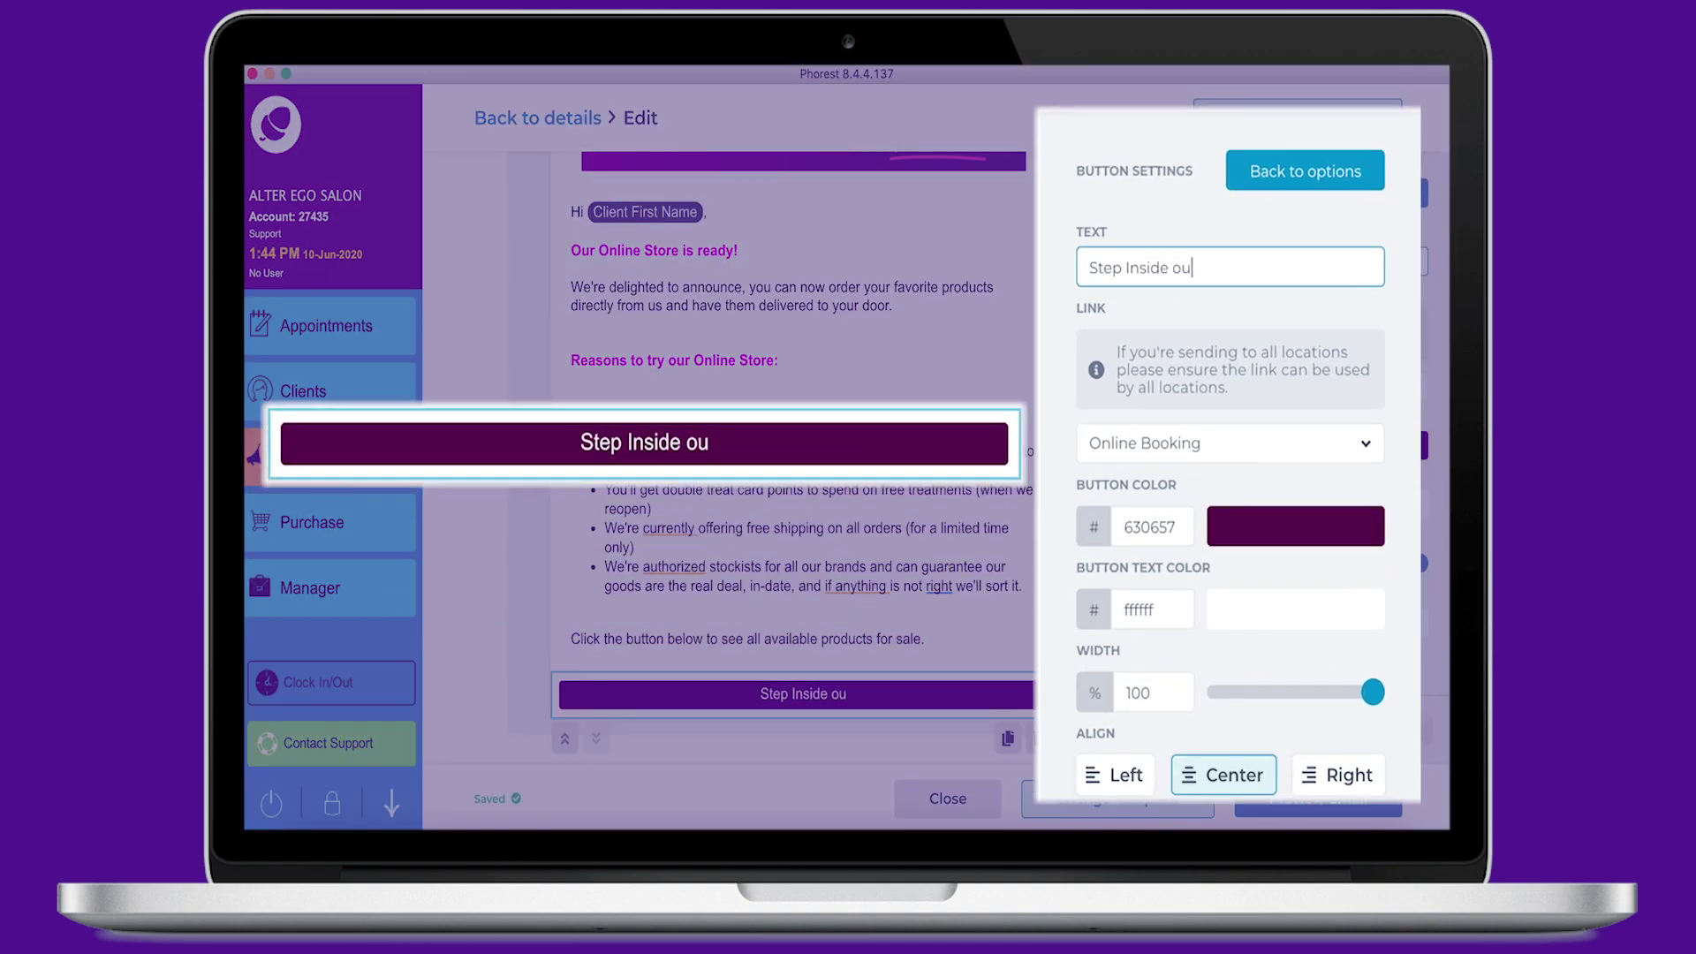
text(tore!)
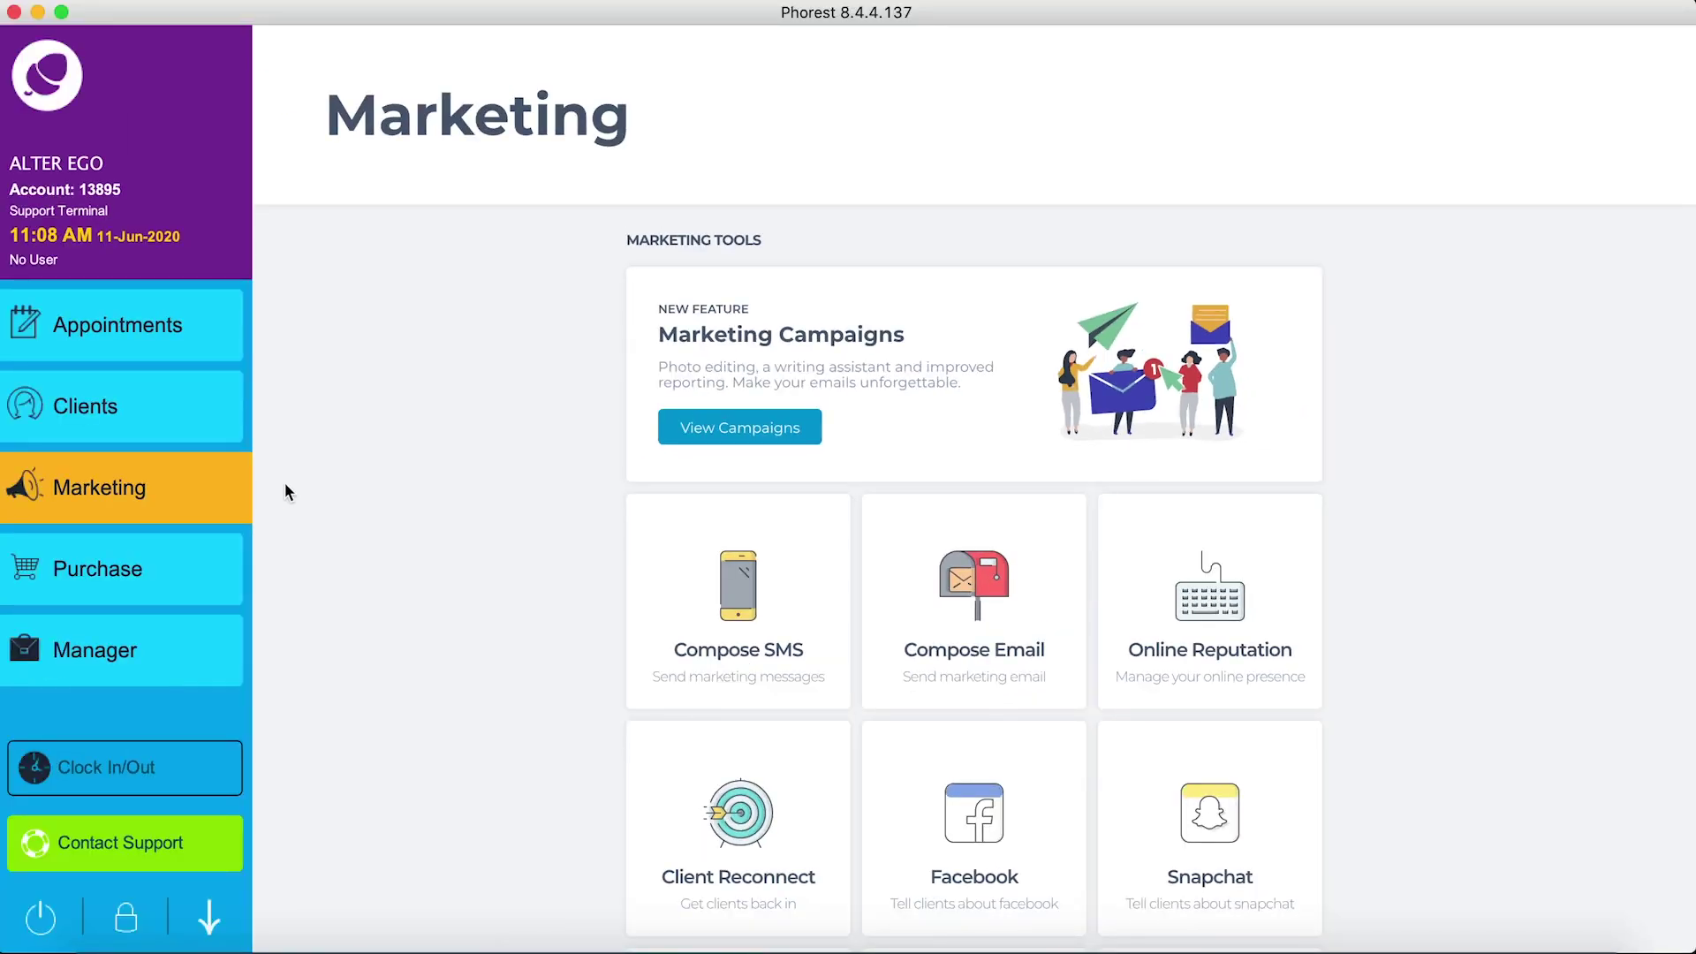
Step: Create a new Email Campaign from the campaigns list to reach its template gallery
click(772, 428)
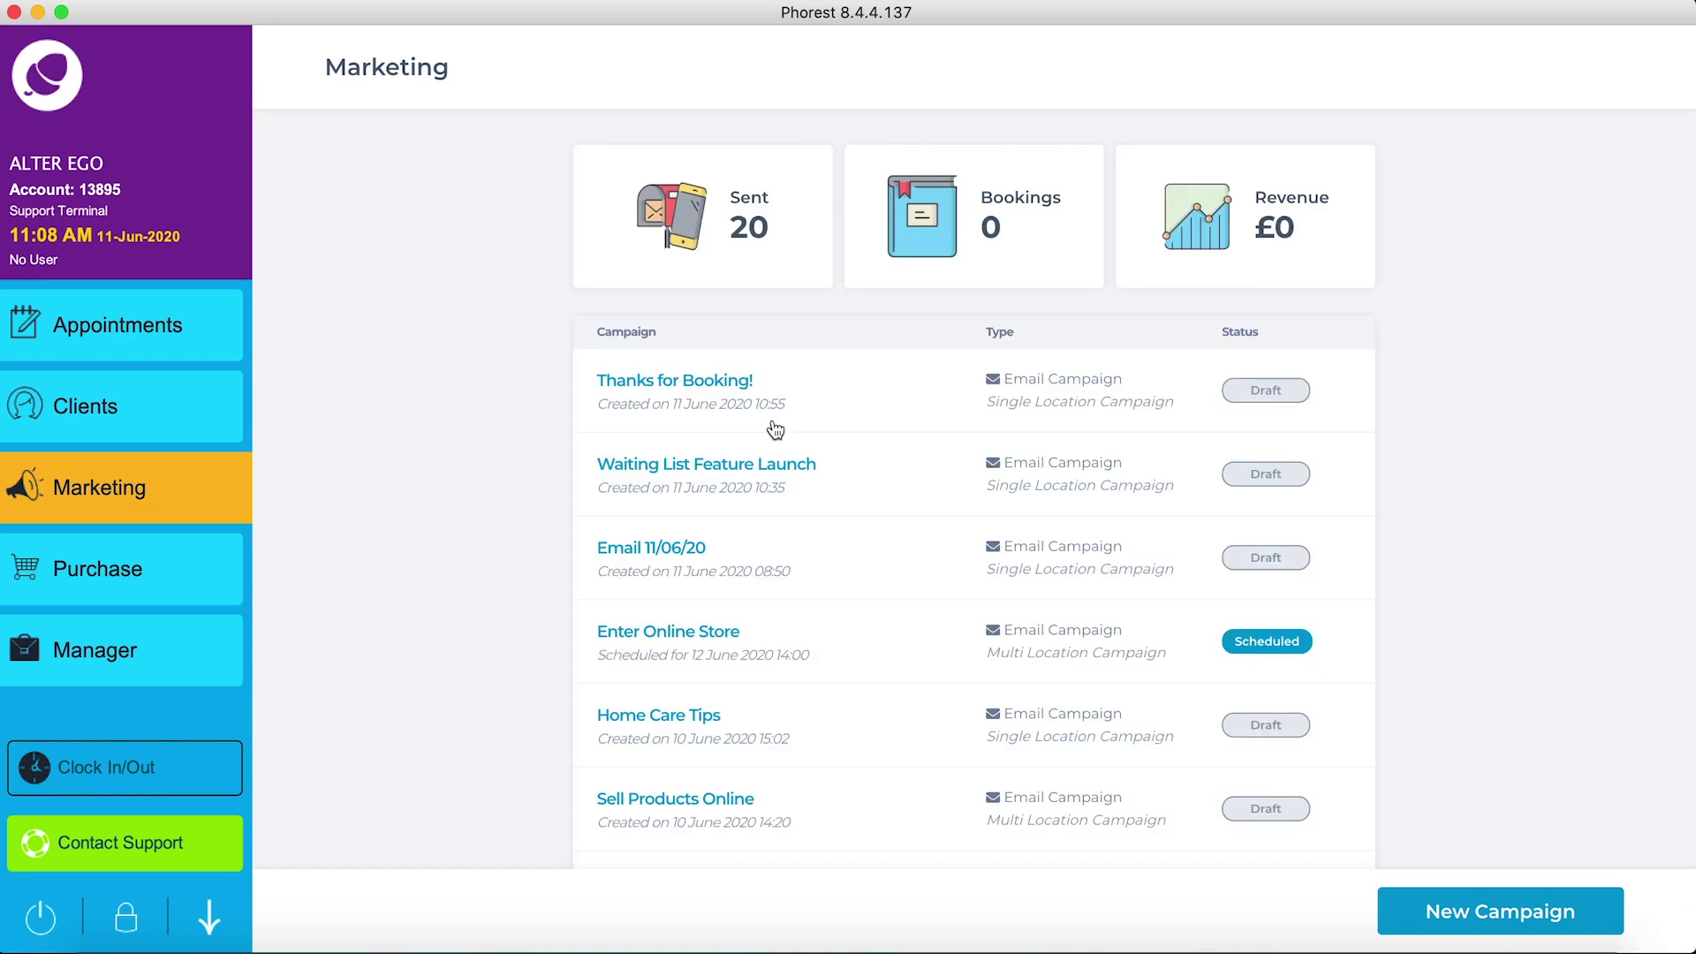
click(1482, 921)
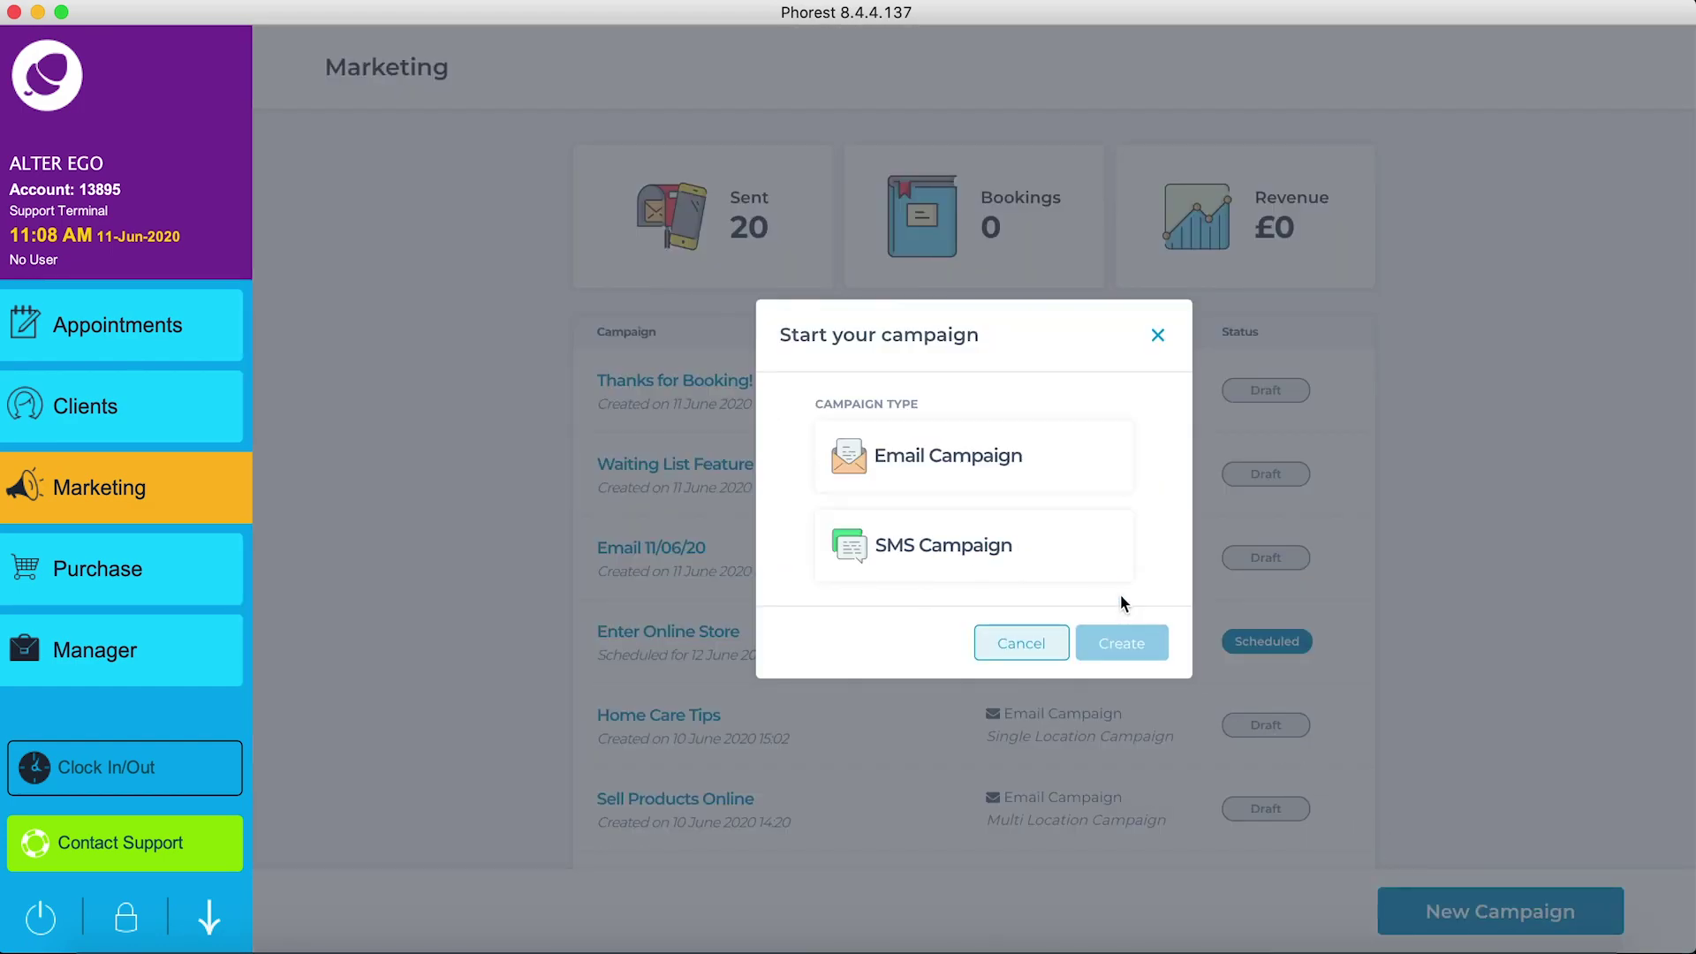
click(964, 454)
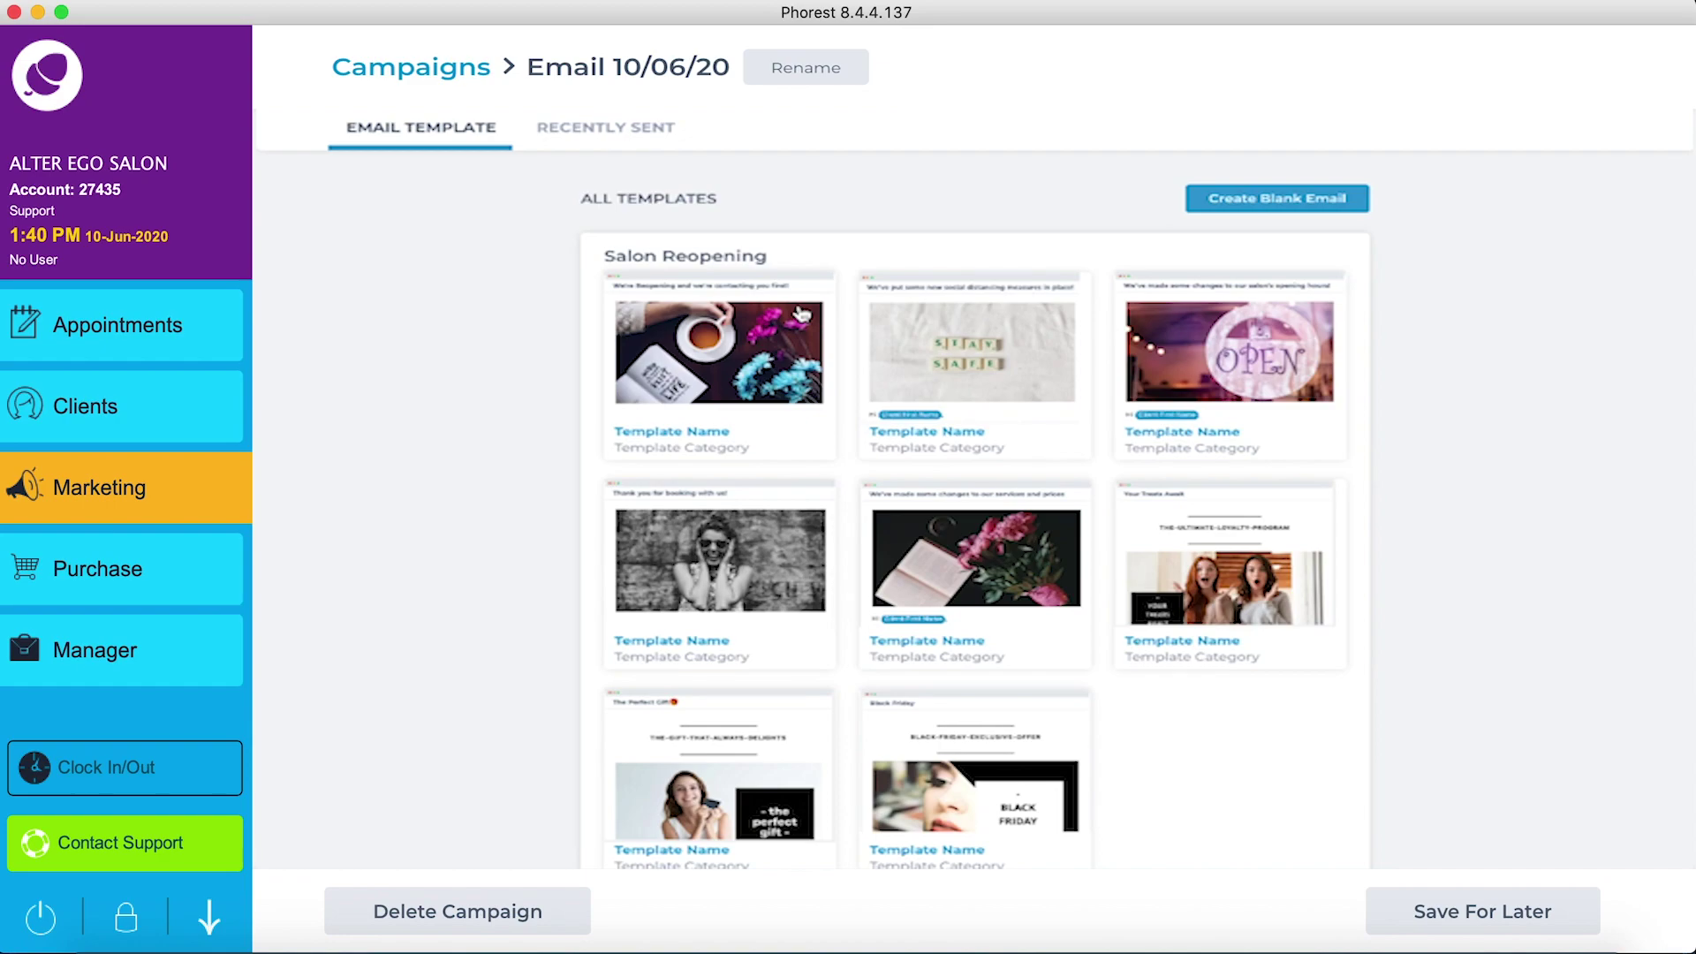
Step: Rename the campaign to 'Promote Online Store Launch' and save the name
click(803, 68)
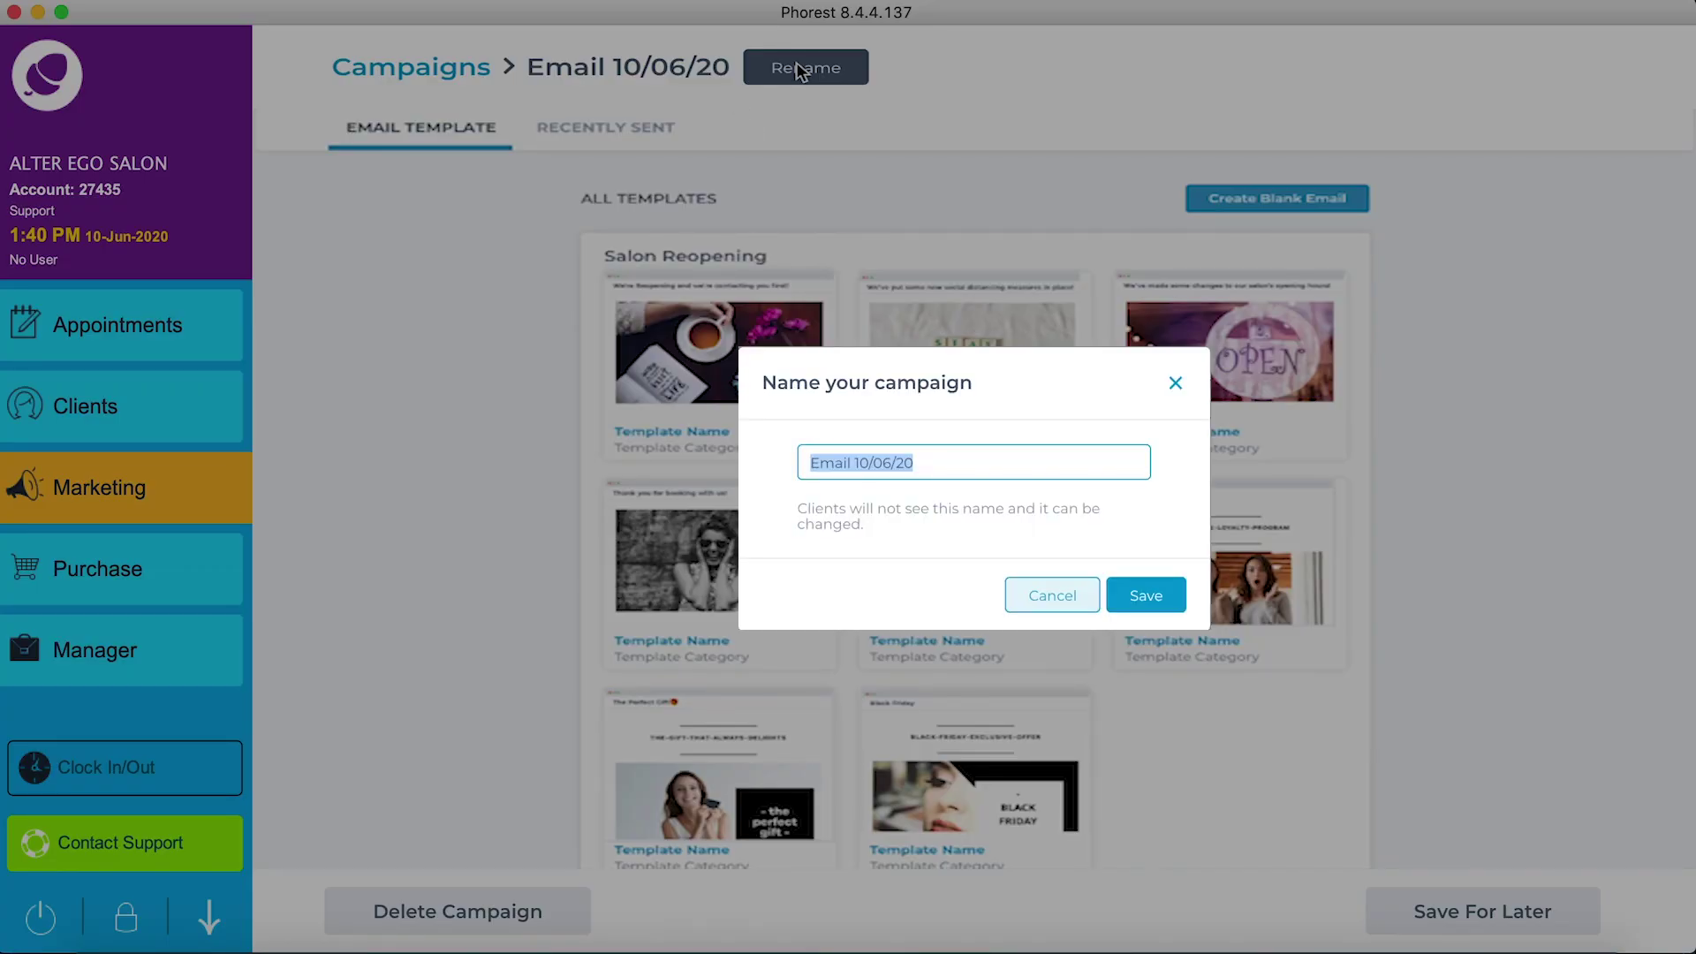
text(Promote Online Store Launch)
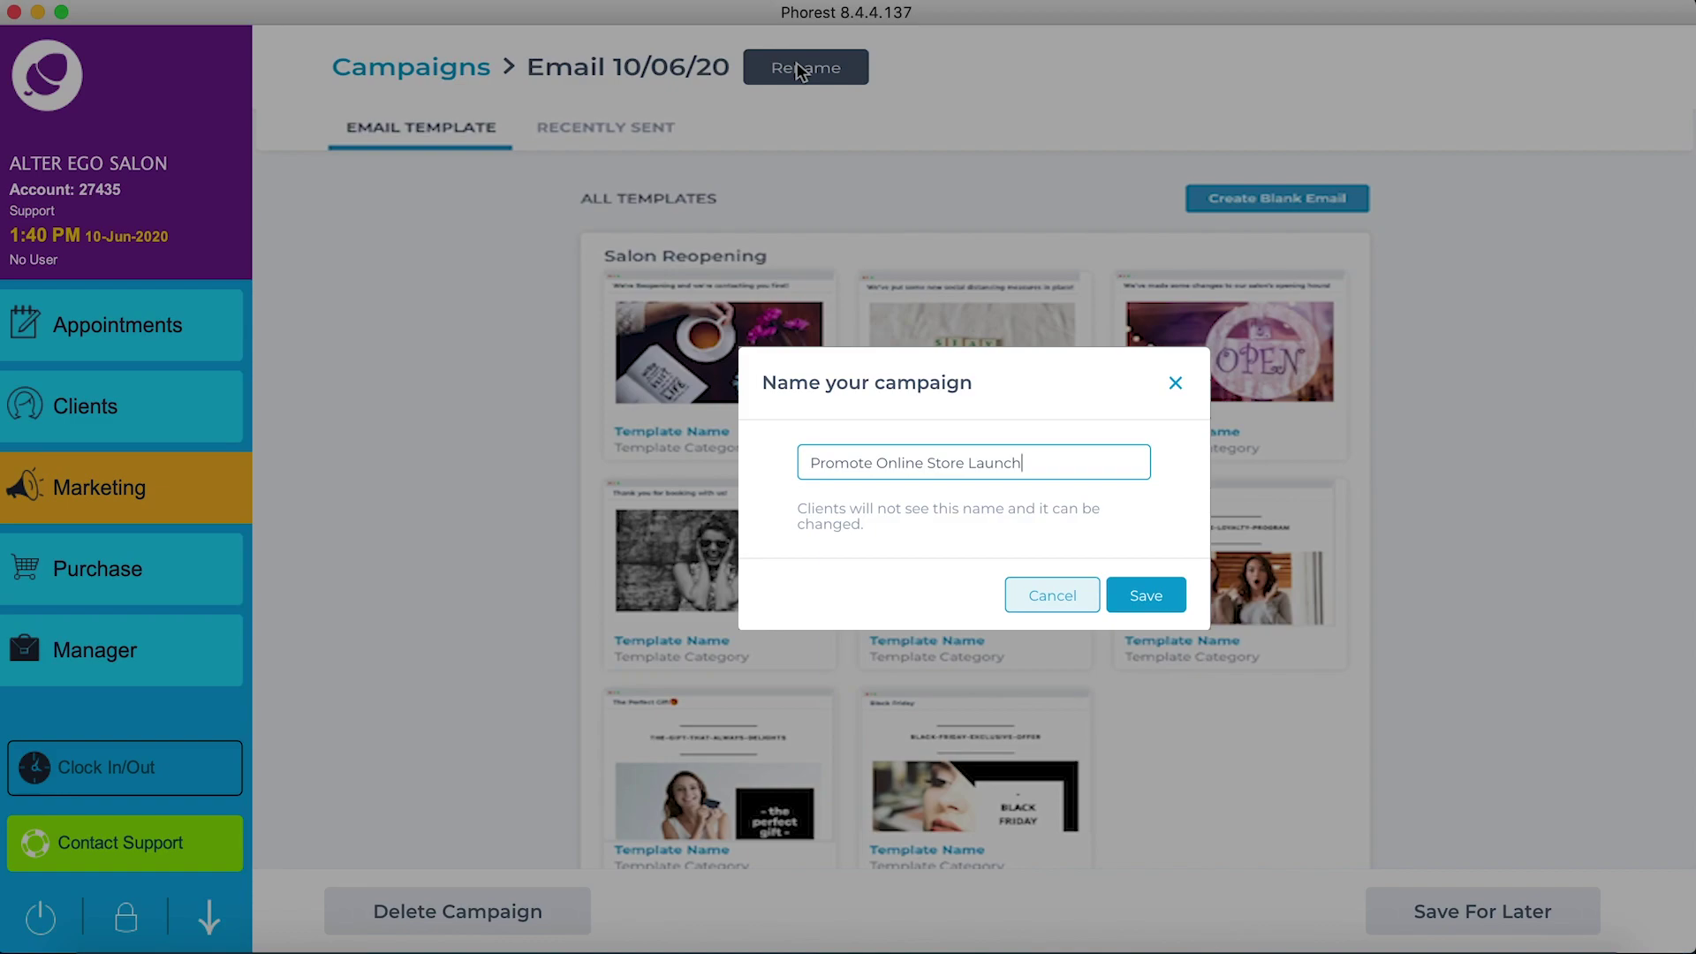
click(1133, 592)
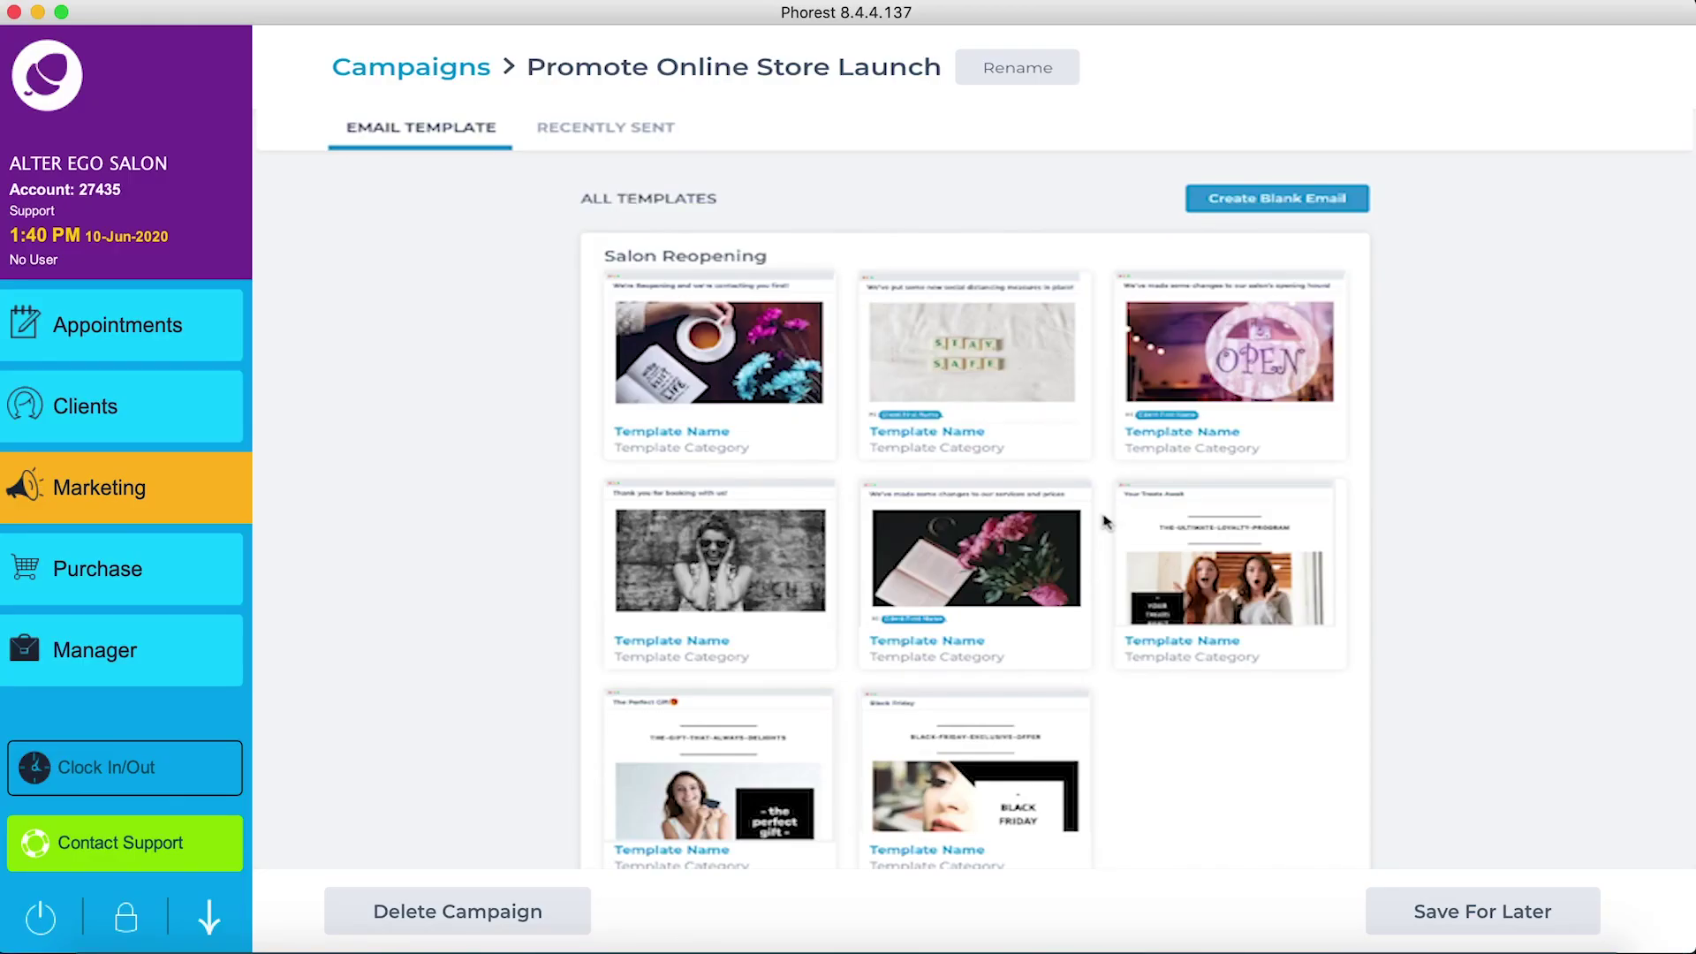
Step: Browse All Templates and Recently Sent emails, then start a blank email
scroll(1105, 522, down, 5)
scroll(1106, 522, down, 5)
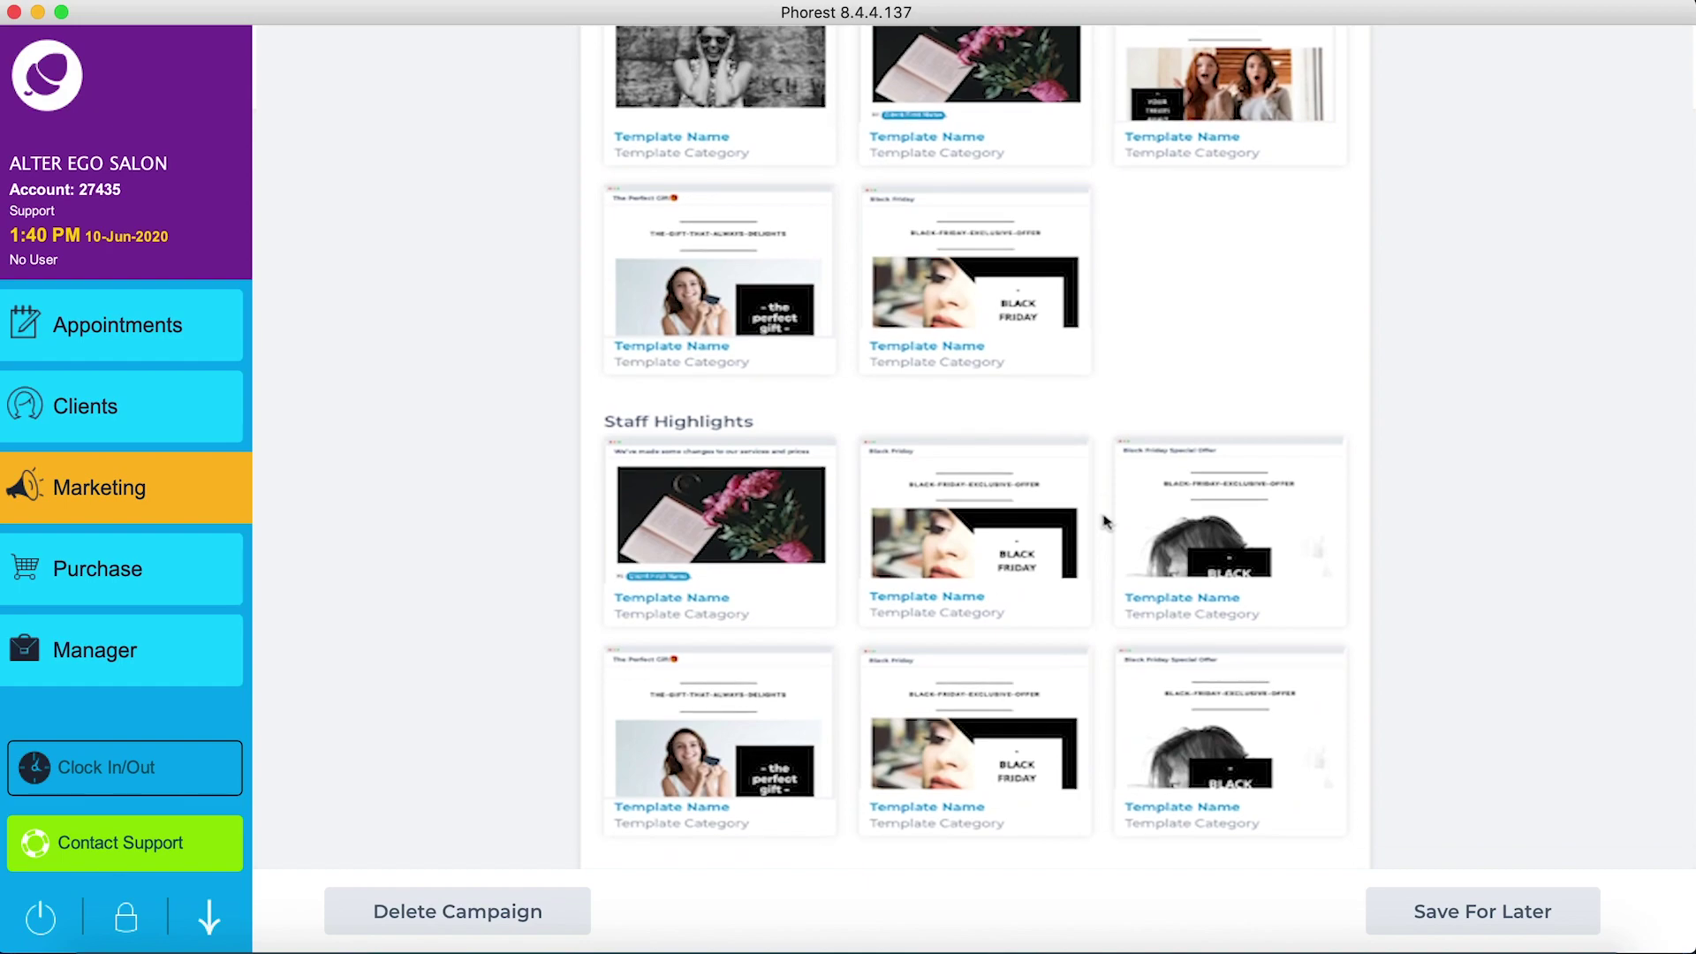
scroll(1105, 522, up, 6)
scroll(1106, 522, up, 5)
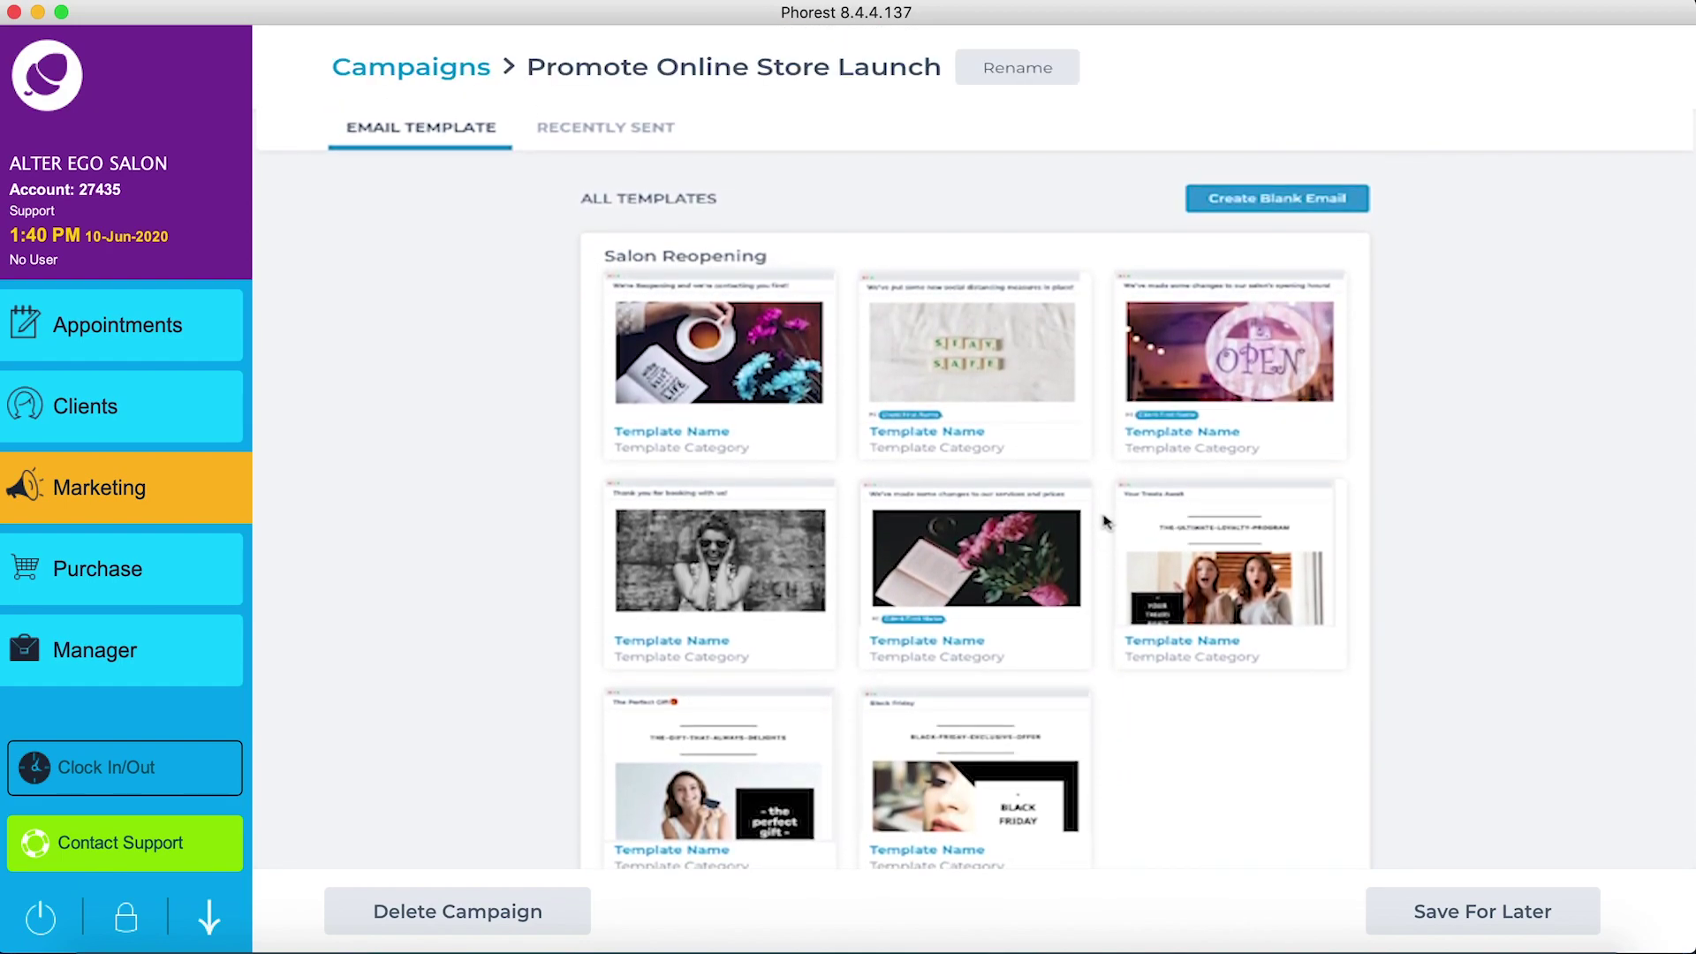
click(594, 137)
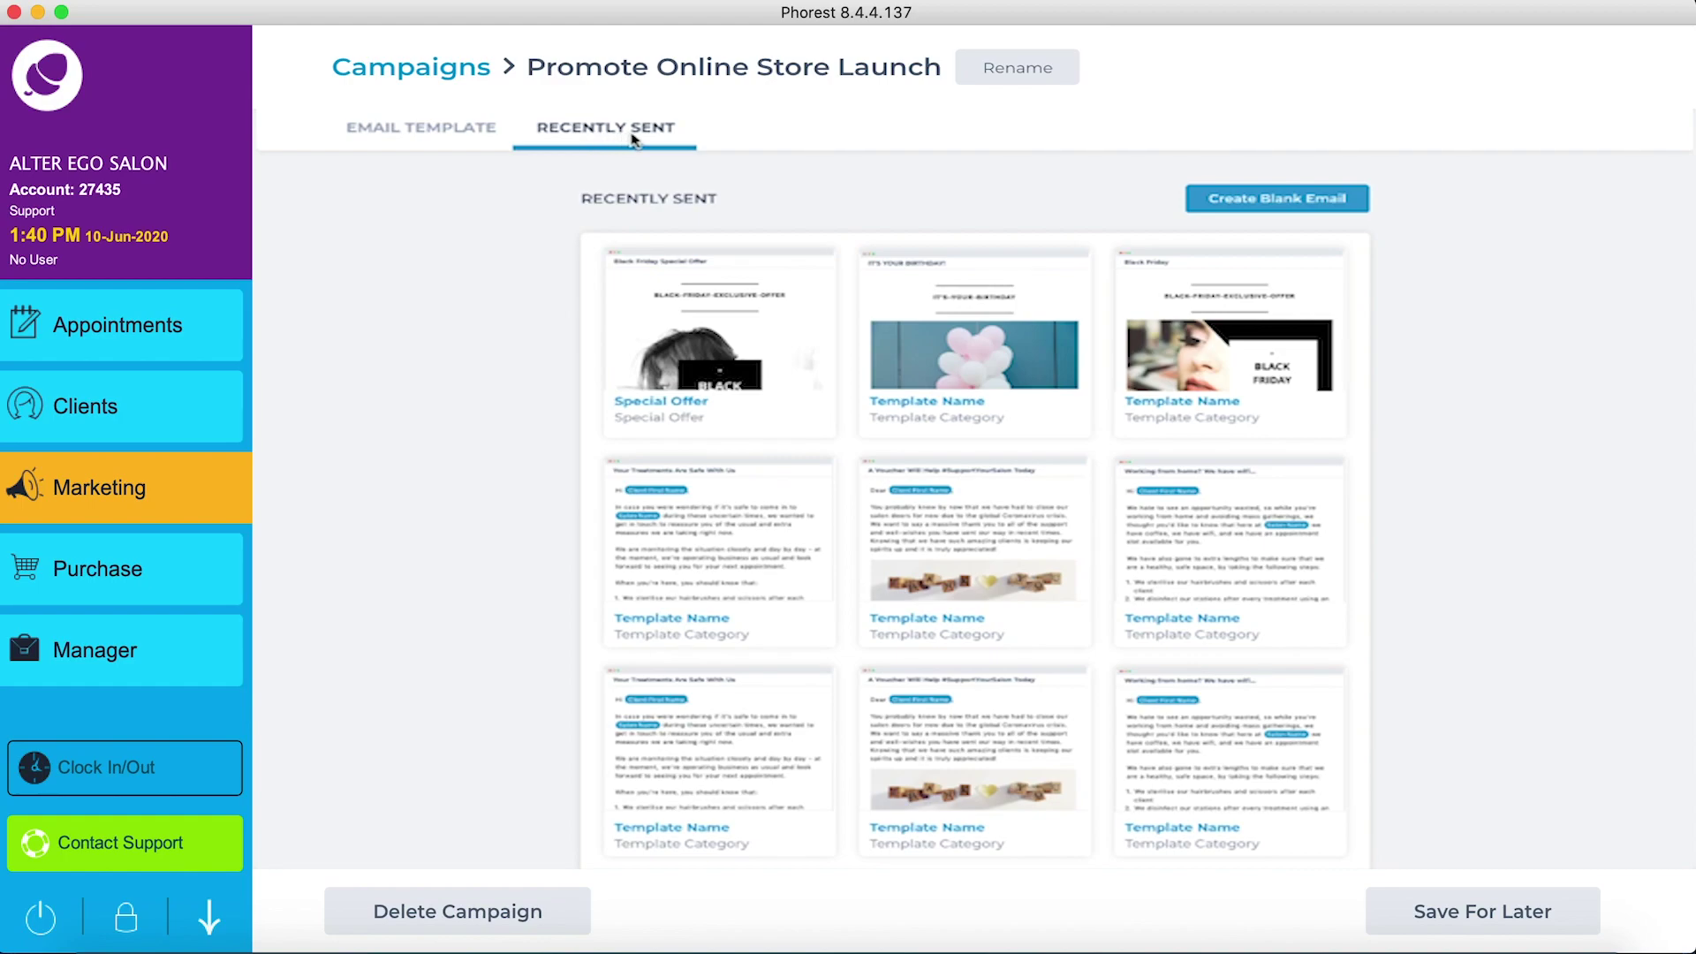
click(1279, 203)
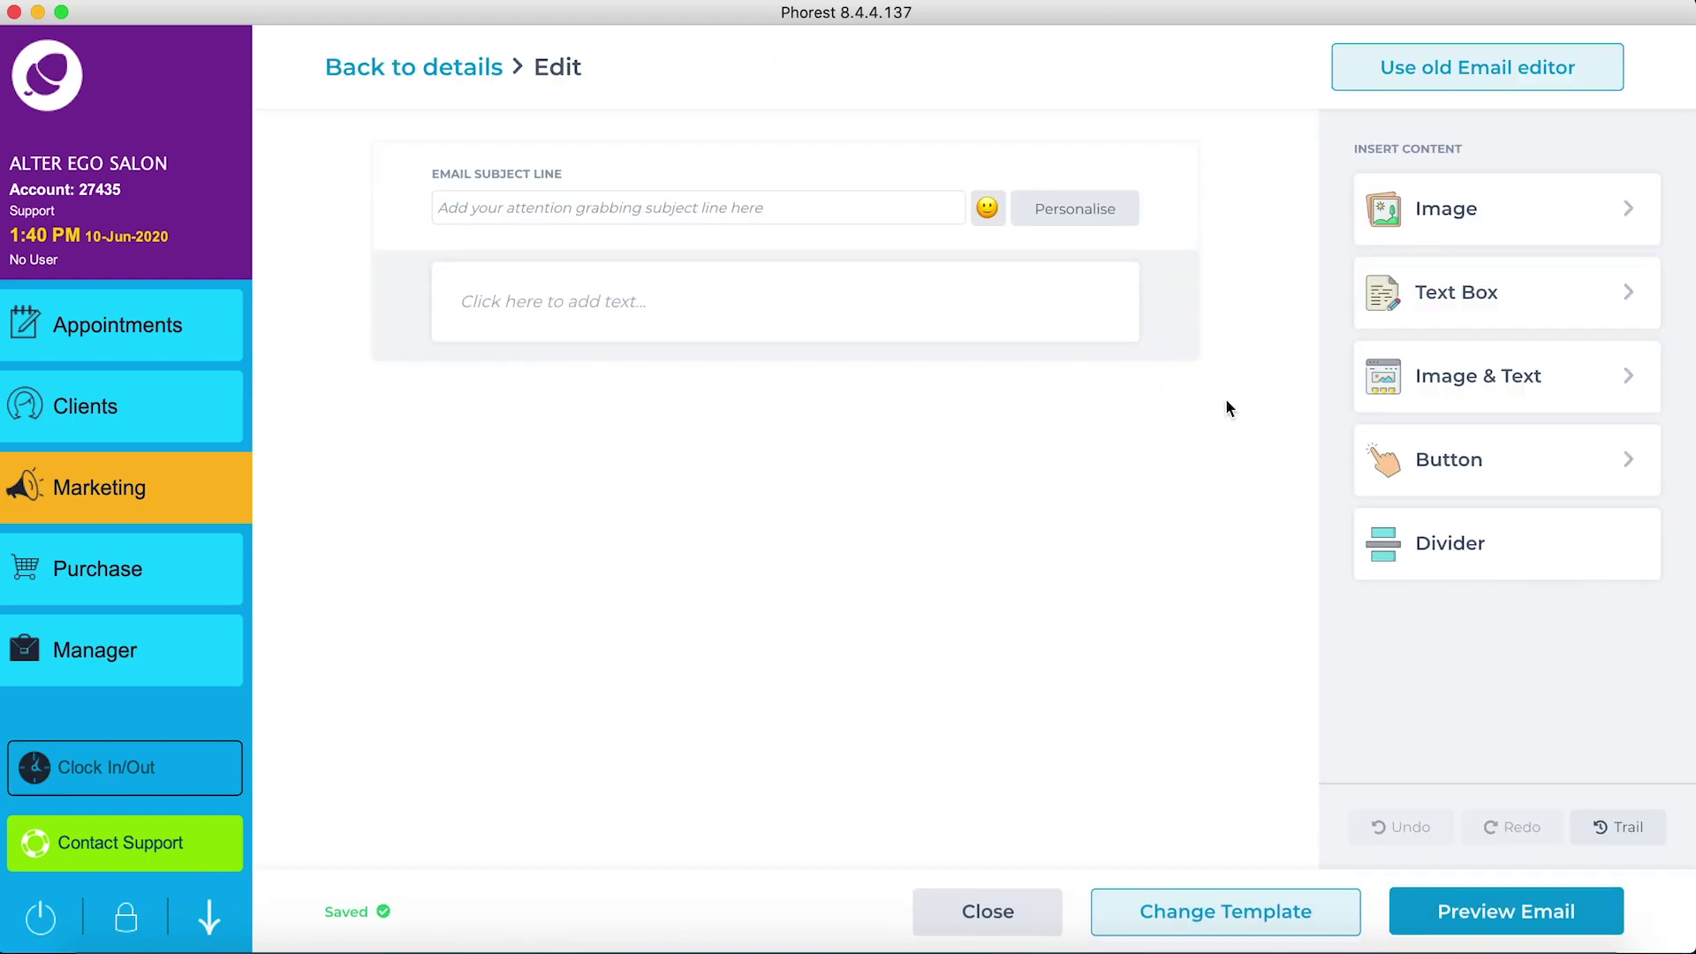
Step: Begin the subject with a shopping-bags emoji, Client First Name tag and ', Step Inside our Online Store'
click(885, 208)
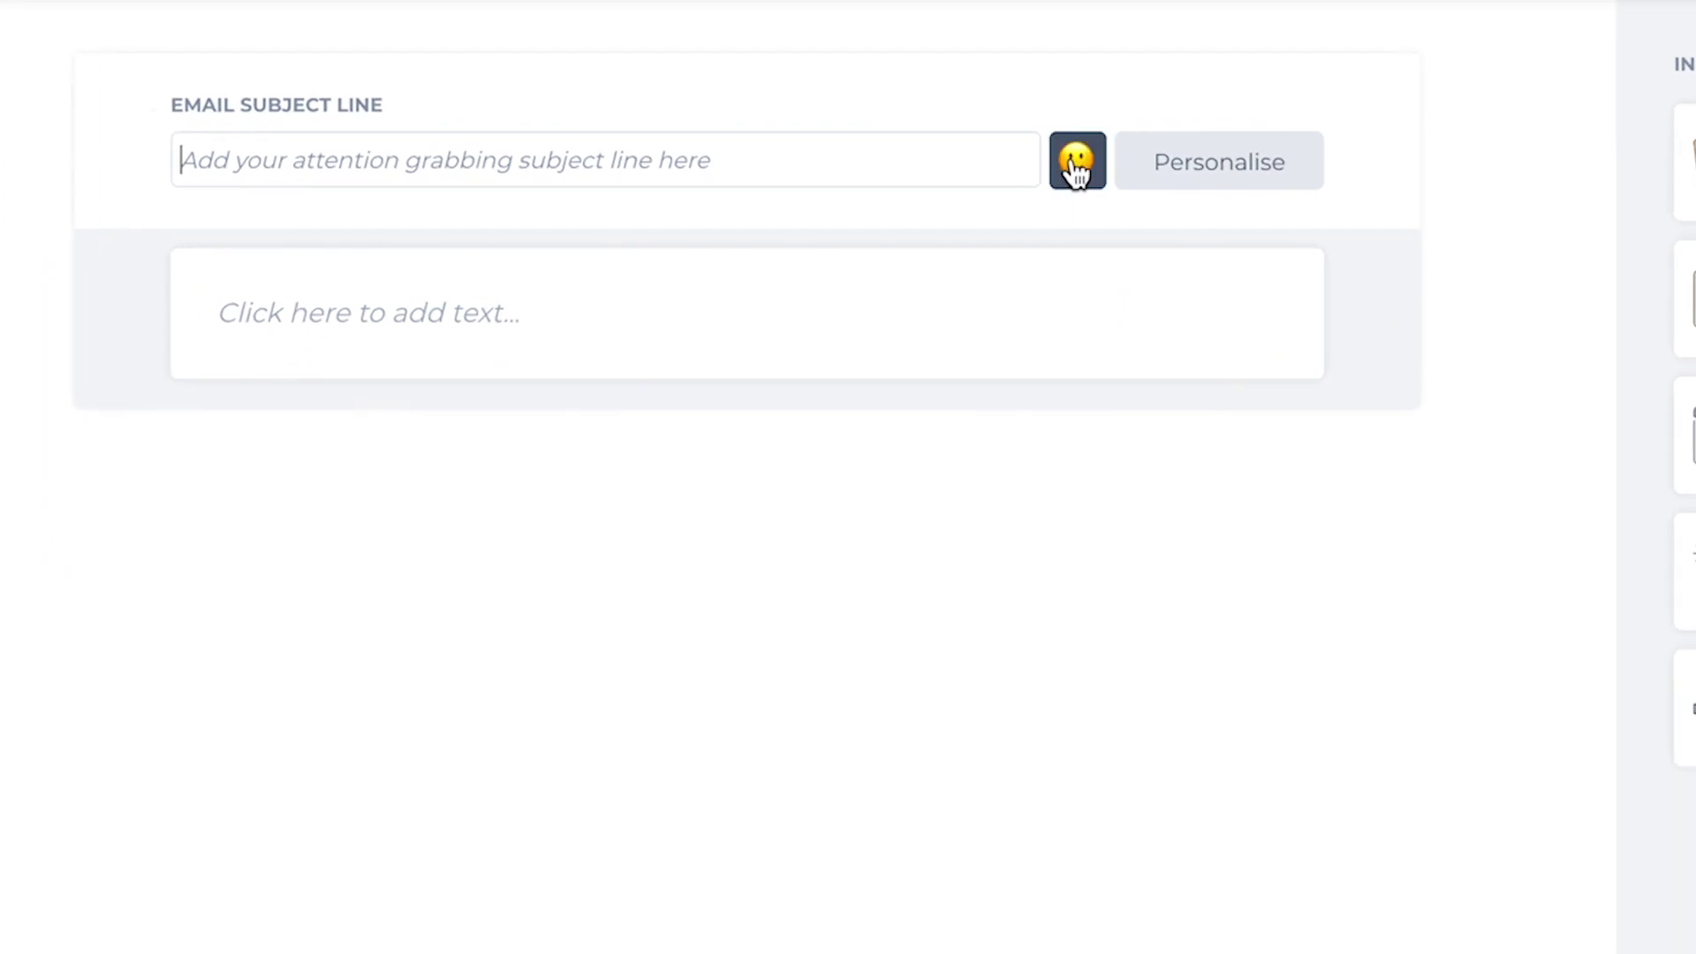
click(1076, 163)
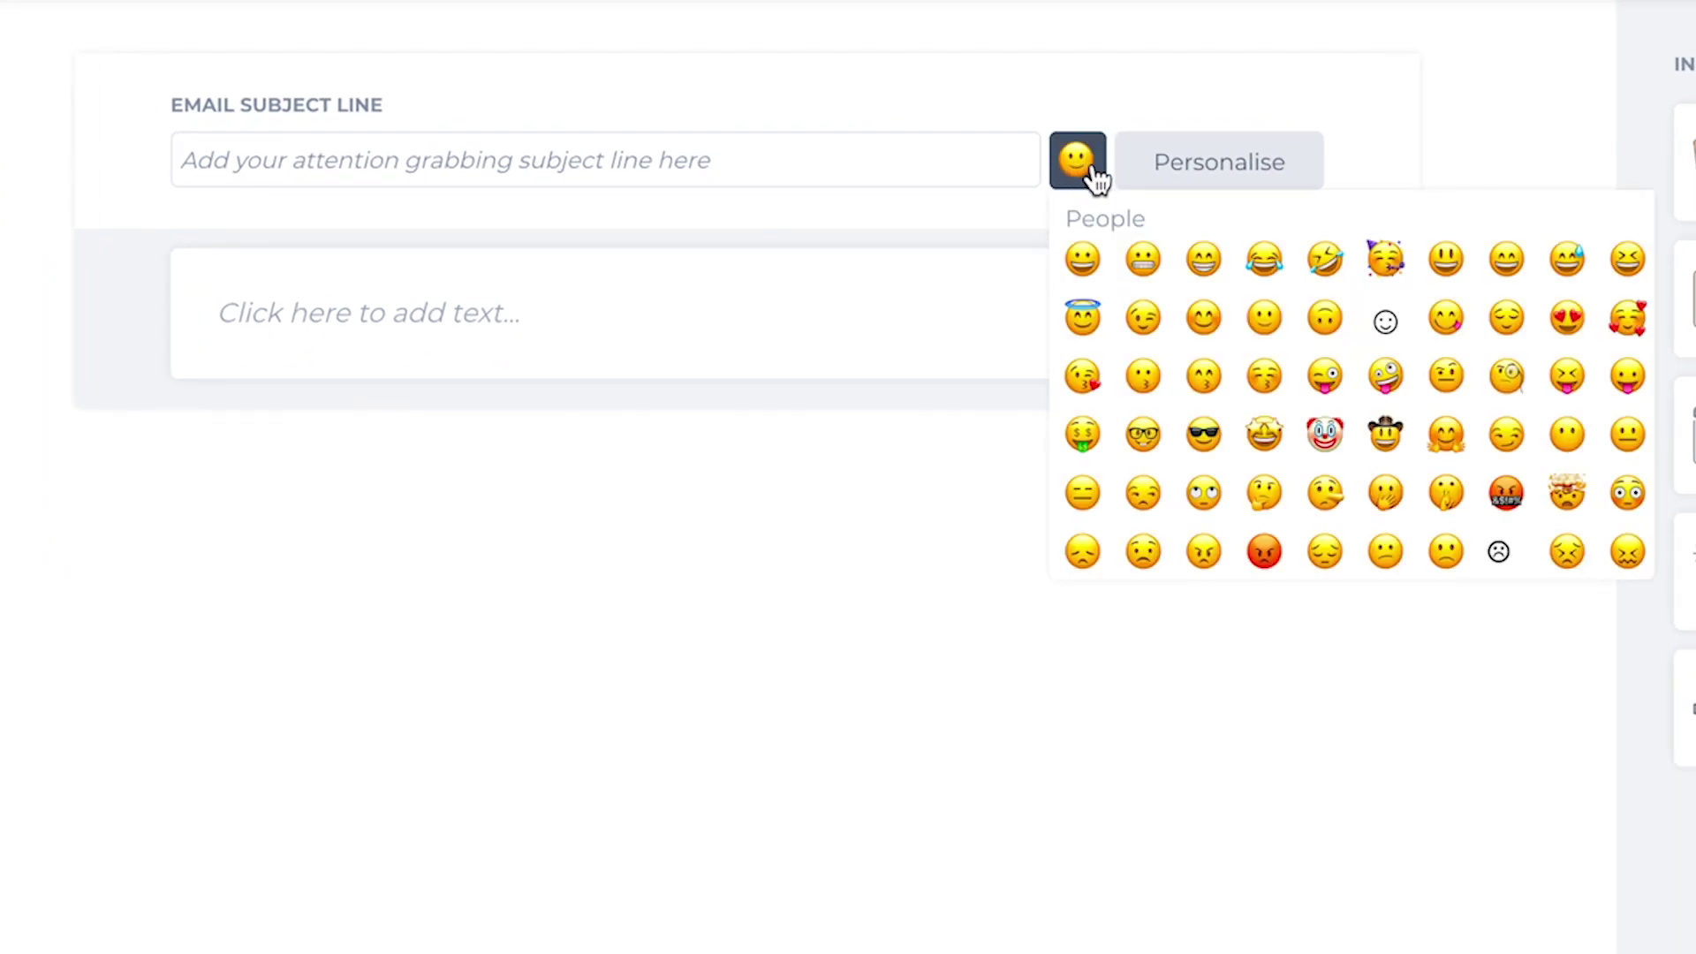
scroll(1184, 329, down, 15)
click(1512, 331)
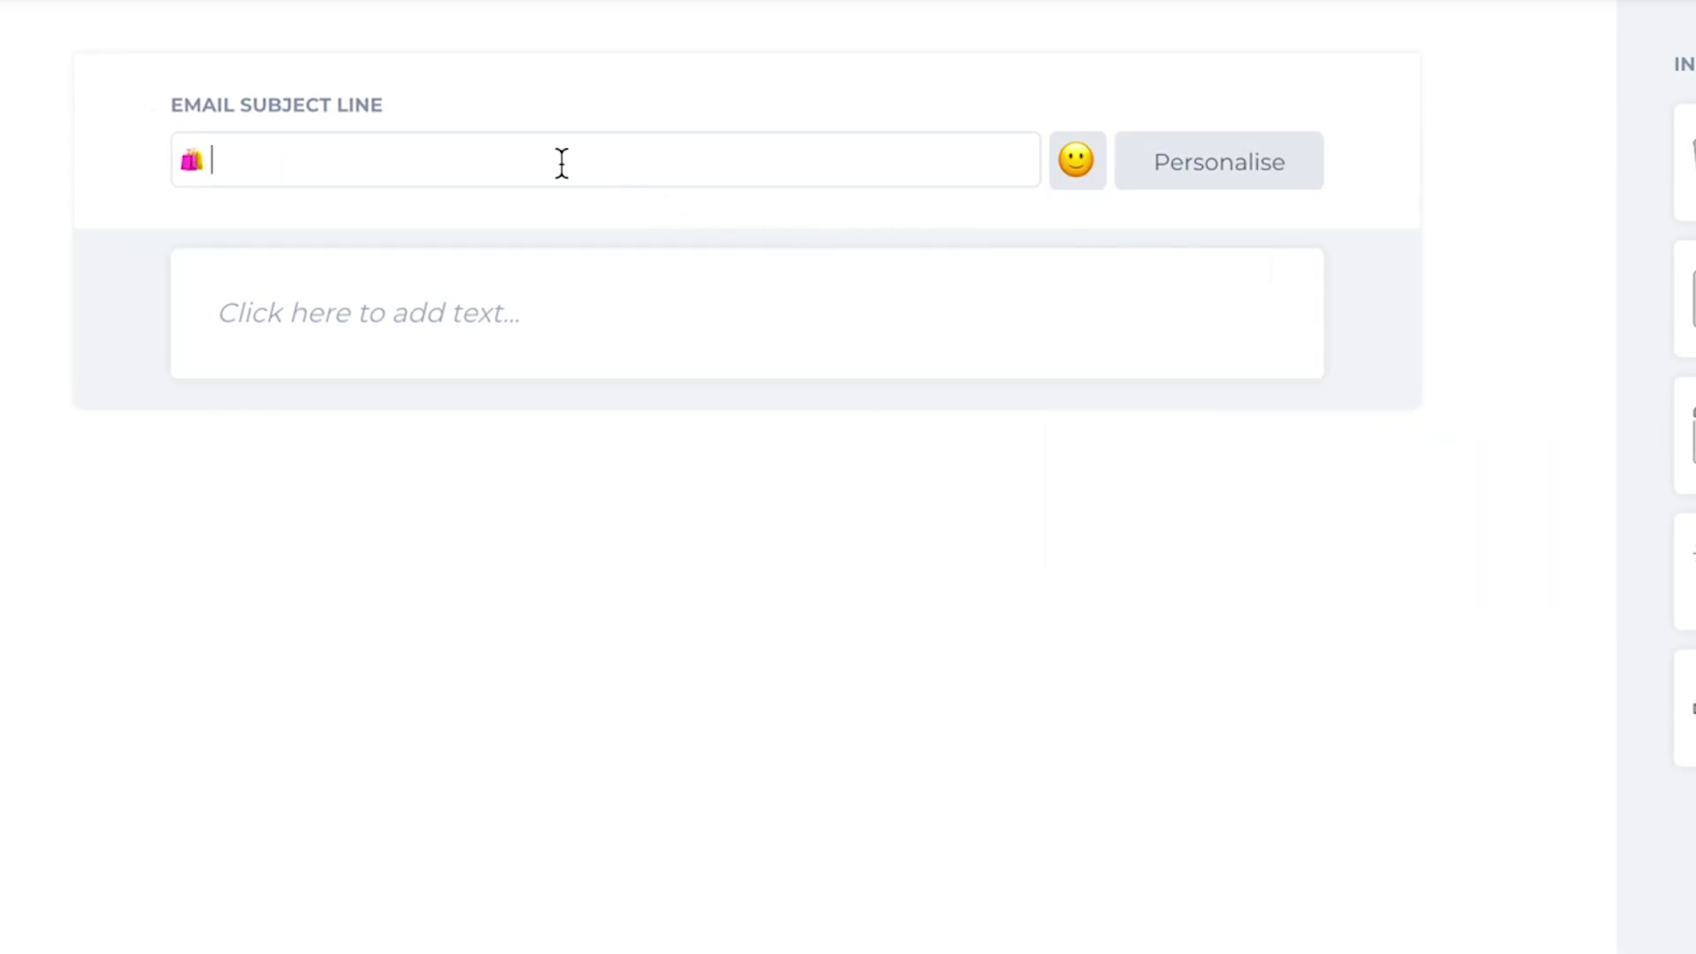
click(1184, 163)
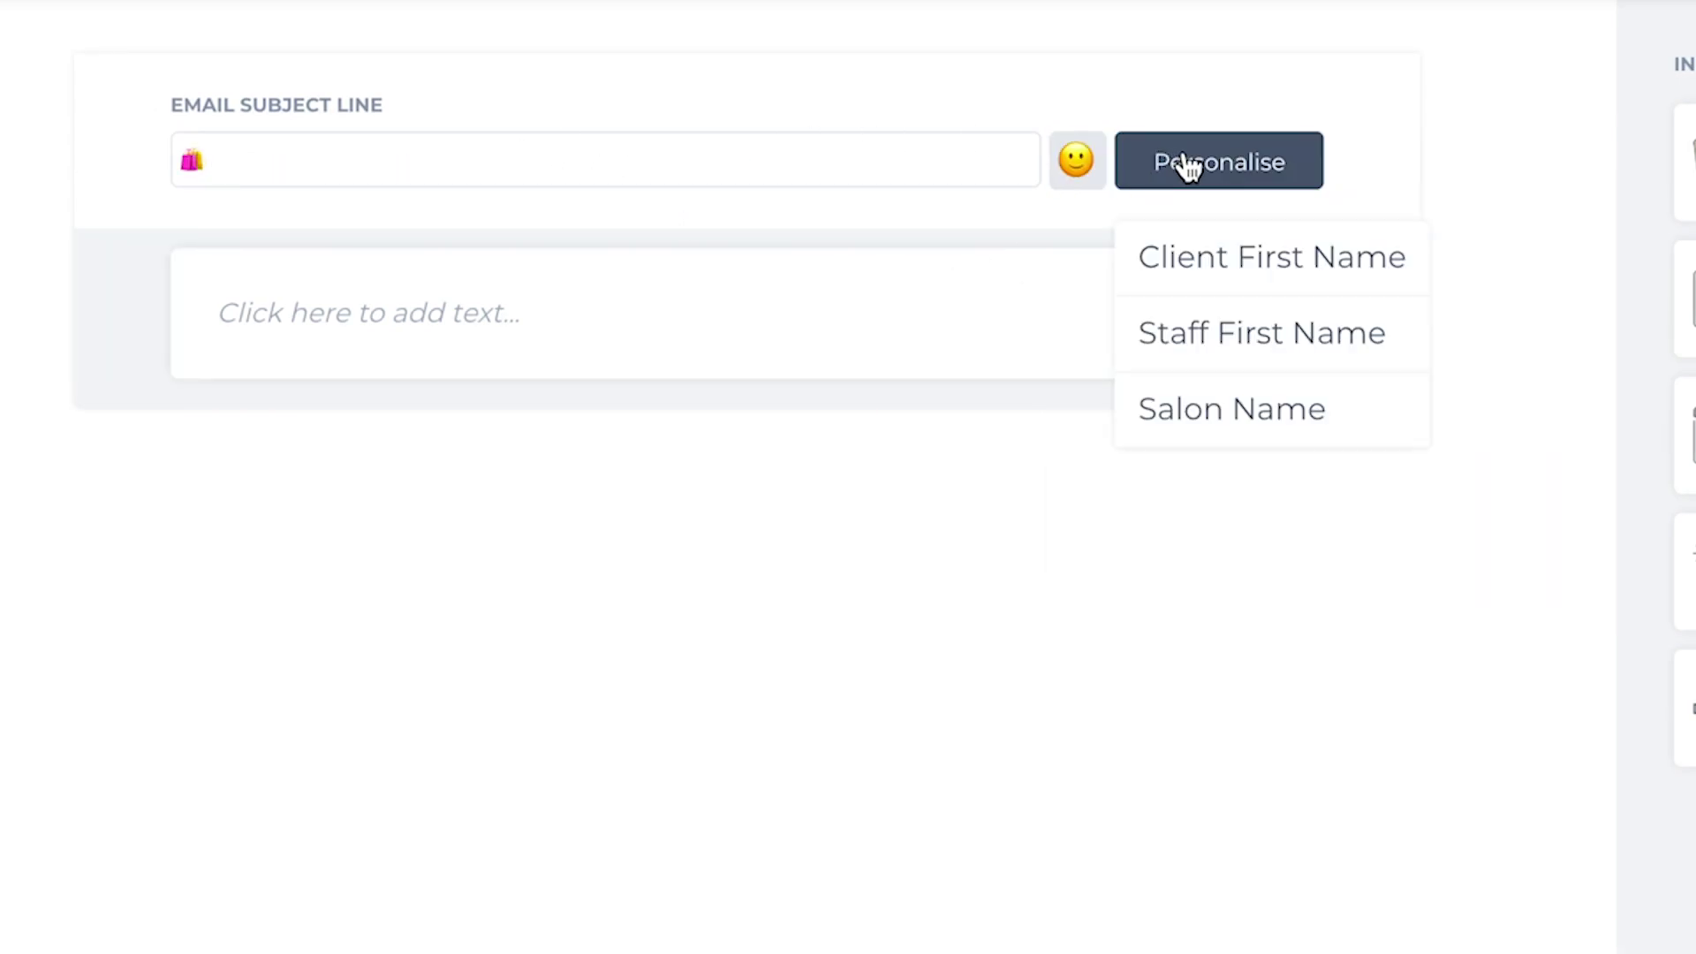
click(1197, 256)
click(707, 167)
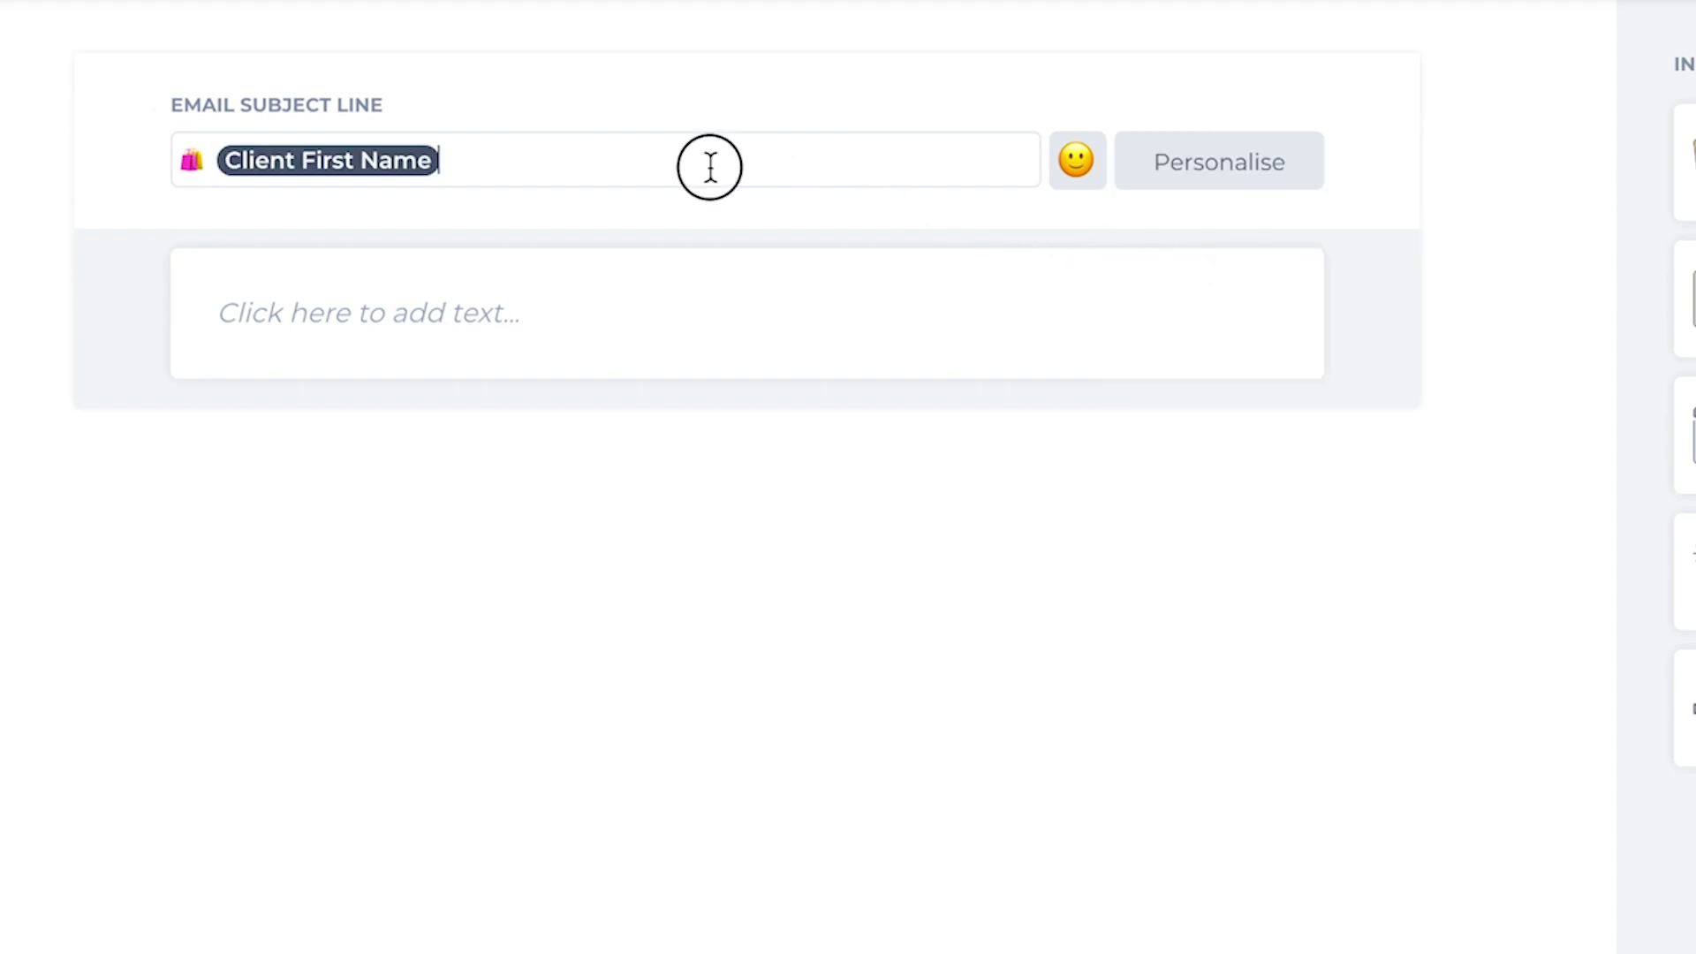
text(, Step Inside our Online Store)
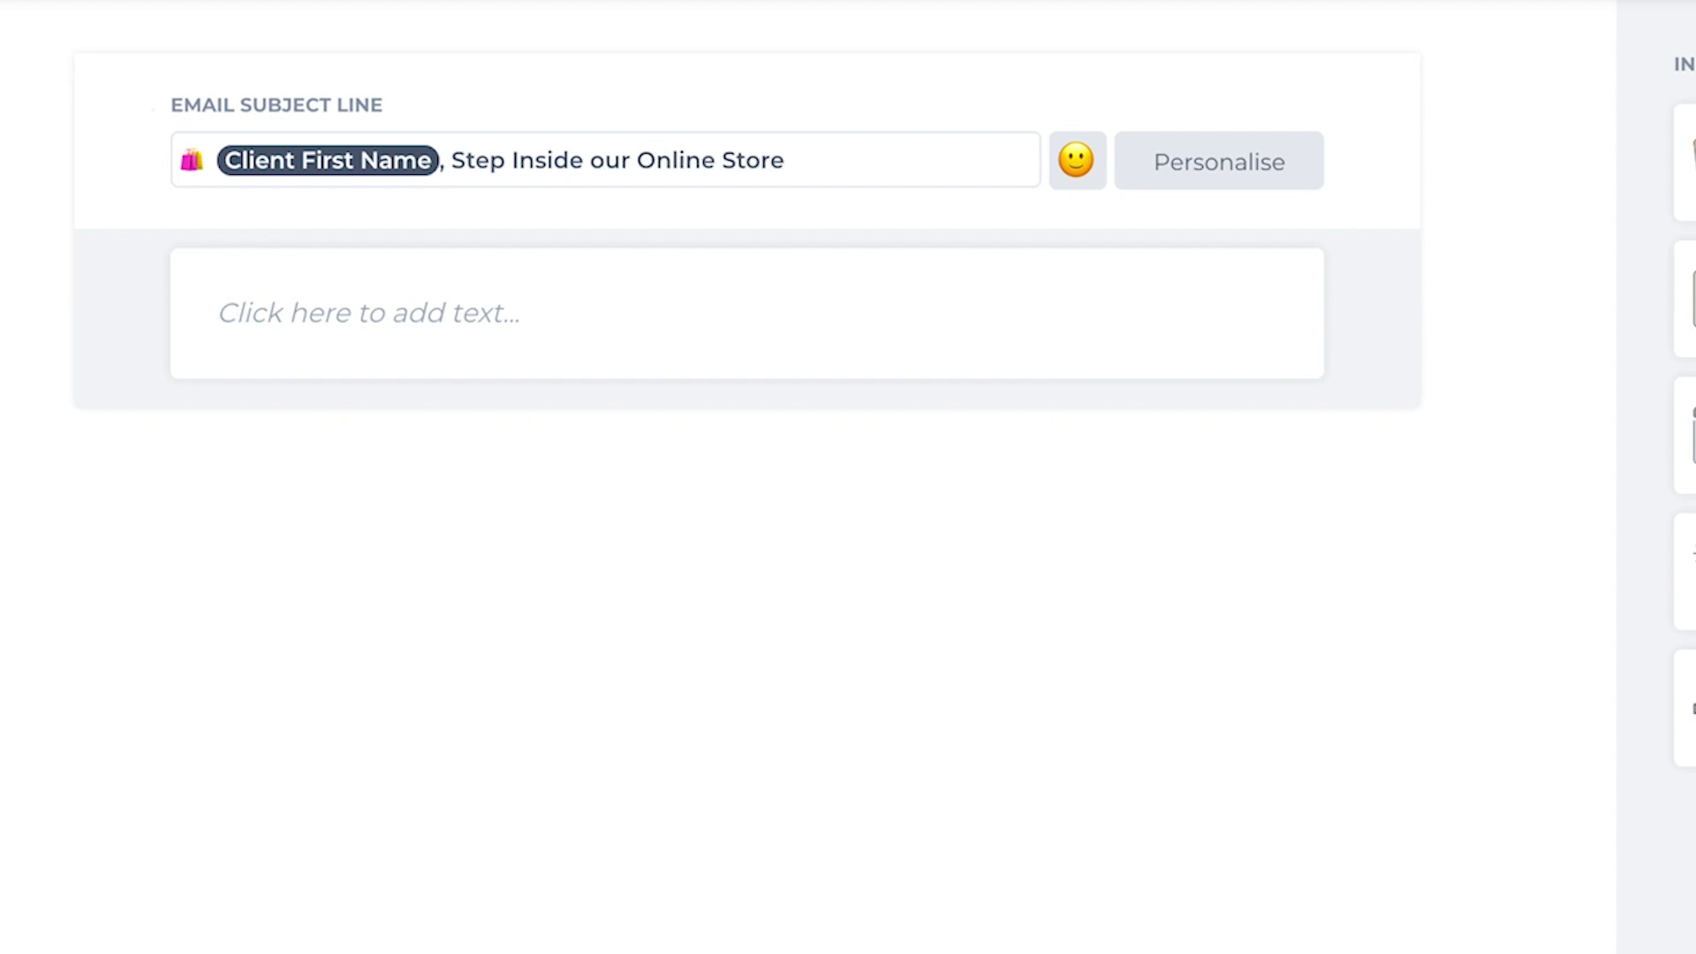
Step: Add a second shopping-bags emoji at the end of the subject line
click(1073, 170)
scroll(1346, 393, down, 15)
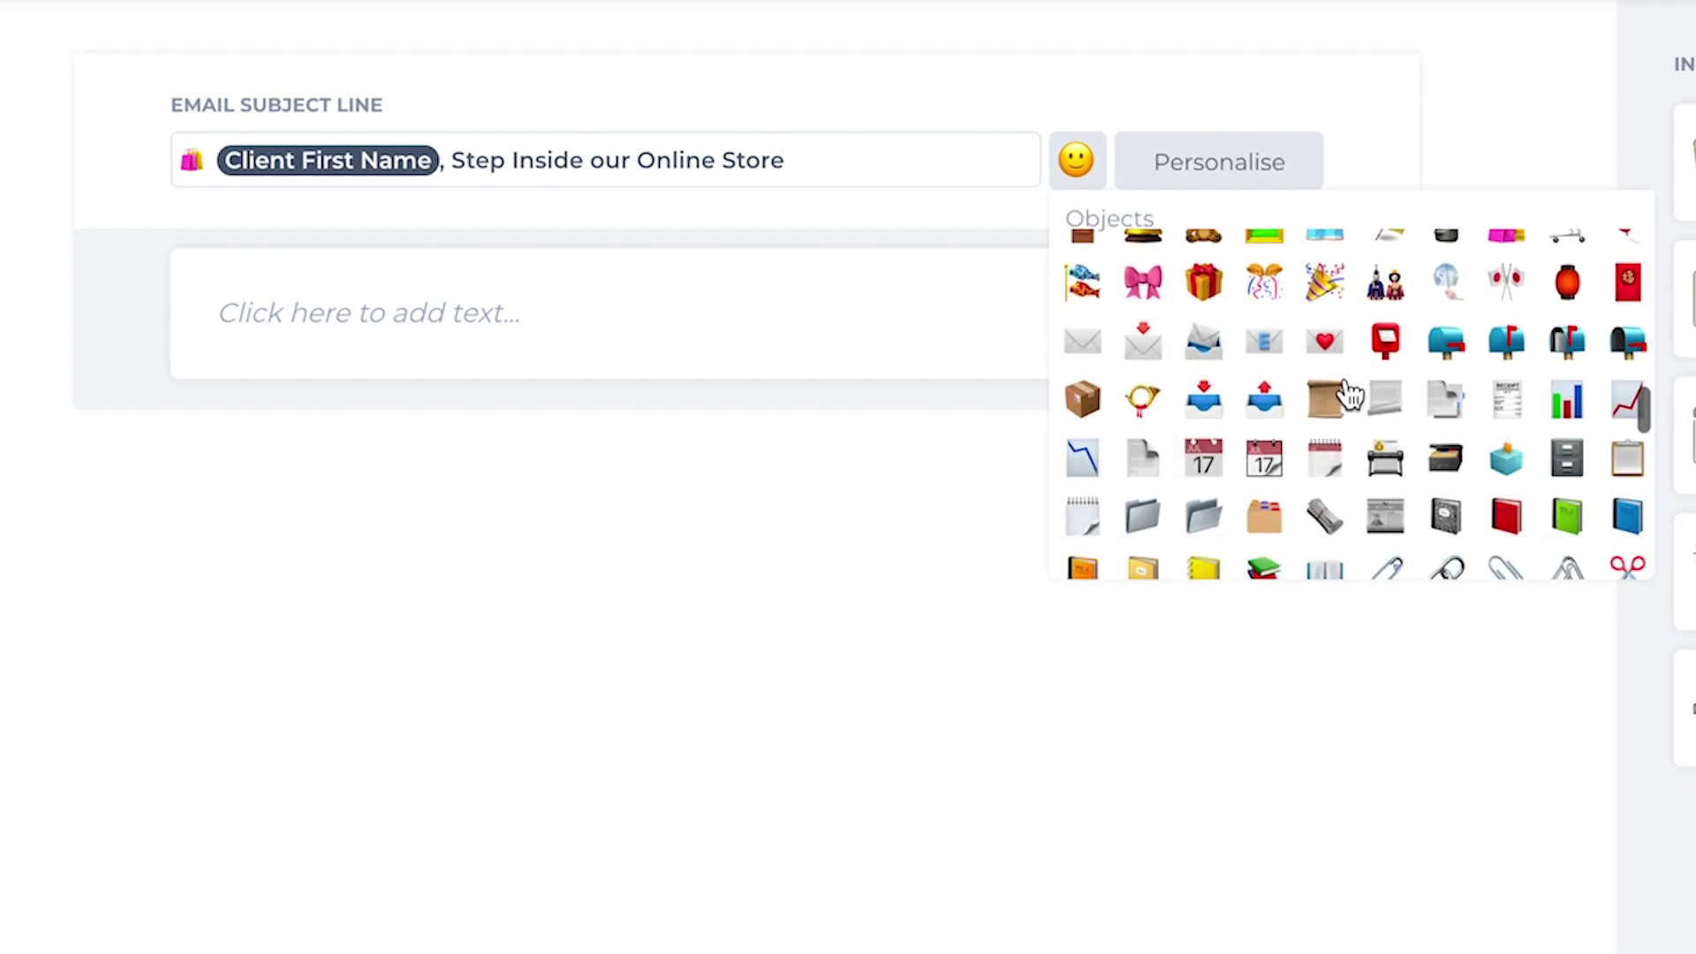
scroll(1350, 398, up, 6)
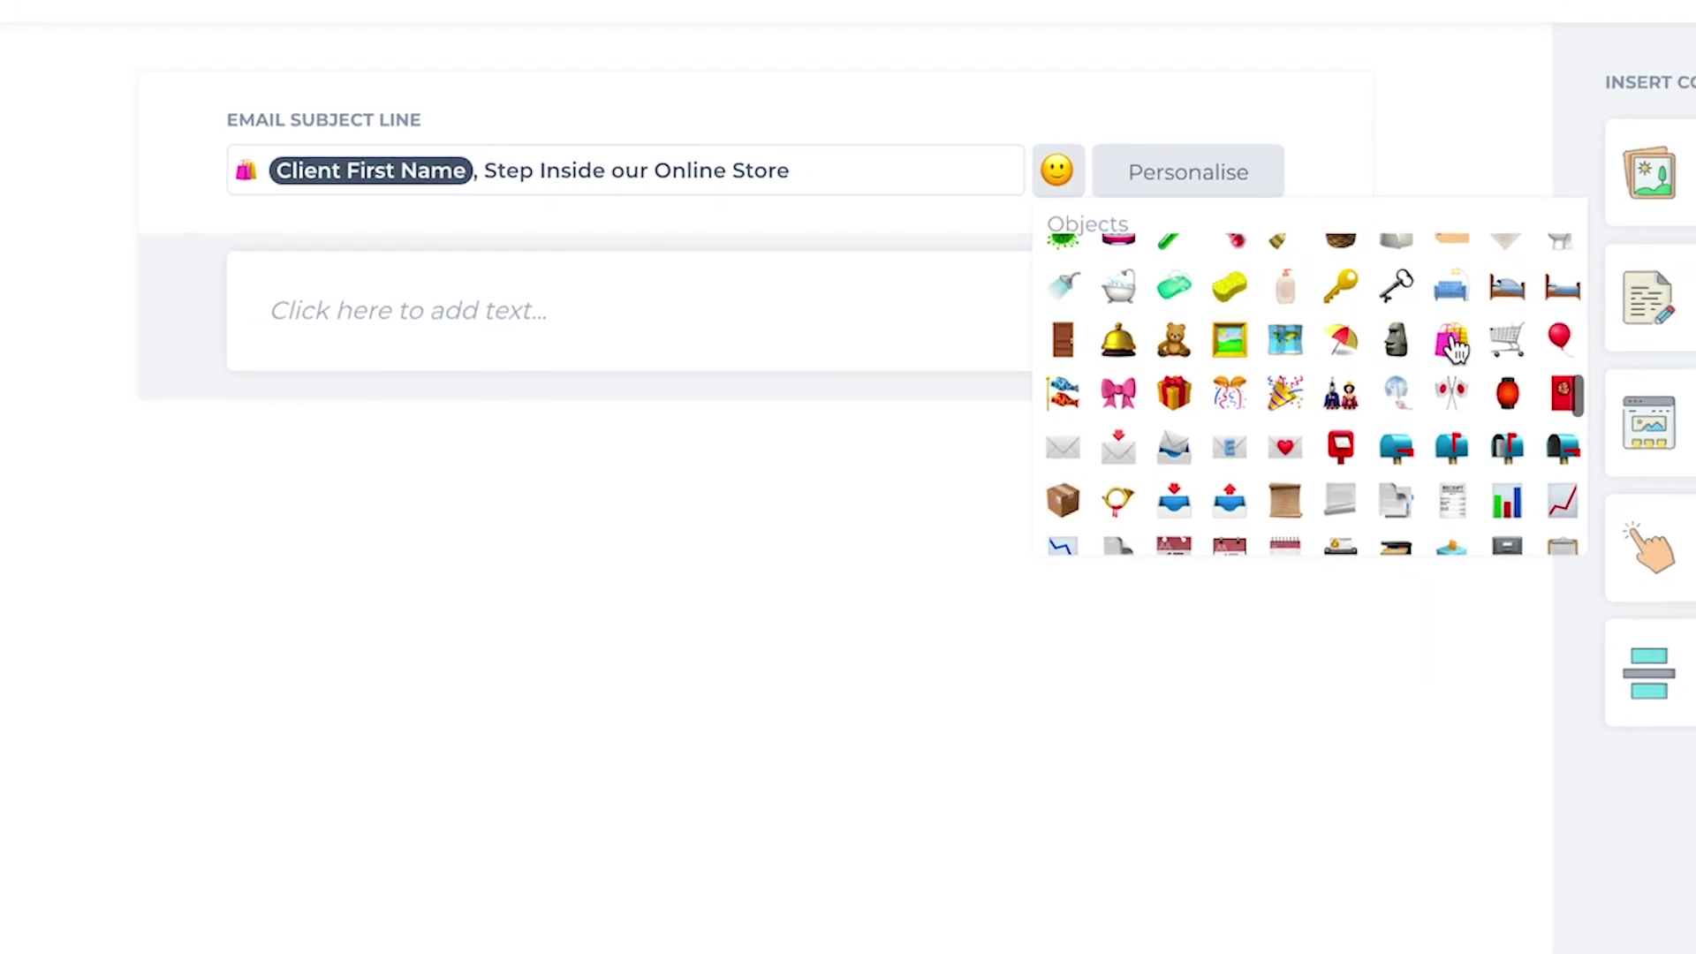
click(1451, 341)
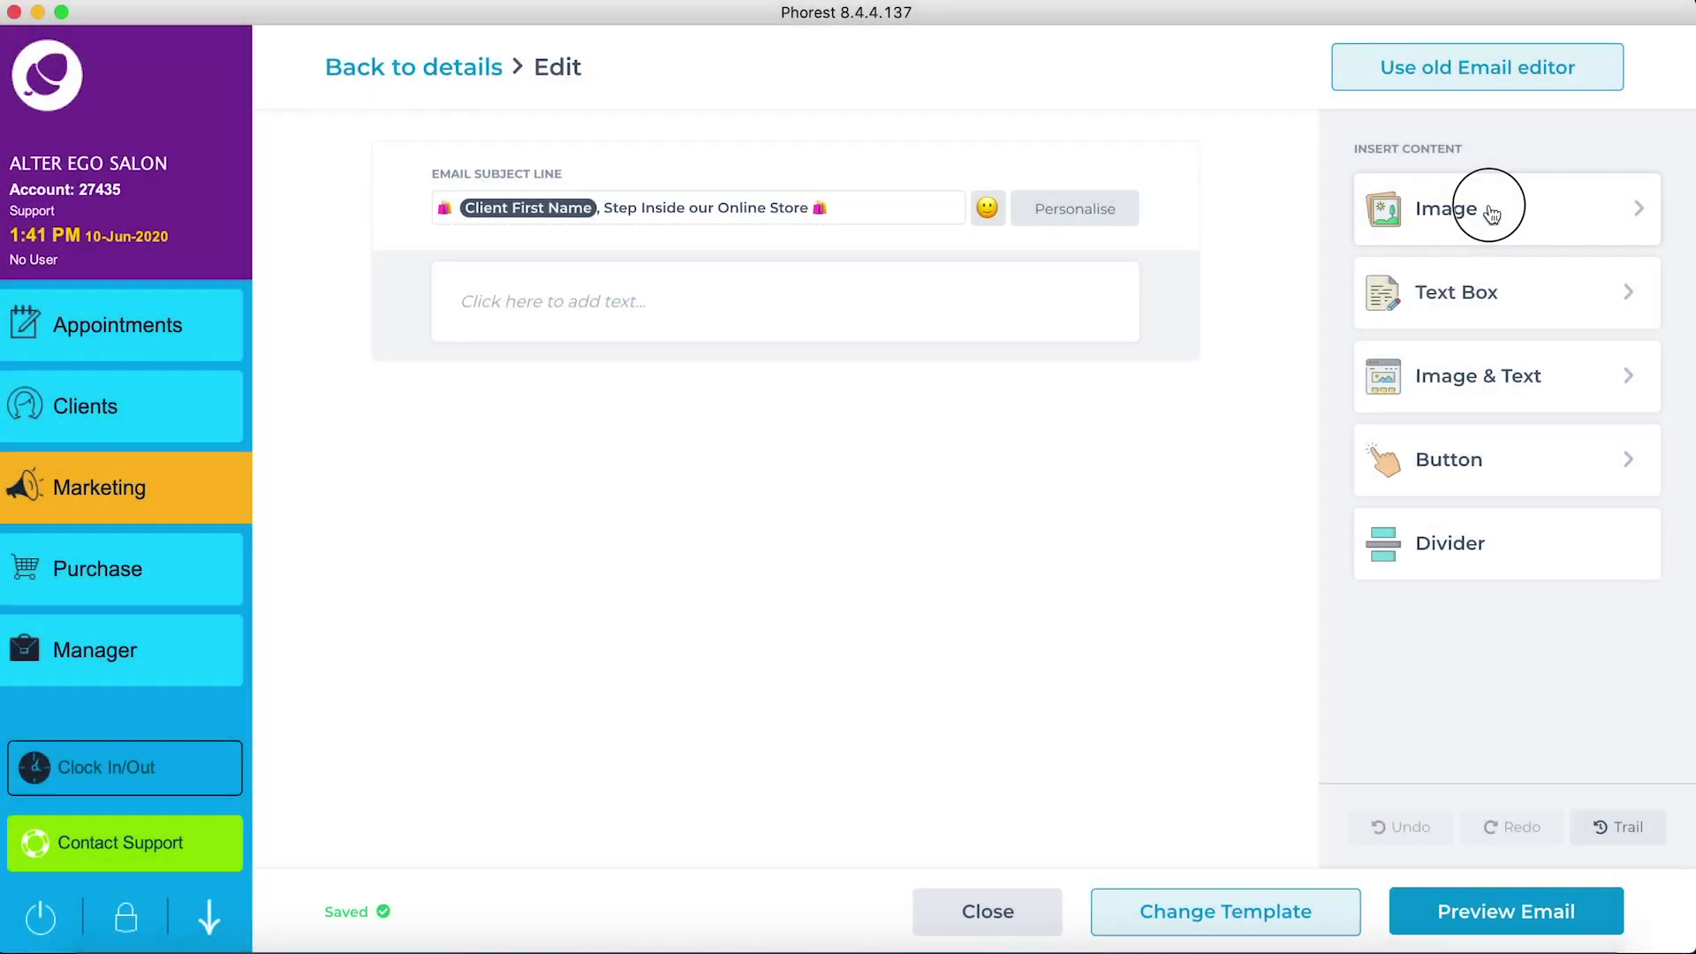
Step: Add a single full-width image block to the email
click(1490, 212)
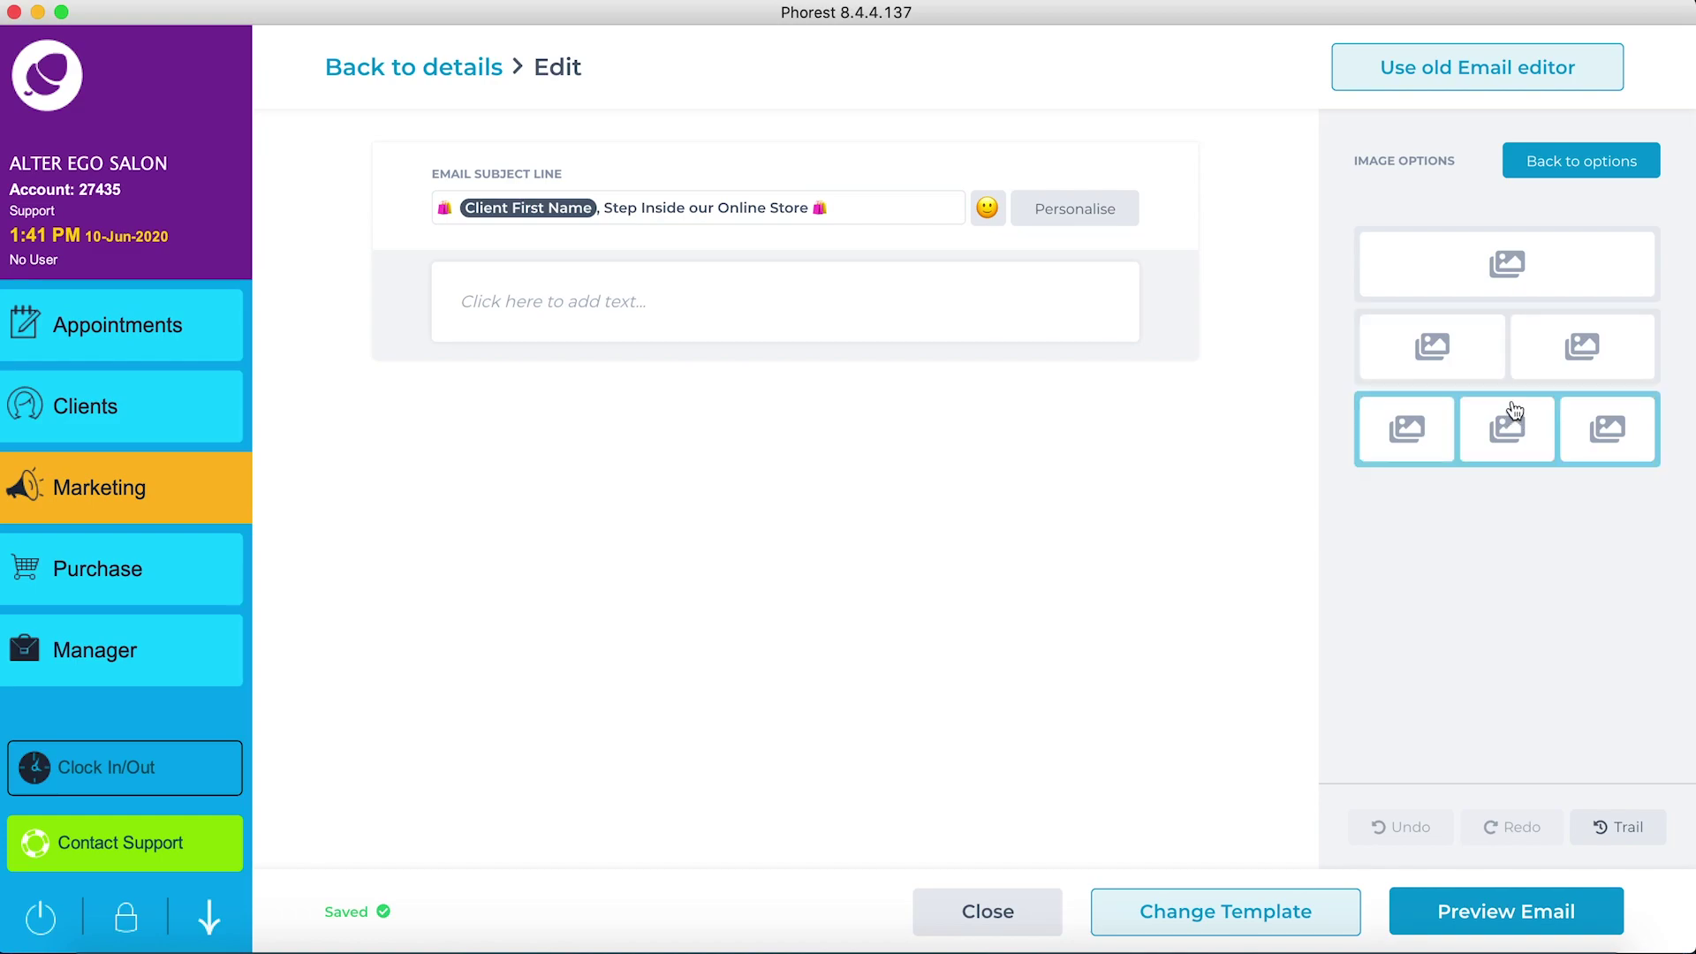
click(1507, 262)
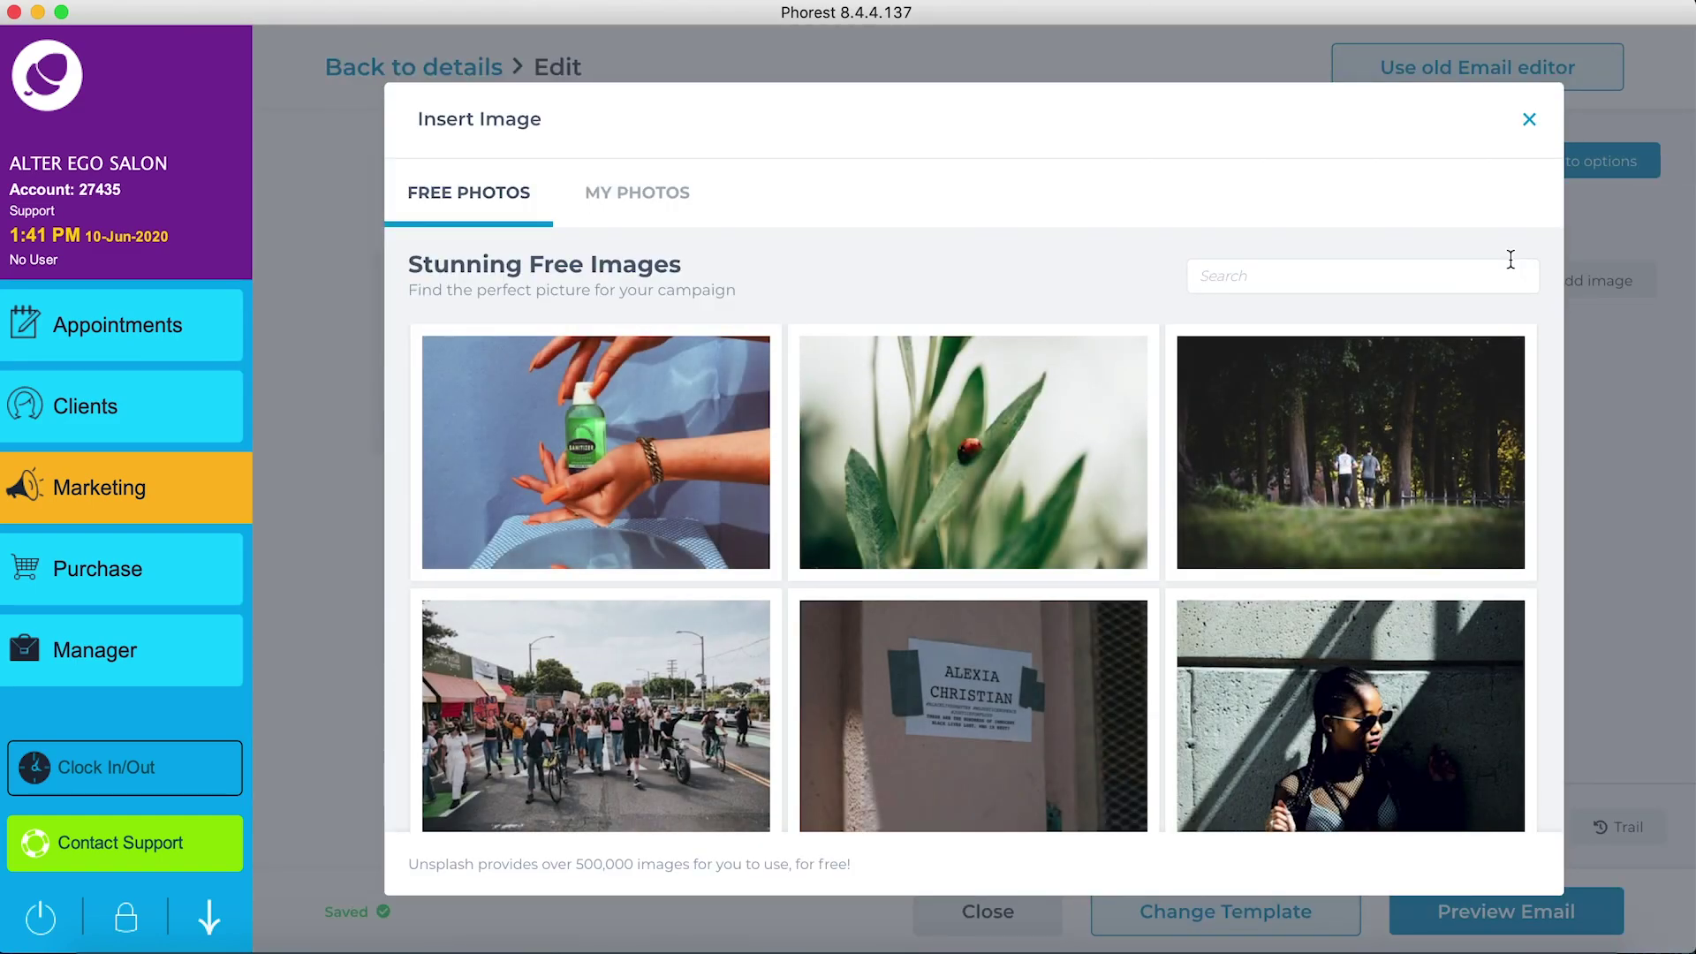
scroll(1297, 390, down, 1)
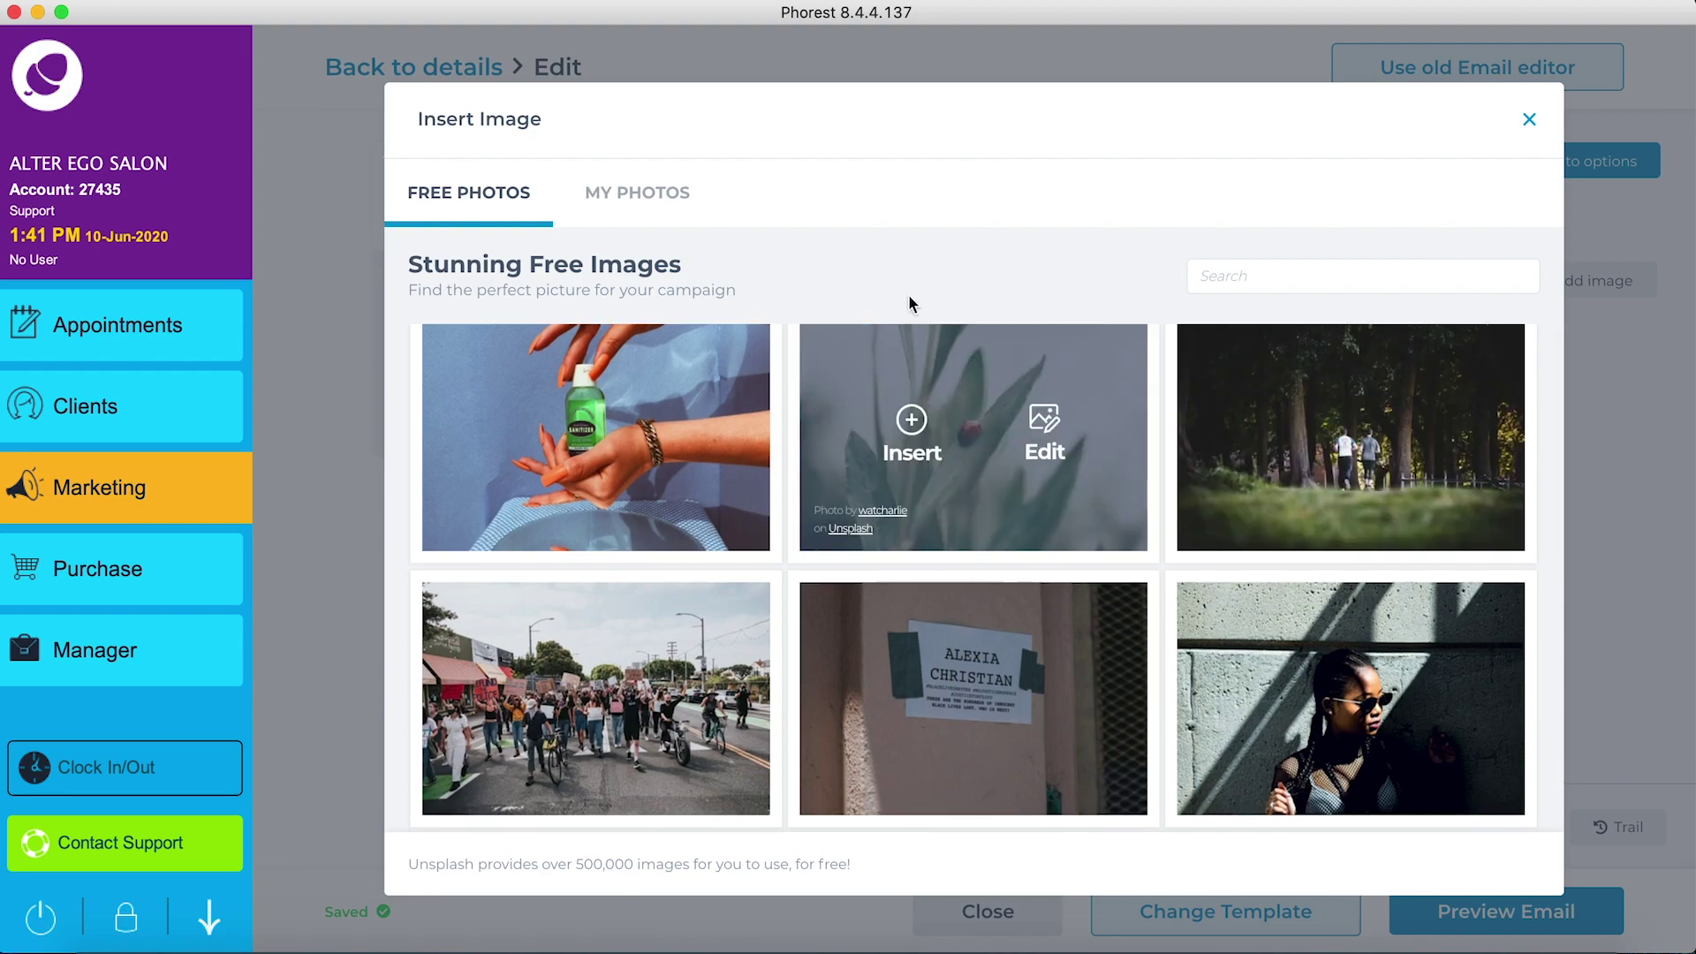
Step: Upload Online Store Hero Image.png from the Album folder into My Photos
click(638, 194)
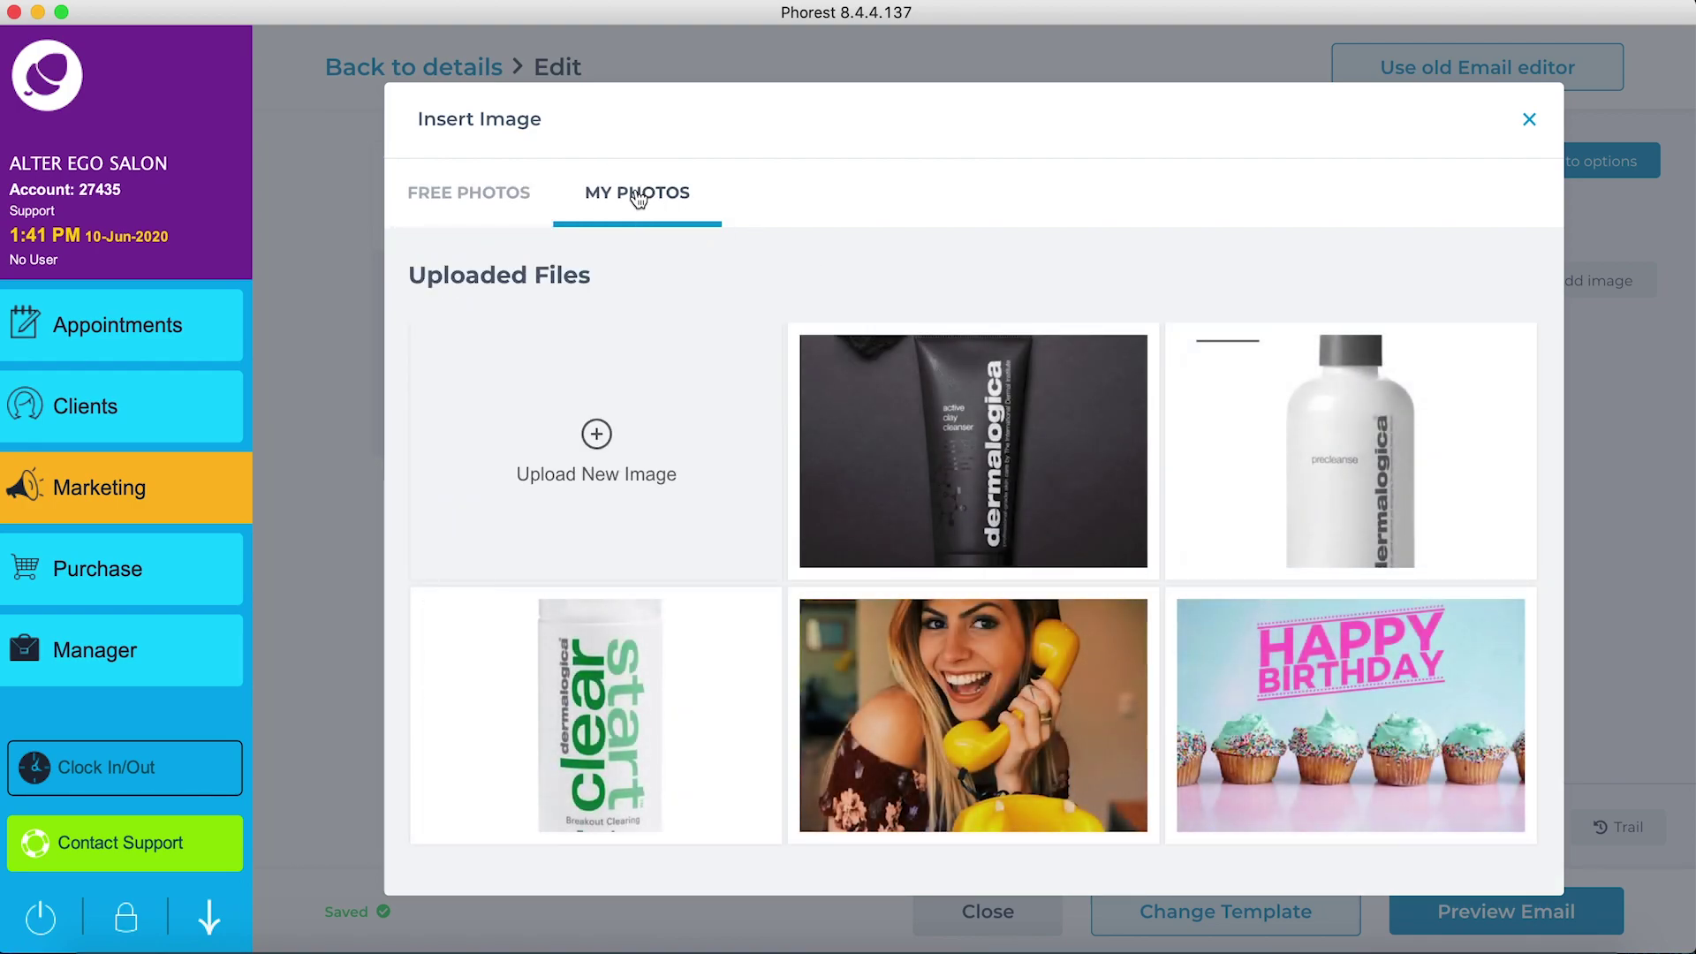
click(599, 439)
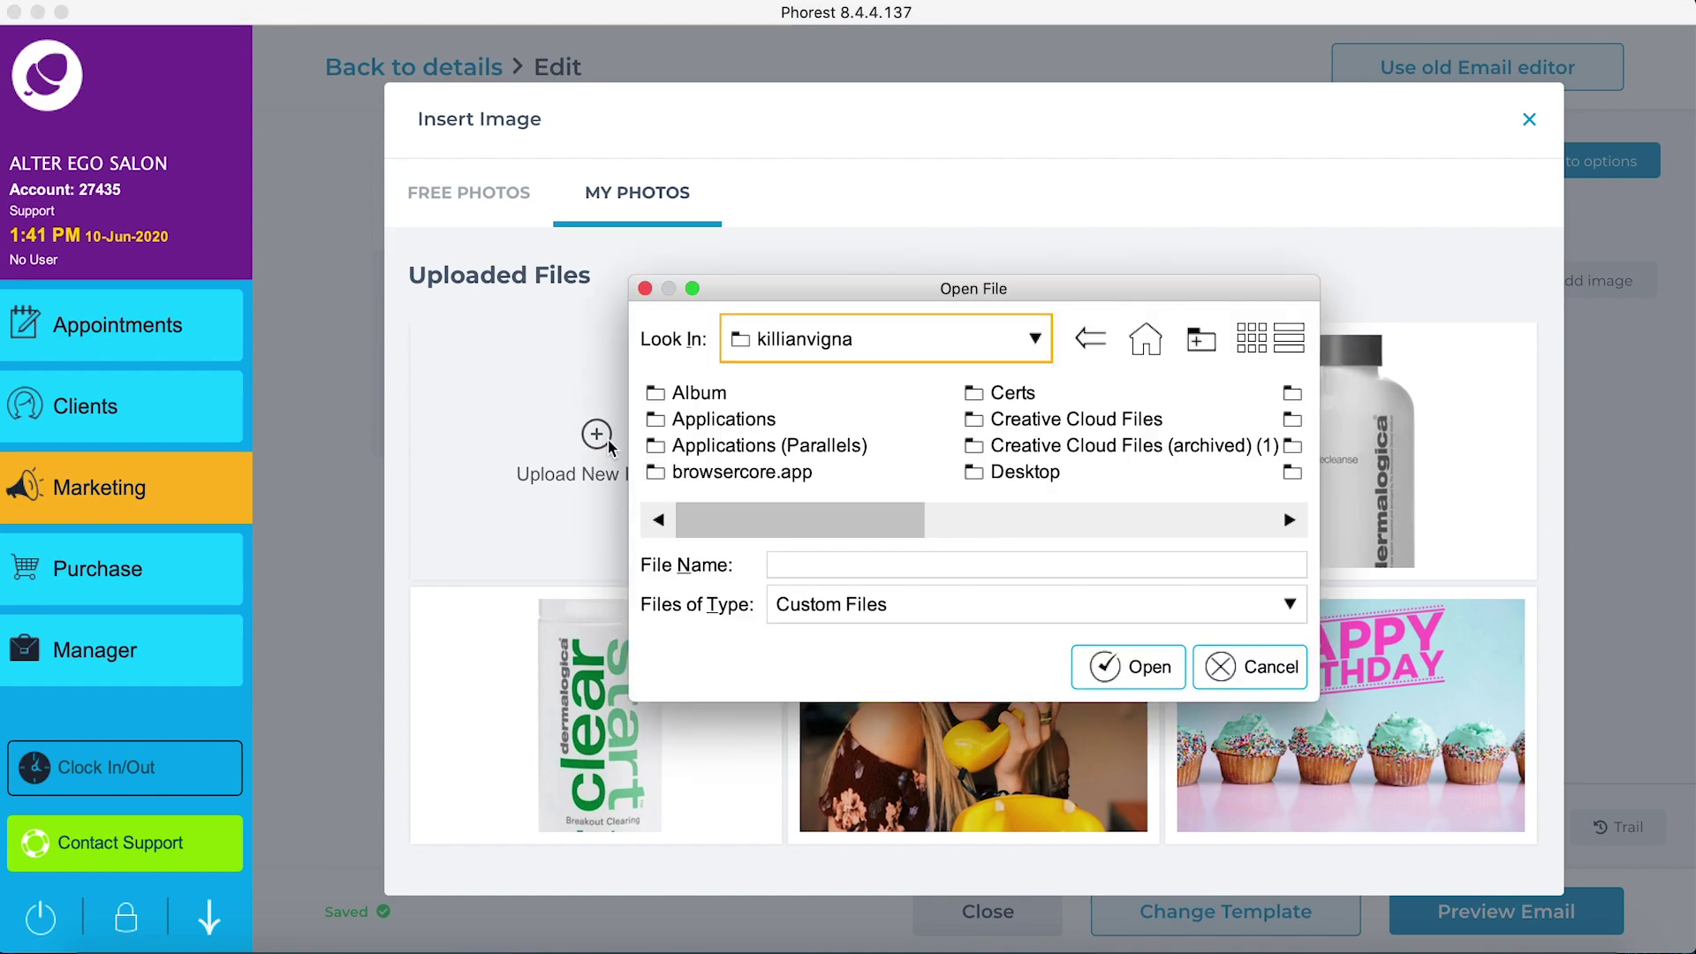
double_click(702, 393)
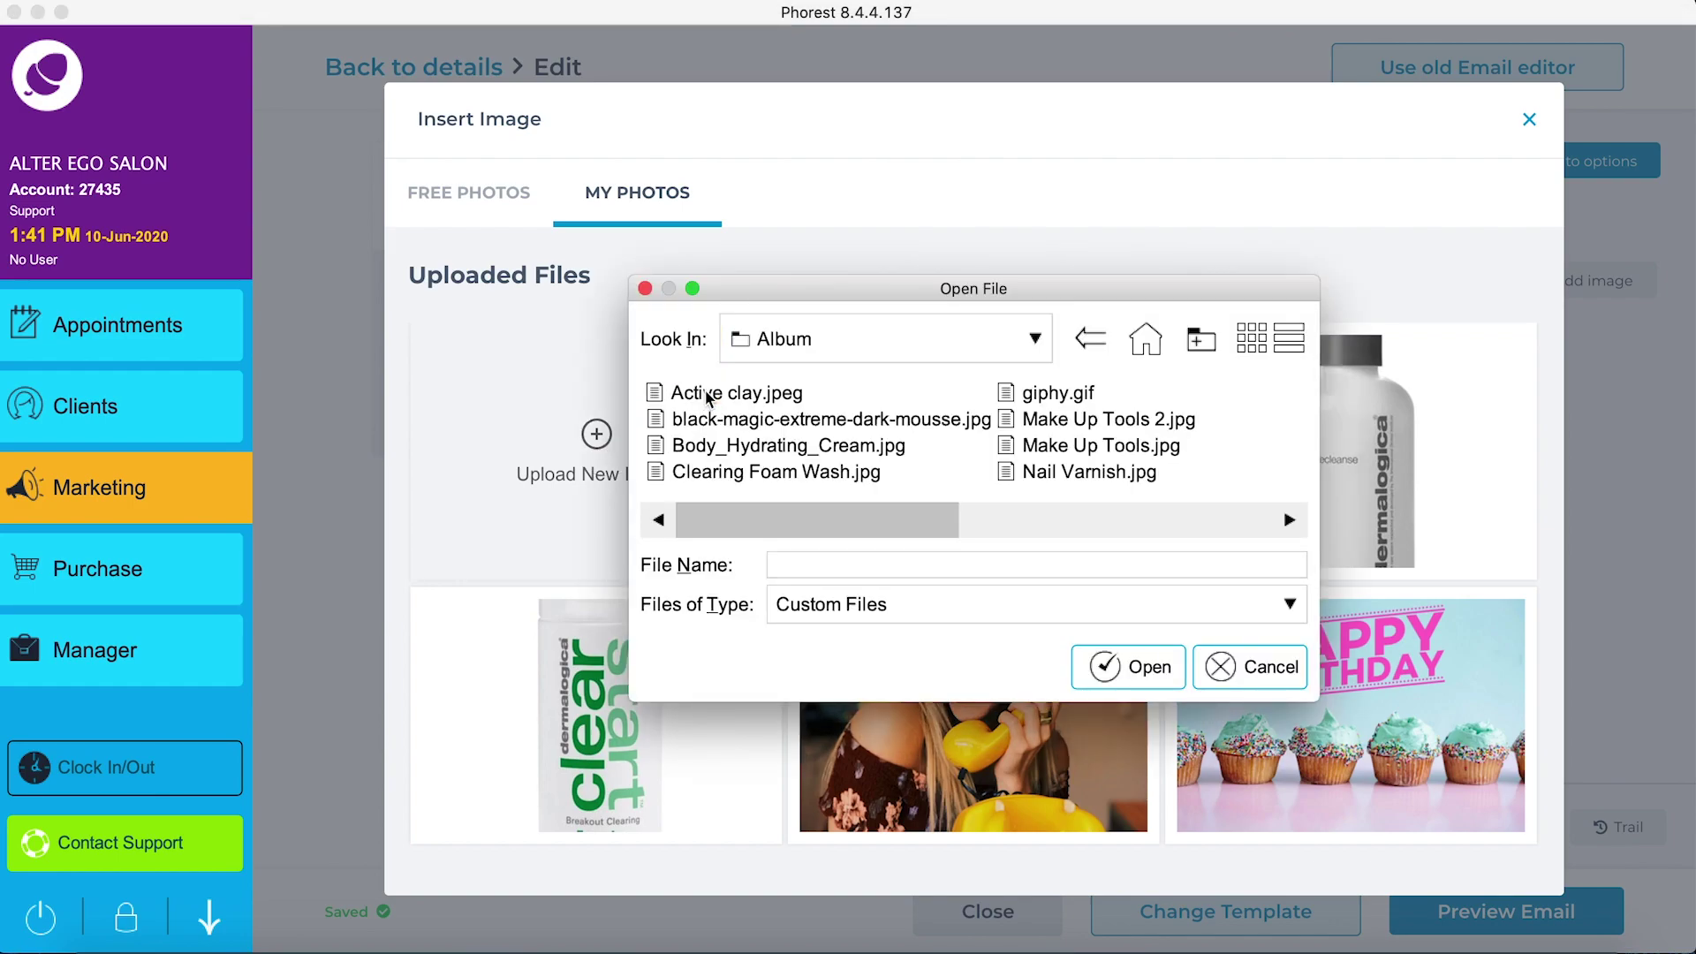
drag(751, 518, 1046, 521)
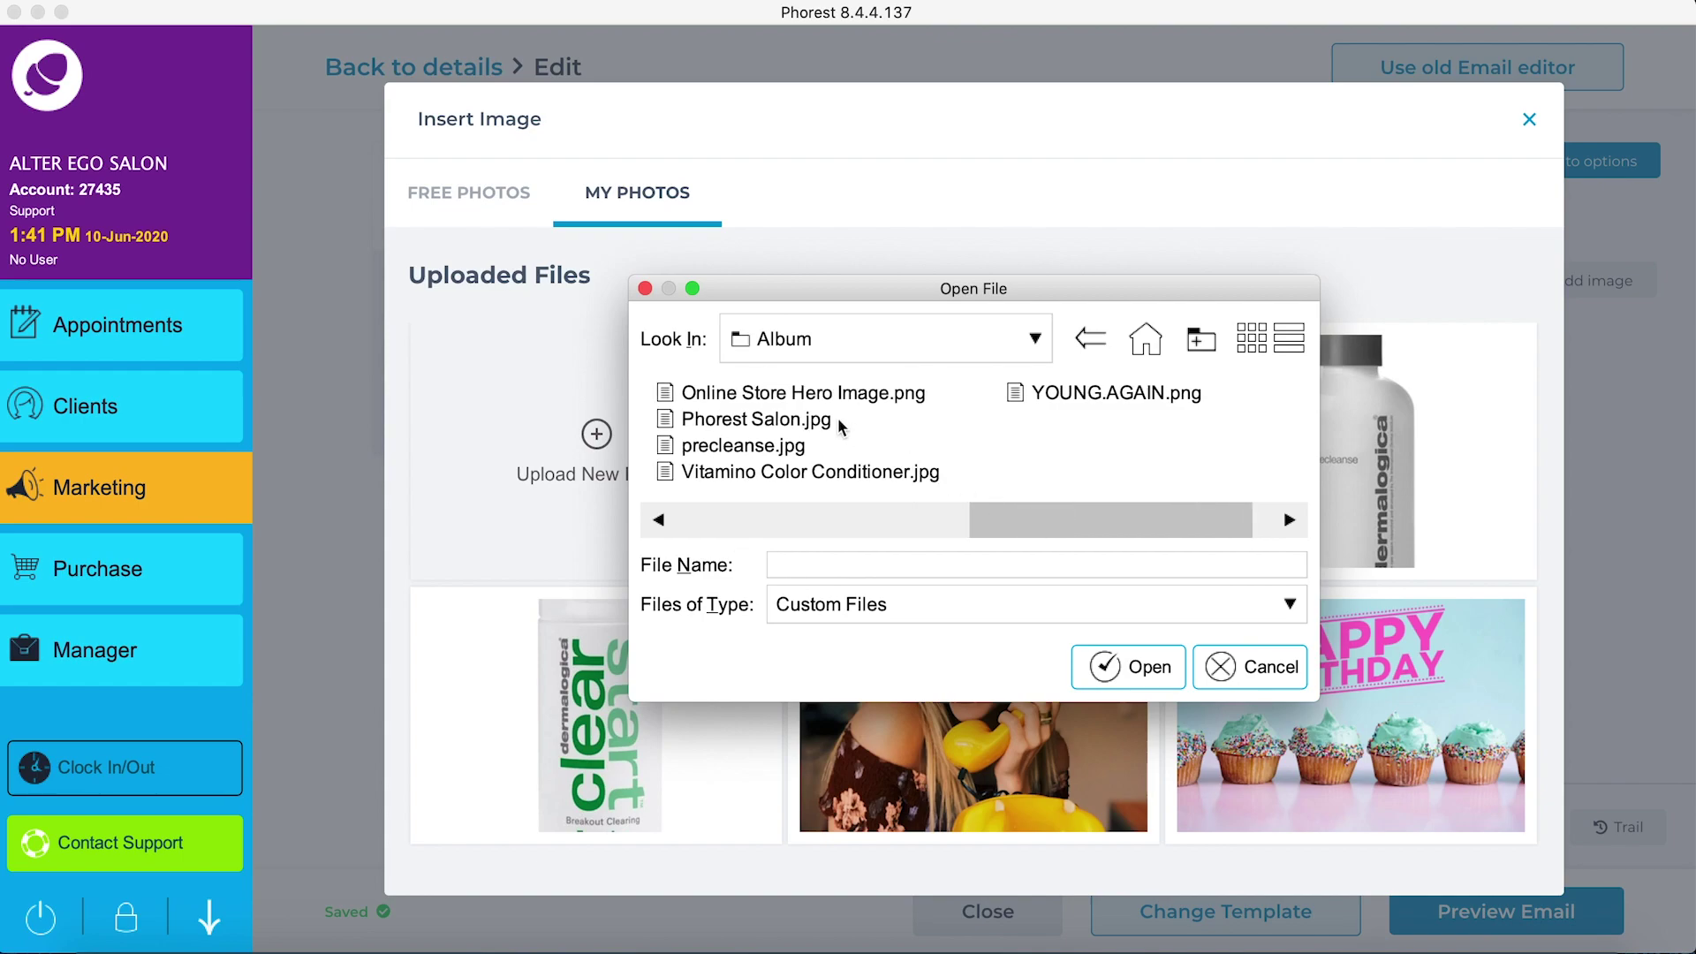
click(789, 394)
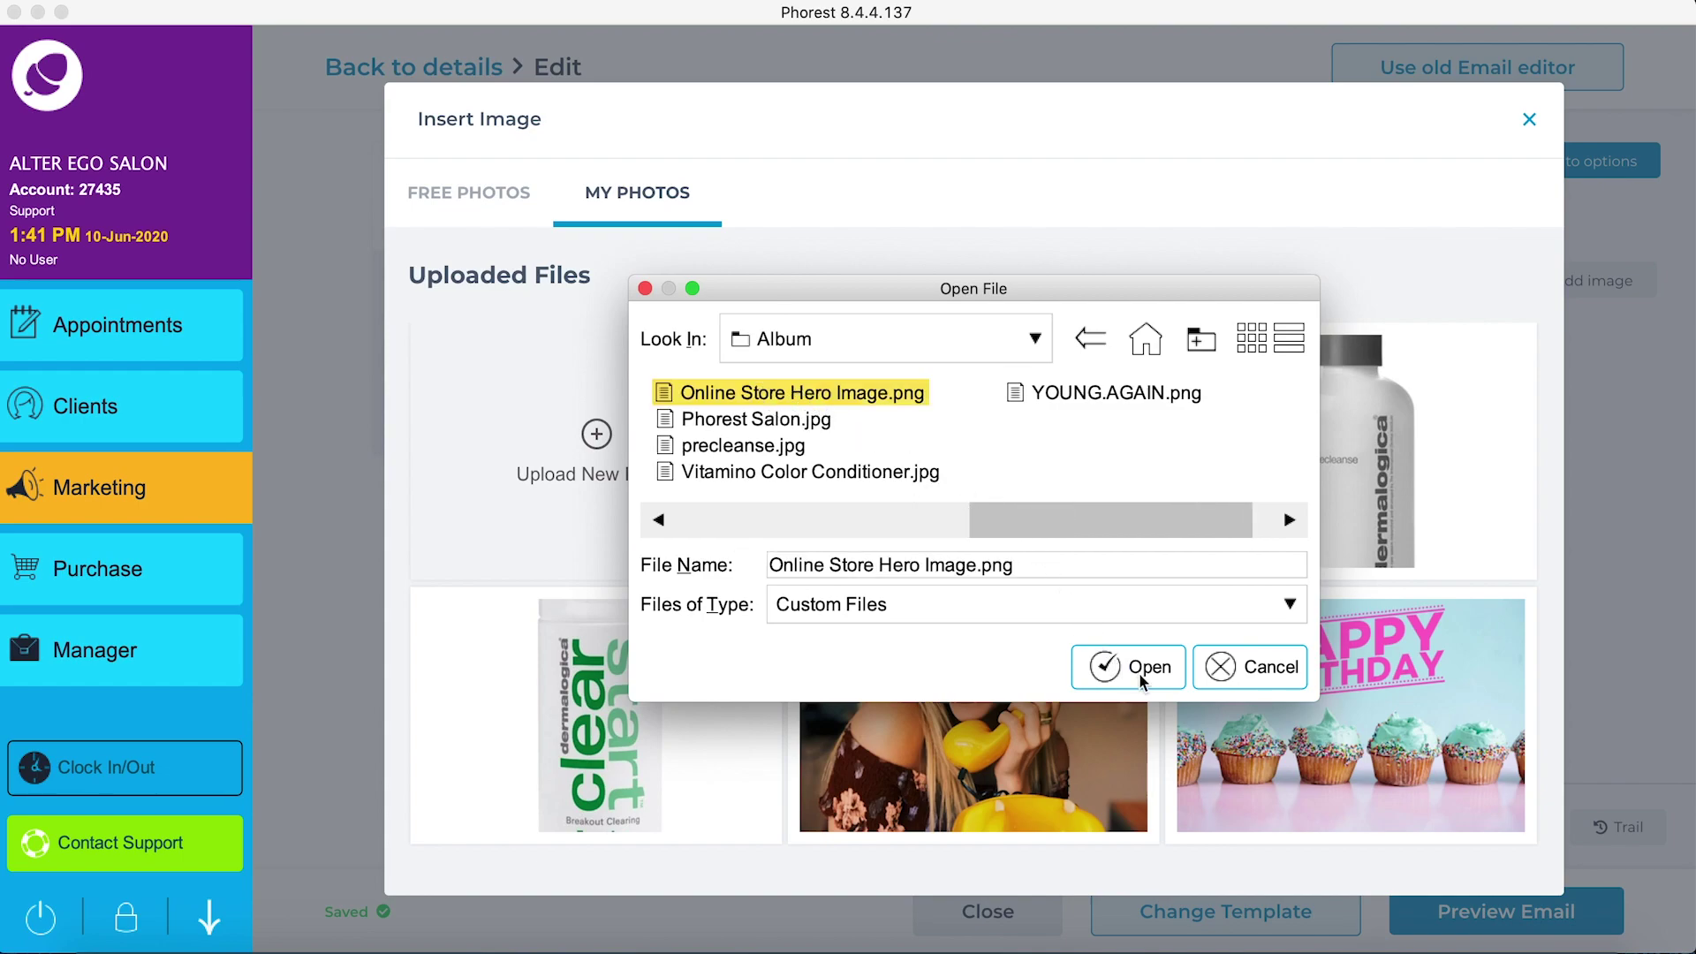
click(1140, 667)
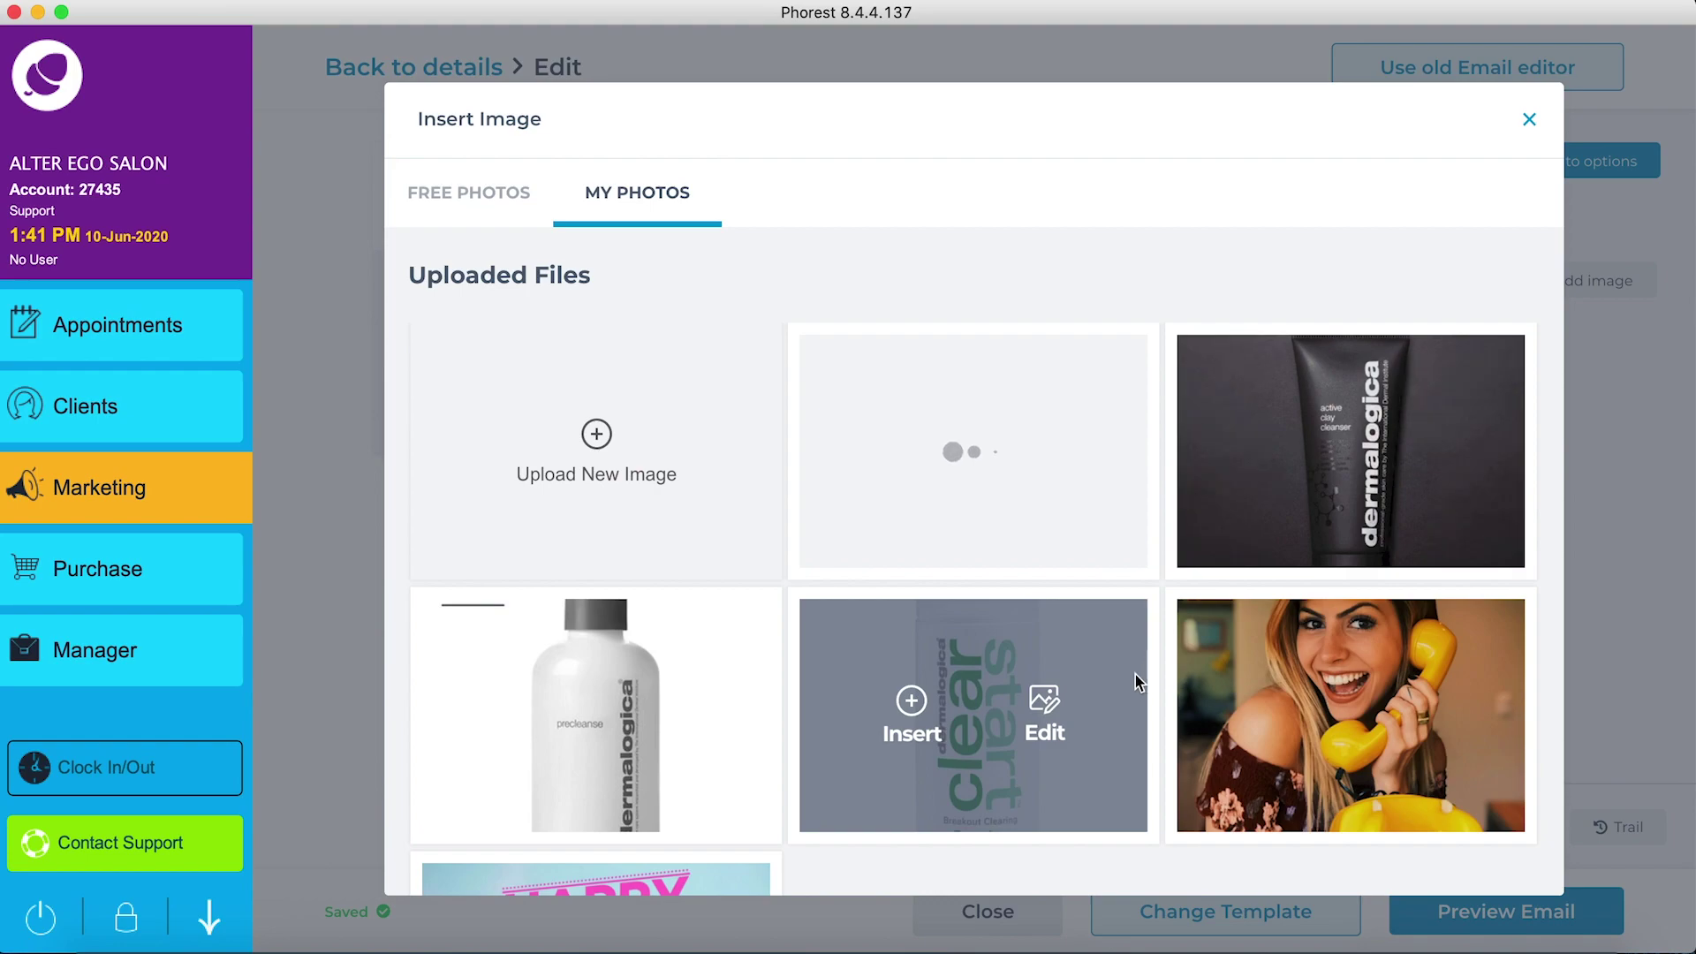
Step: Insert the uploaded hero image and resize it to 91% with no extra padding
click(912, 435)
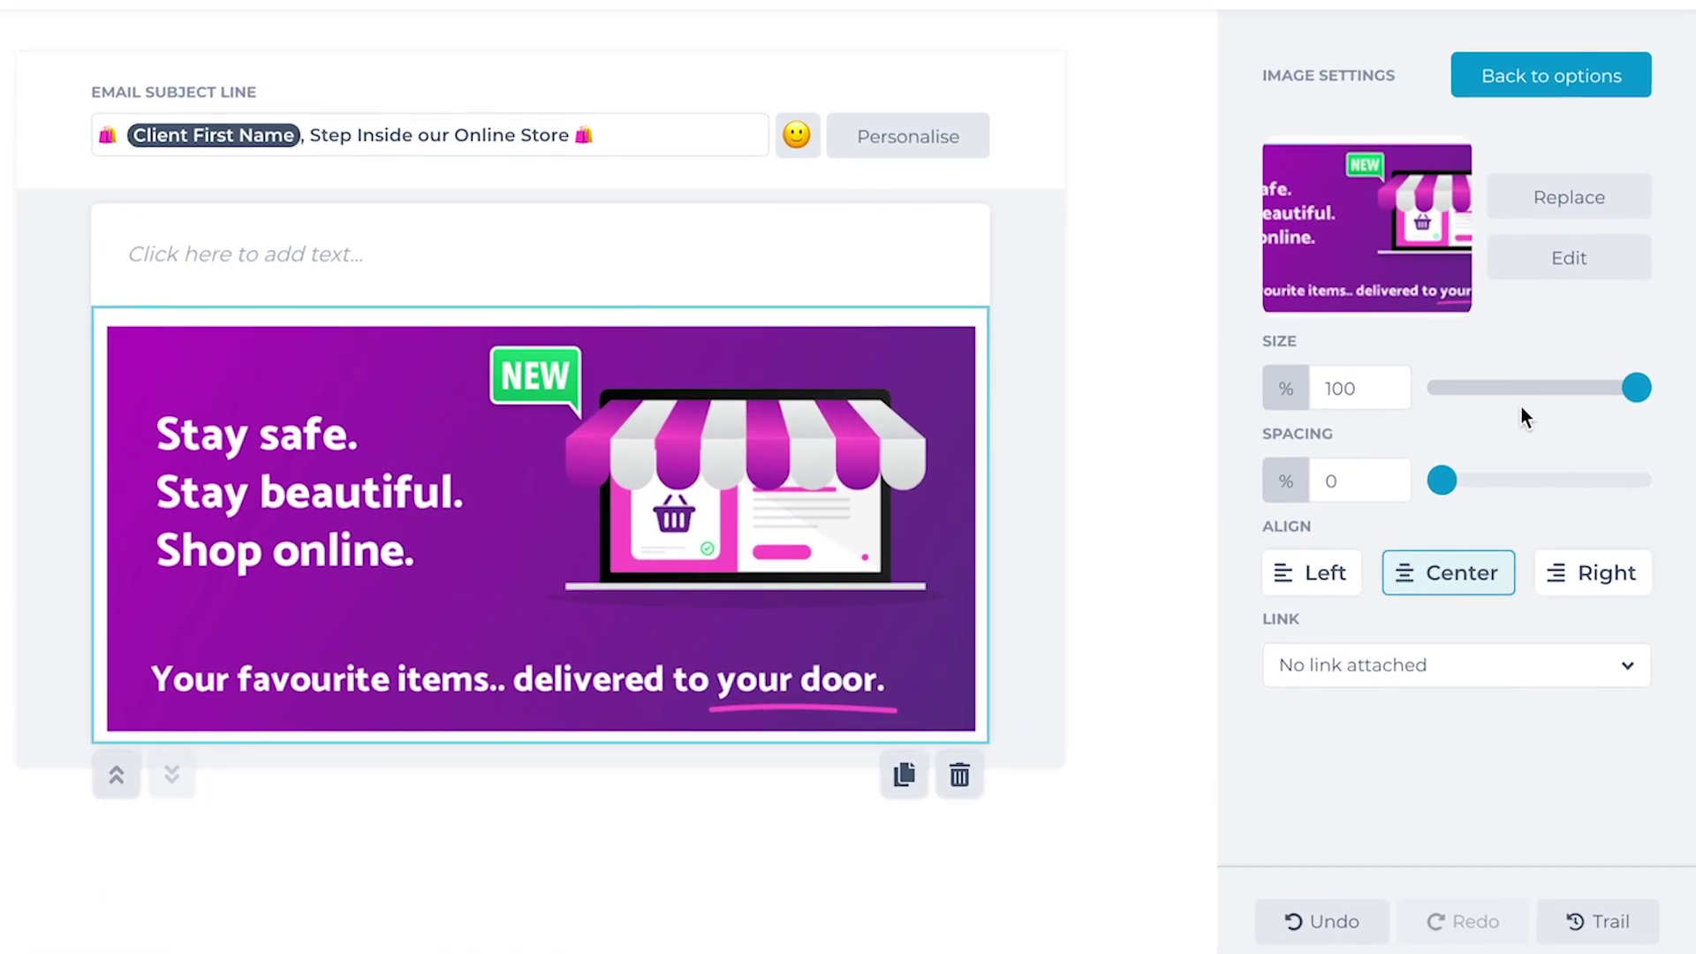
drag(1642, 395, 1646, 392)
drag(1449, 484, 1405, 482)
drag(1636, 392, 1619, 397)
click(1607, 79)
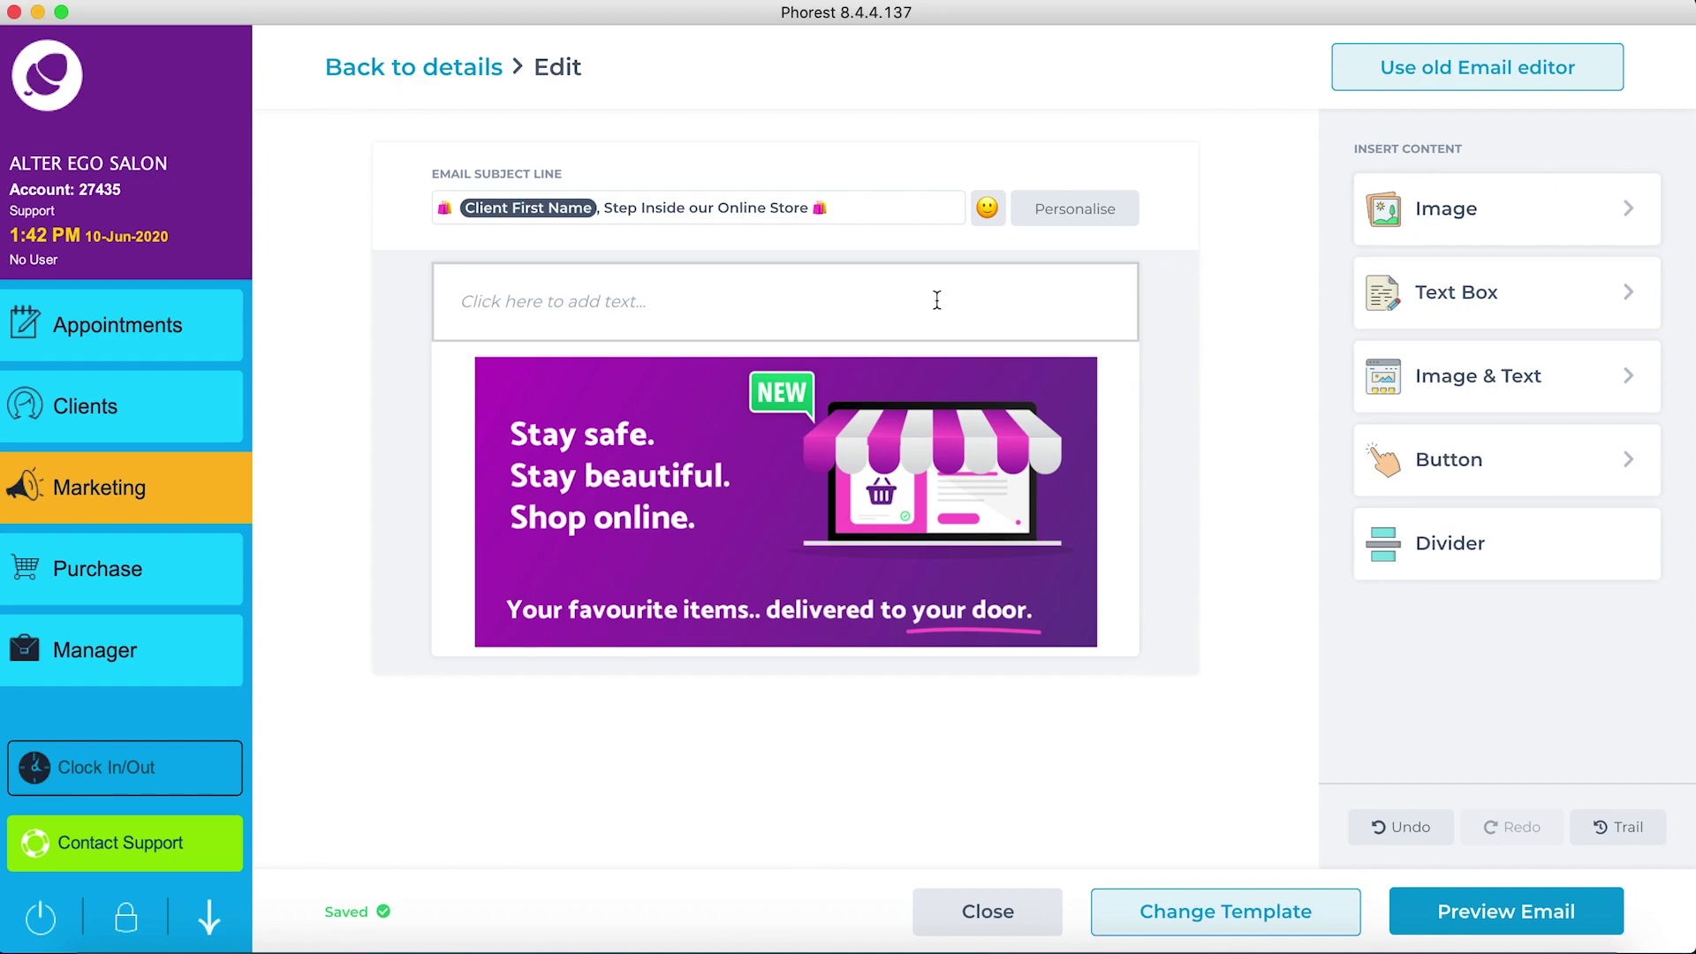
Step: Move the empty text block below the hero image and paste in the online store body copy
click(924, 301)
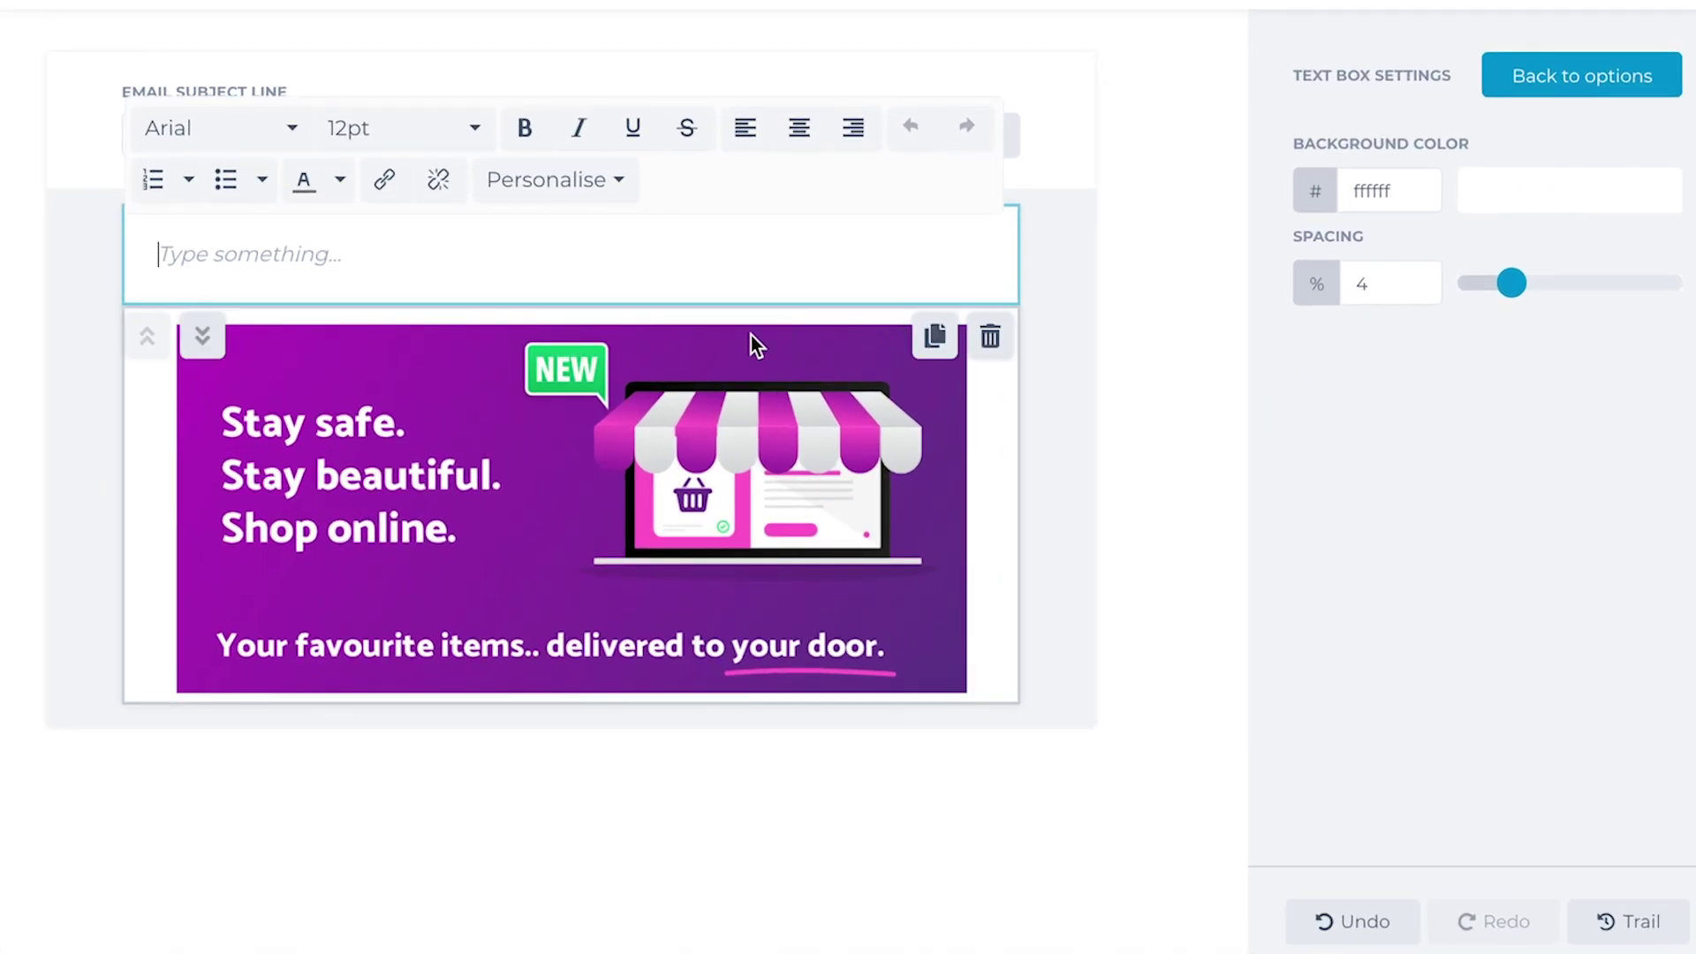
click(203, 336)
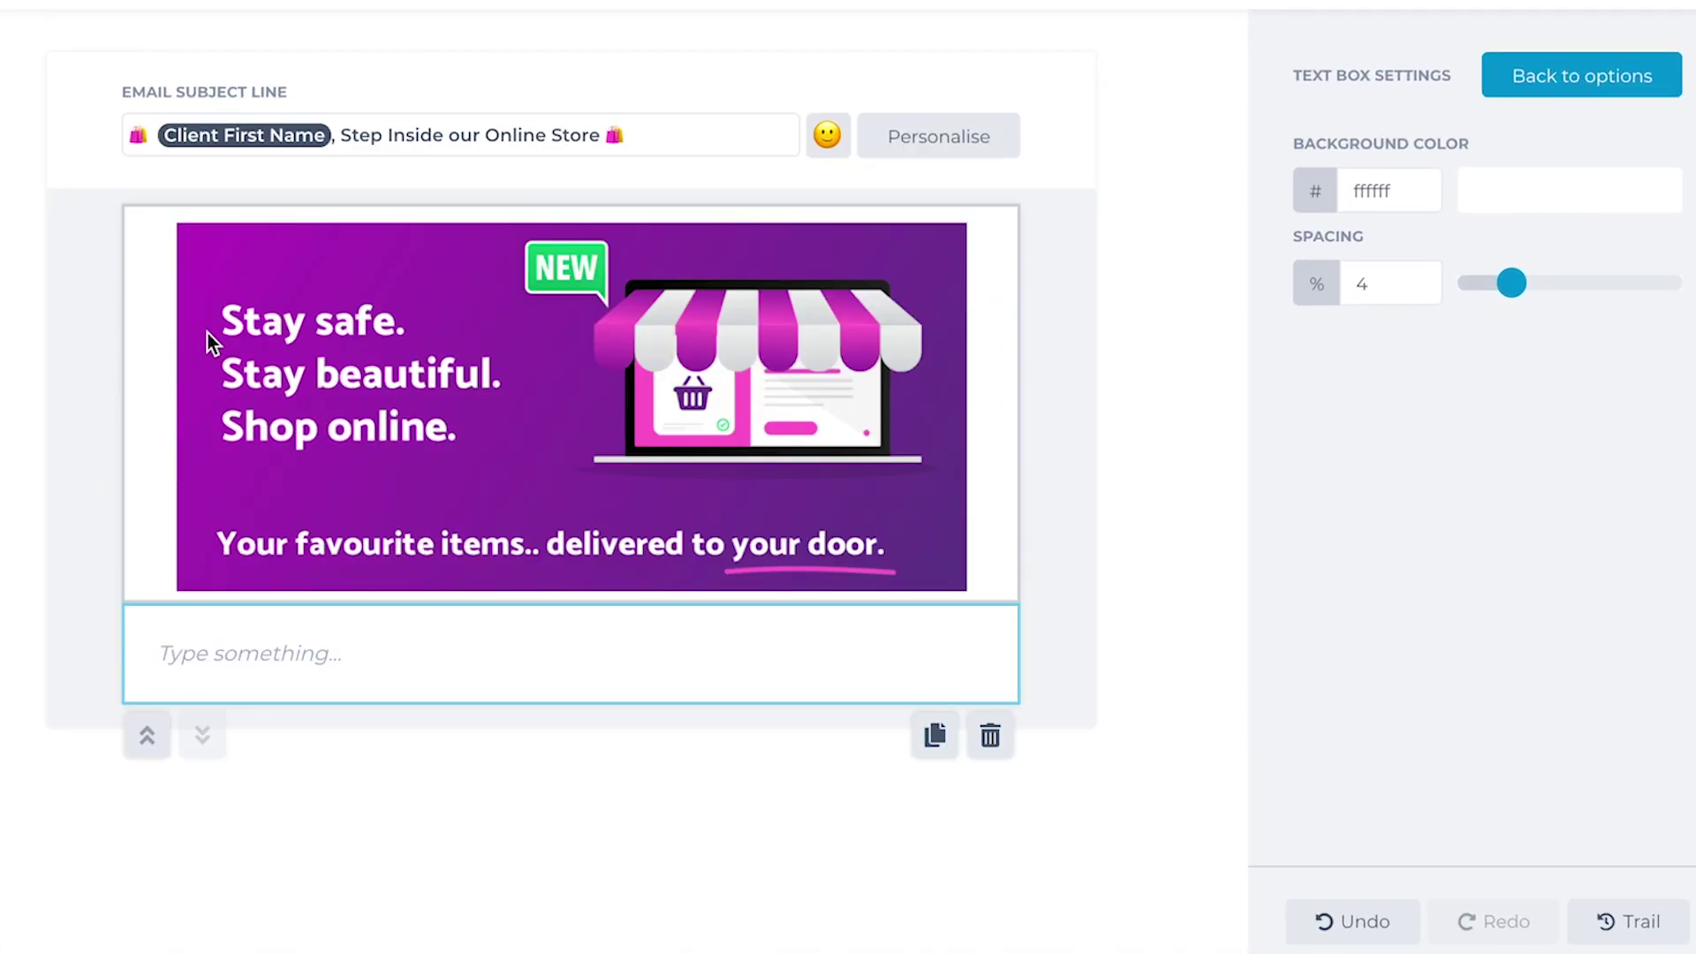
click(198, 654)
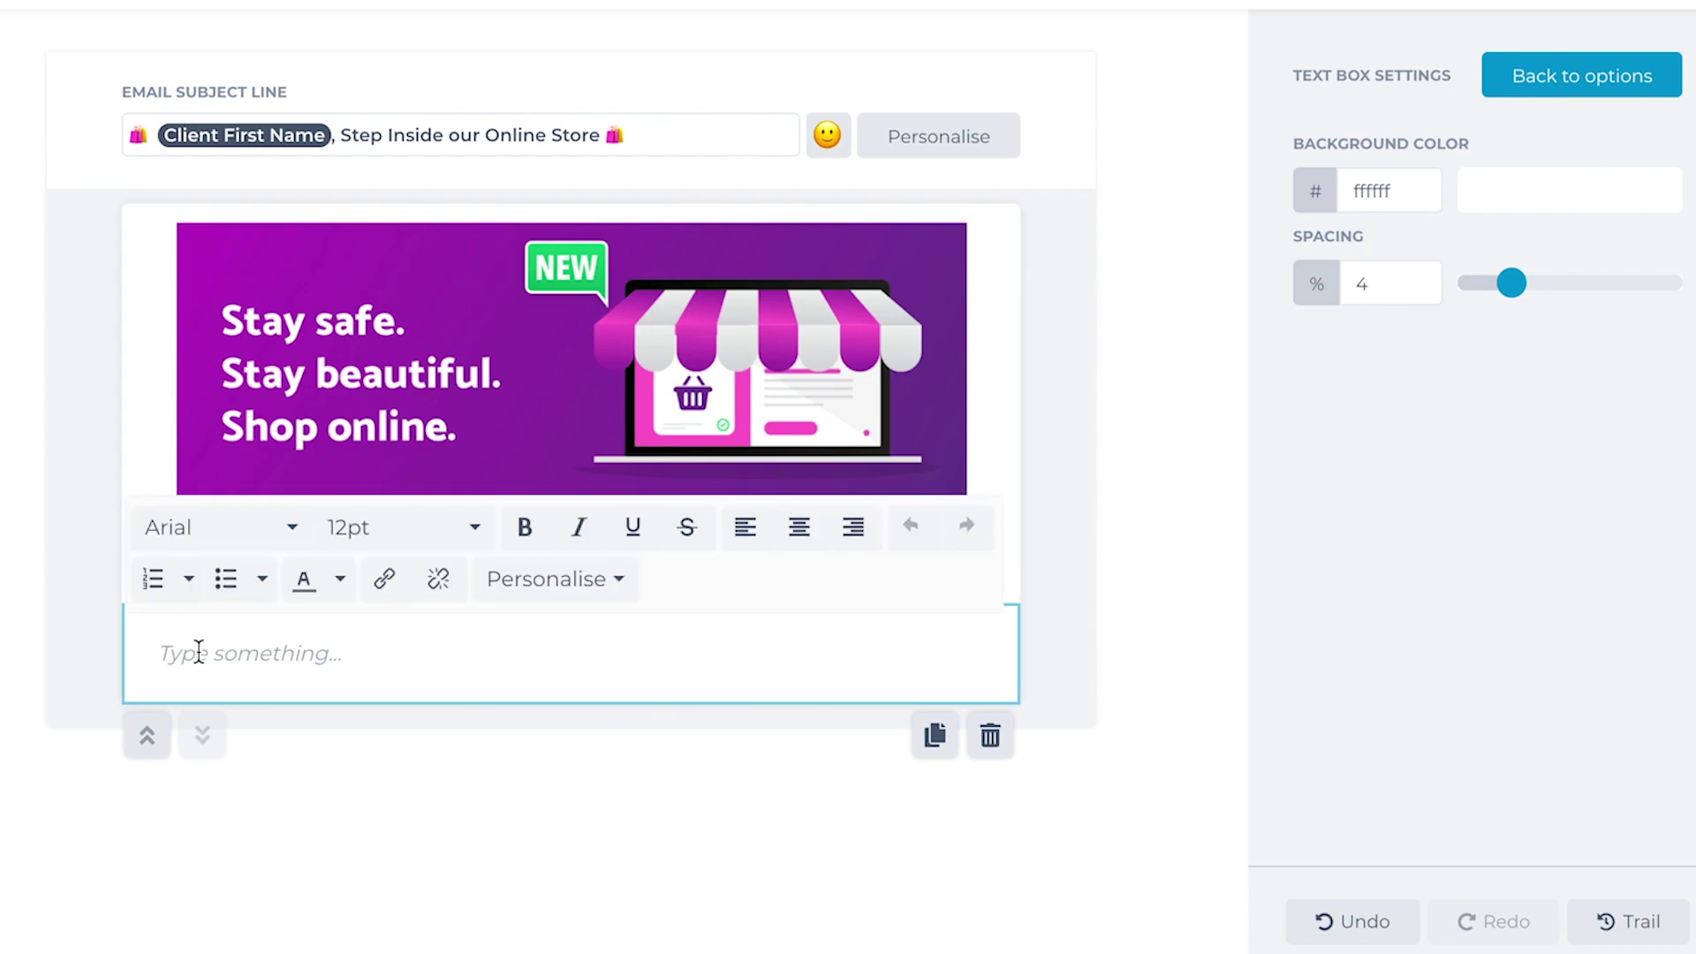
key(ctrl+v)
click(191, 655)
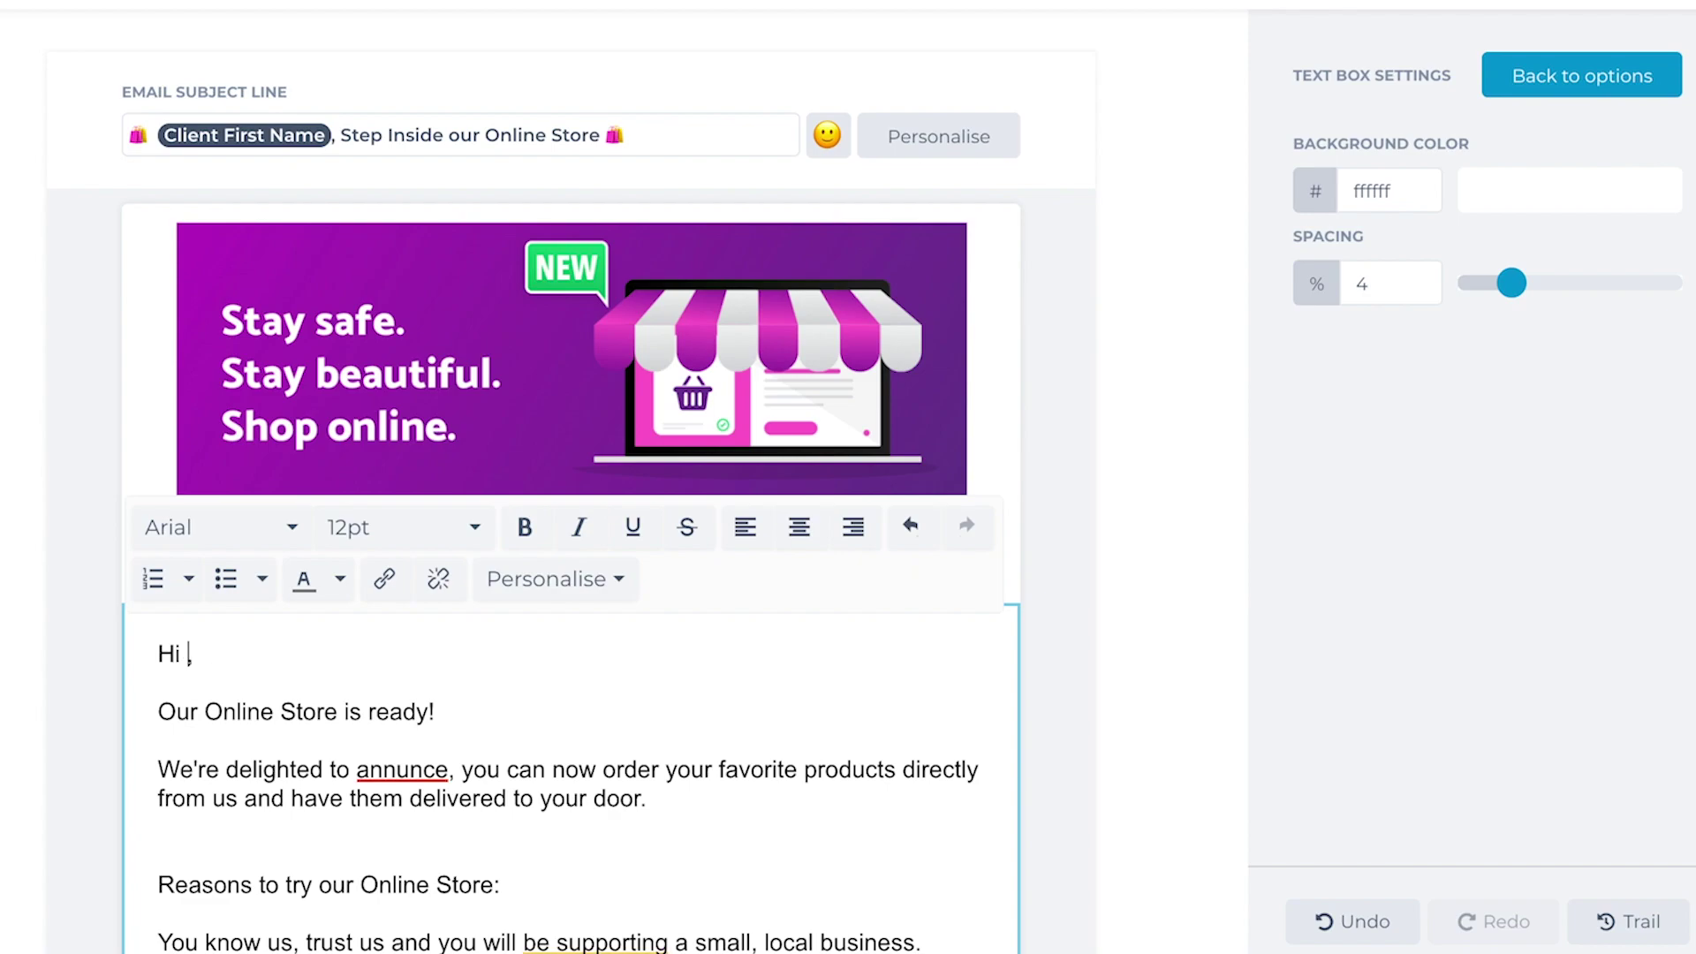
Step: Insert Client First Name after 'Hi' and make 'Our Online Store is ready!' bold magenta
click(531, 586)
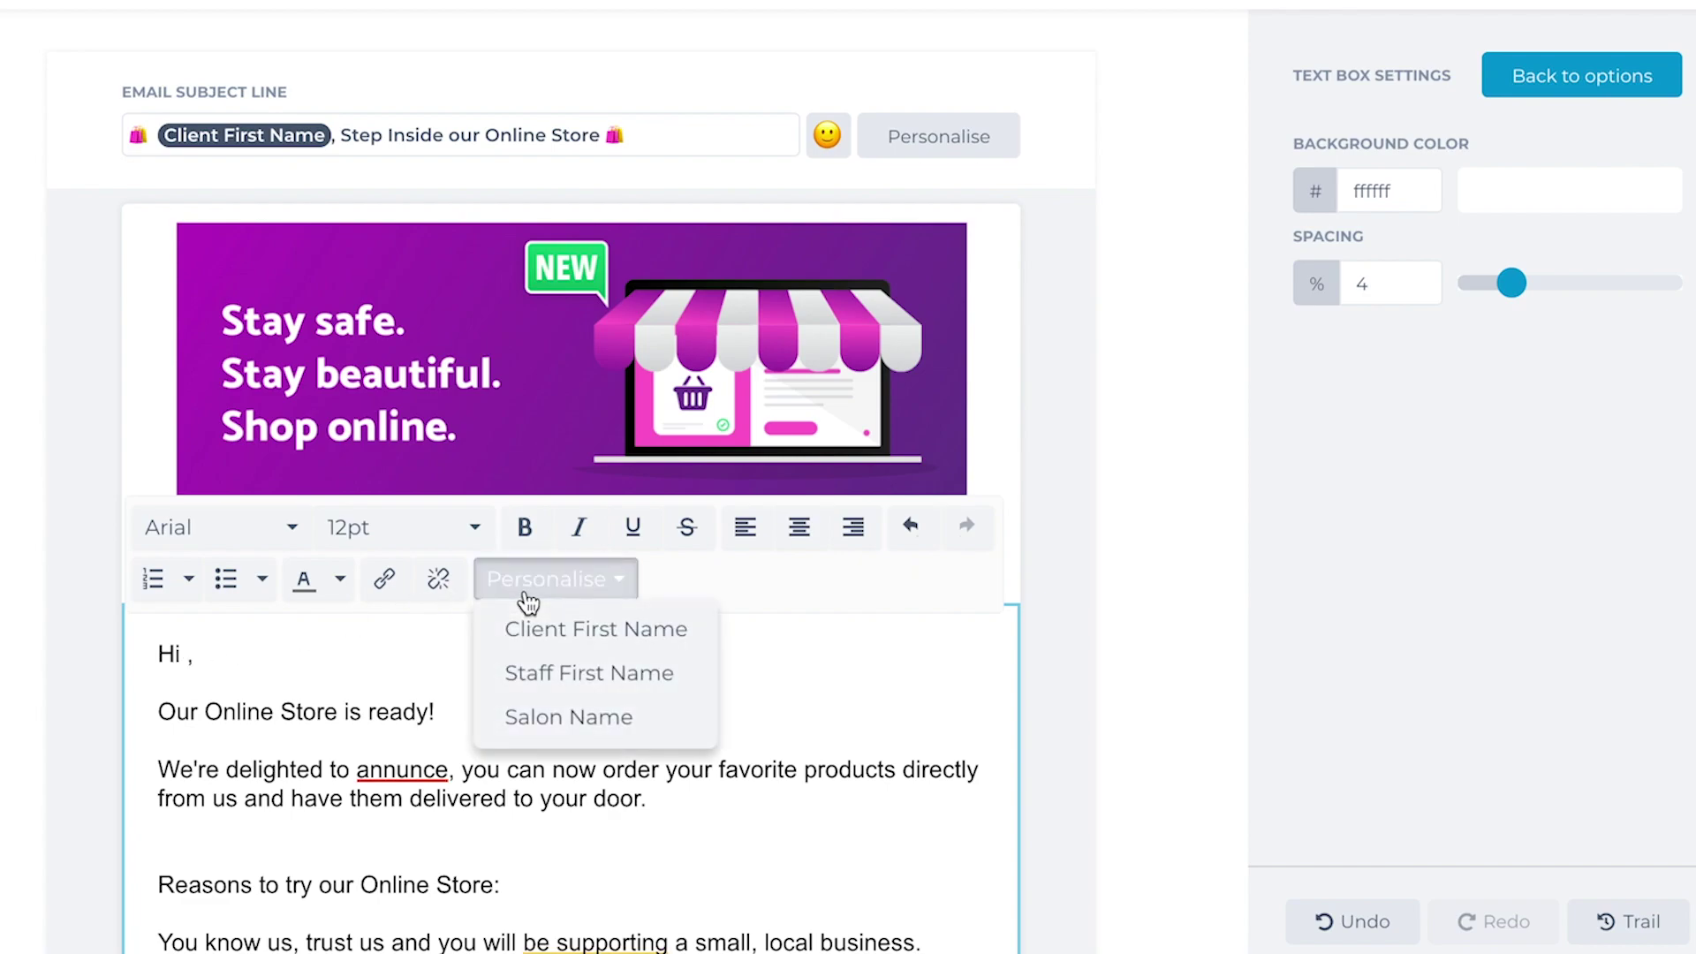
click(543, 632)
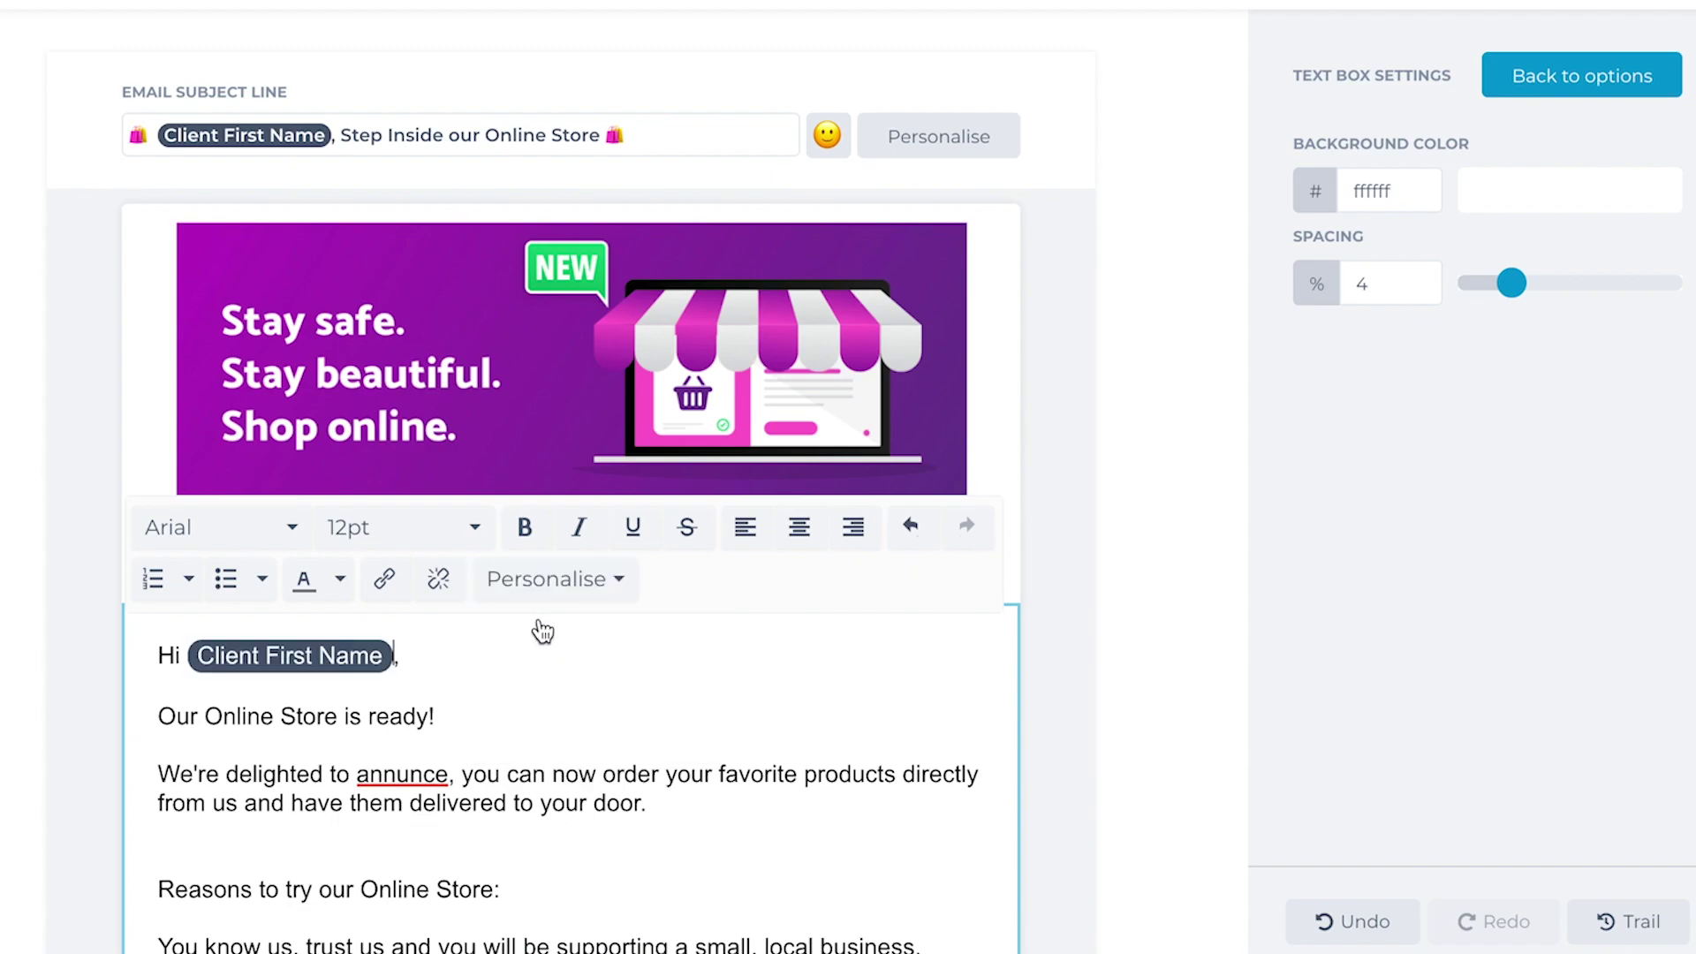
triple_click(433, 711)
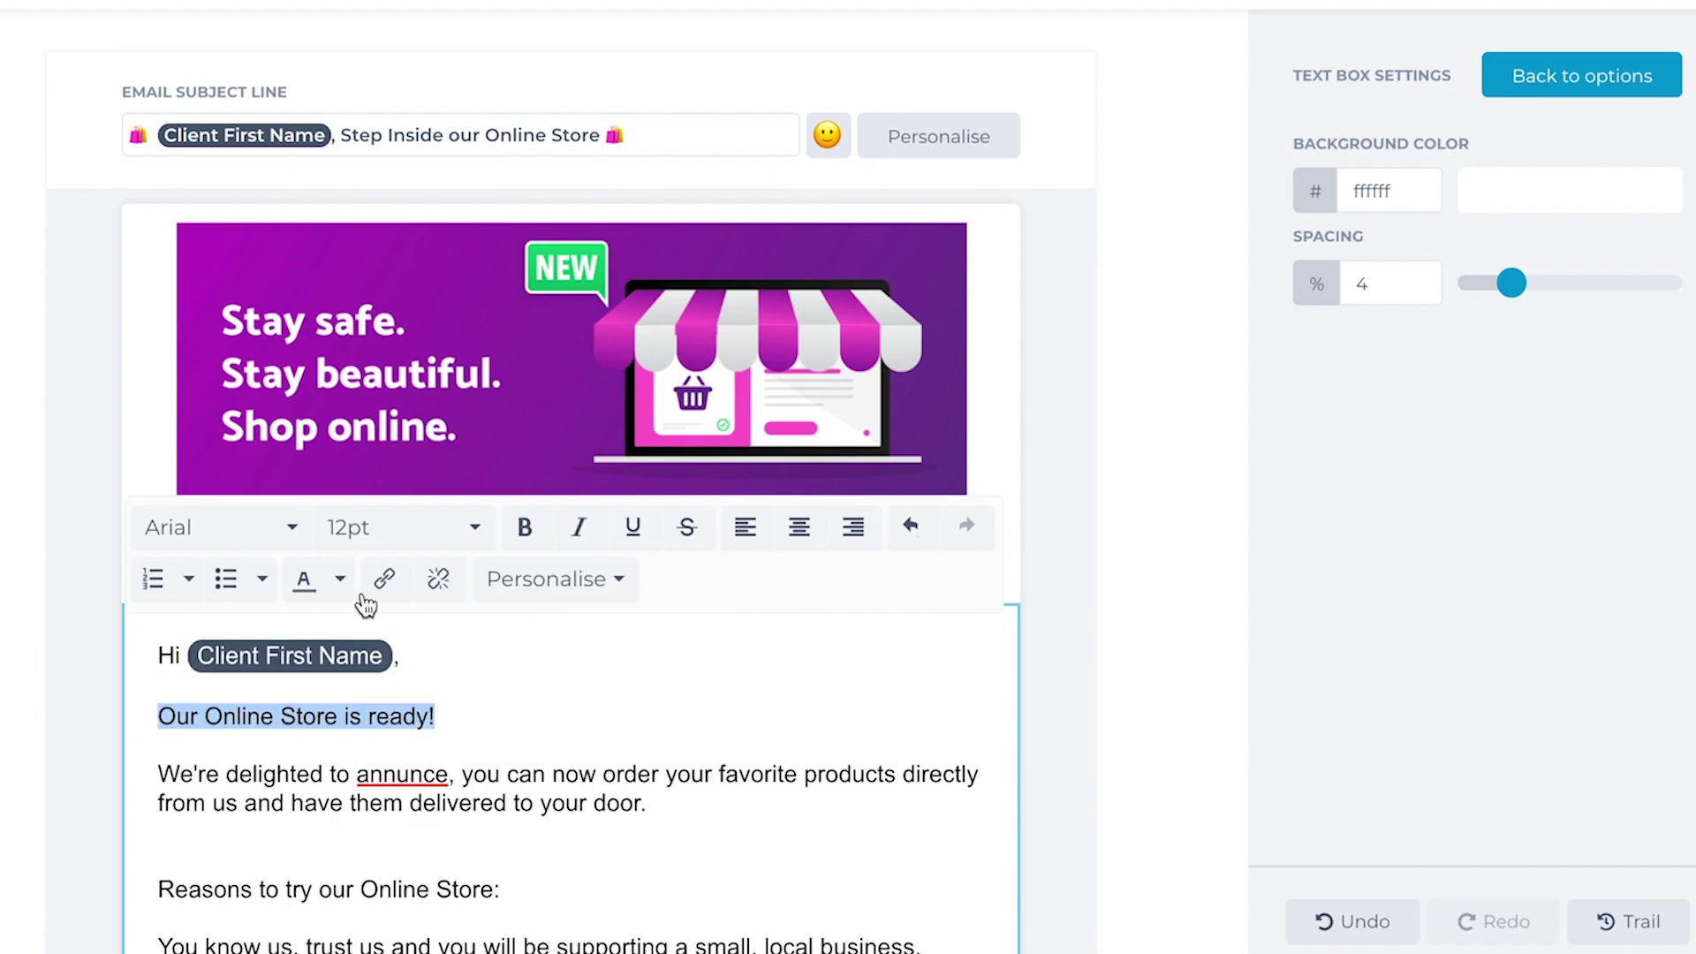
click(525, 530)
click(341, 580)
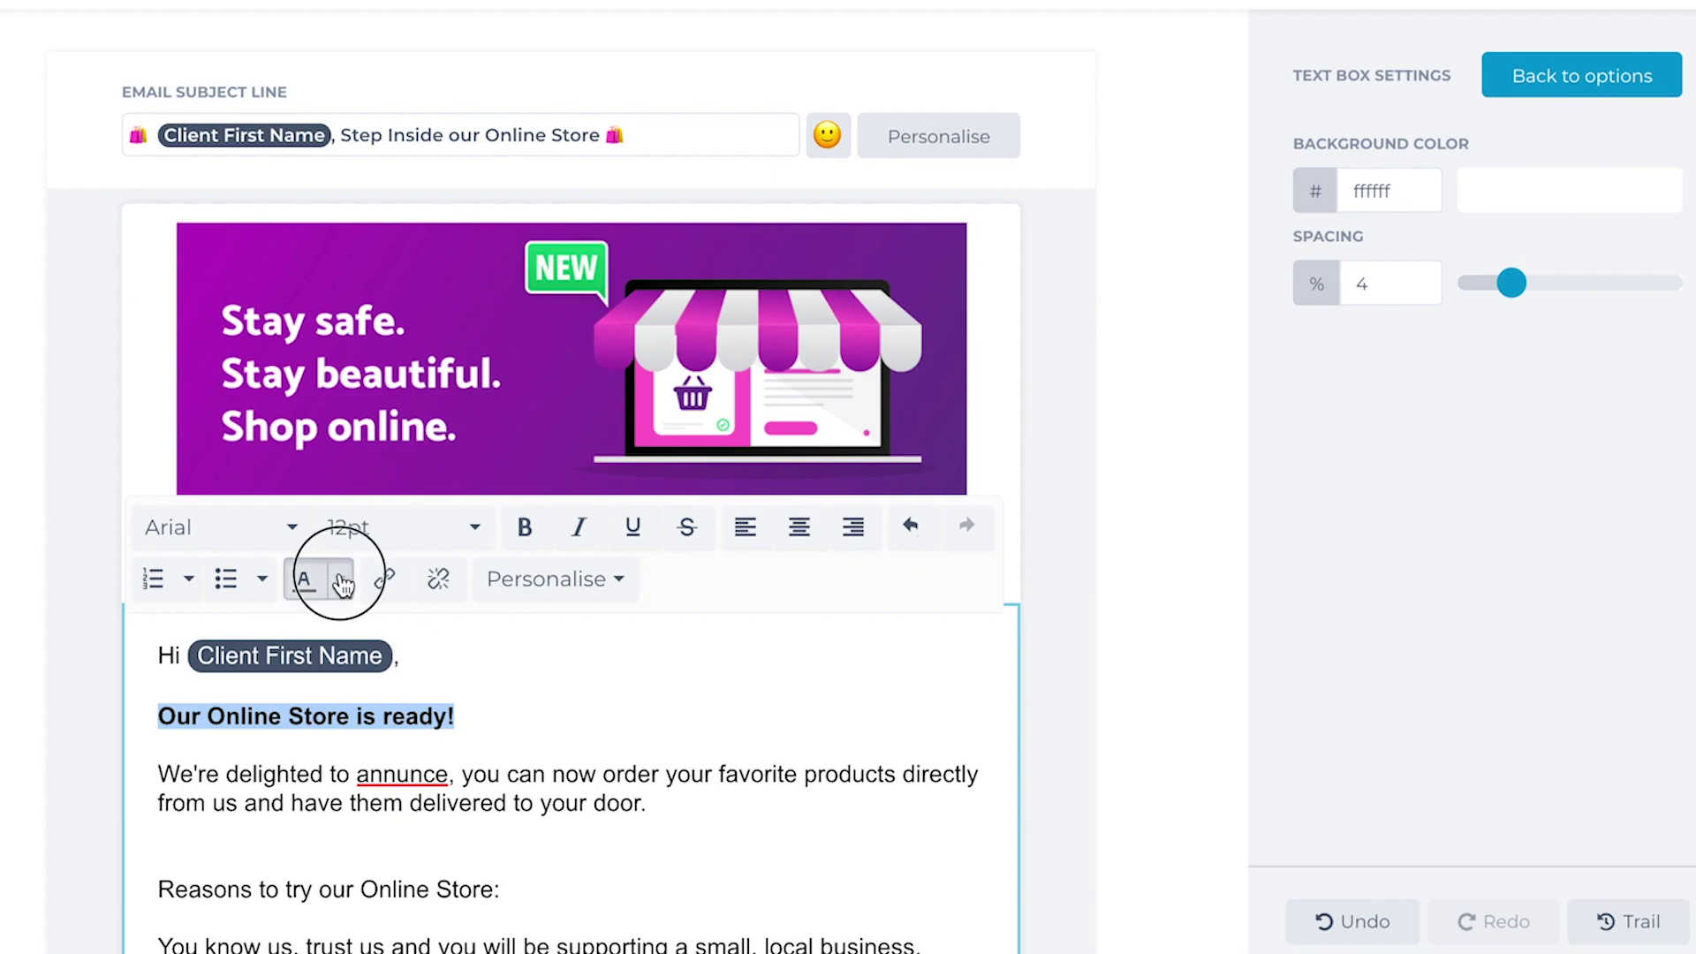
click(221, 740)
click(579, 774)
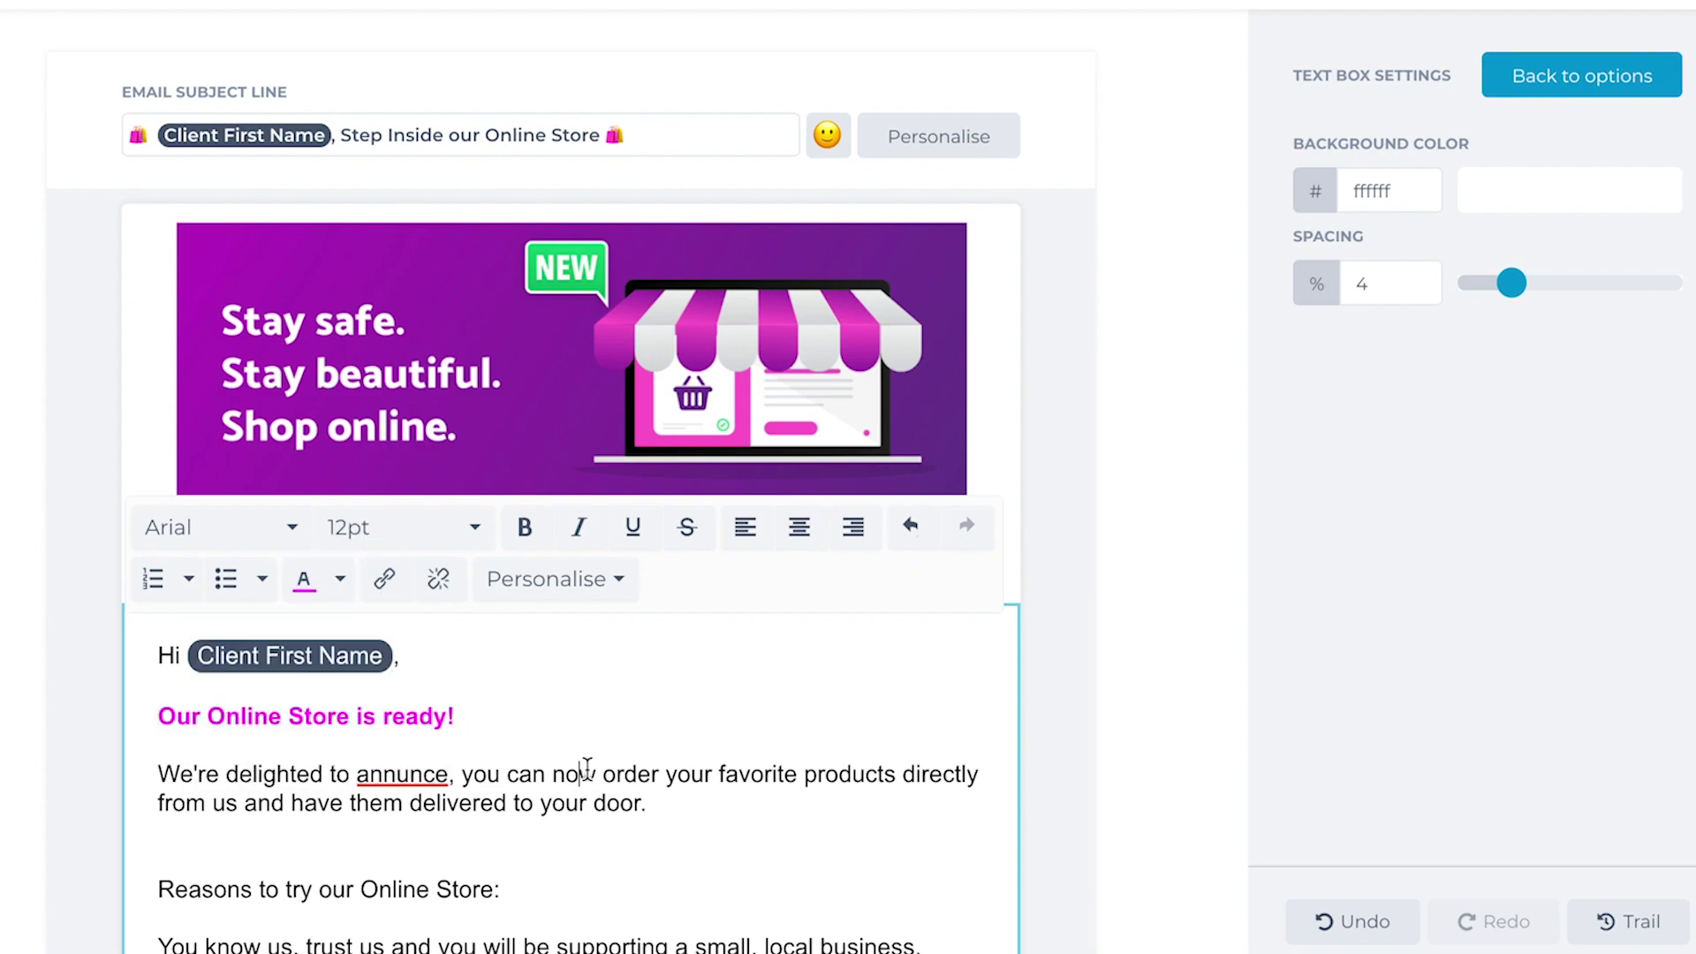
Step: Make the heading 'Reasons to try our Online Store:' bold and magenta
scroll(530, 707, down, 4)
drag(545, 570, 153, 571)
click(524, 207)
click(303, 256)
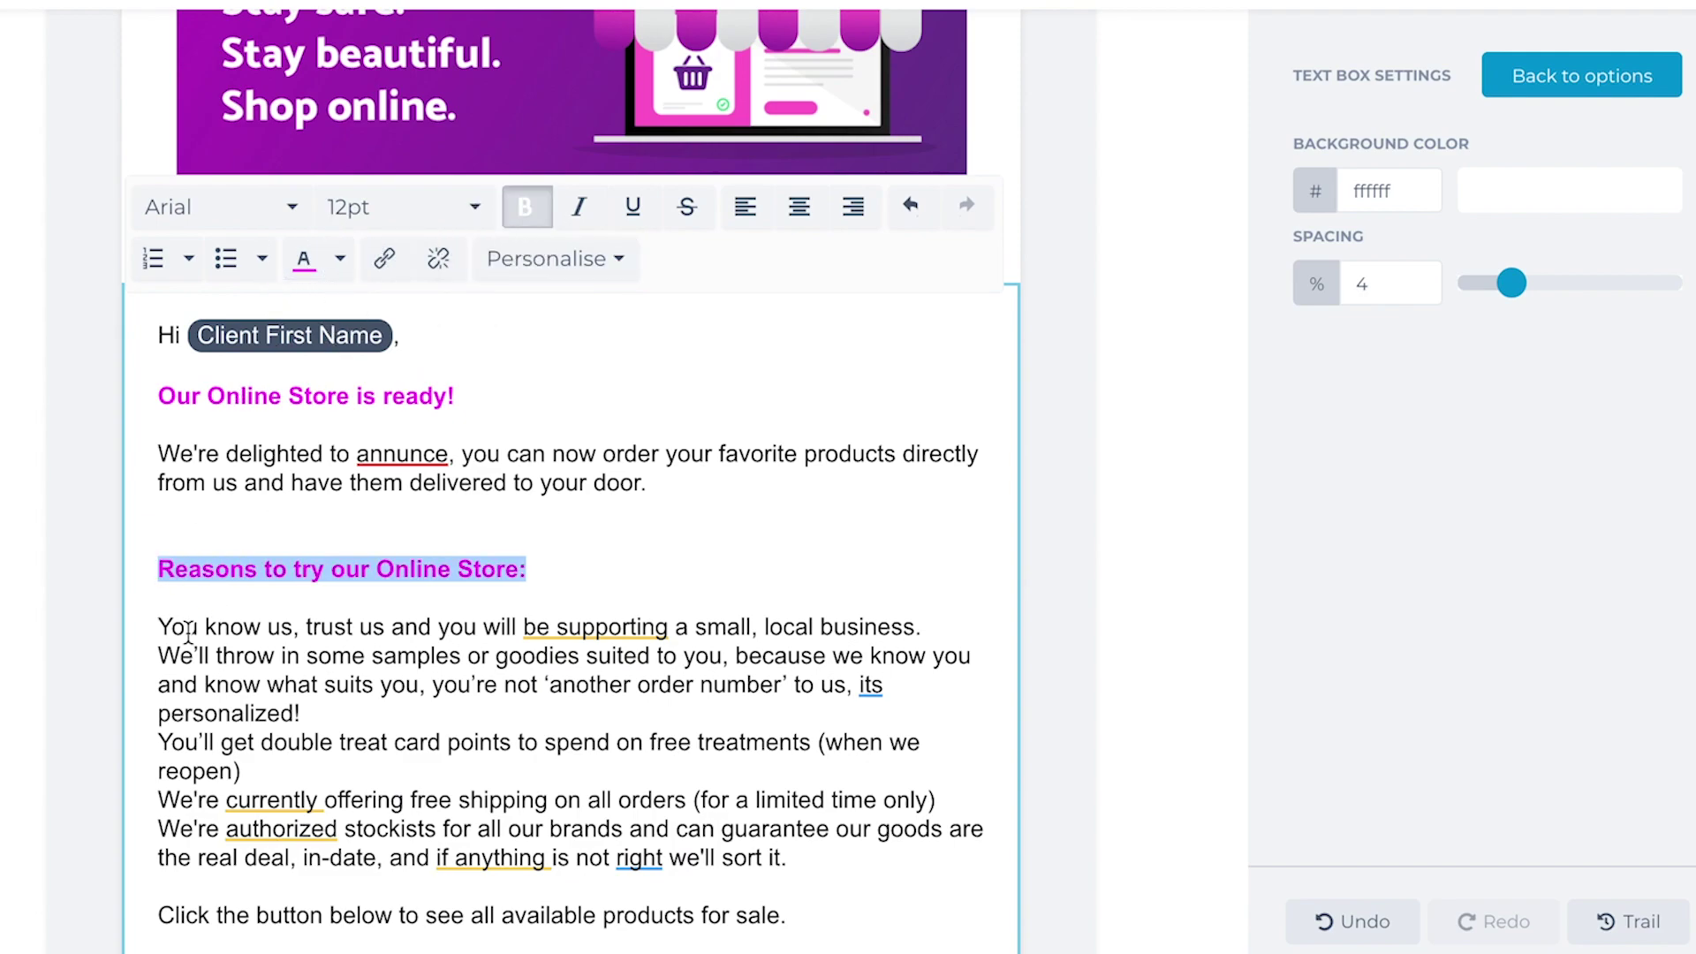
click(211, 658)
scroll(530, 706, down, 1)
Step: Format the five reason lines under the second heading as a bulleted list
drag(789, 795, 167, 569)
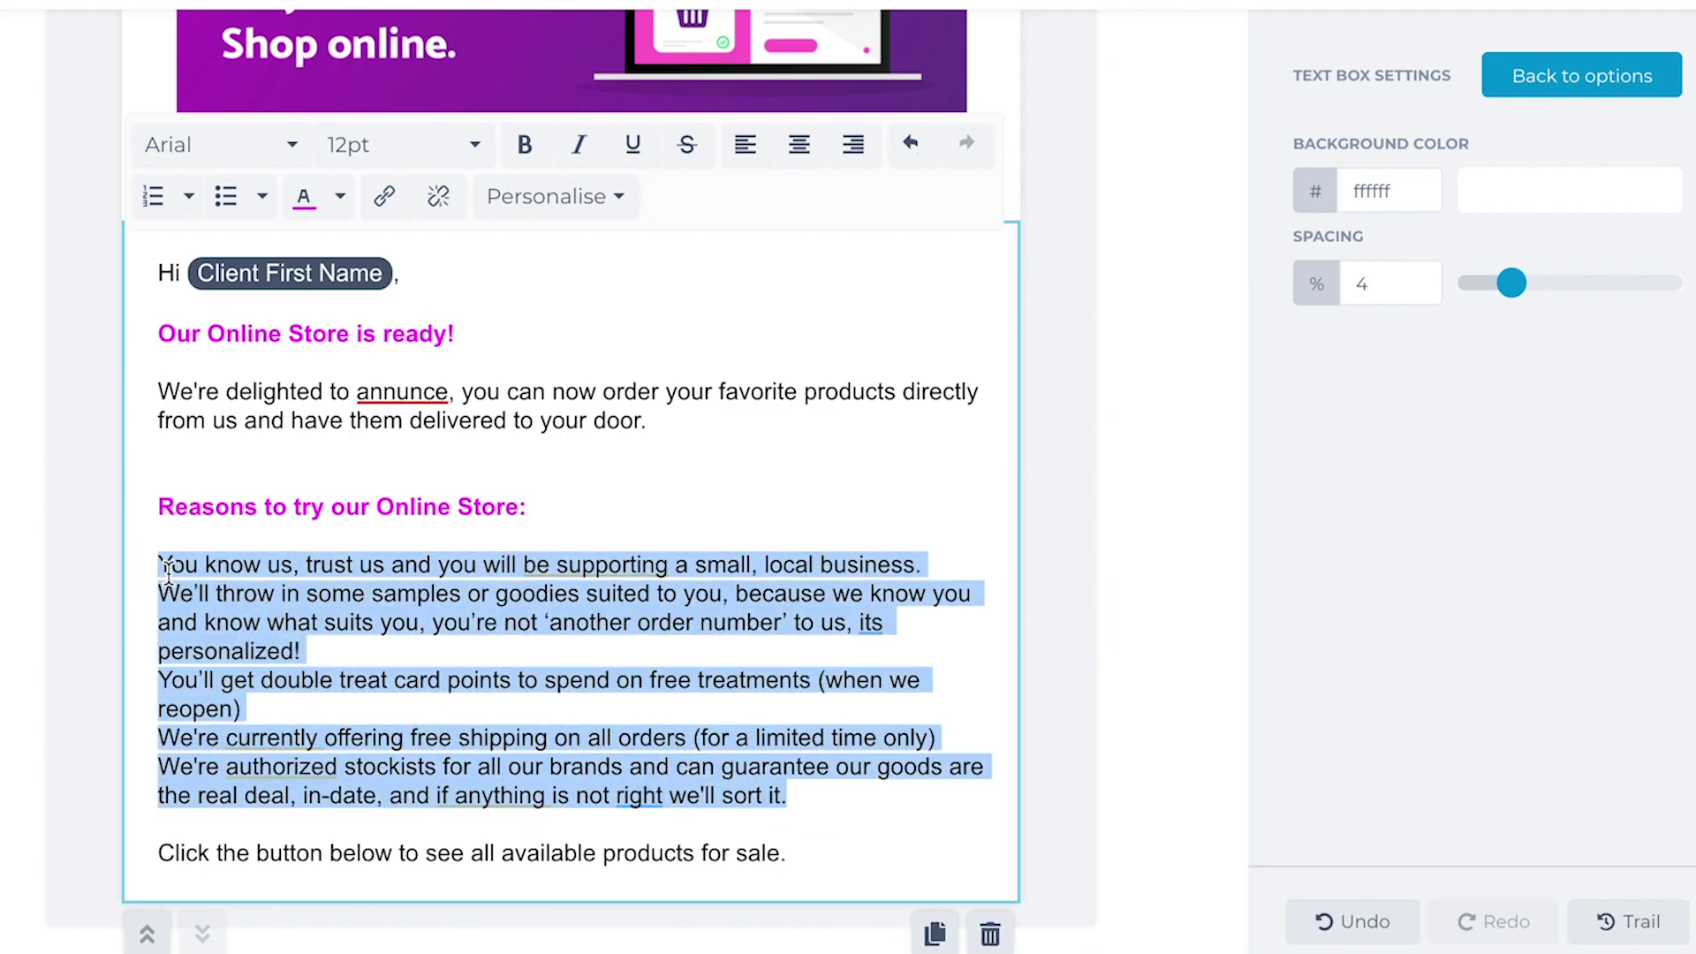
click(227, 197)
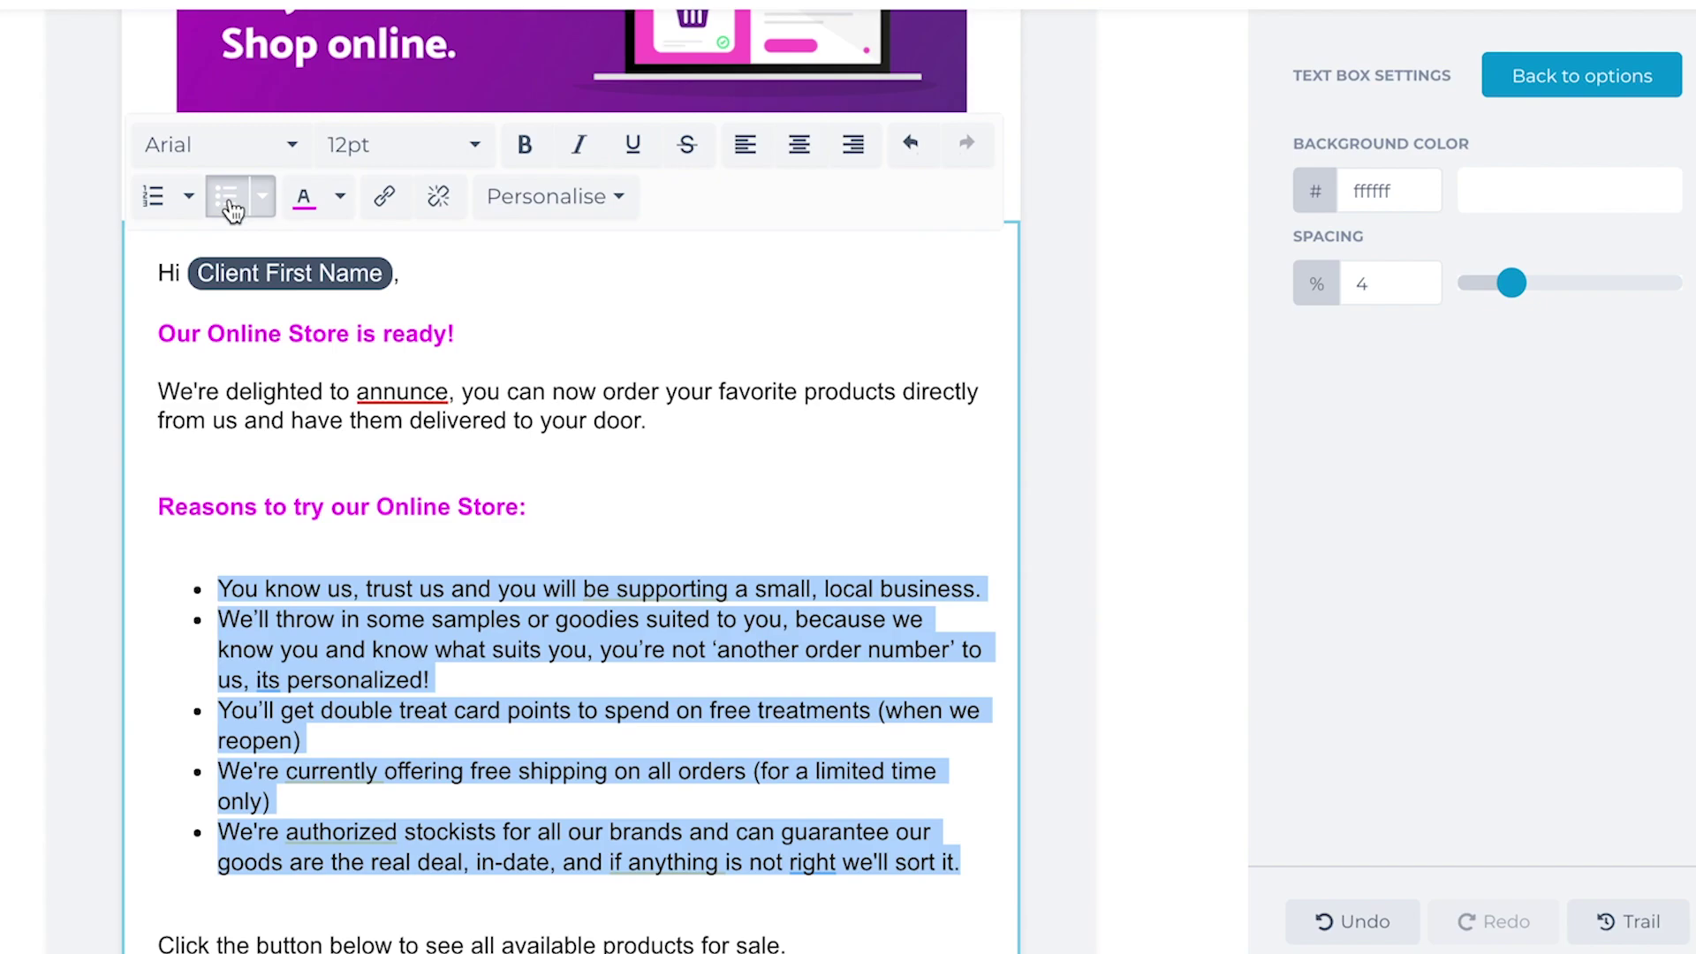
click(241, 420)
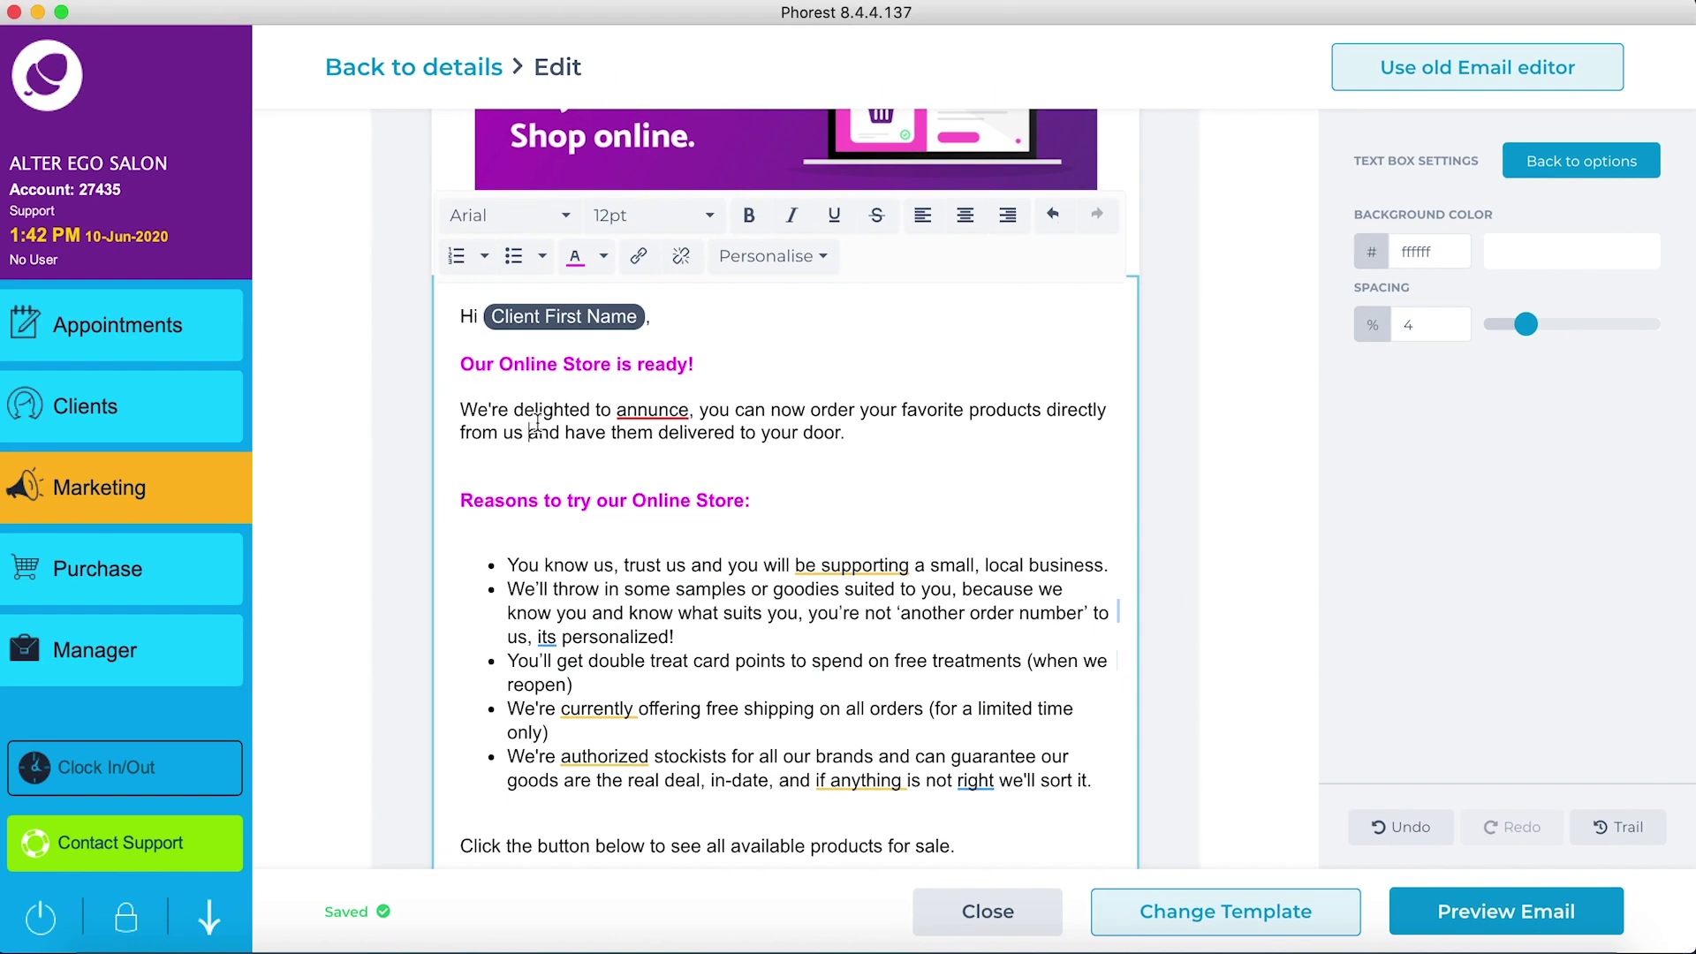
Step: Fix the bullets' grammar: 'annunce' to 'announce', 'be supporting' to 'support', 'its' to 'it's'
mouse_move(656, 405)
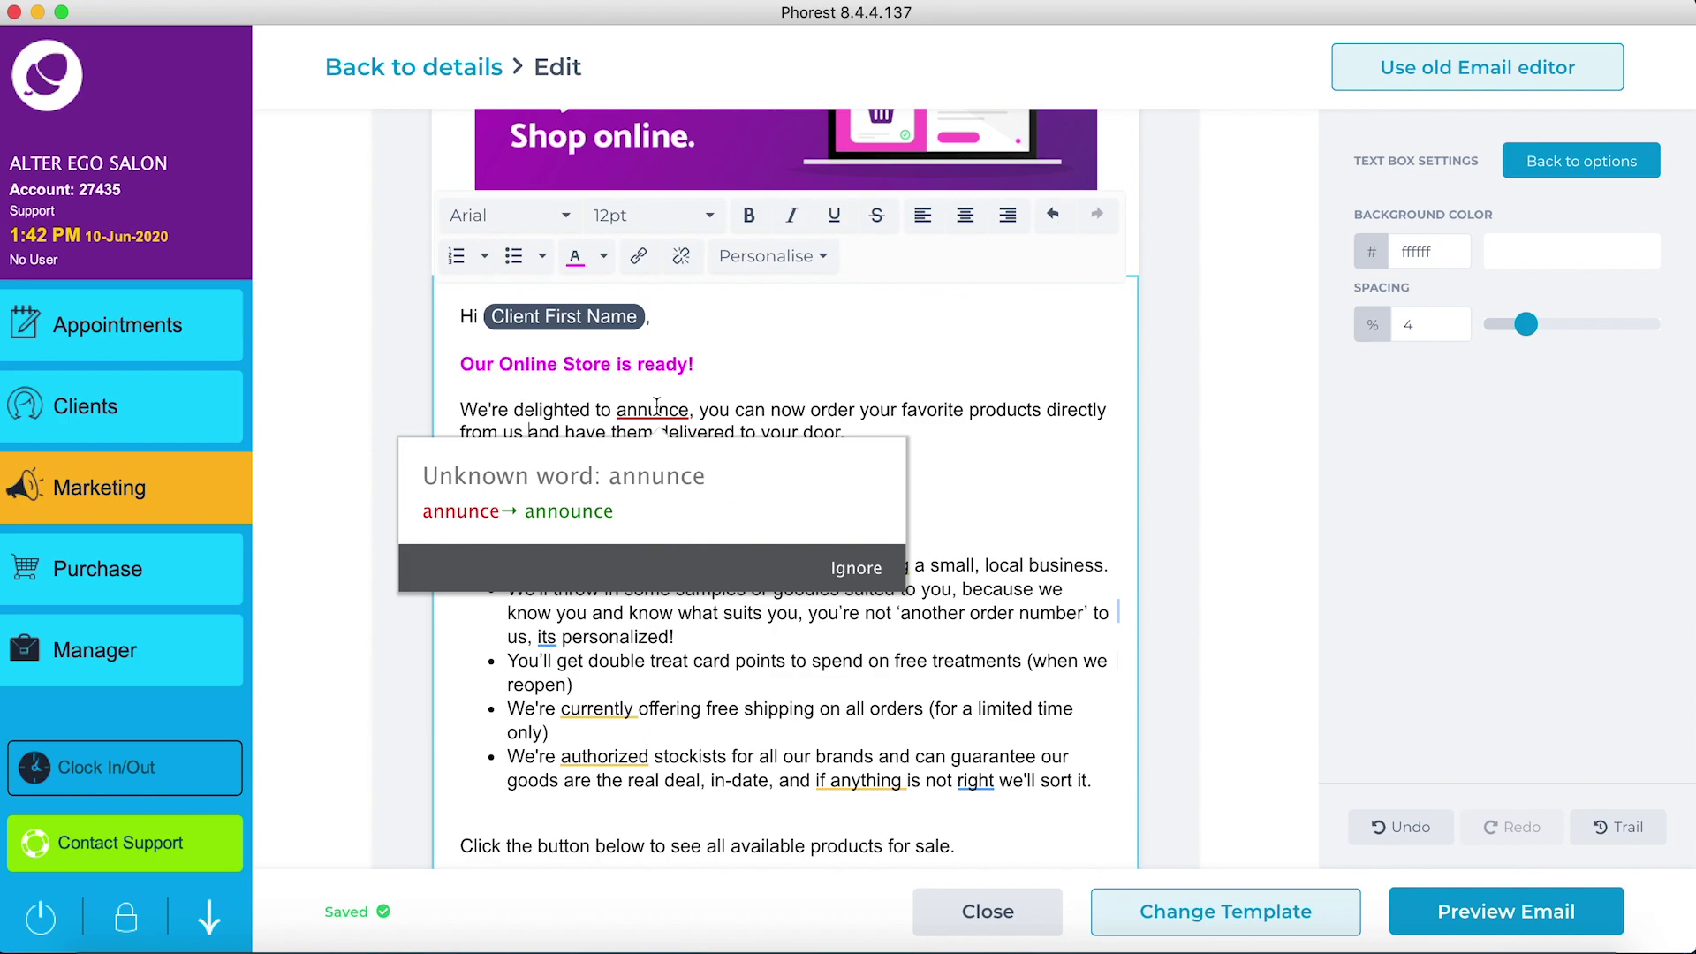
click(587, 513)
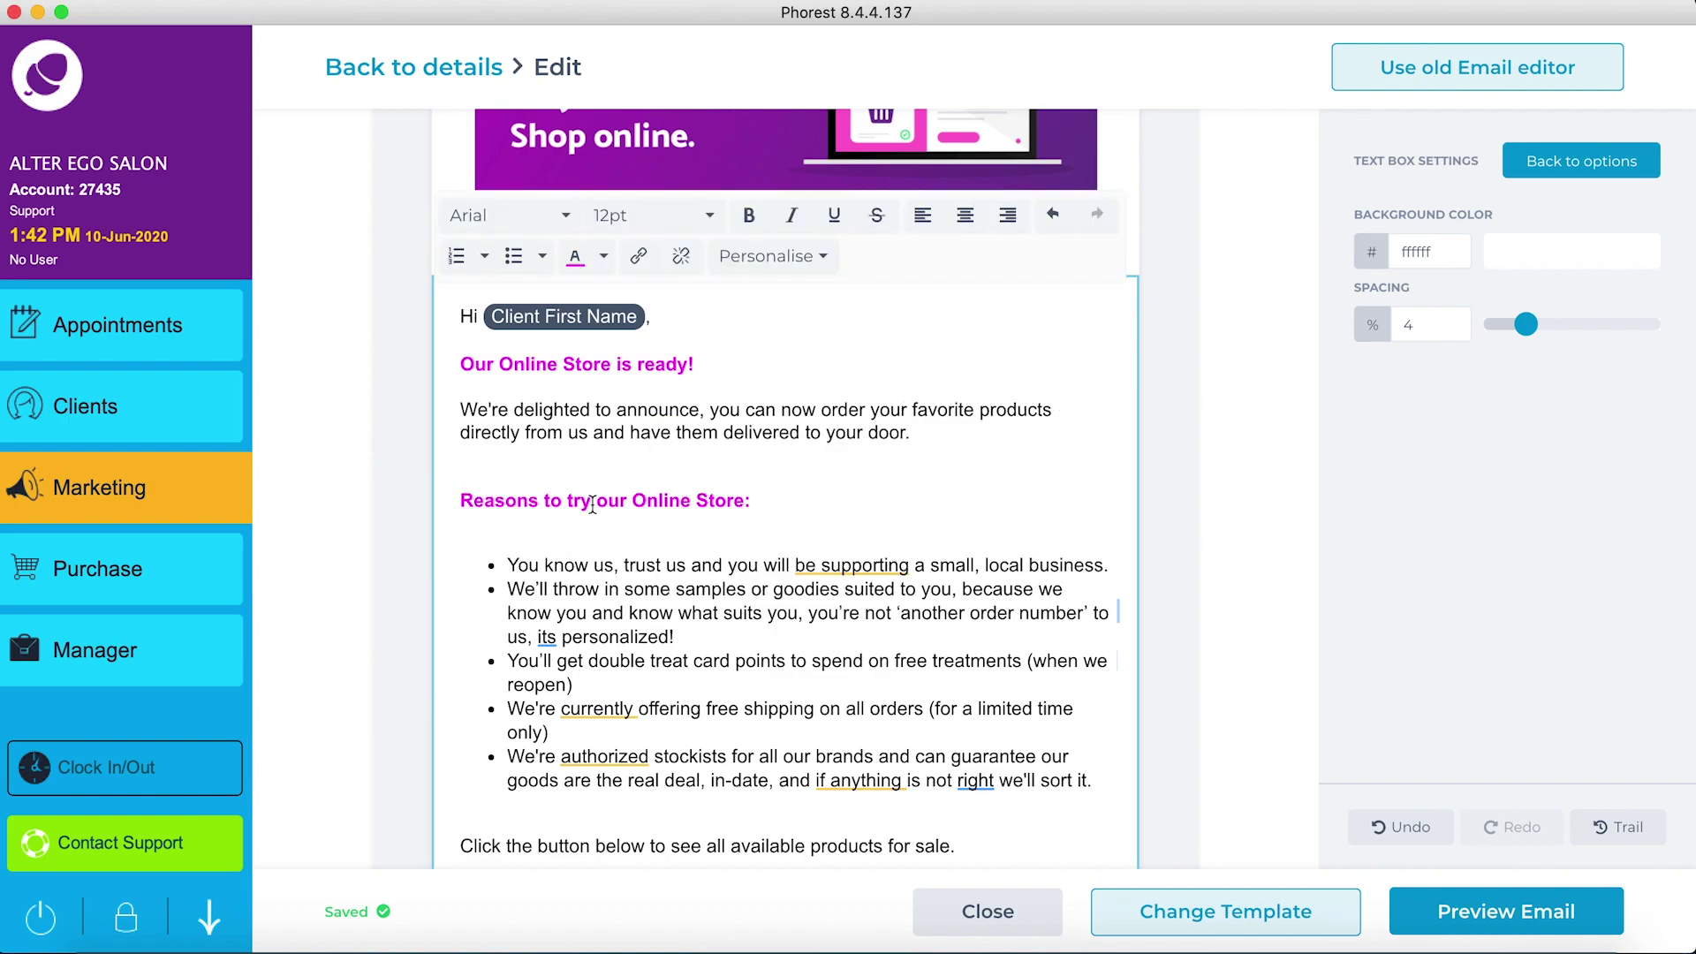
mouse_move(839, 563)
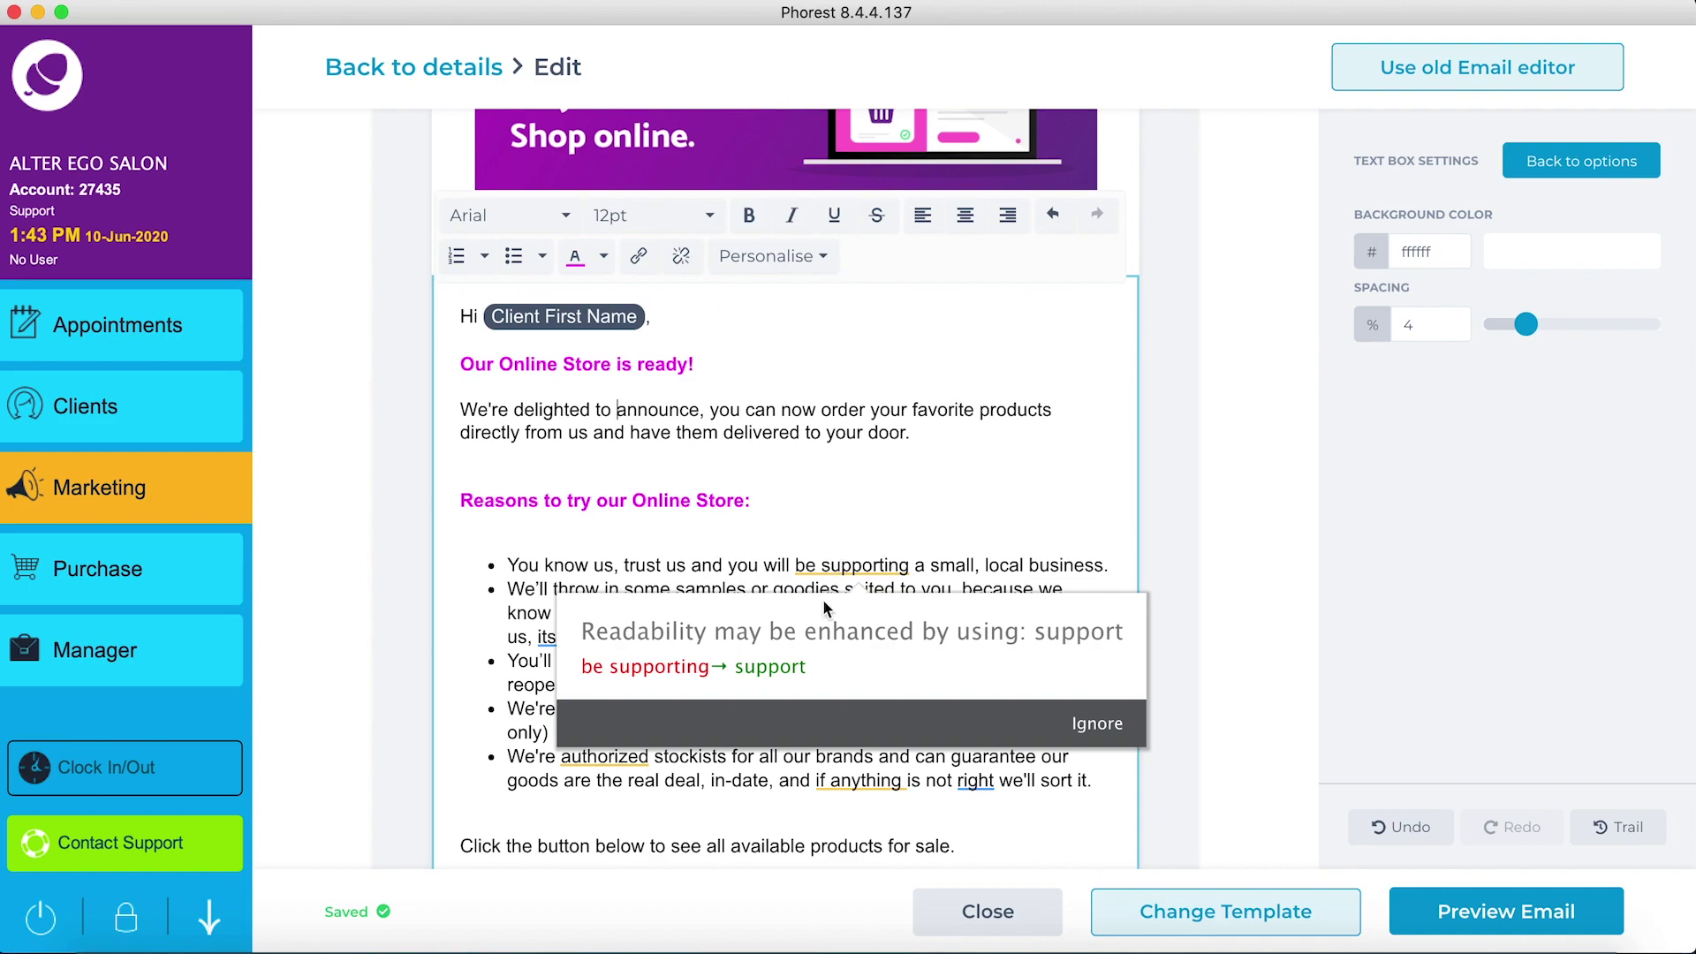
click(776, 668)
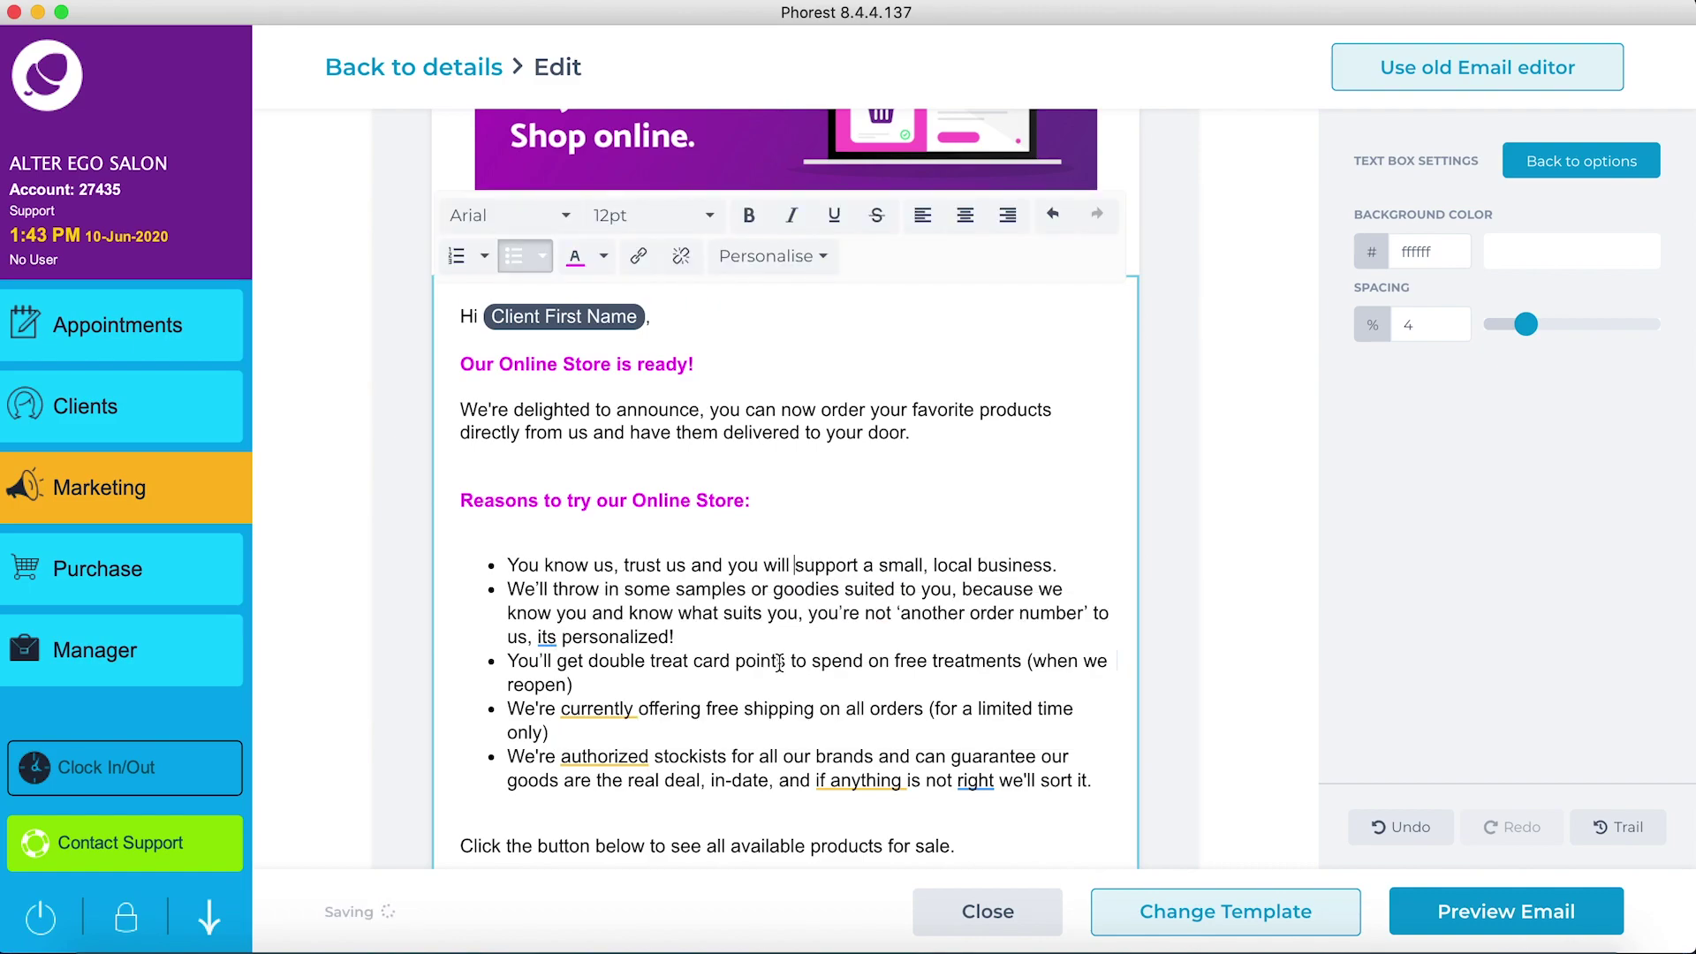
mouse_move(549, 637)
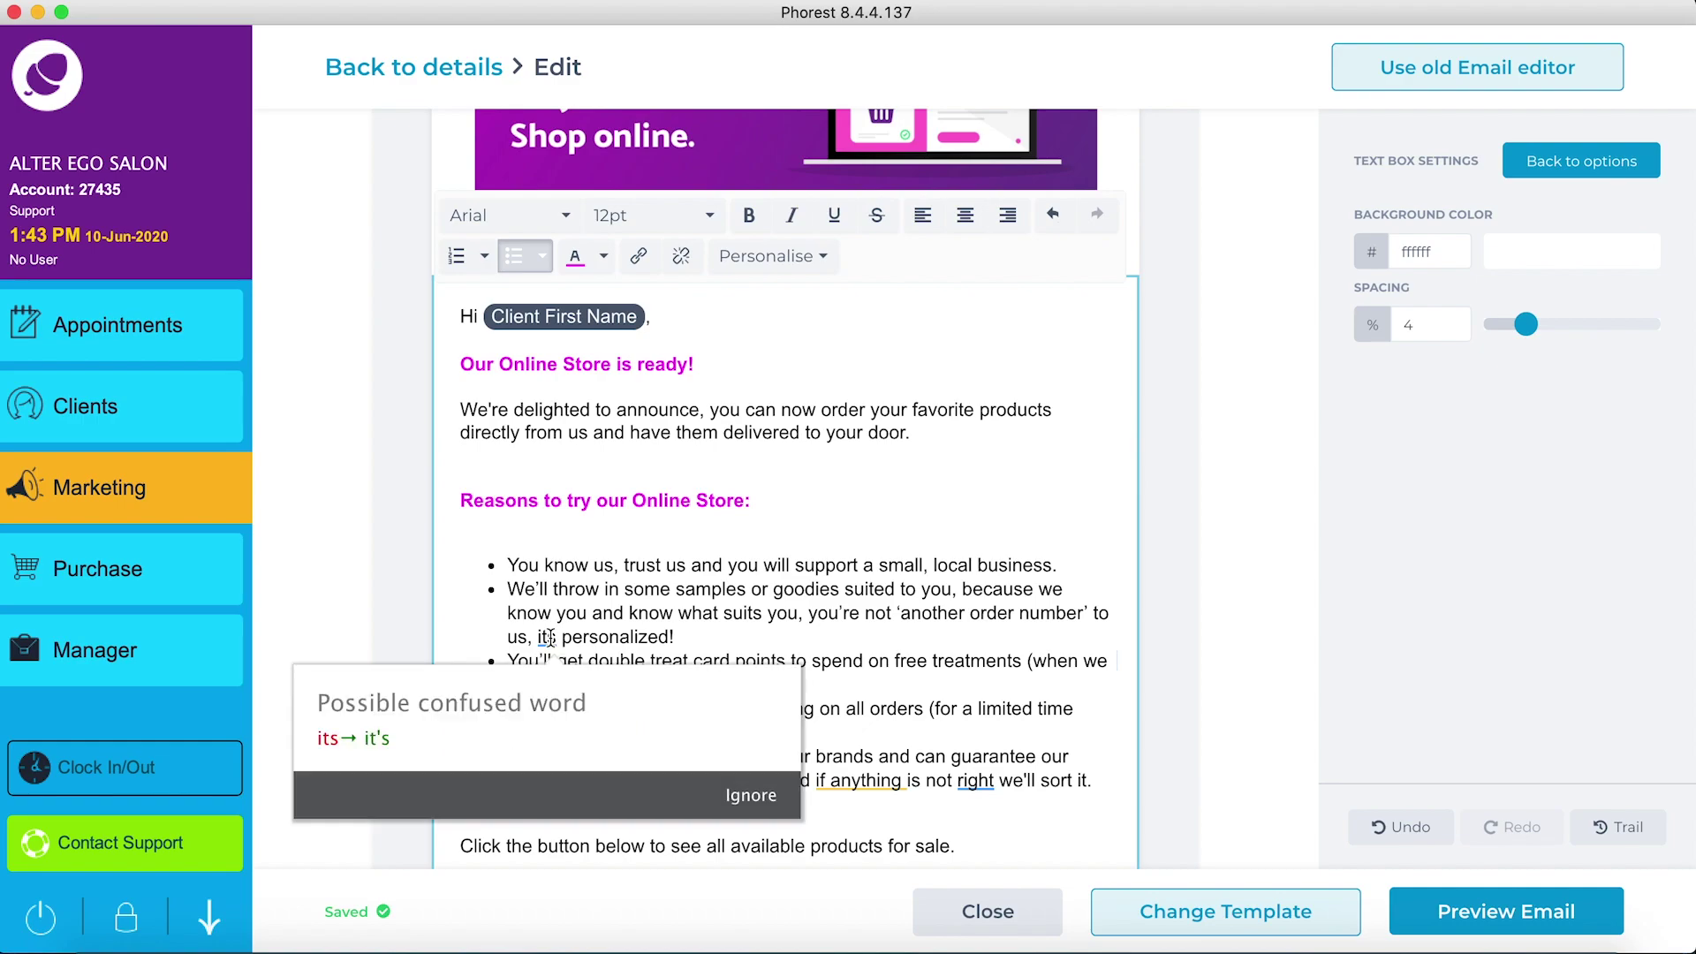
click(376, 737)
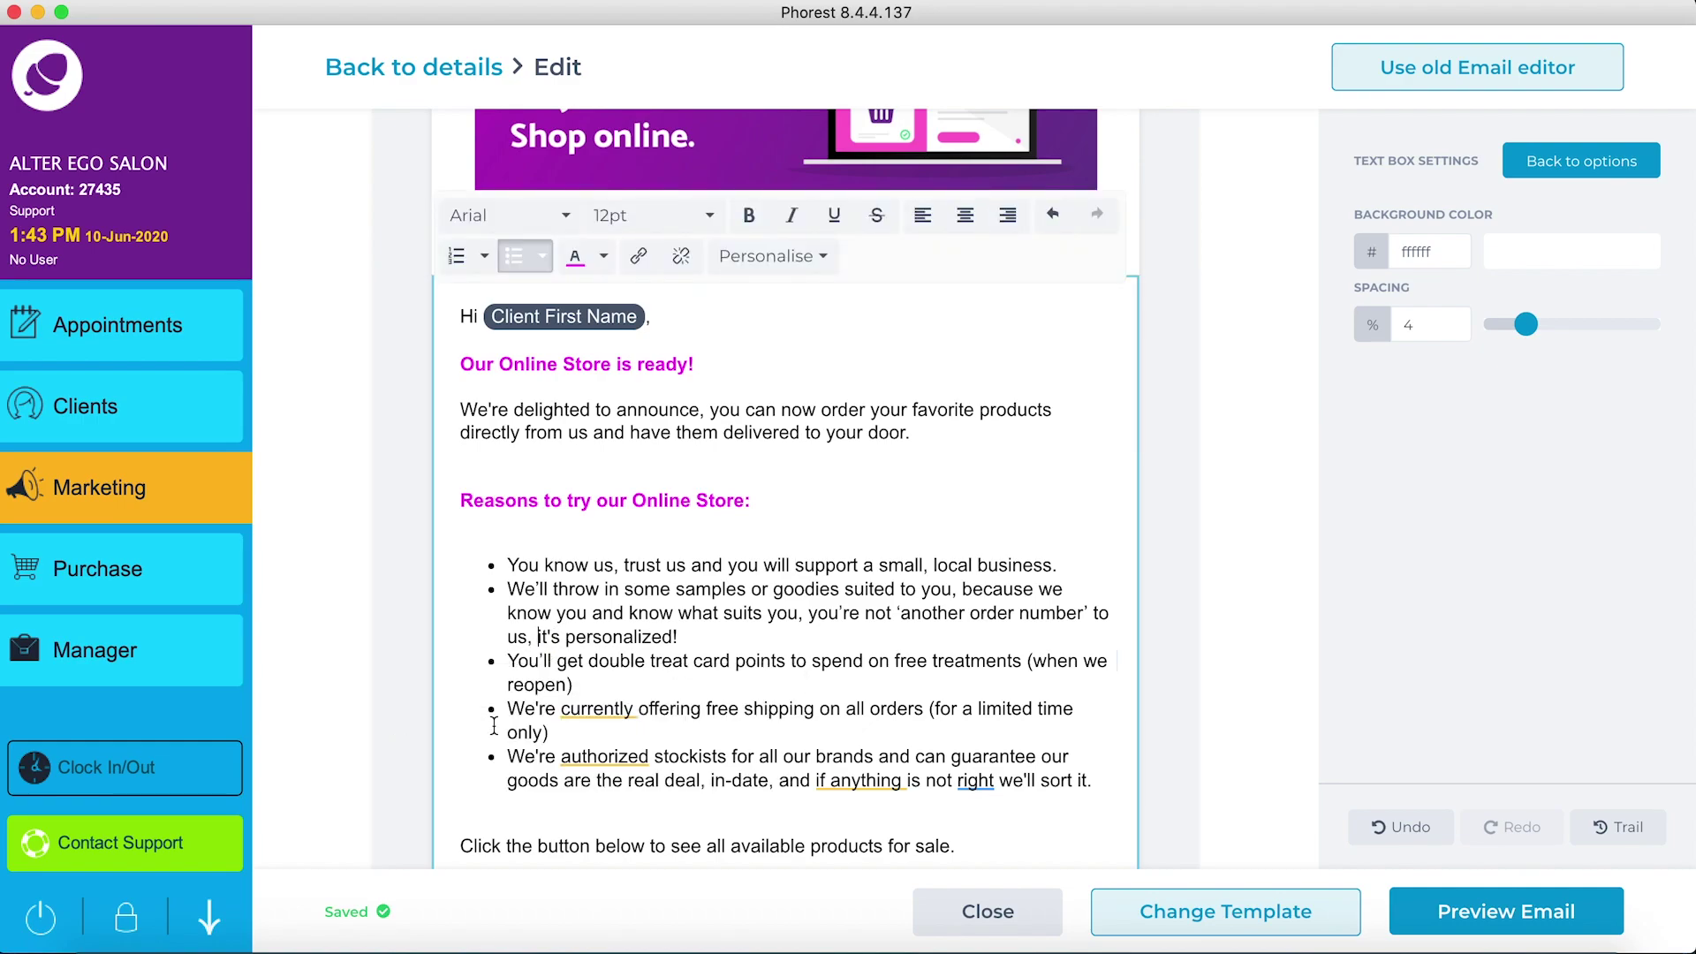
scroll(492, 726, down, 2)
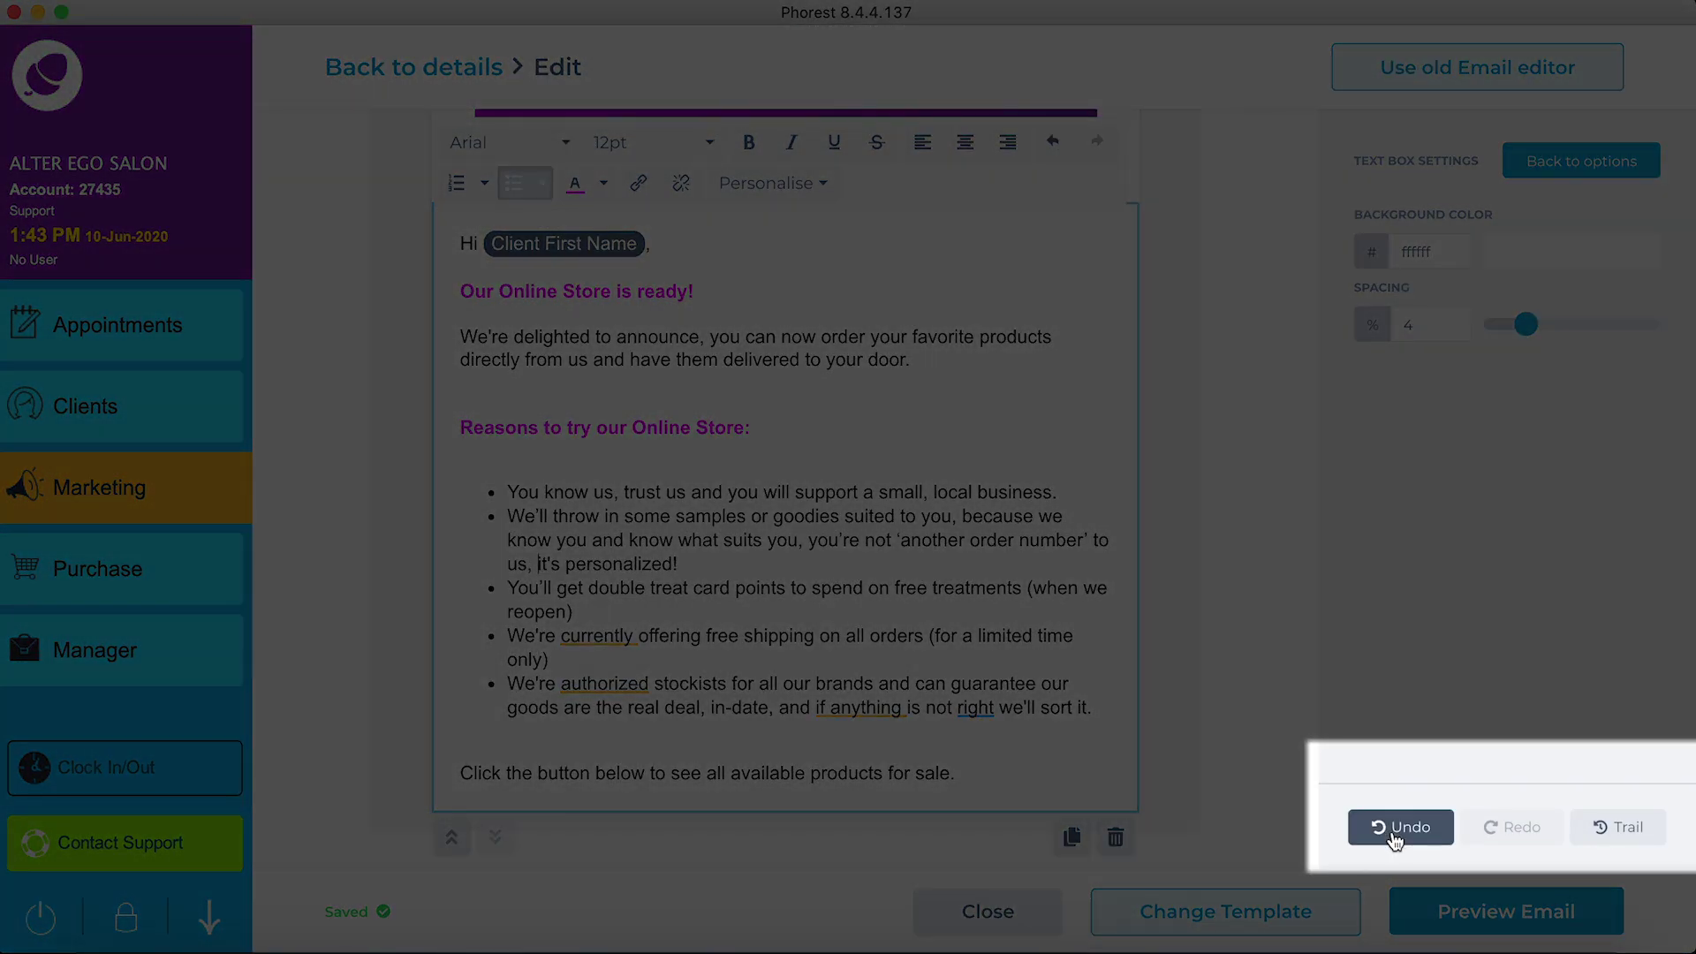
Step: Undo and redo the it's correction, review the edit history, then return to the content blocks
click(1396, 830)
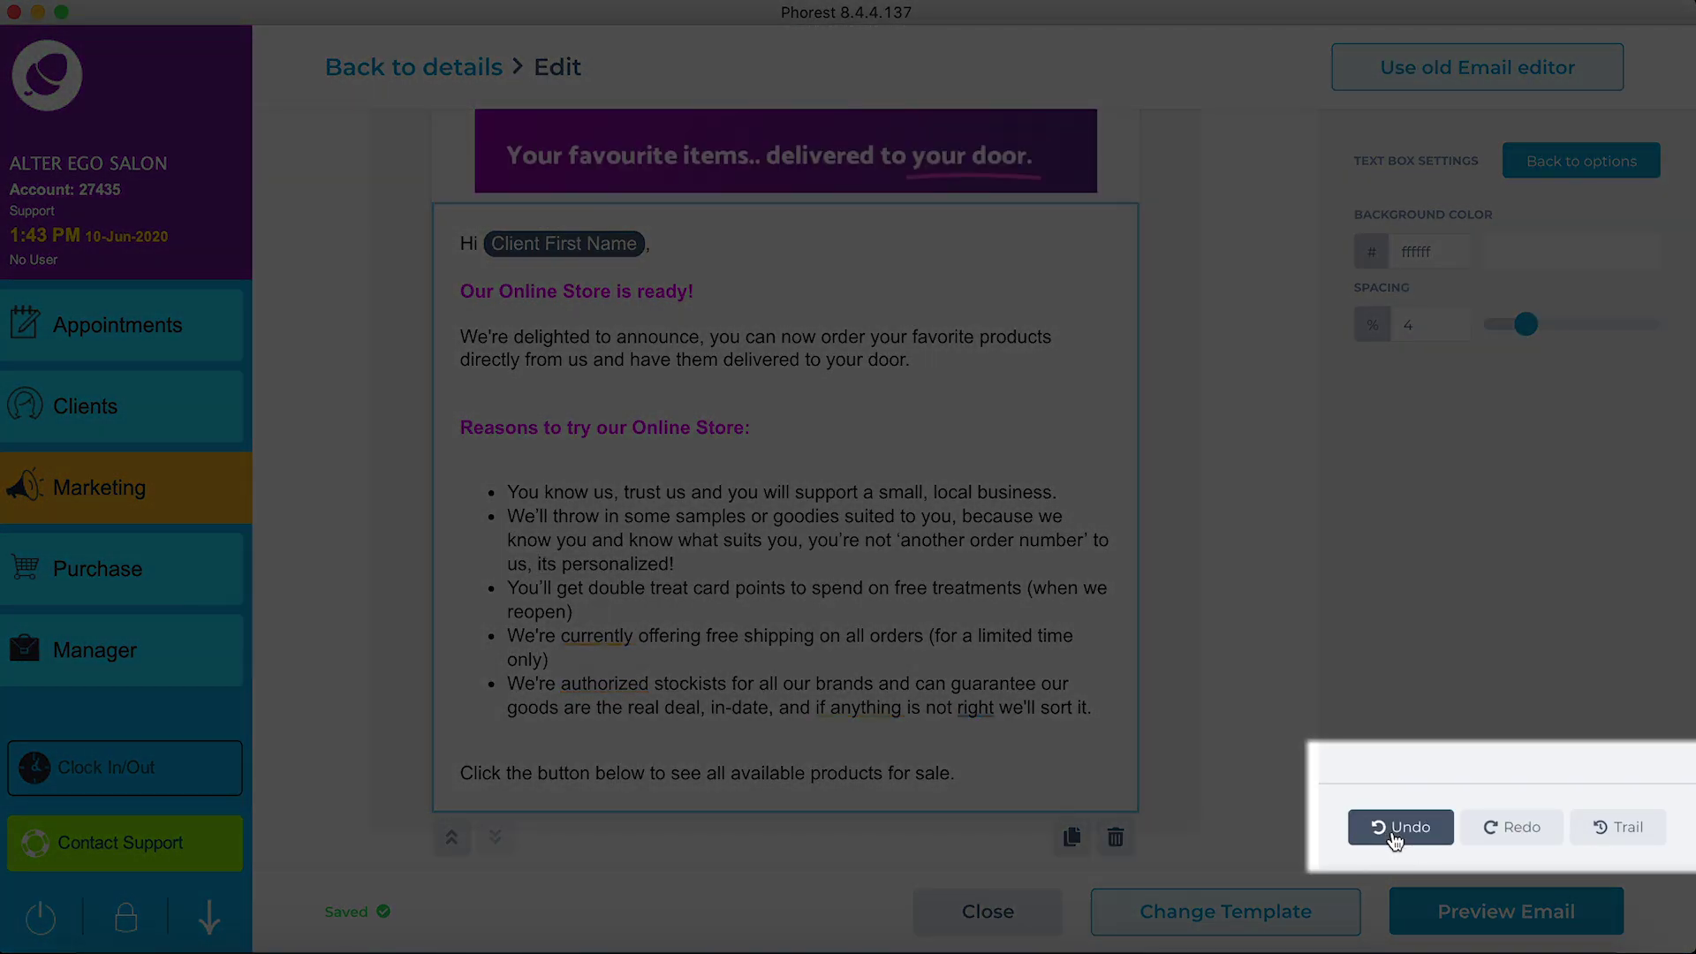
click(1506, 827)
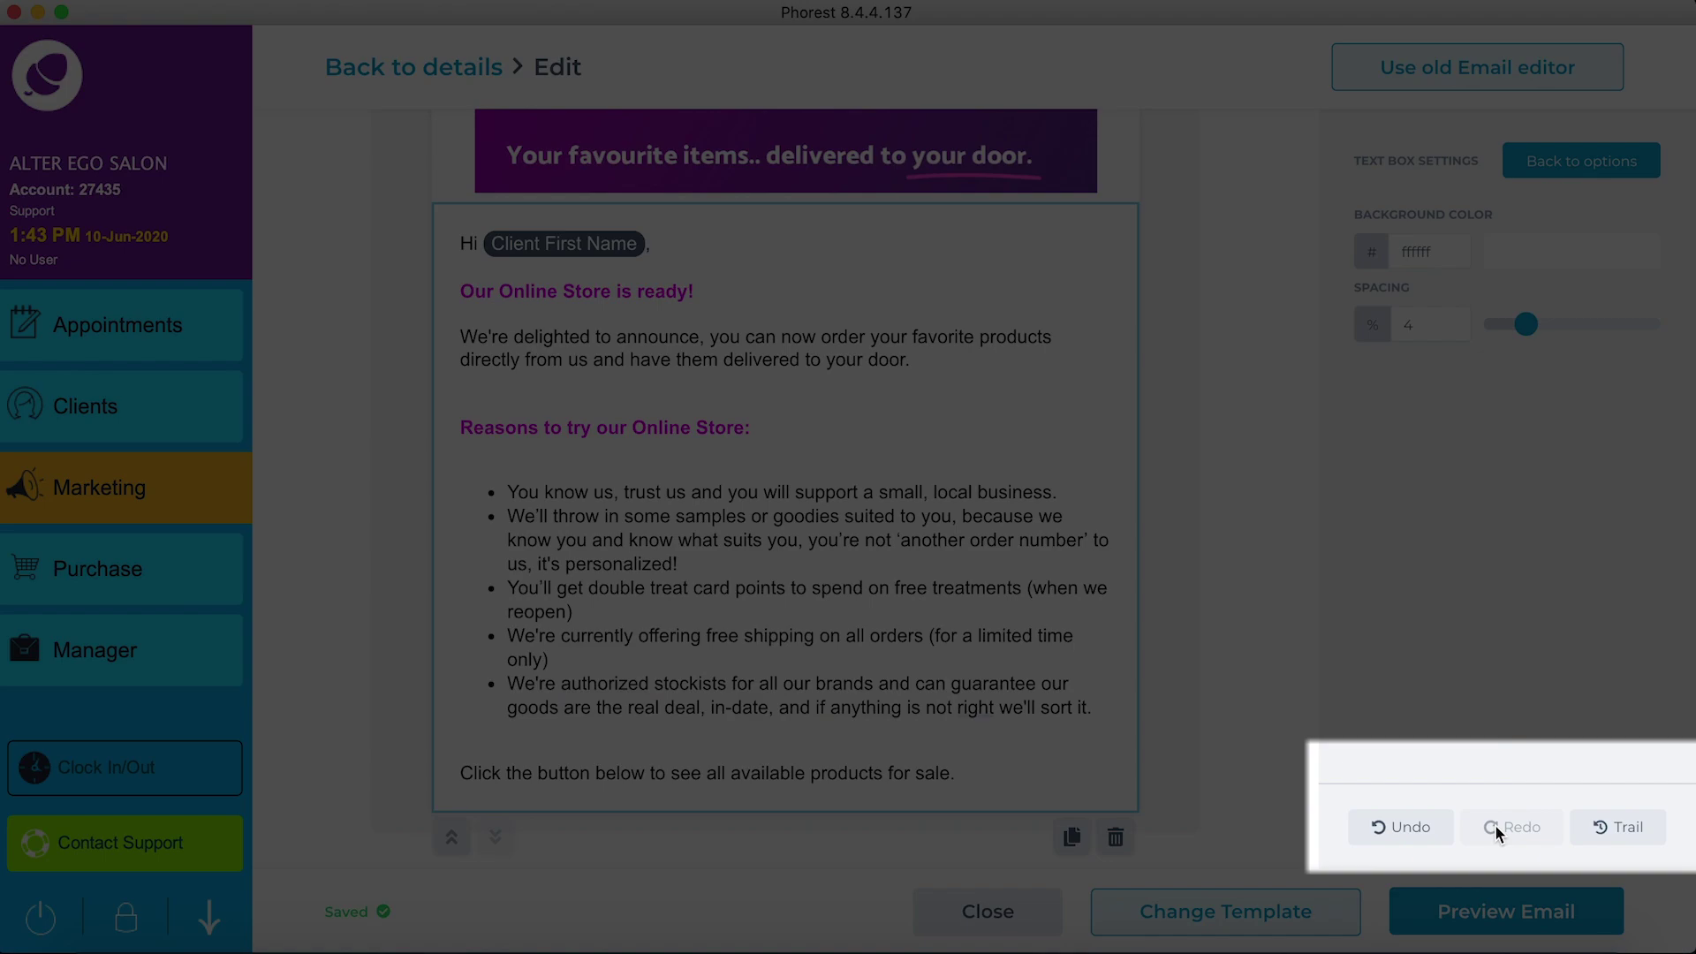
click(1613, 832)
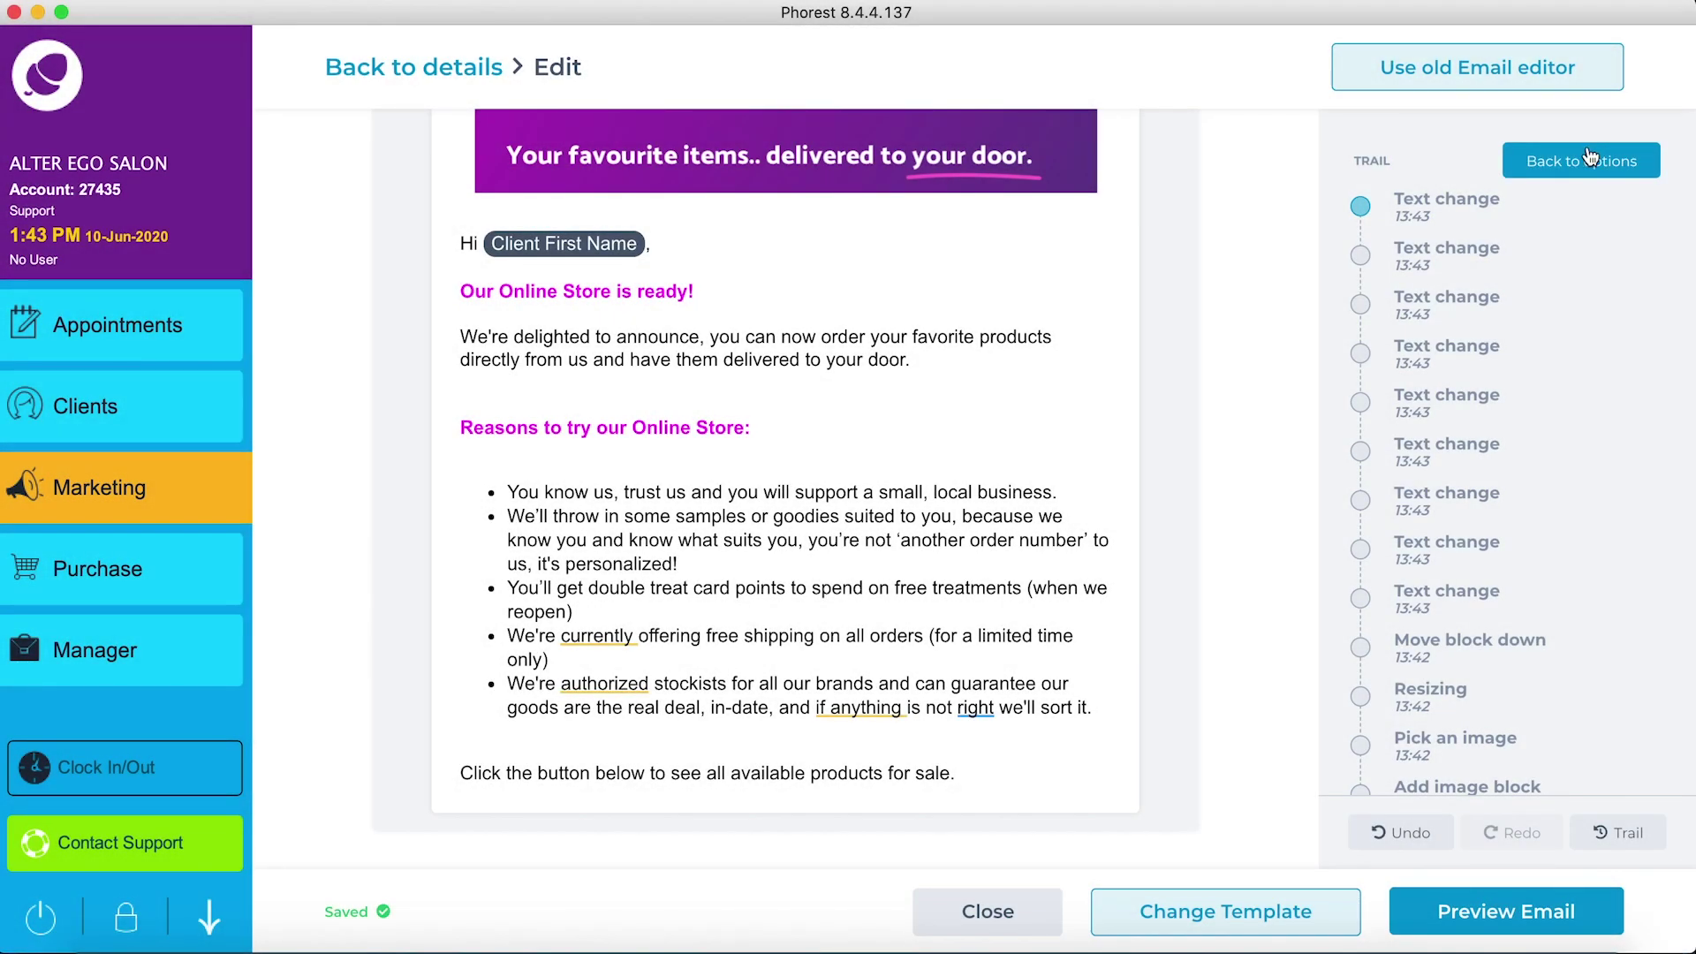
click(1598, 166)
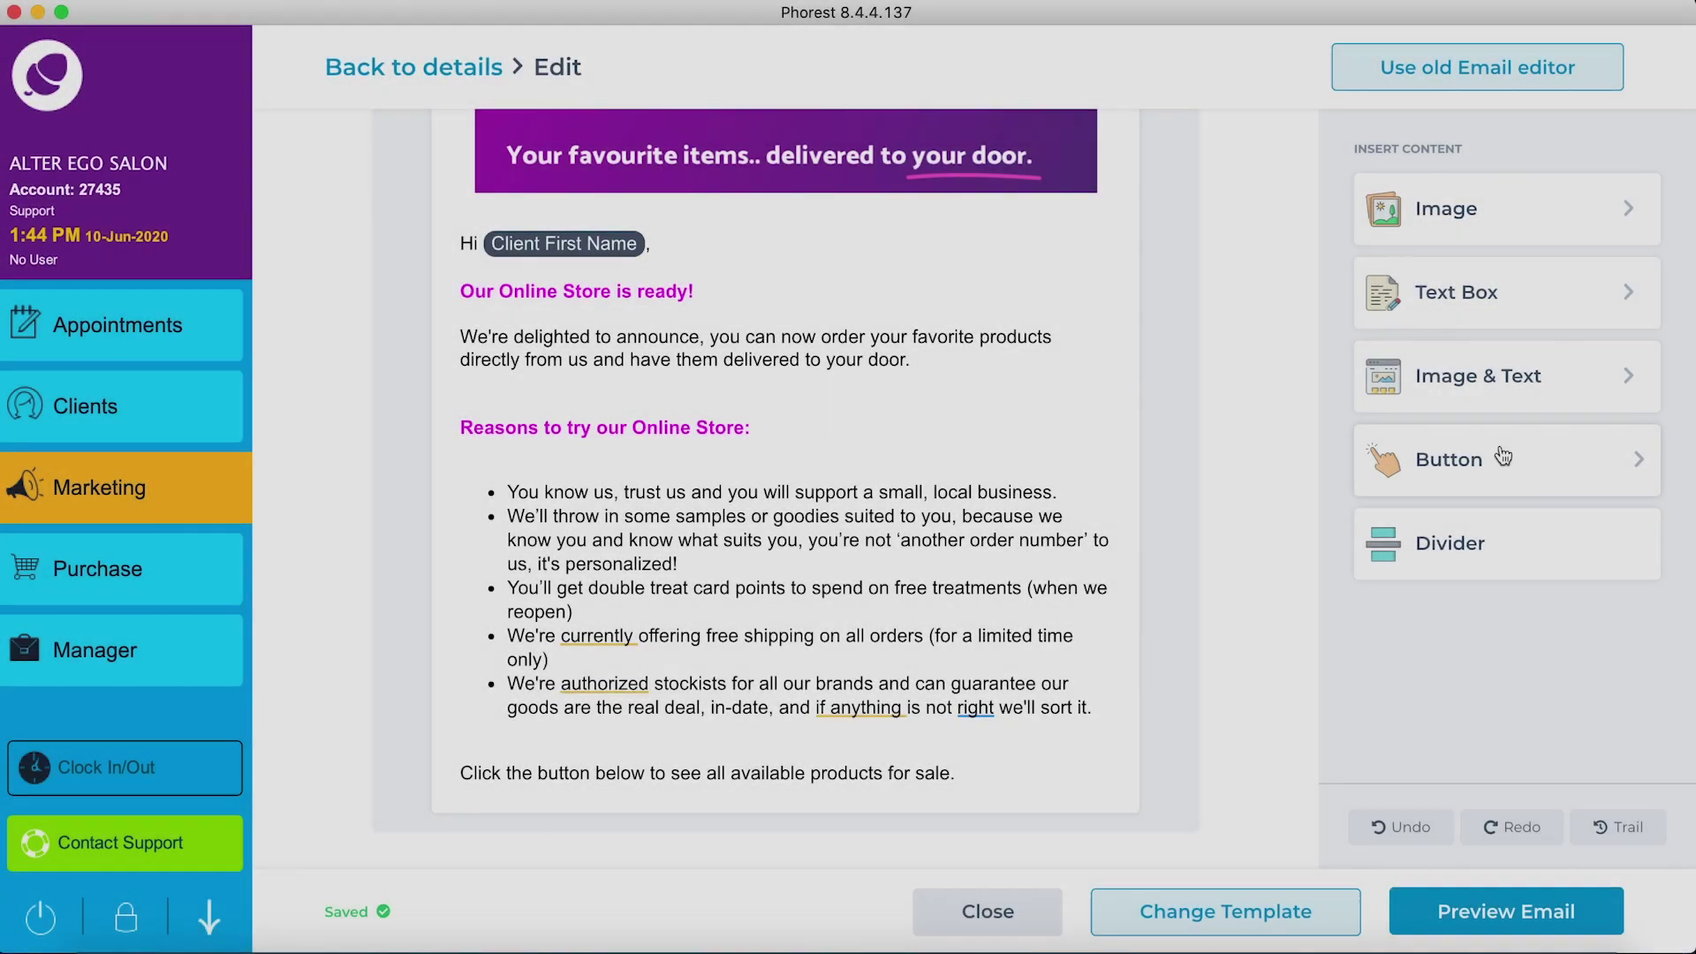
Step: Add a button block labelled 'Step Inside our Online Store!' below the body text
click(1503, 453)
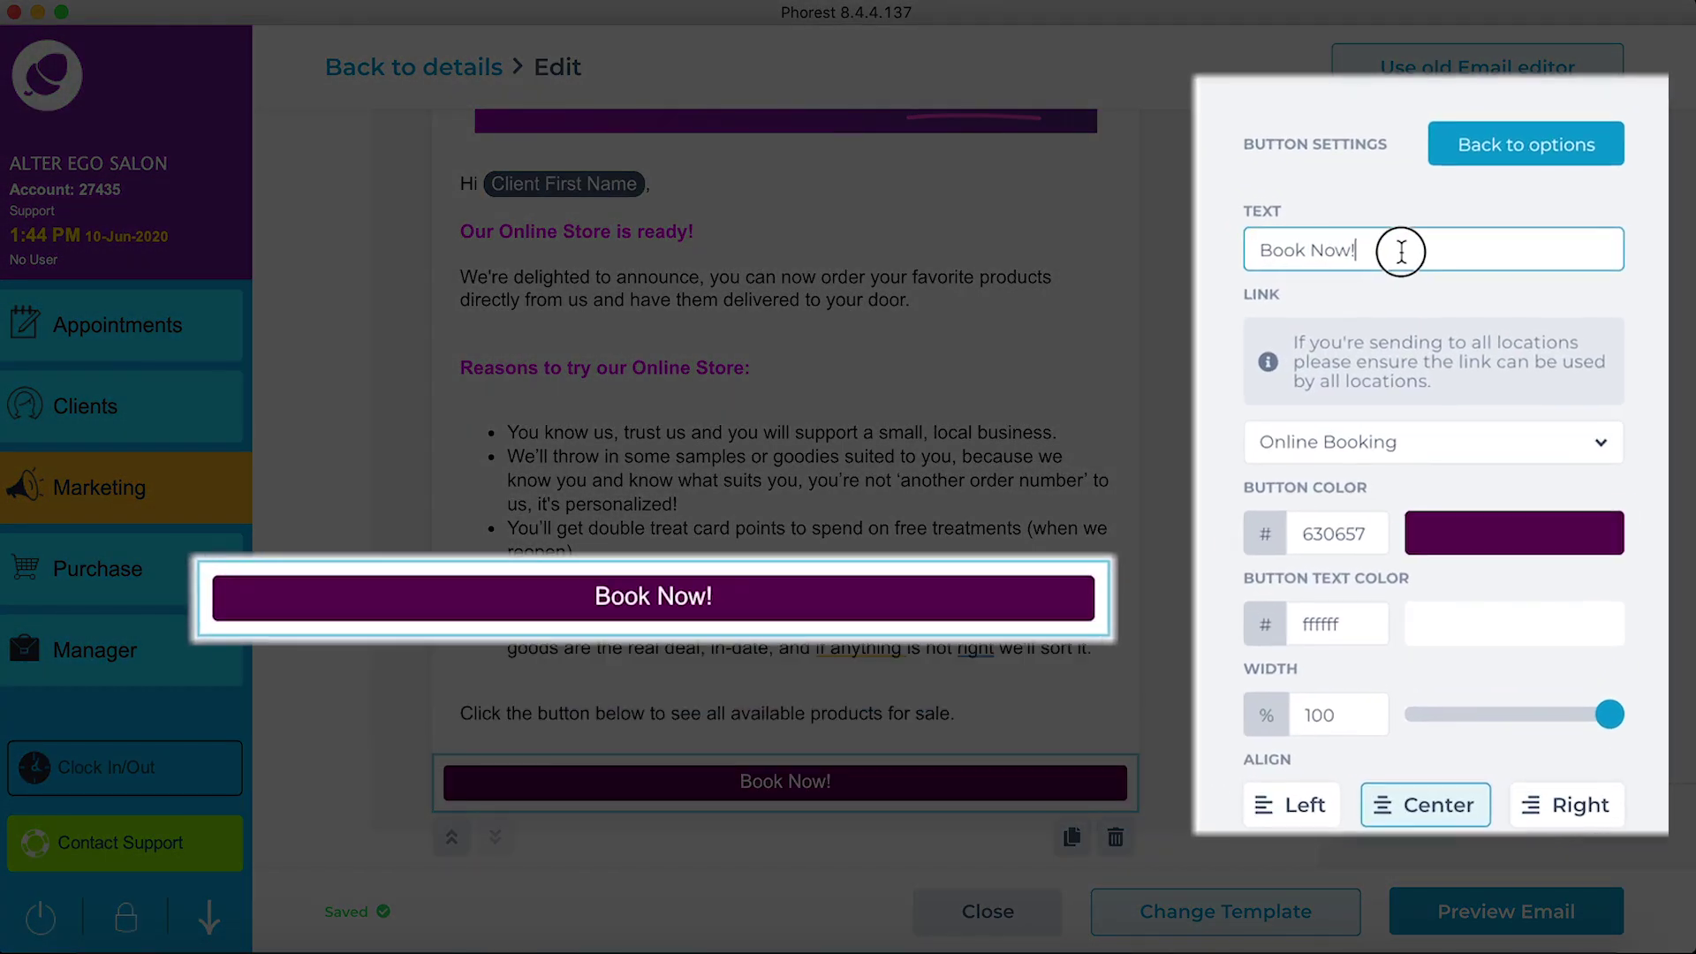
triple_click(1481, 247)
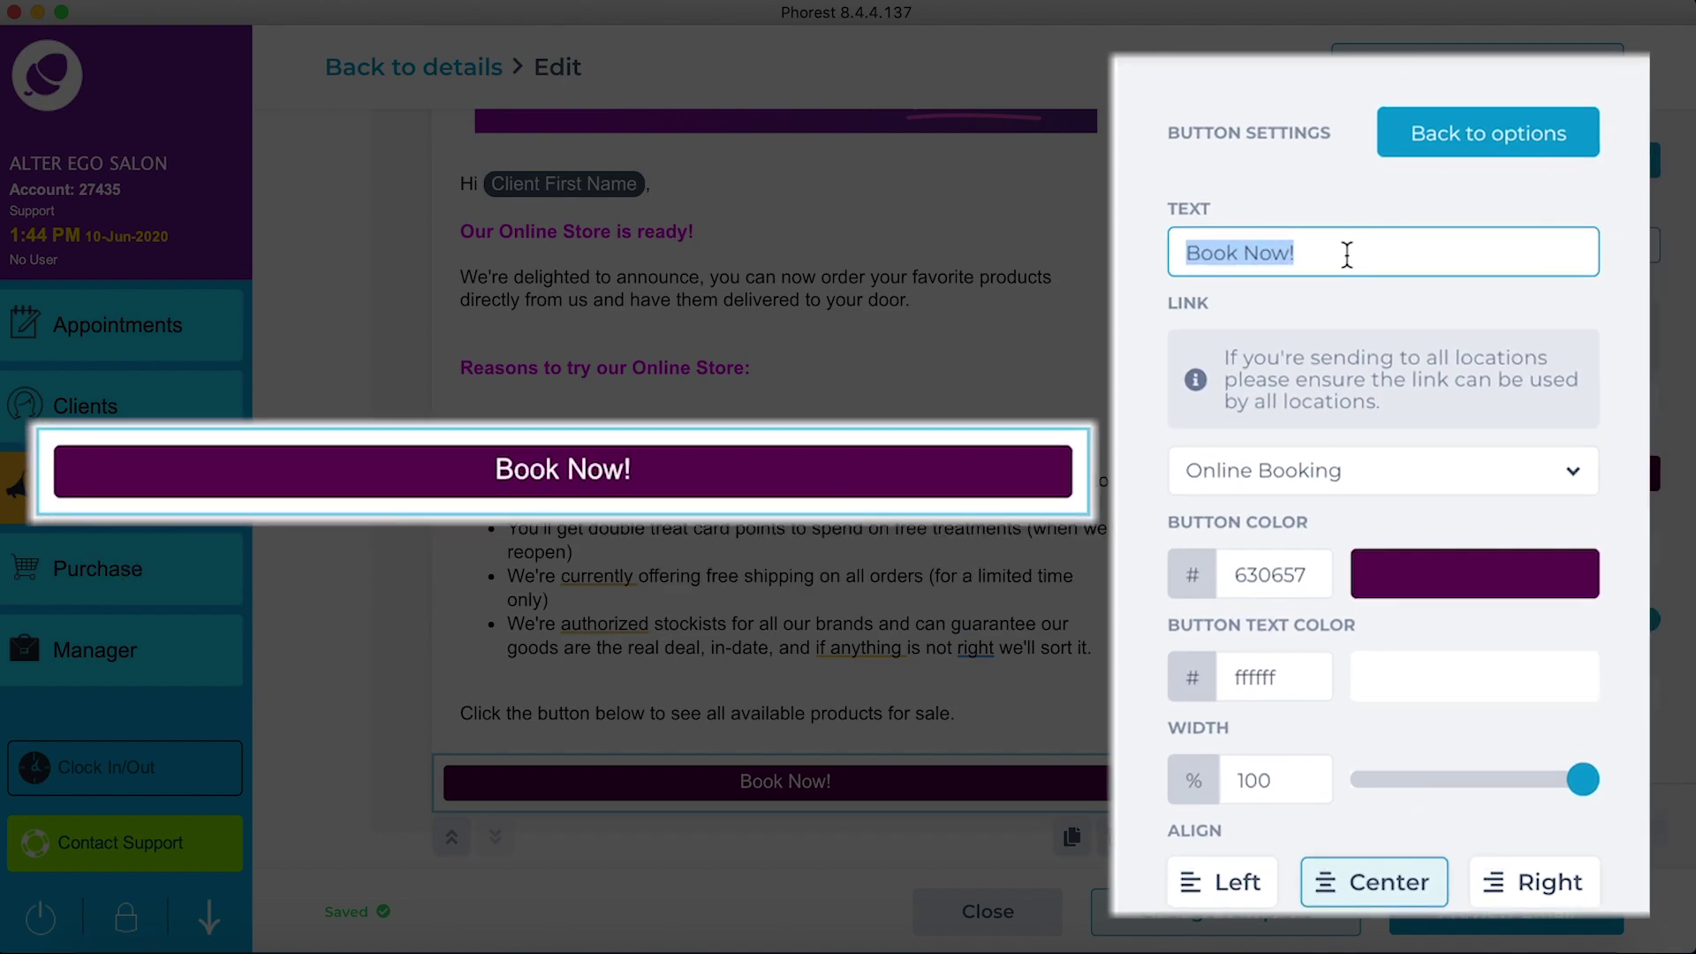
text(Step )
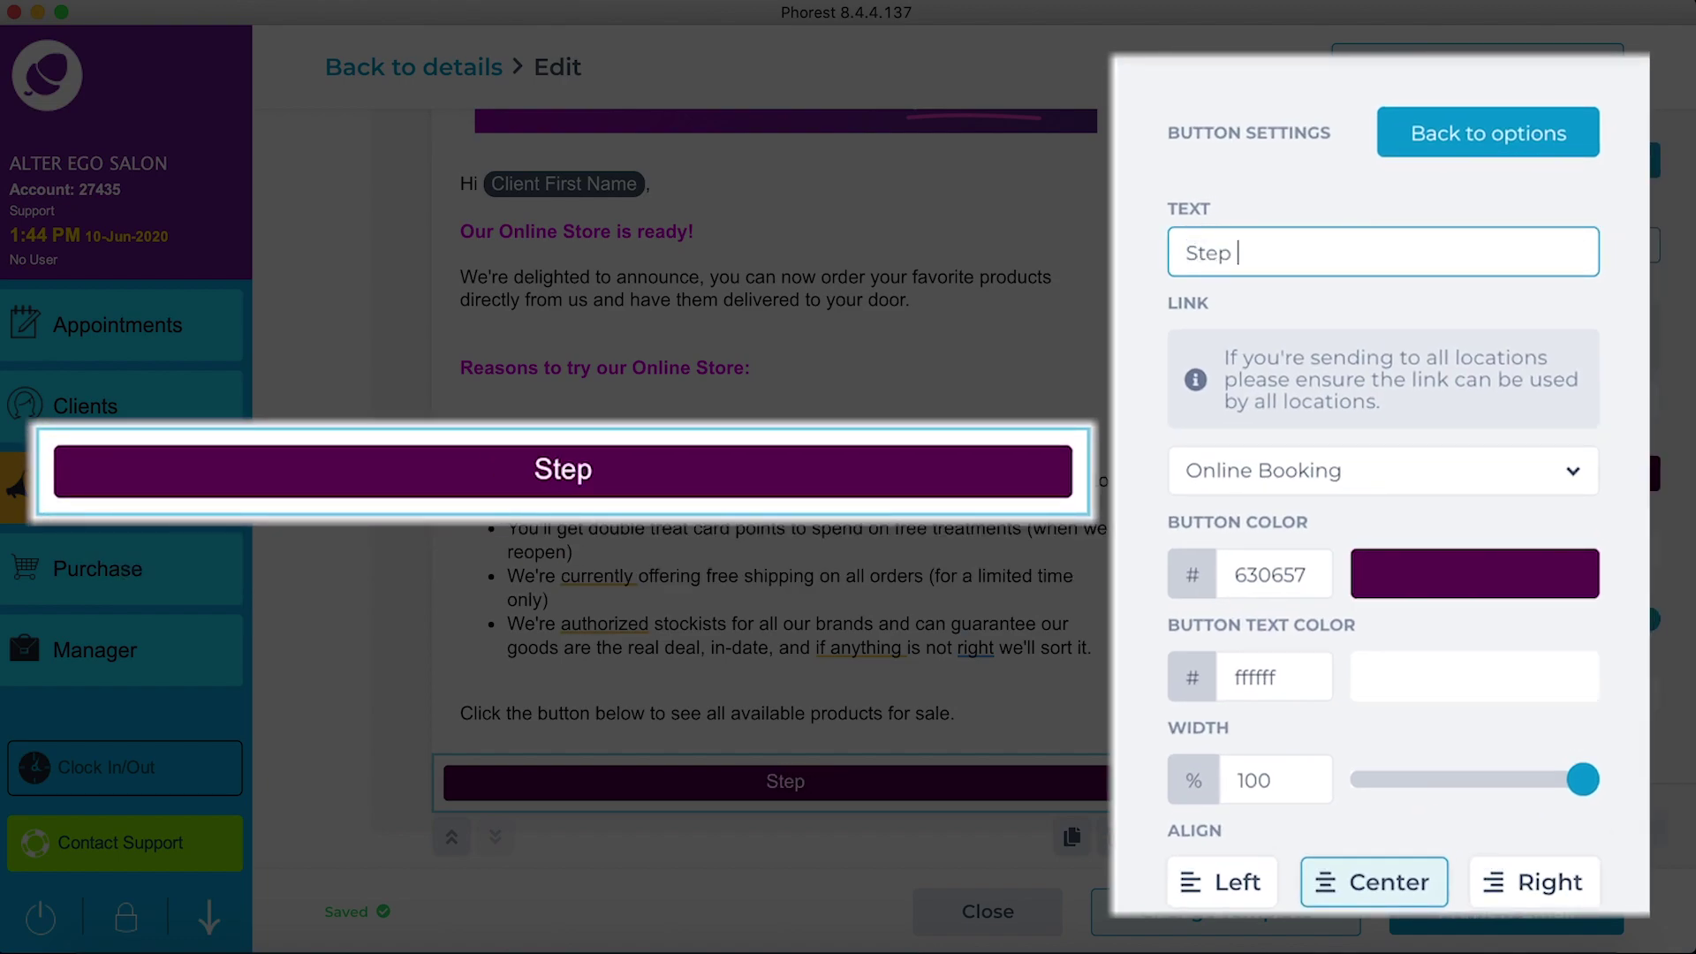
text(Inside o)
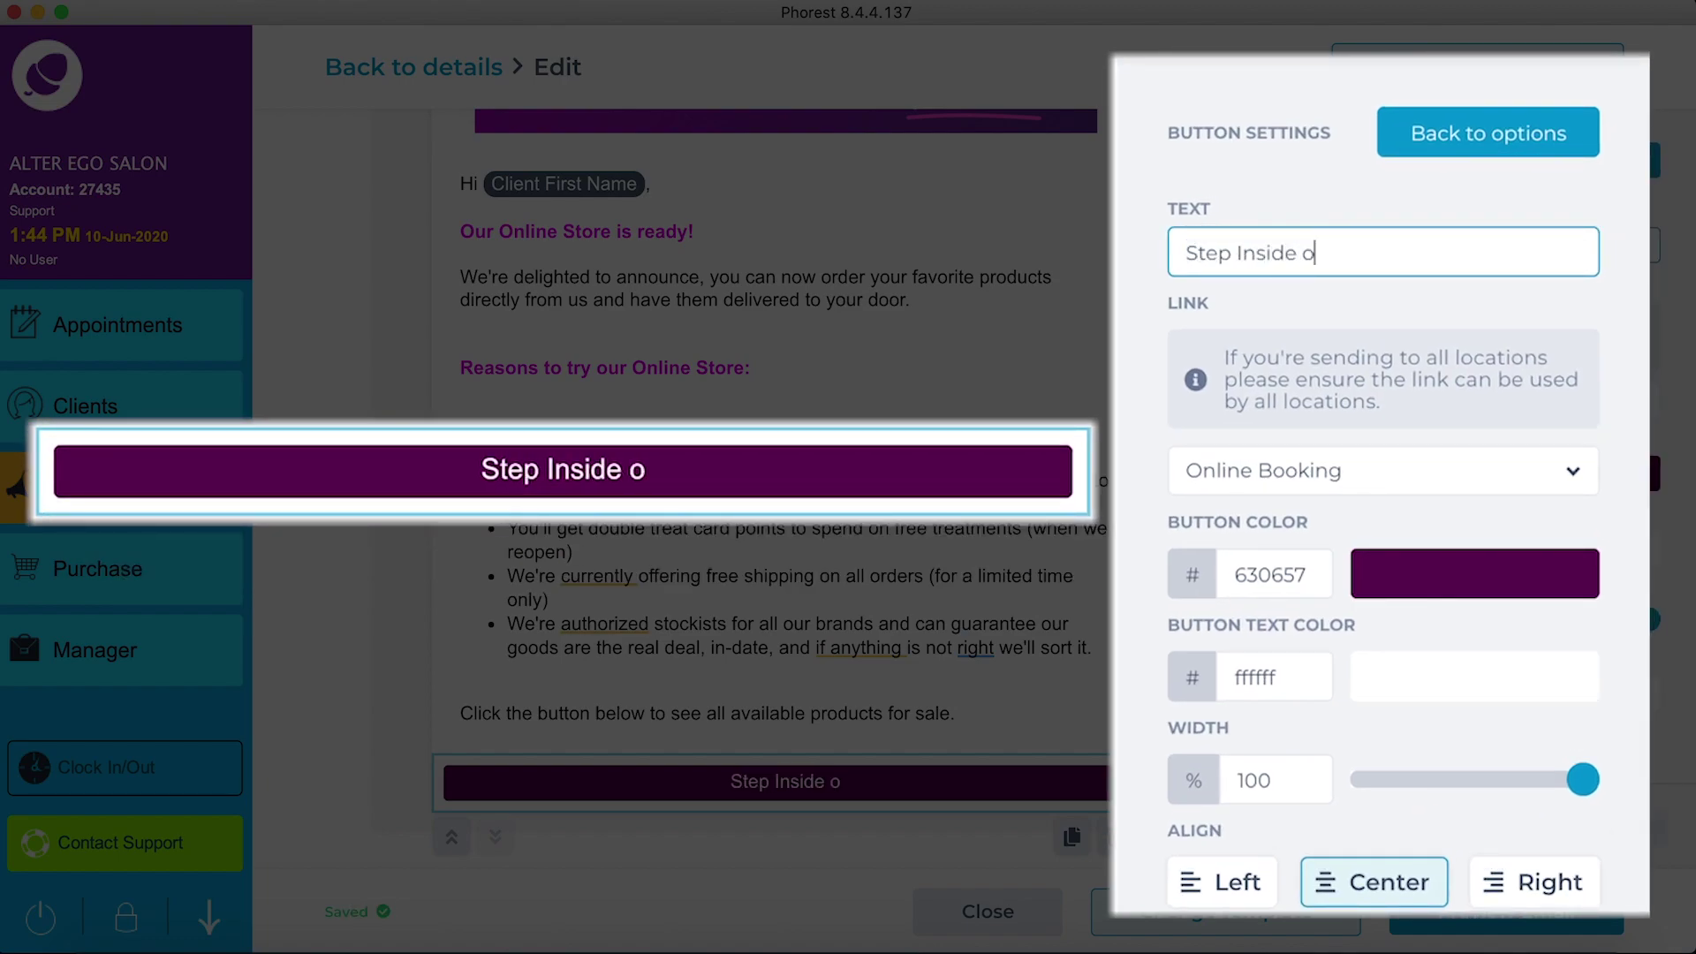
text(ur Online )
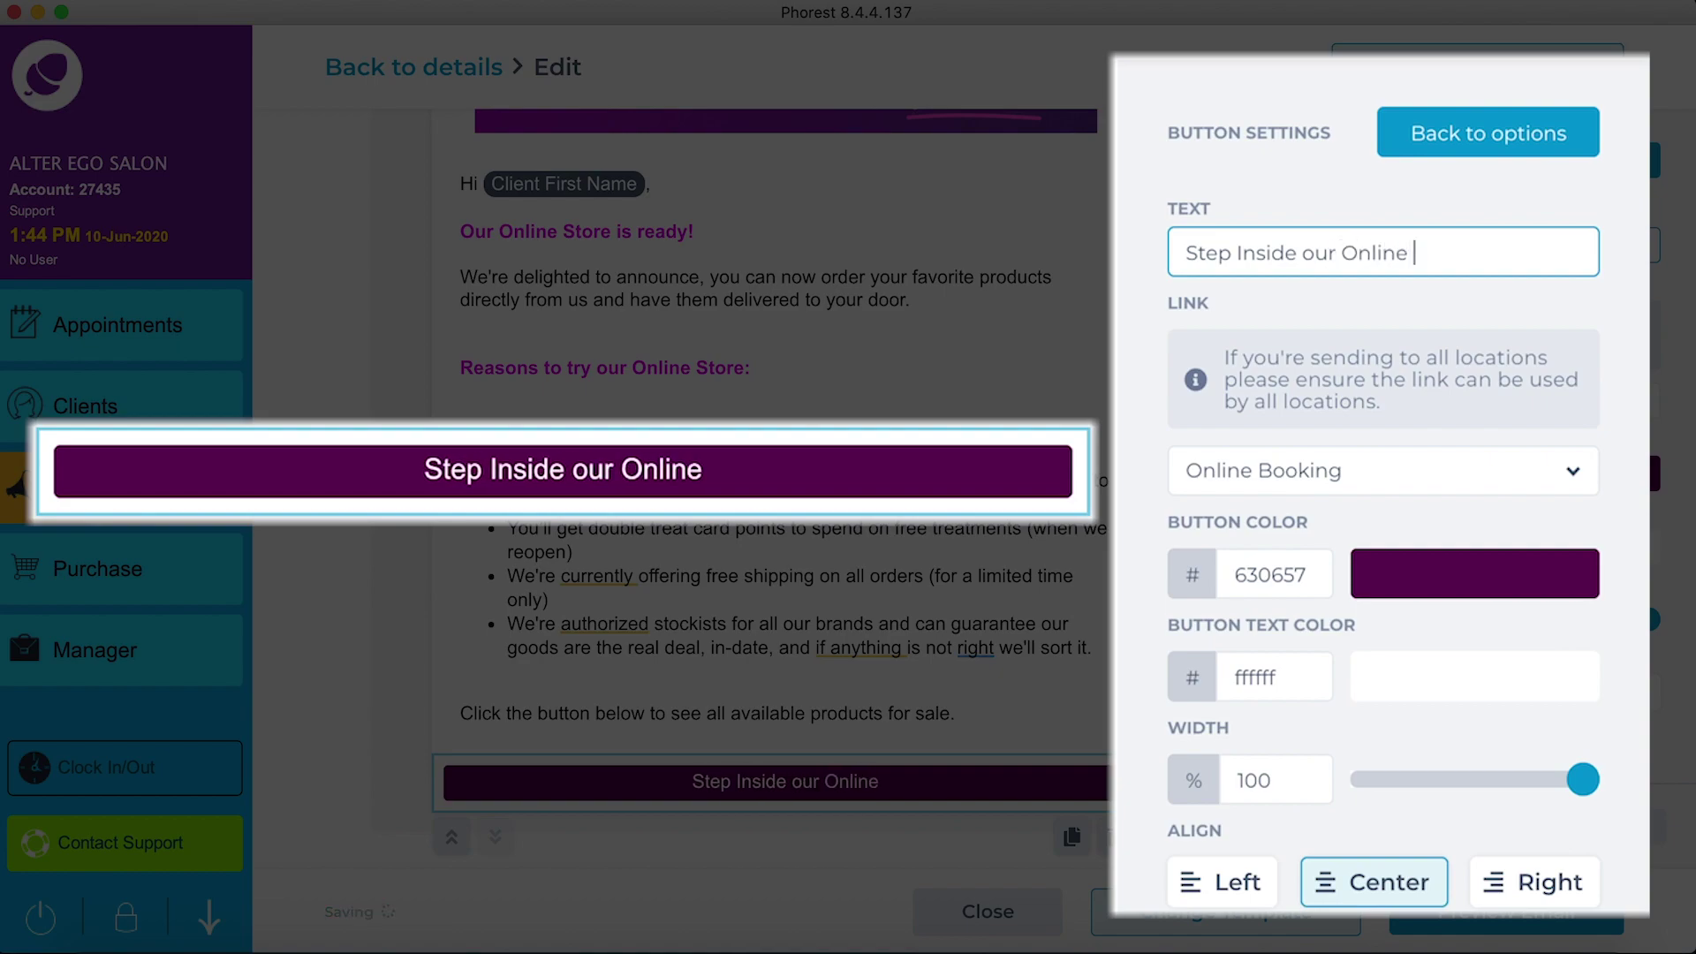
text(Store!)
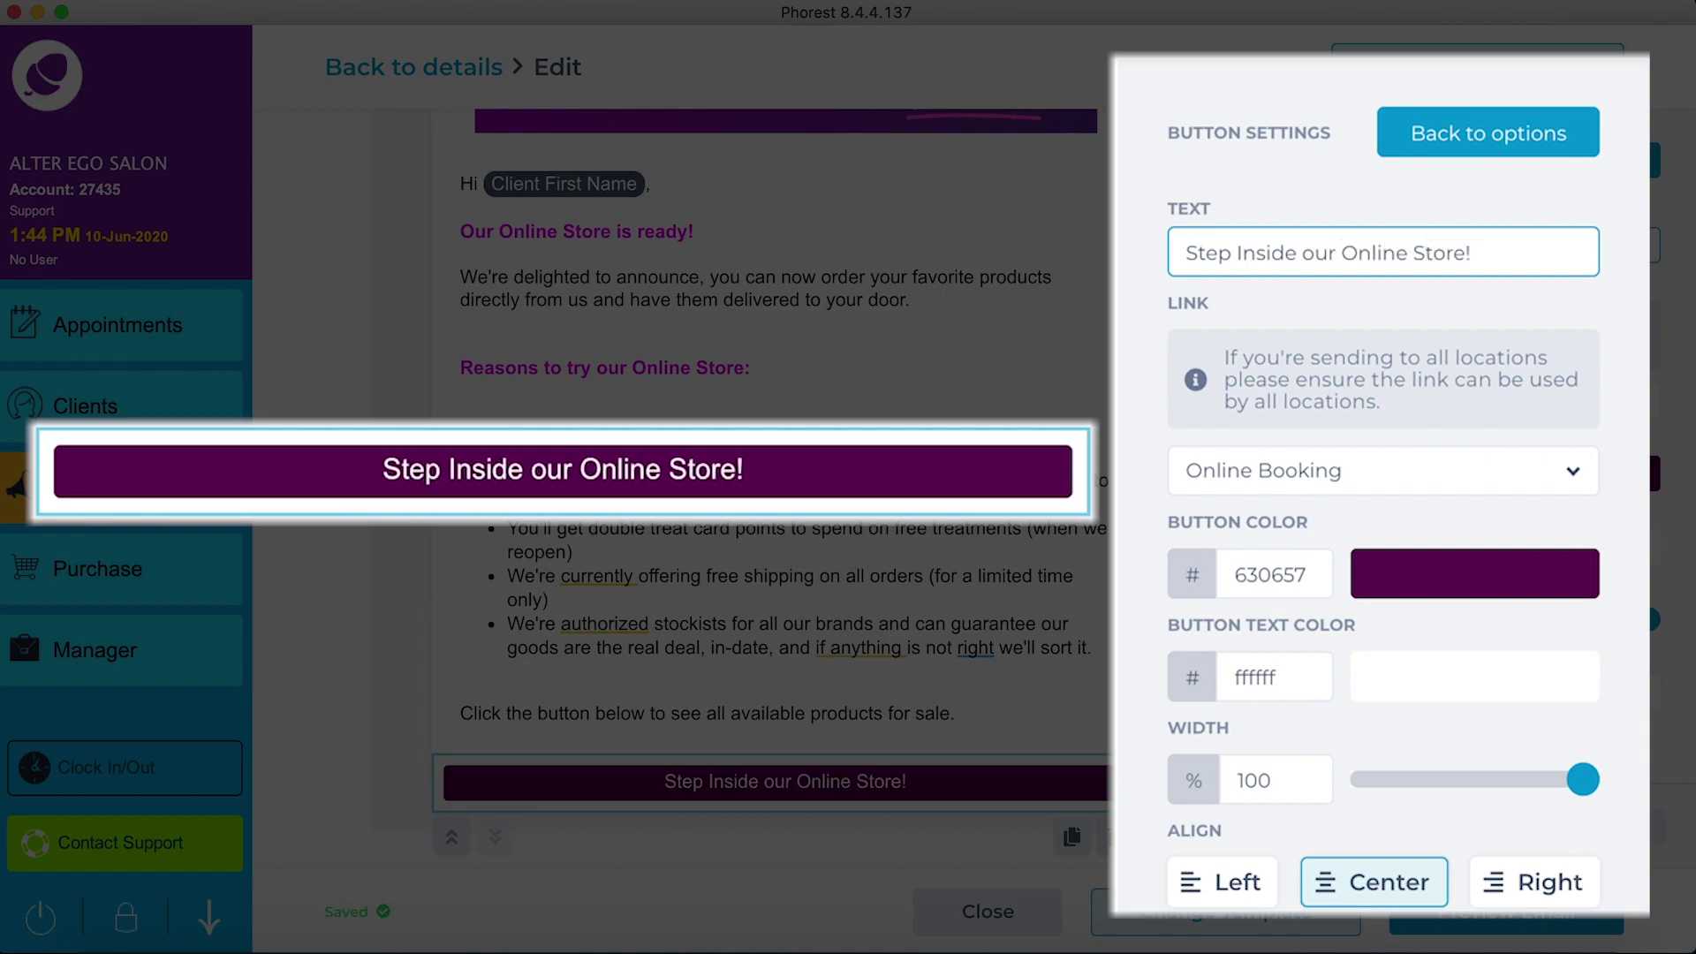
Step: Colour the button #7d4571 and link it to the Online Store
click(1405, 579)
mouse_move(1435, 248)
mouse_down()
mouse_move(1408, 159)
mouse_move(1487, 227)
mouse_move(1427, 231)
mouse_up()
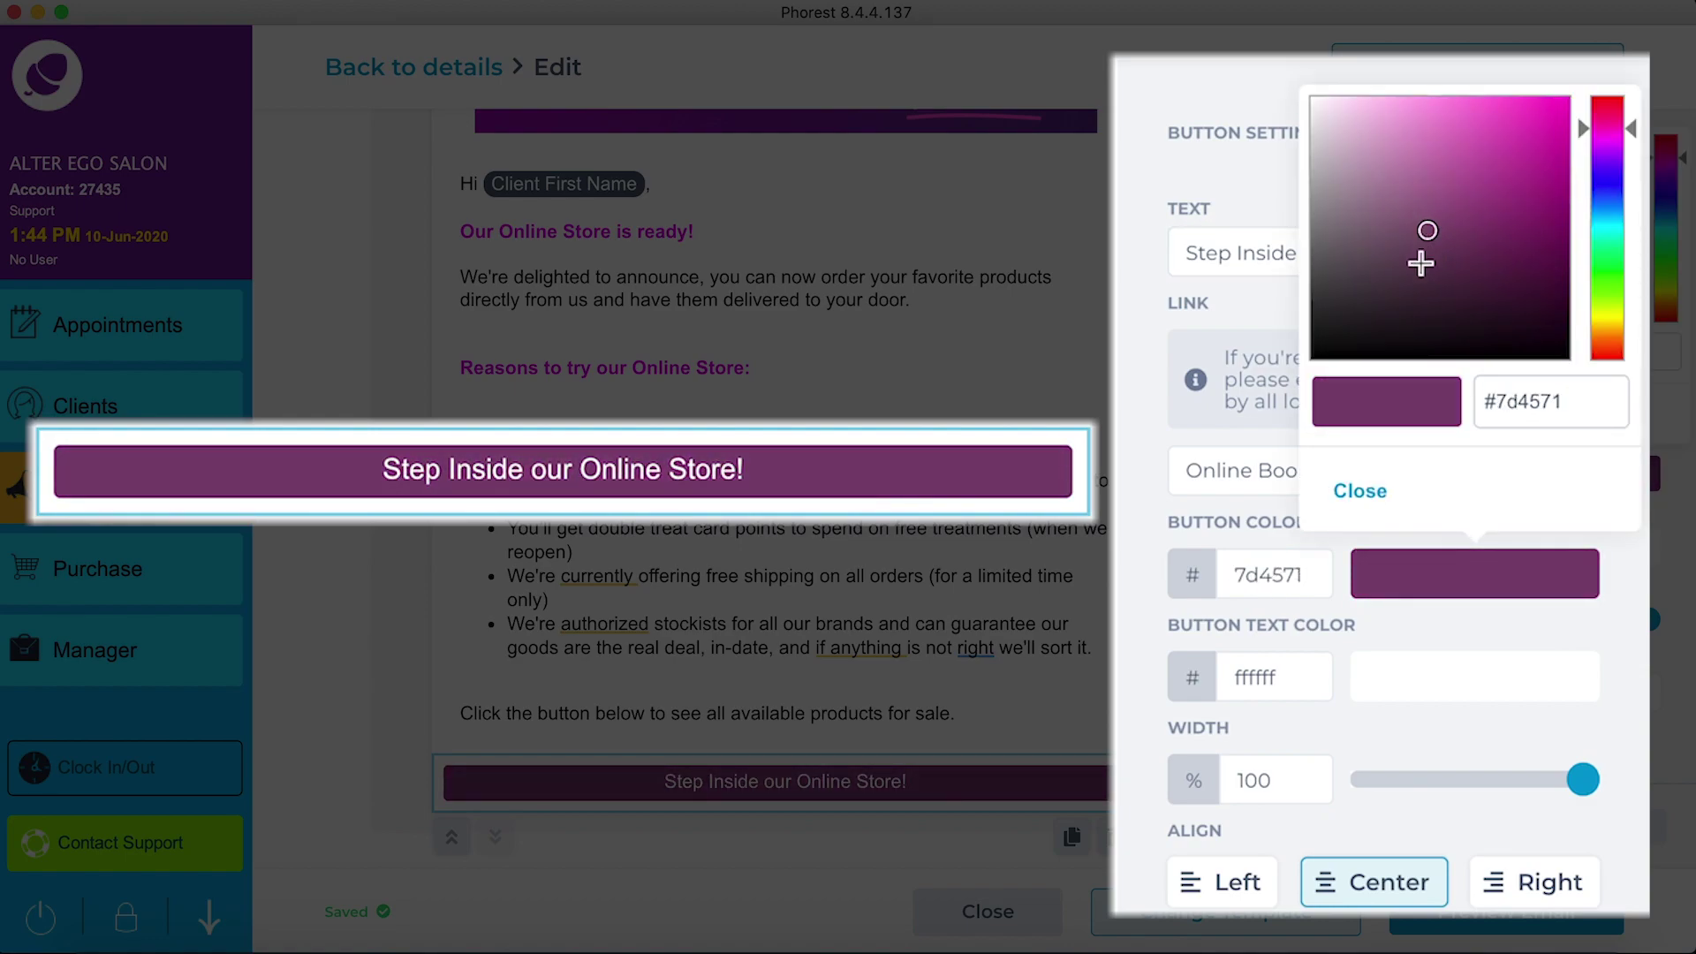
click(1371, 492)
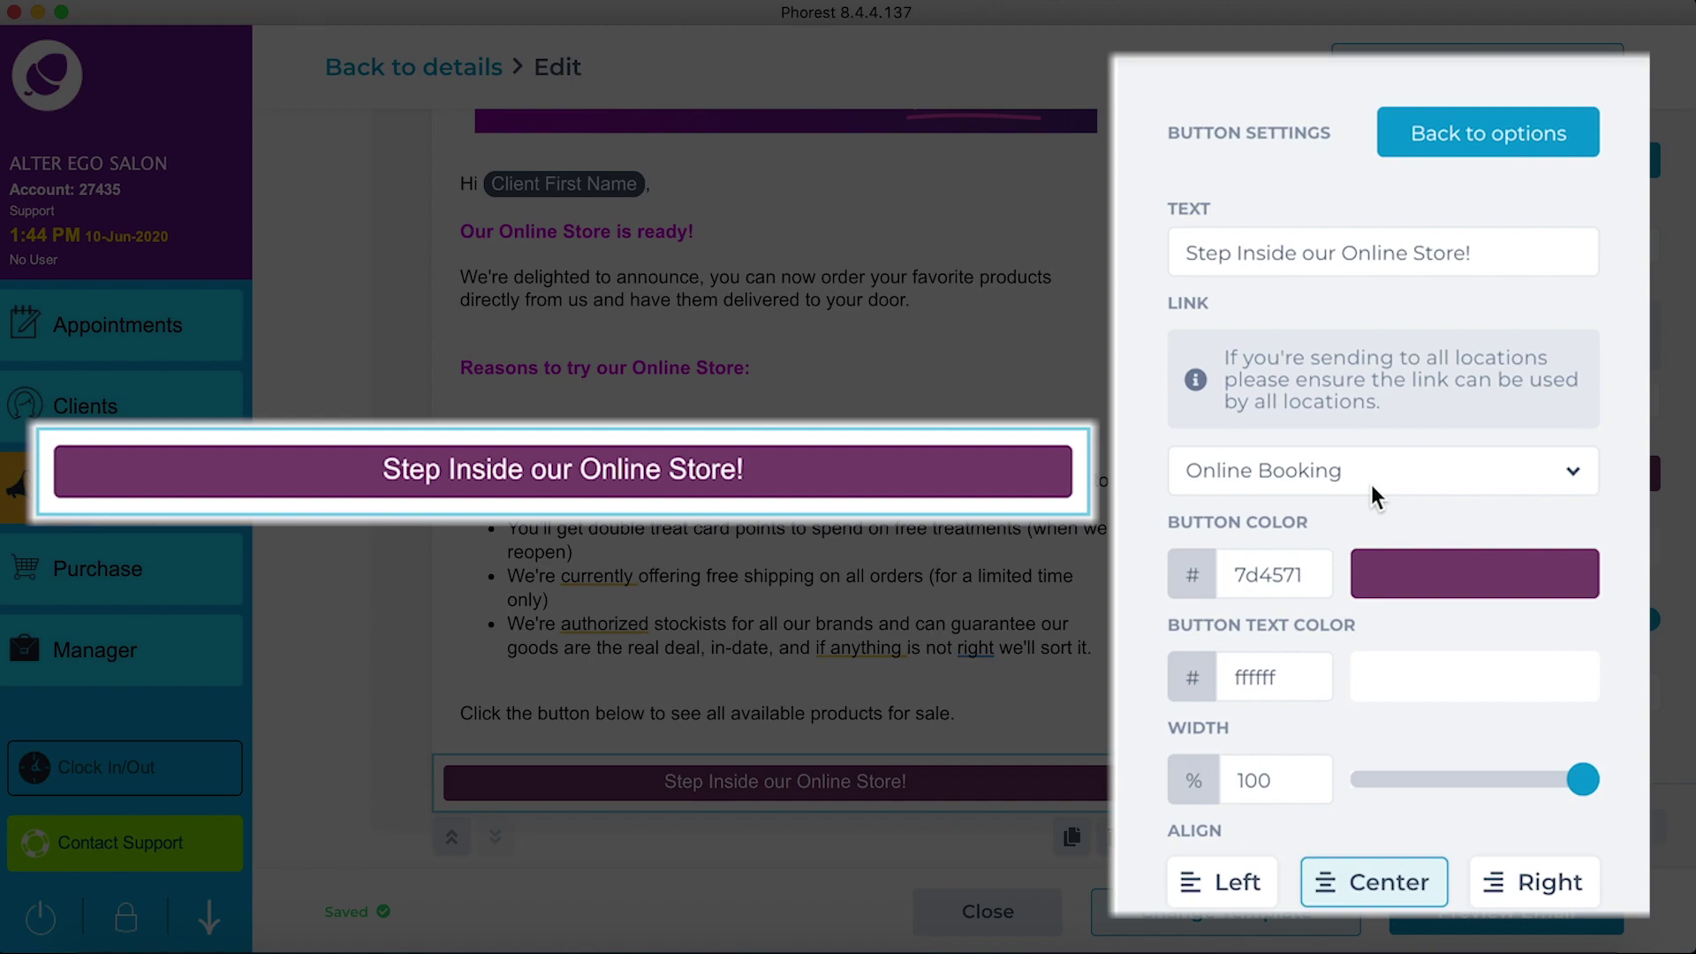
click(1373, 486)
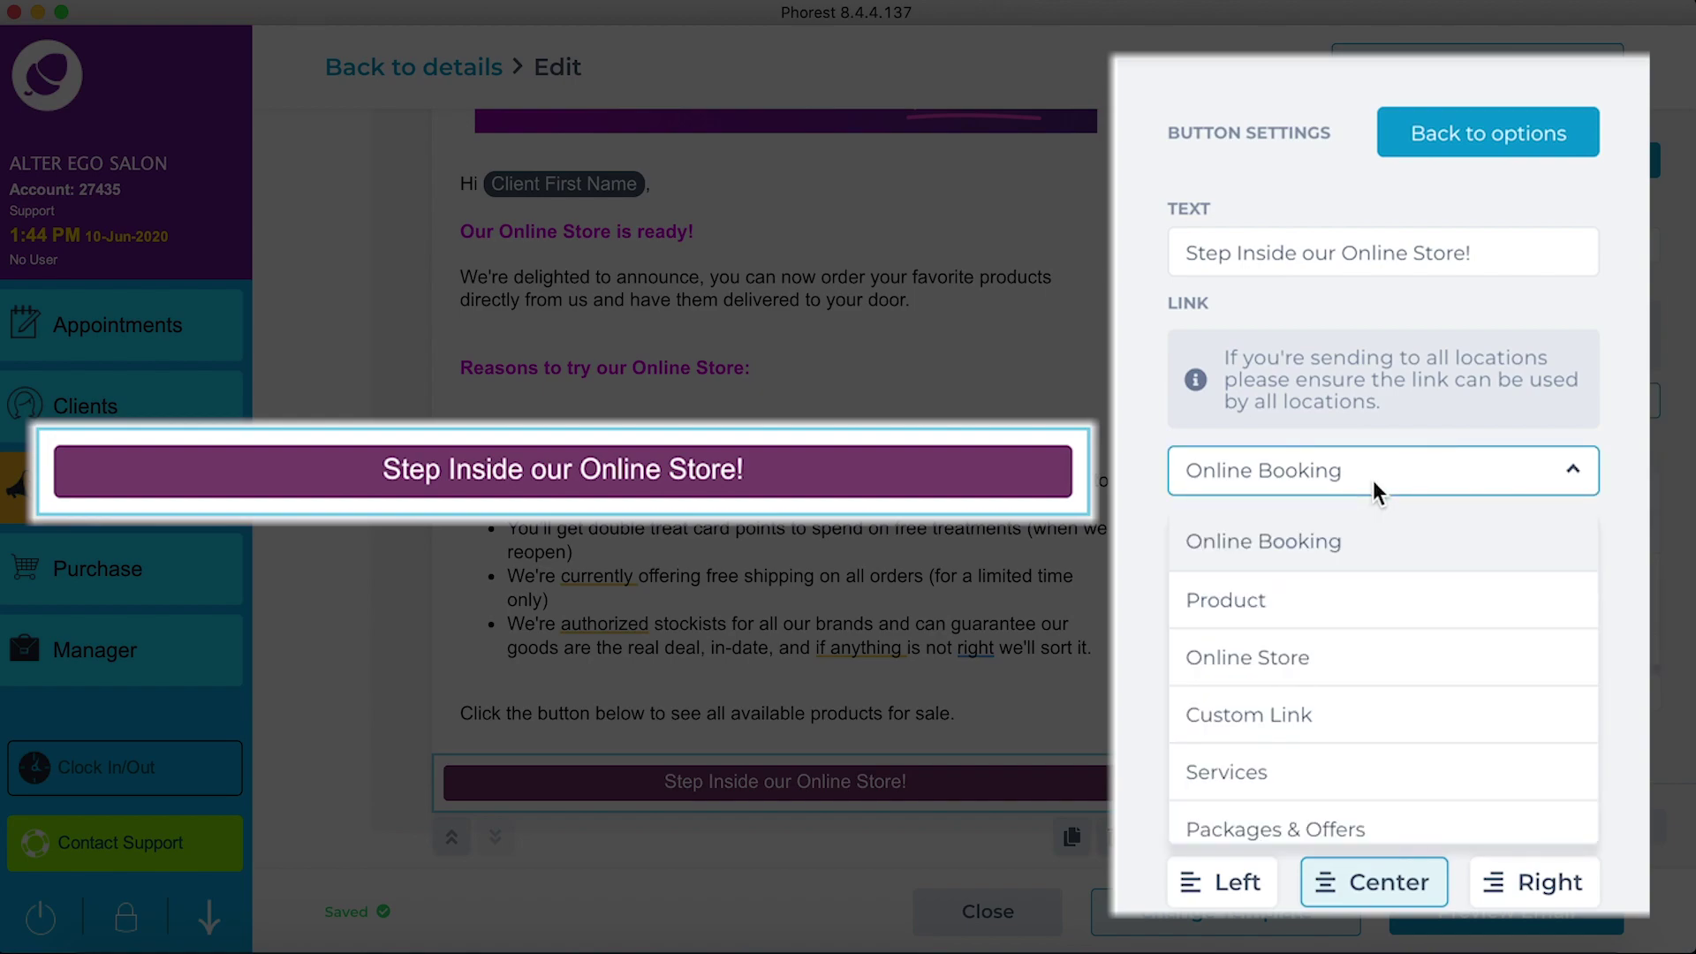
click(1224, 675)
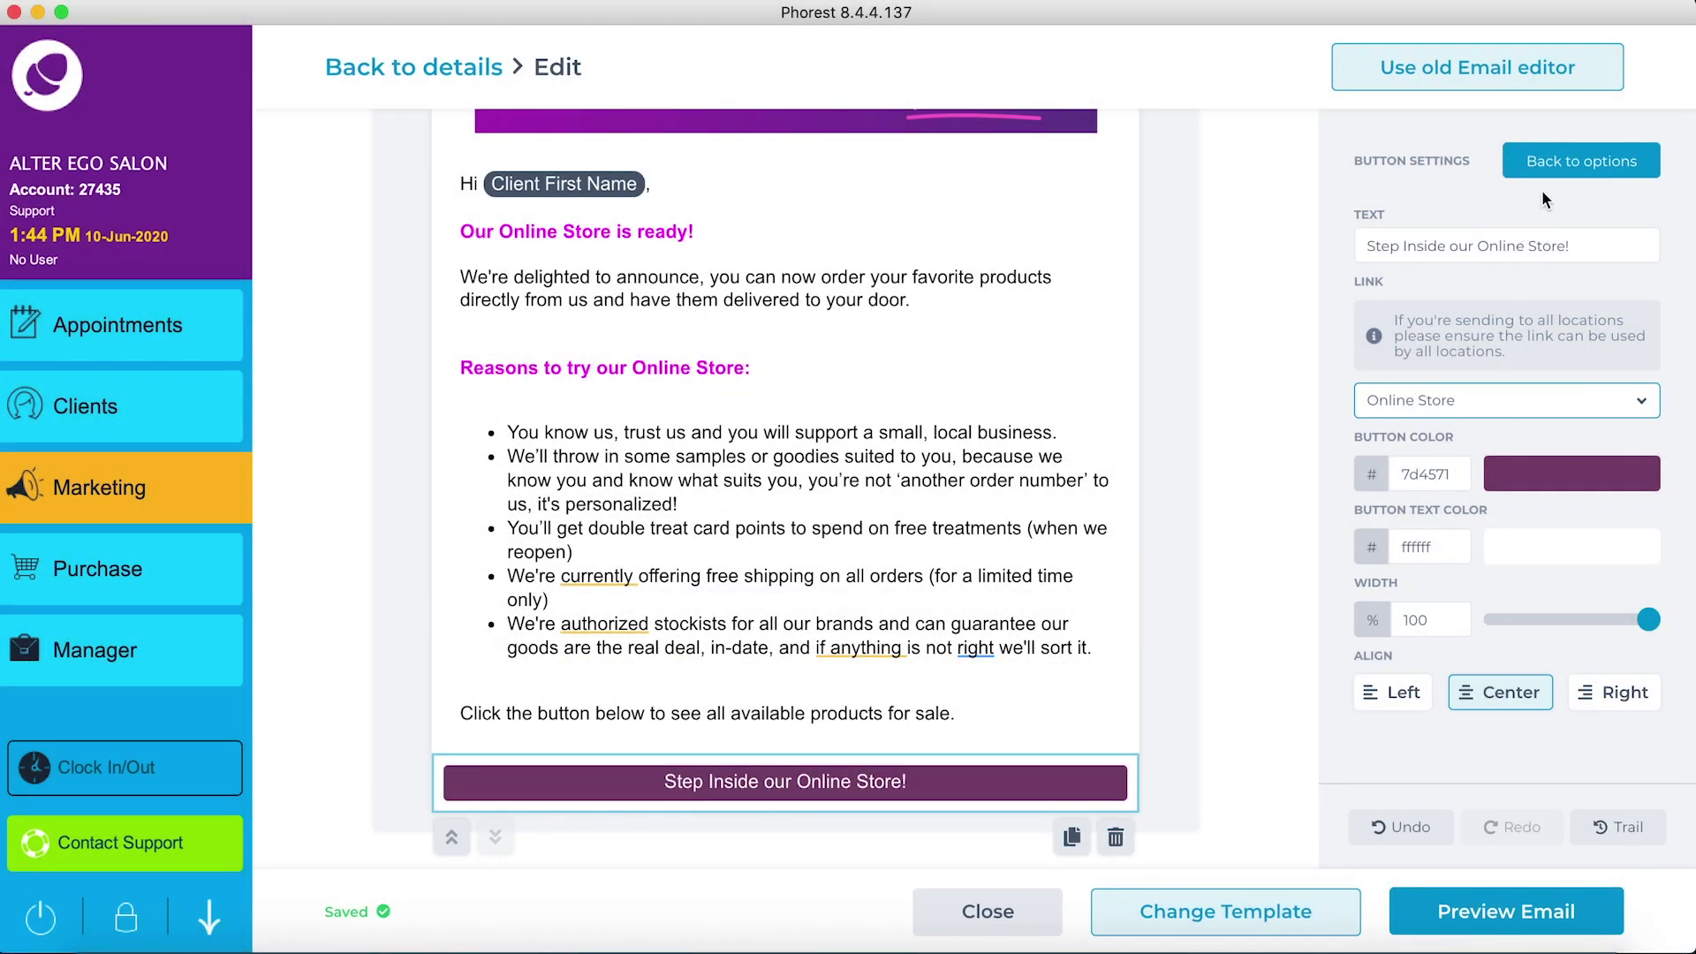
click(1548, 164)
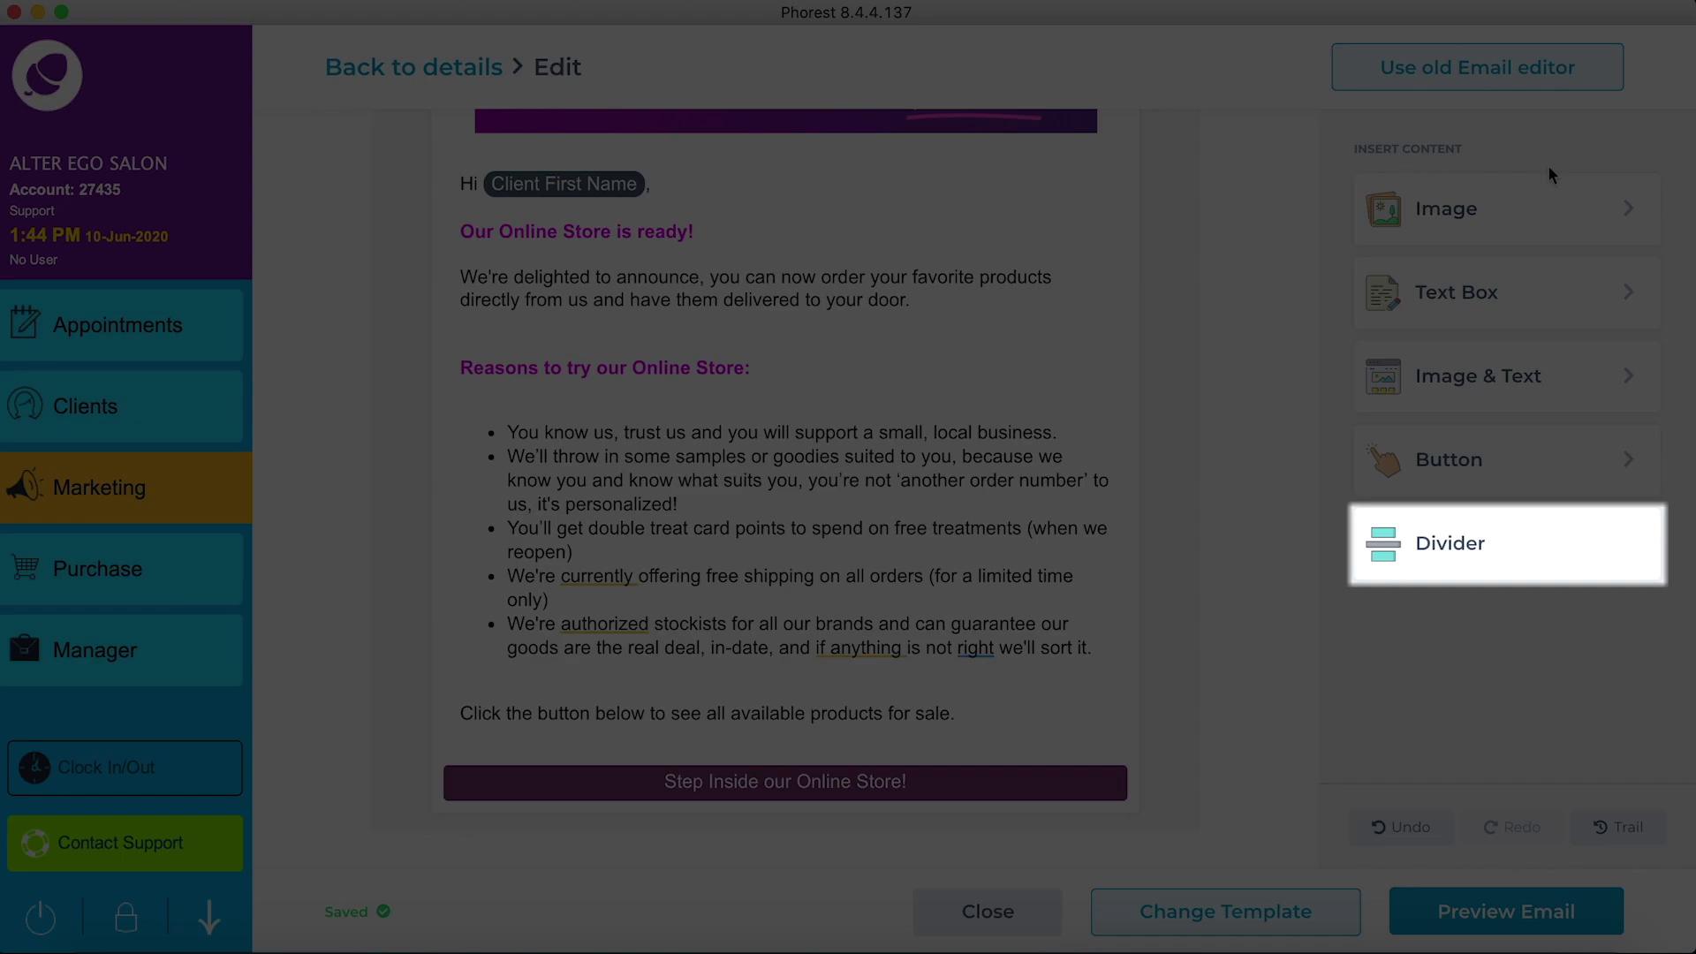
Step: Insert a dashed divider below the store button, 1 px weight and 72% width
click(1514, 539)
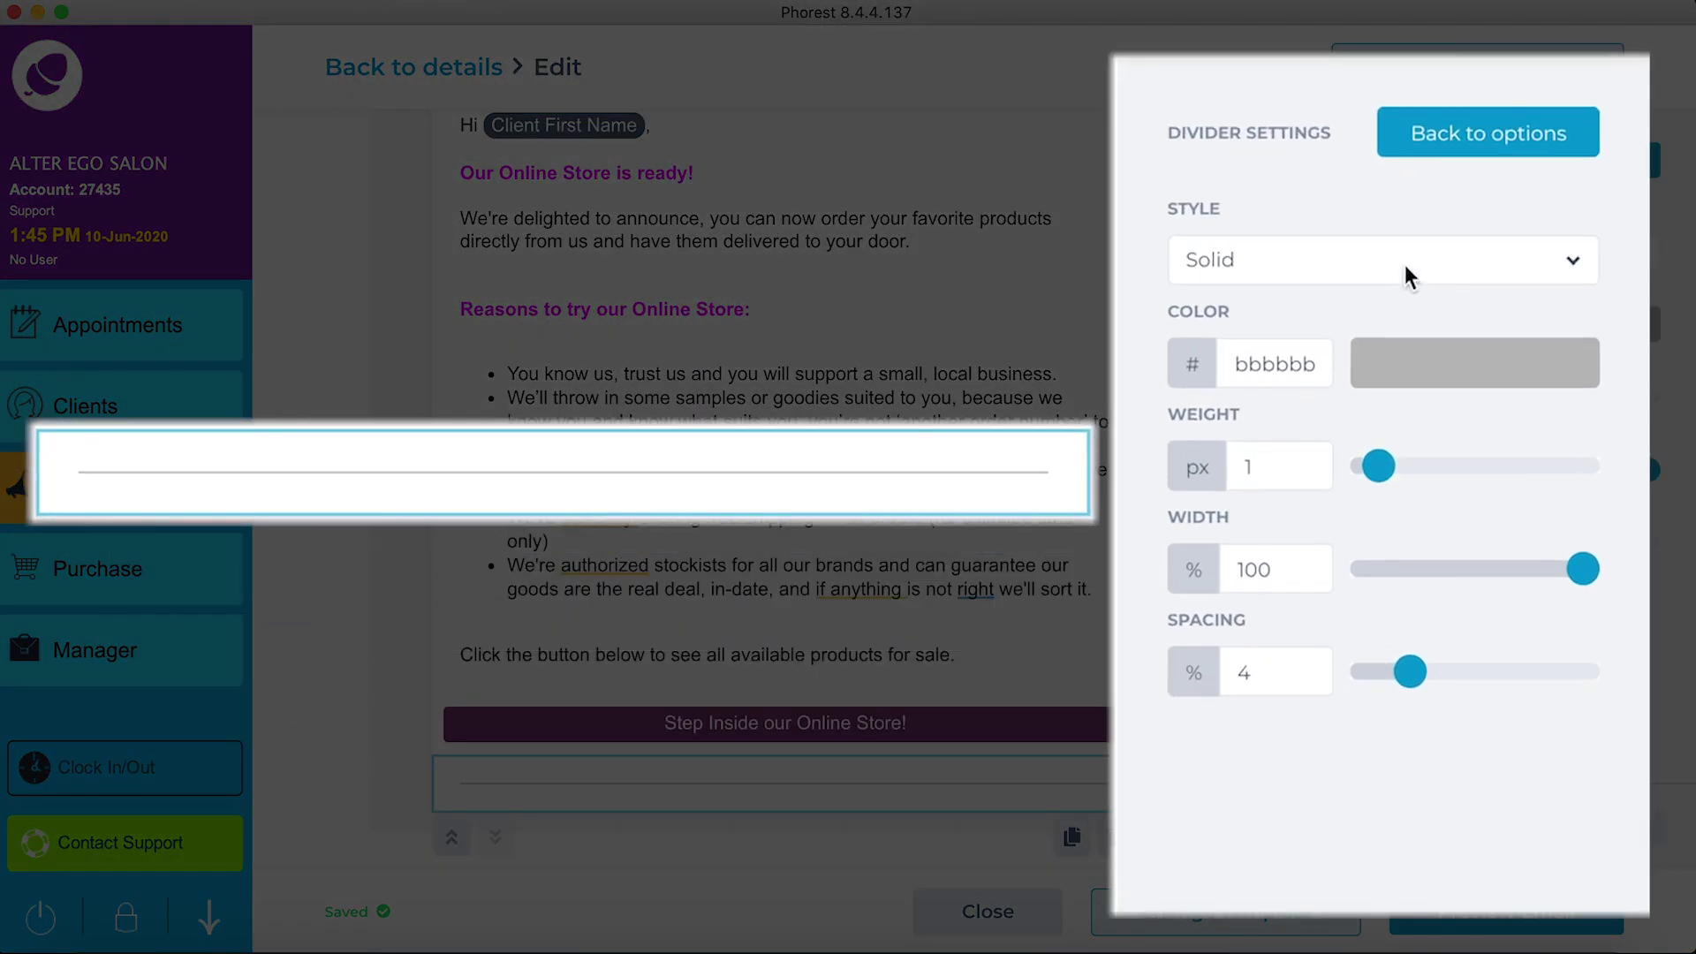
click(1406, 261)
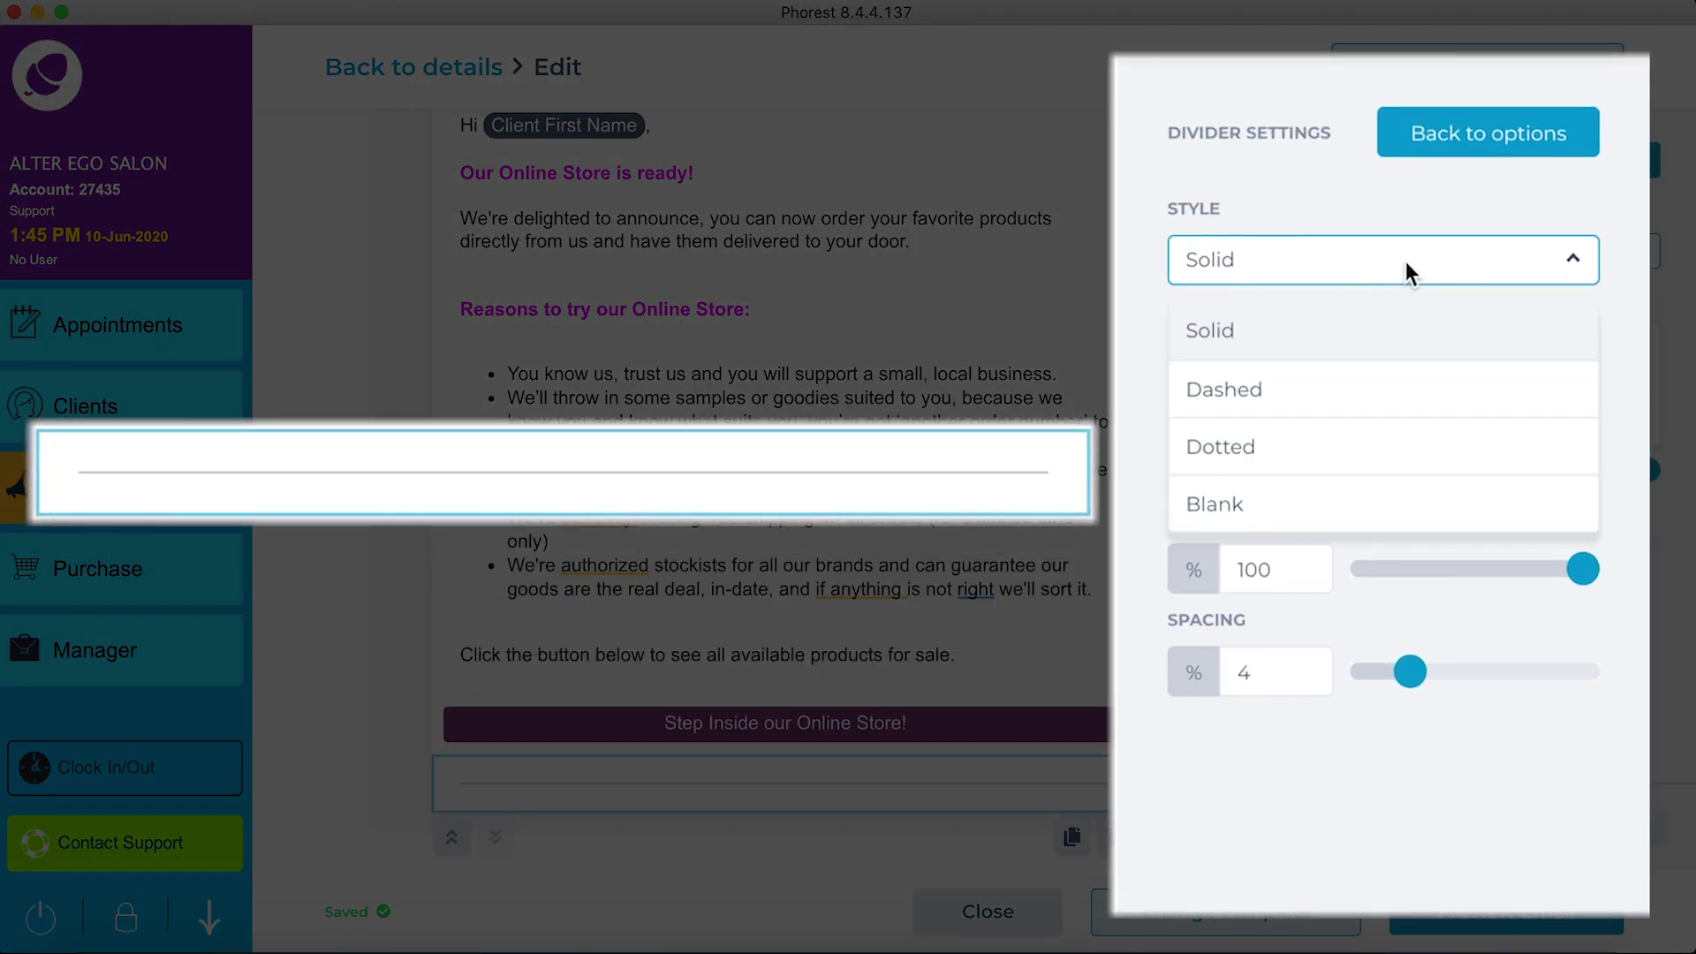
click(1265, 499)
click(1317, 265)
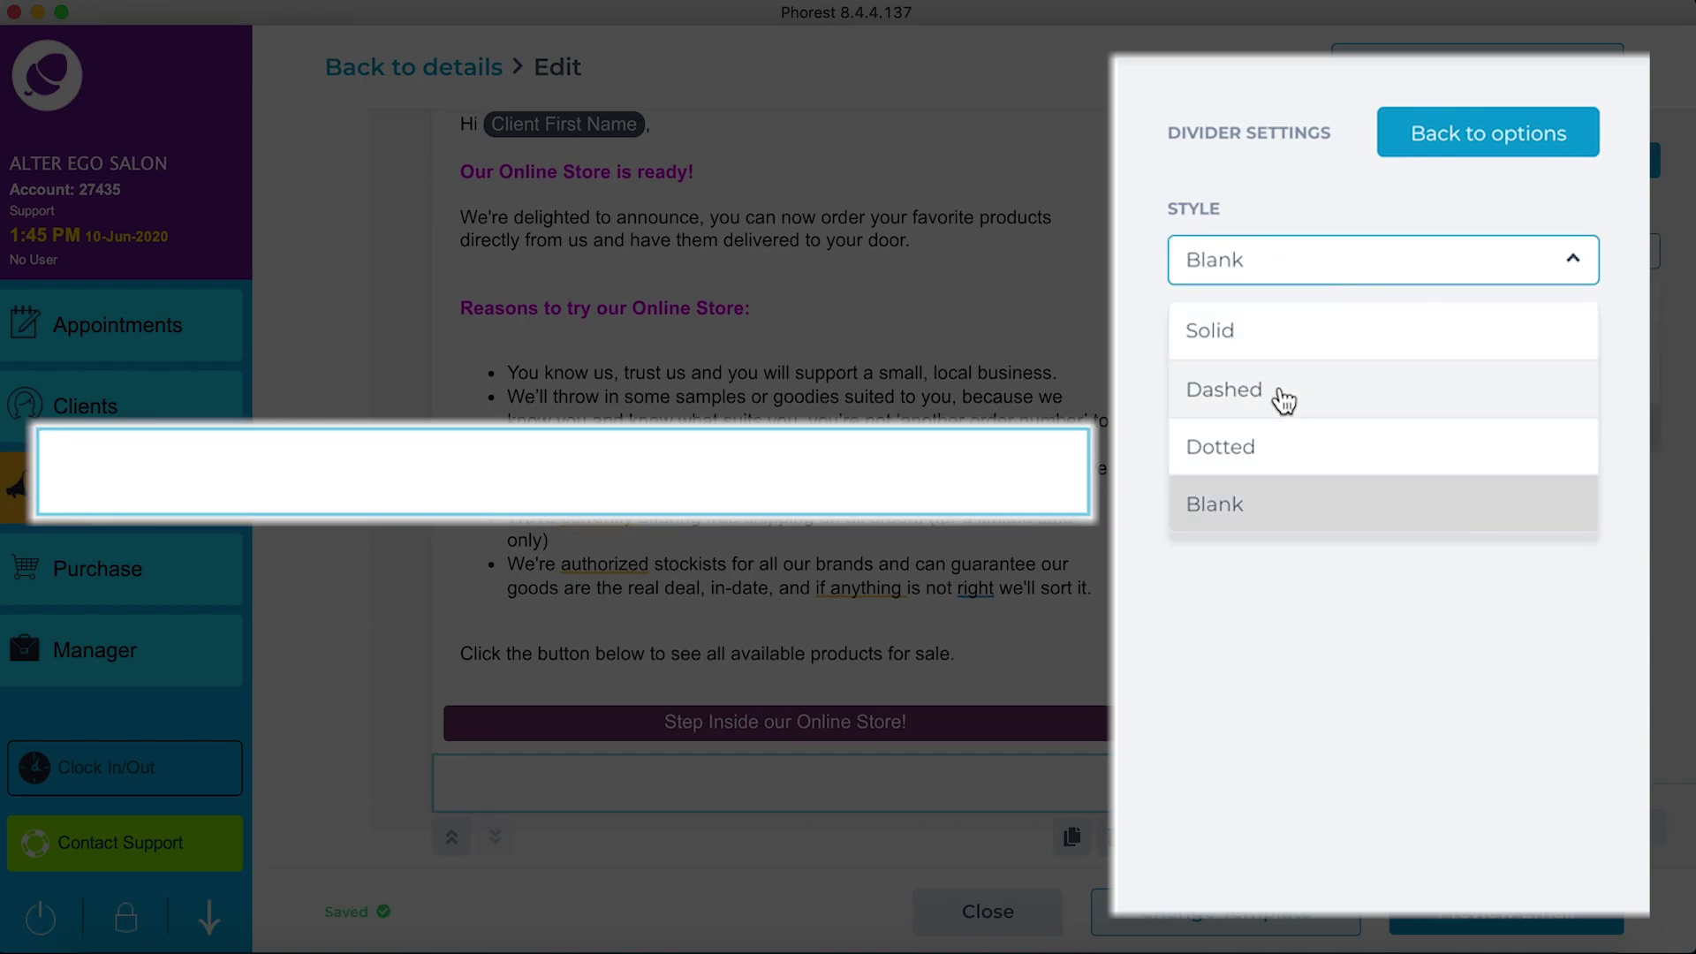
click(1180, 396)
drag(1391, 478, 1384, 489)
drag(1583, 569, 1518, 583)
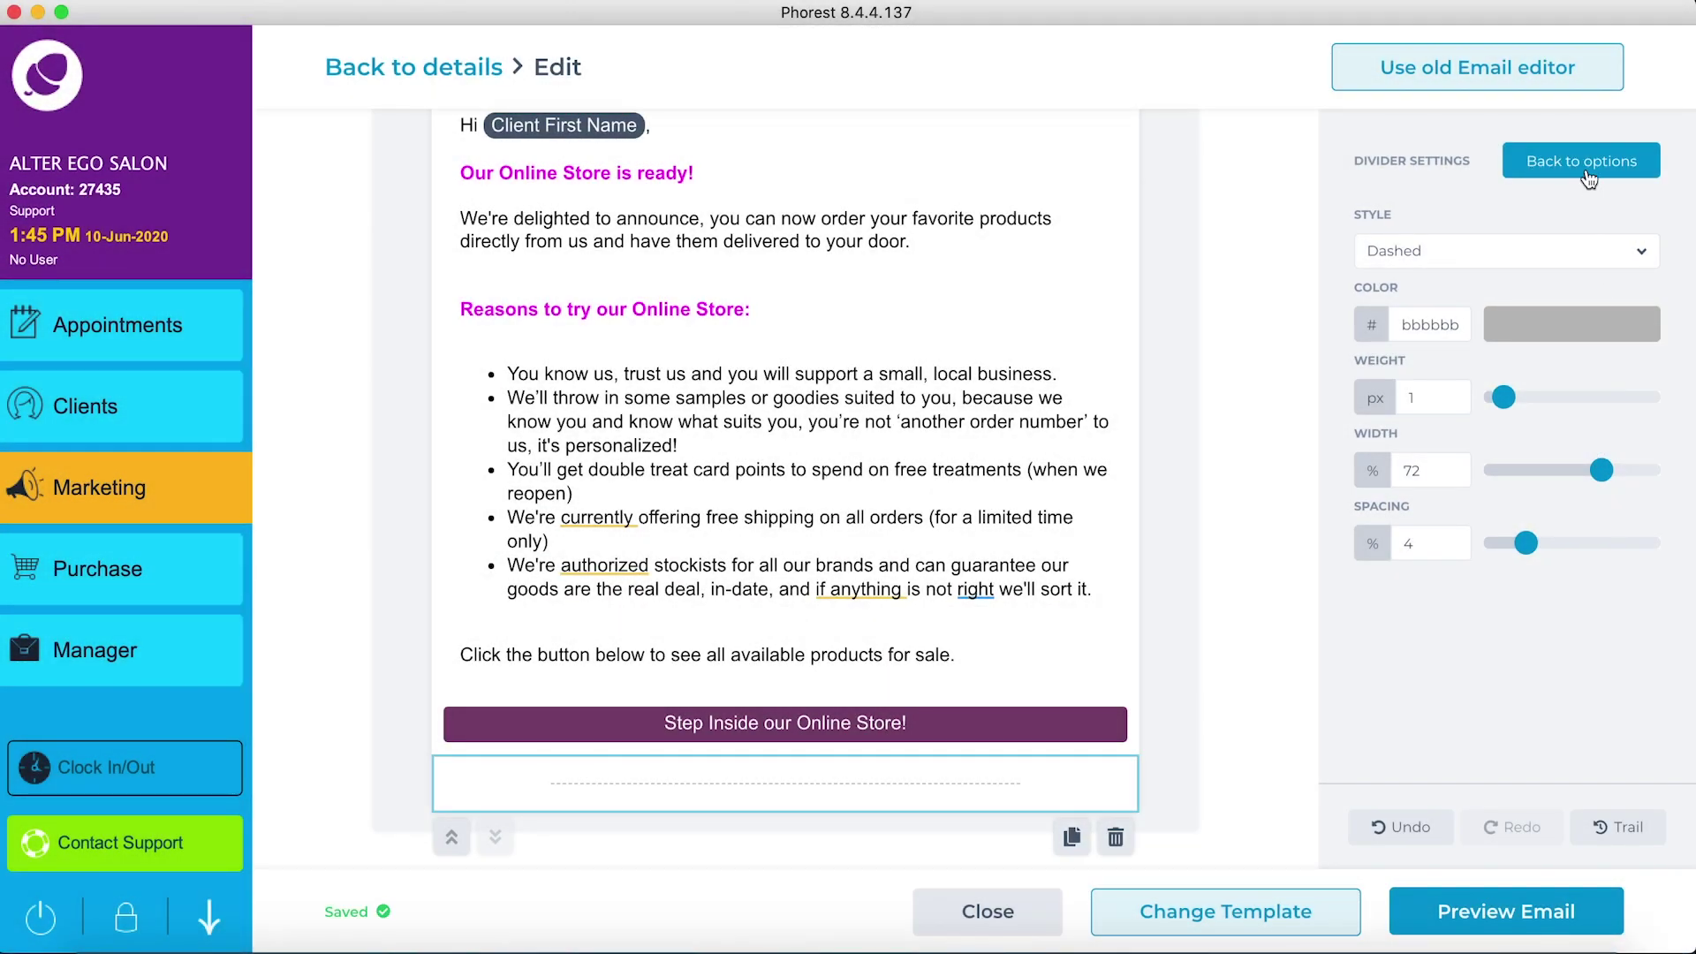
click(1588, 164)
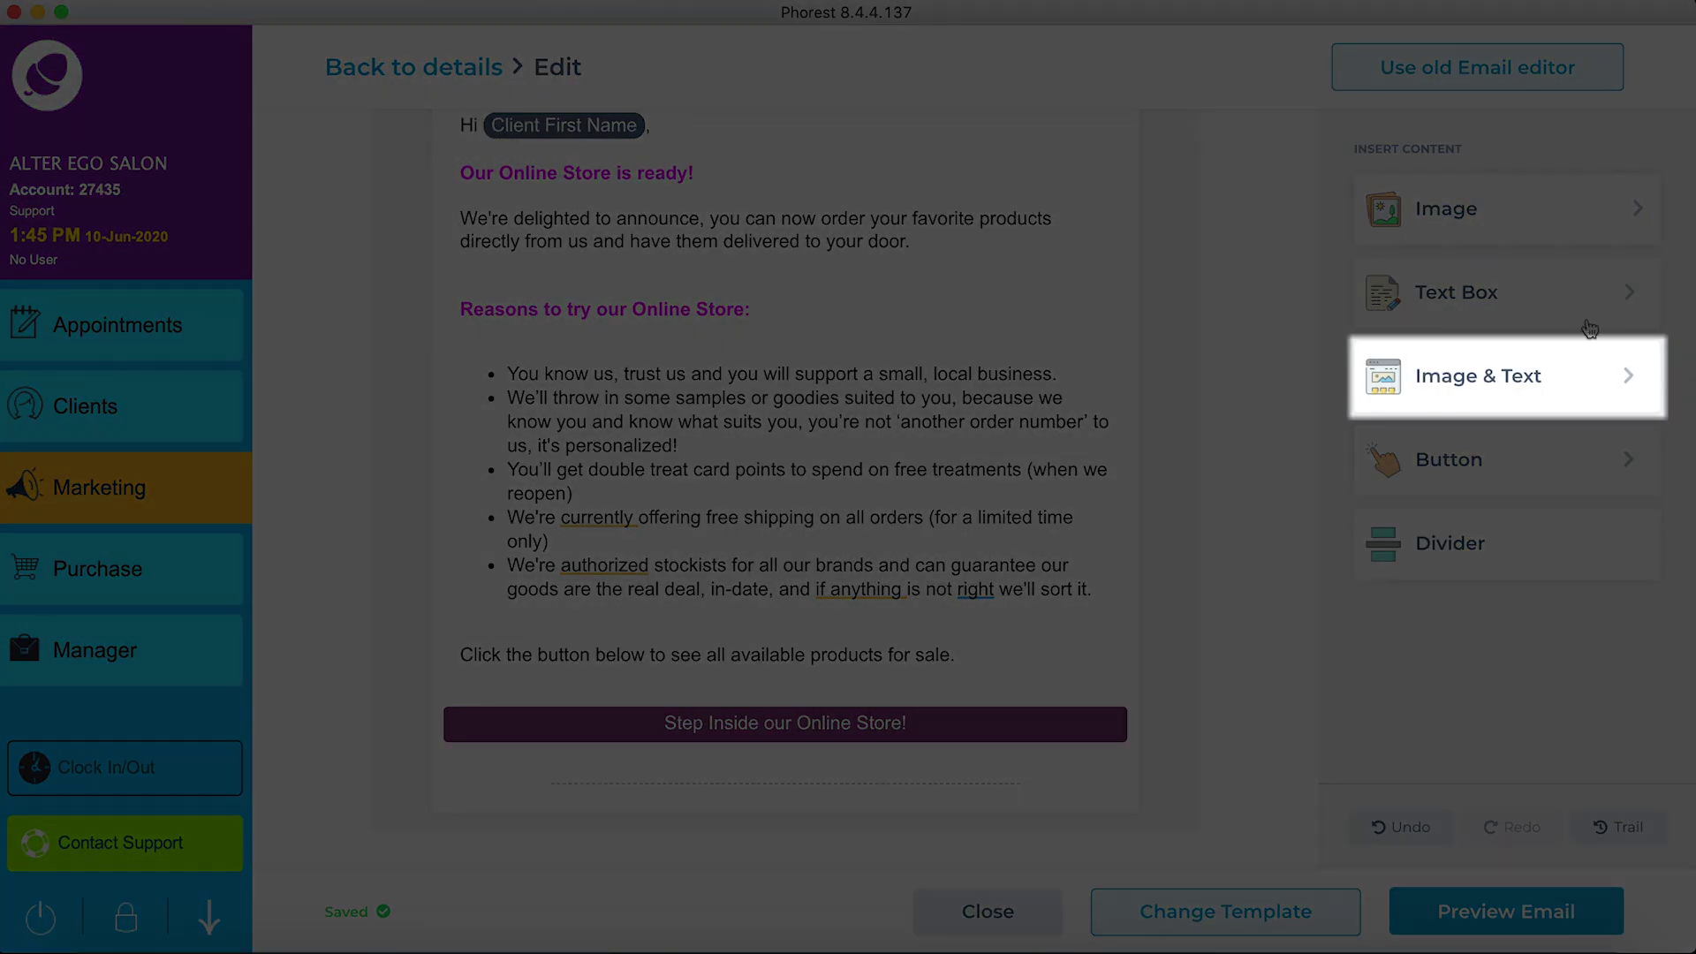
Step: Insert an image-and-text row below the divider and start choosing its image
click(1578, 378)
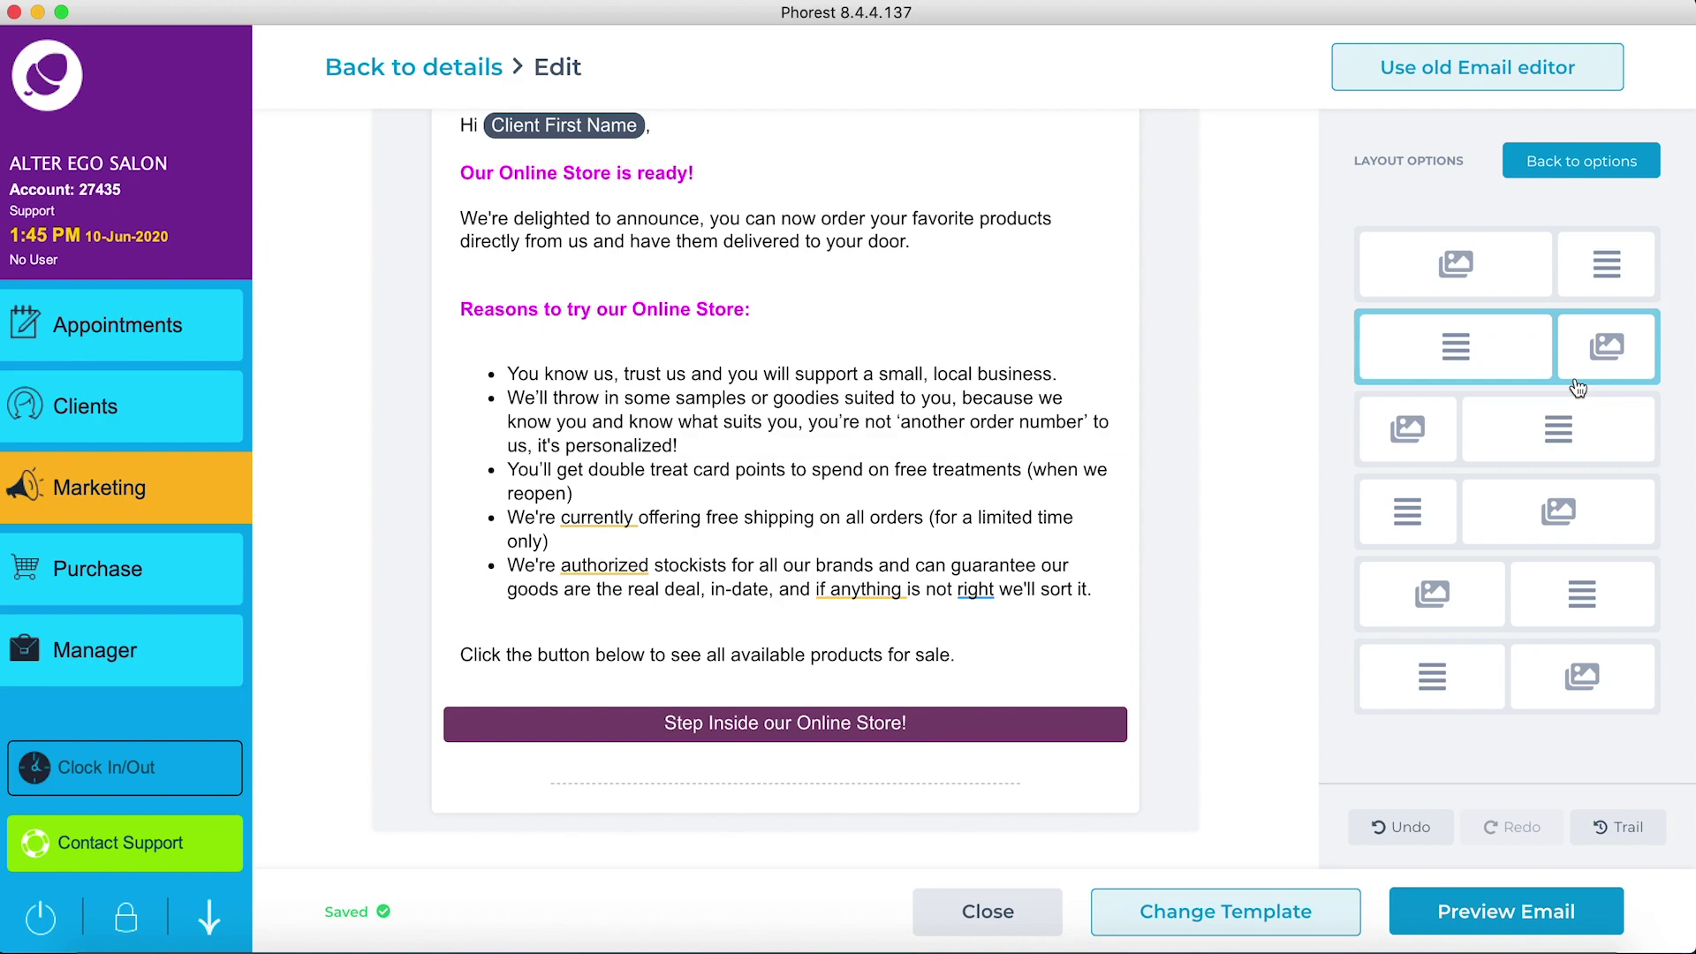
click(1484, 598)
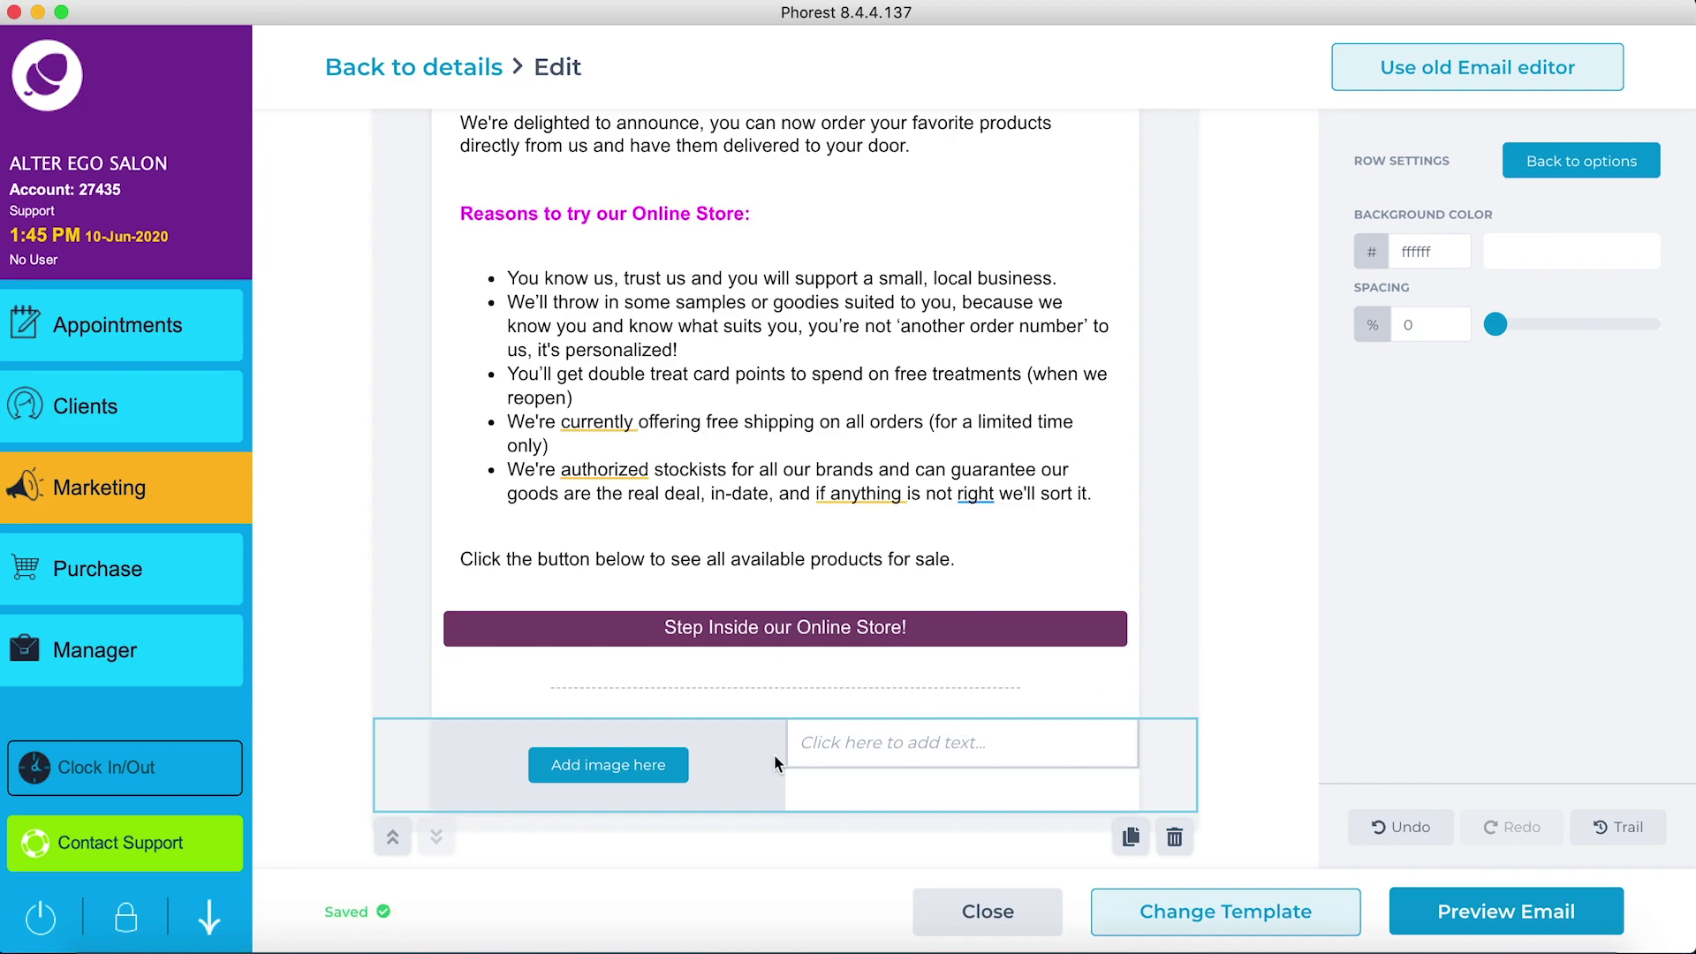
click(639, 774)
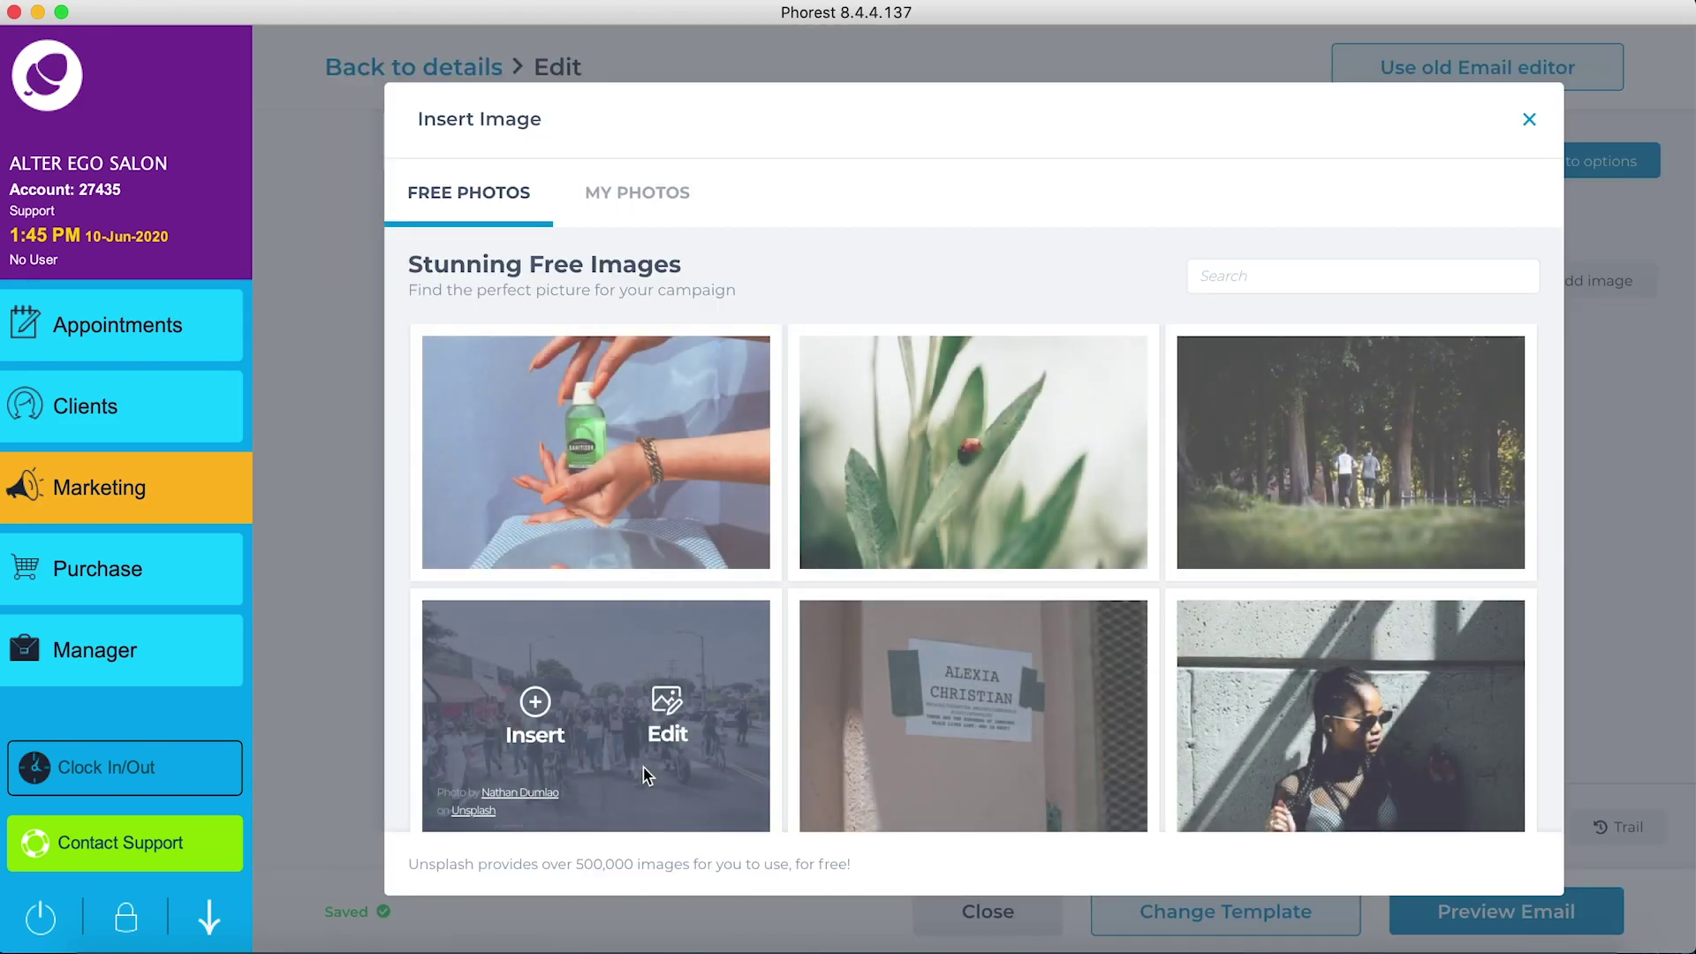
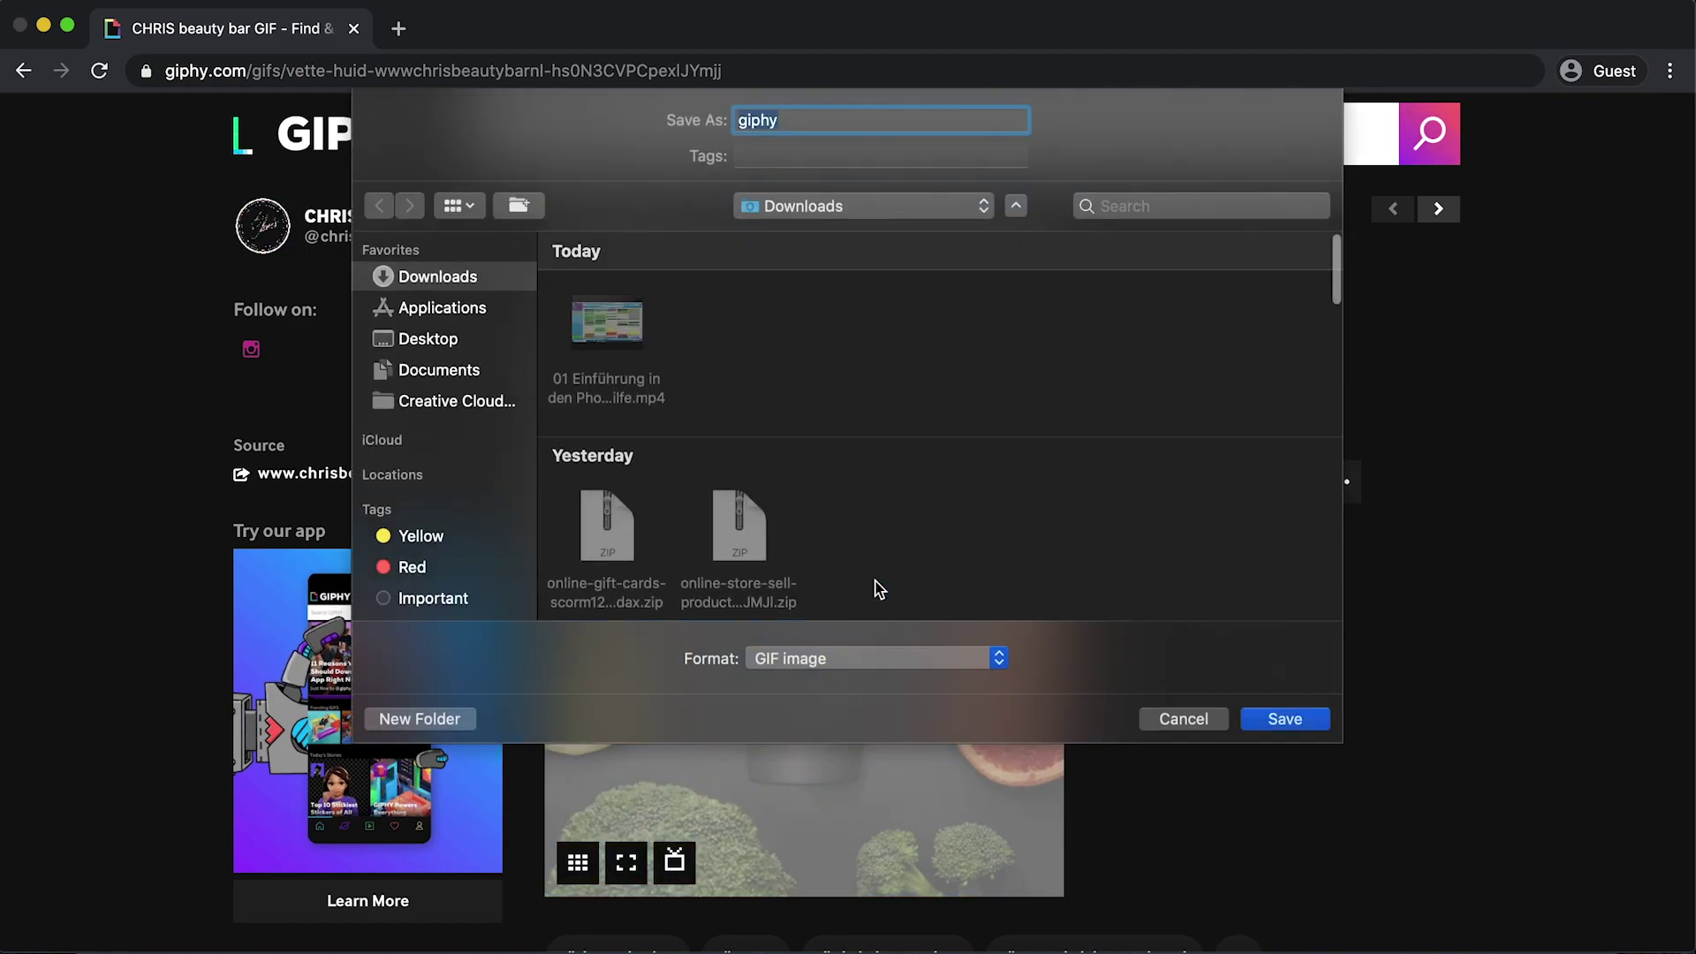
Step: Save the Giphy GIF as 'Derm Clay Gif' in the home folder's Album directory
click(861, 208)
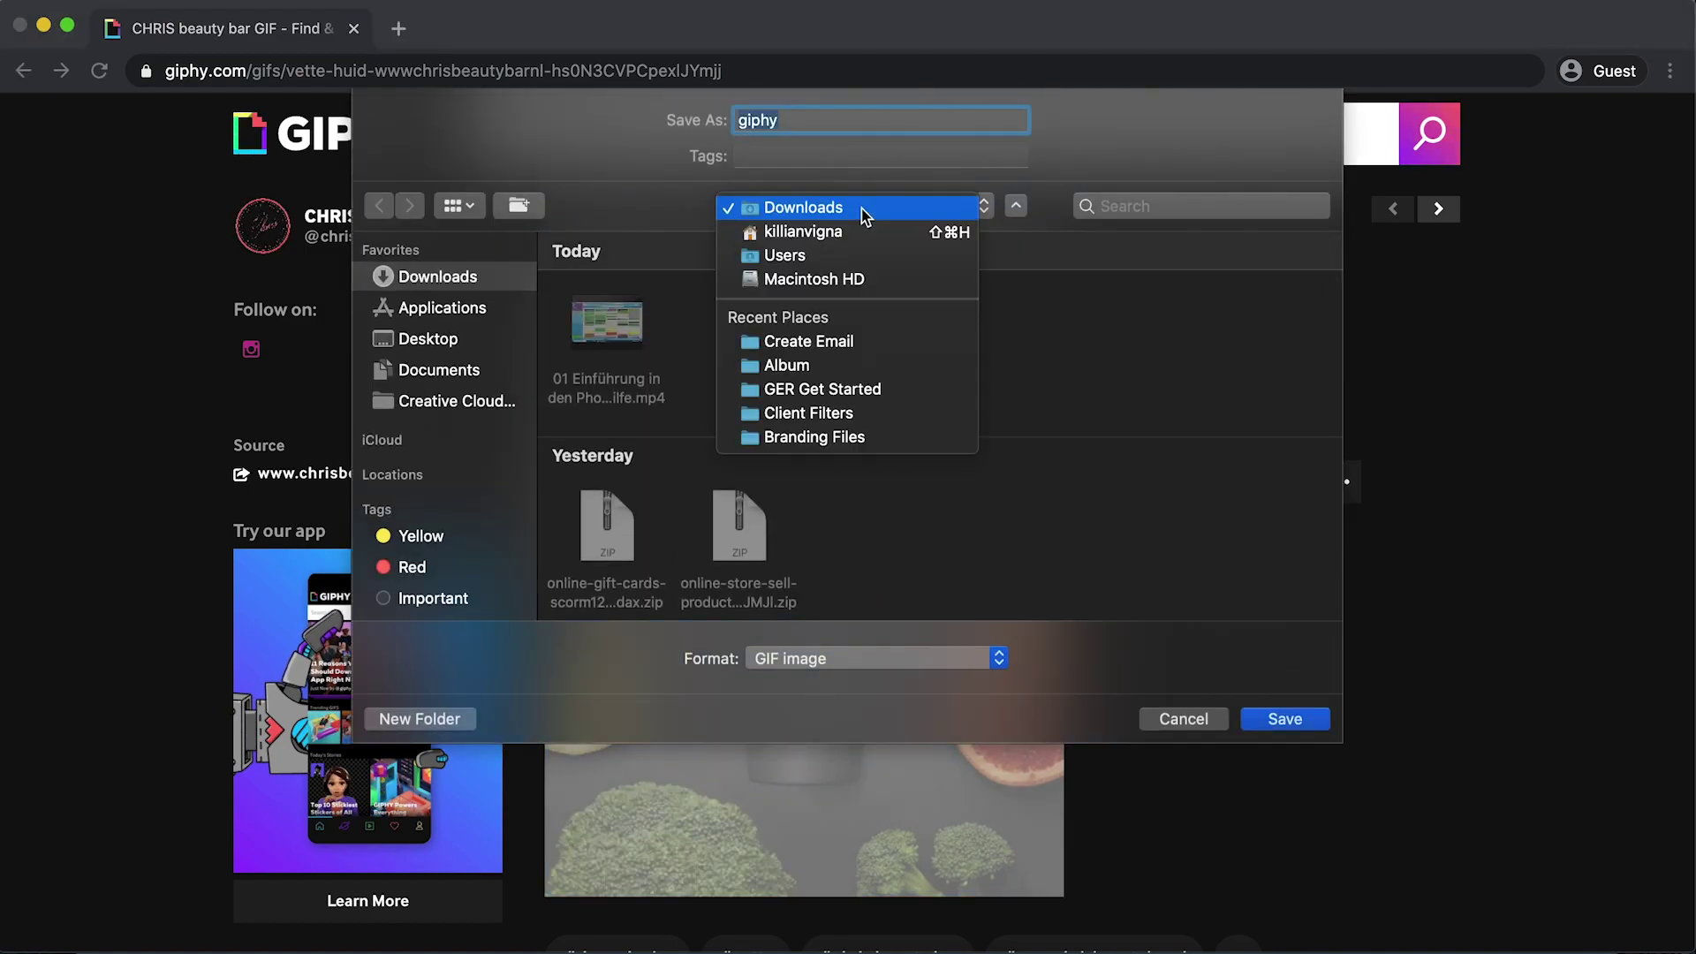
click(834, 231)
scroll(777, 421, down, 6)
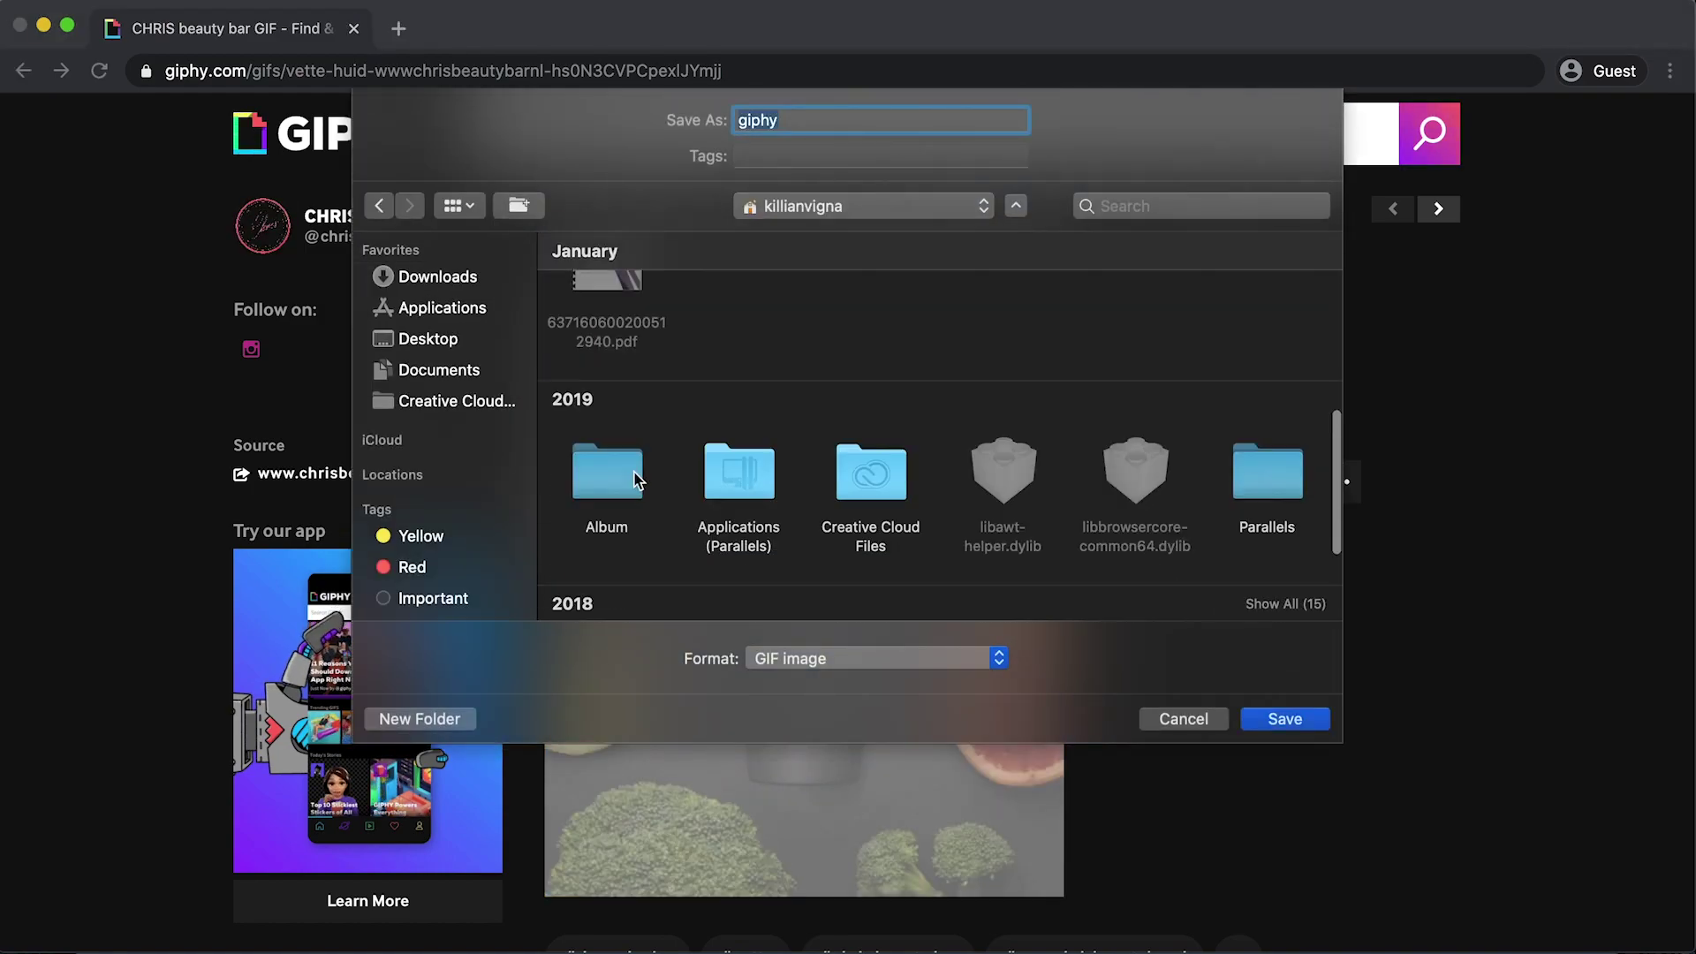
double_click(606, 459)
double_click(794, 125)
text(Derm Clay )
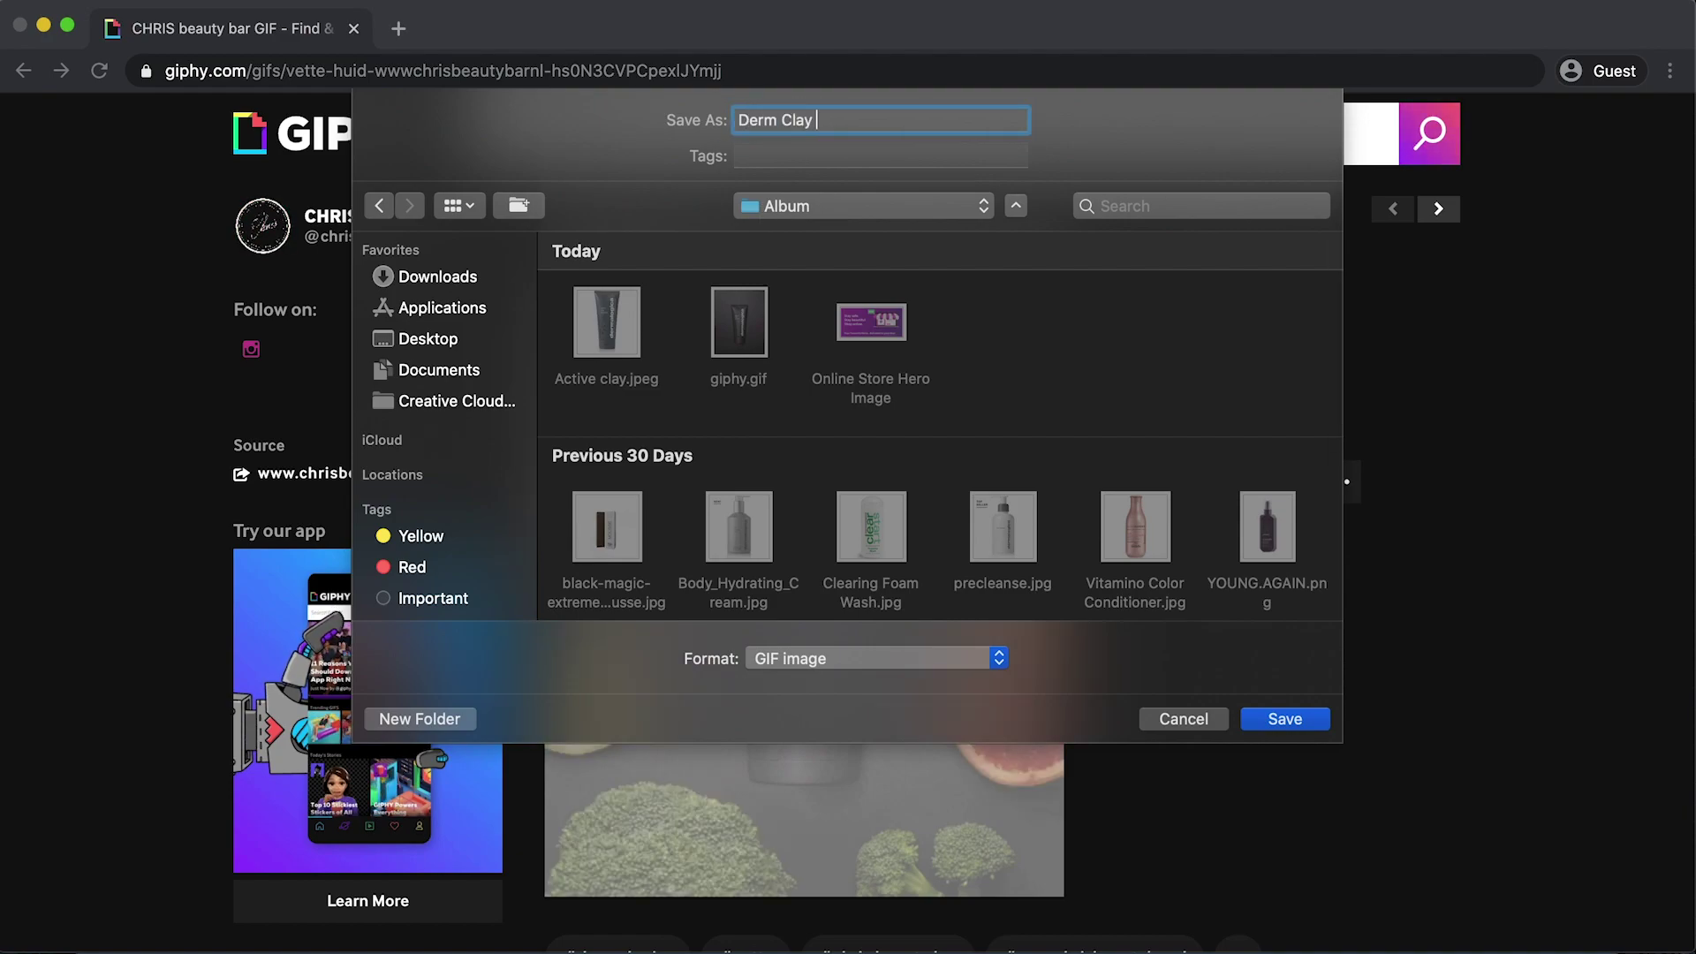
text(Gif)
click(1272, 718)
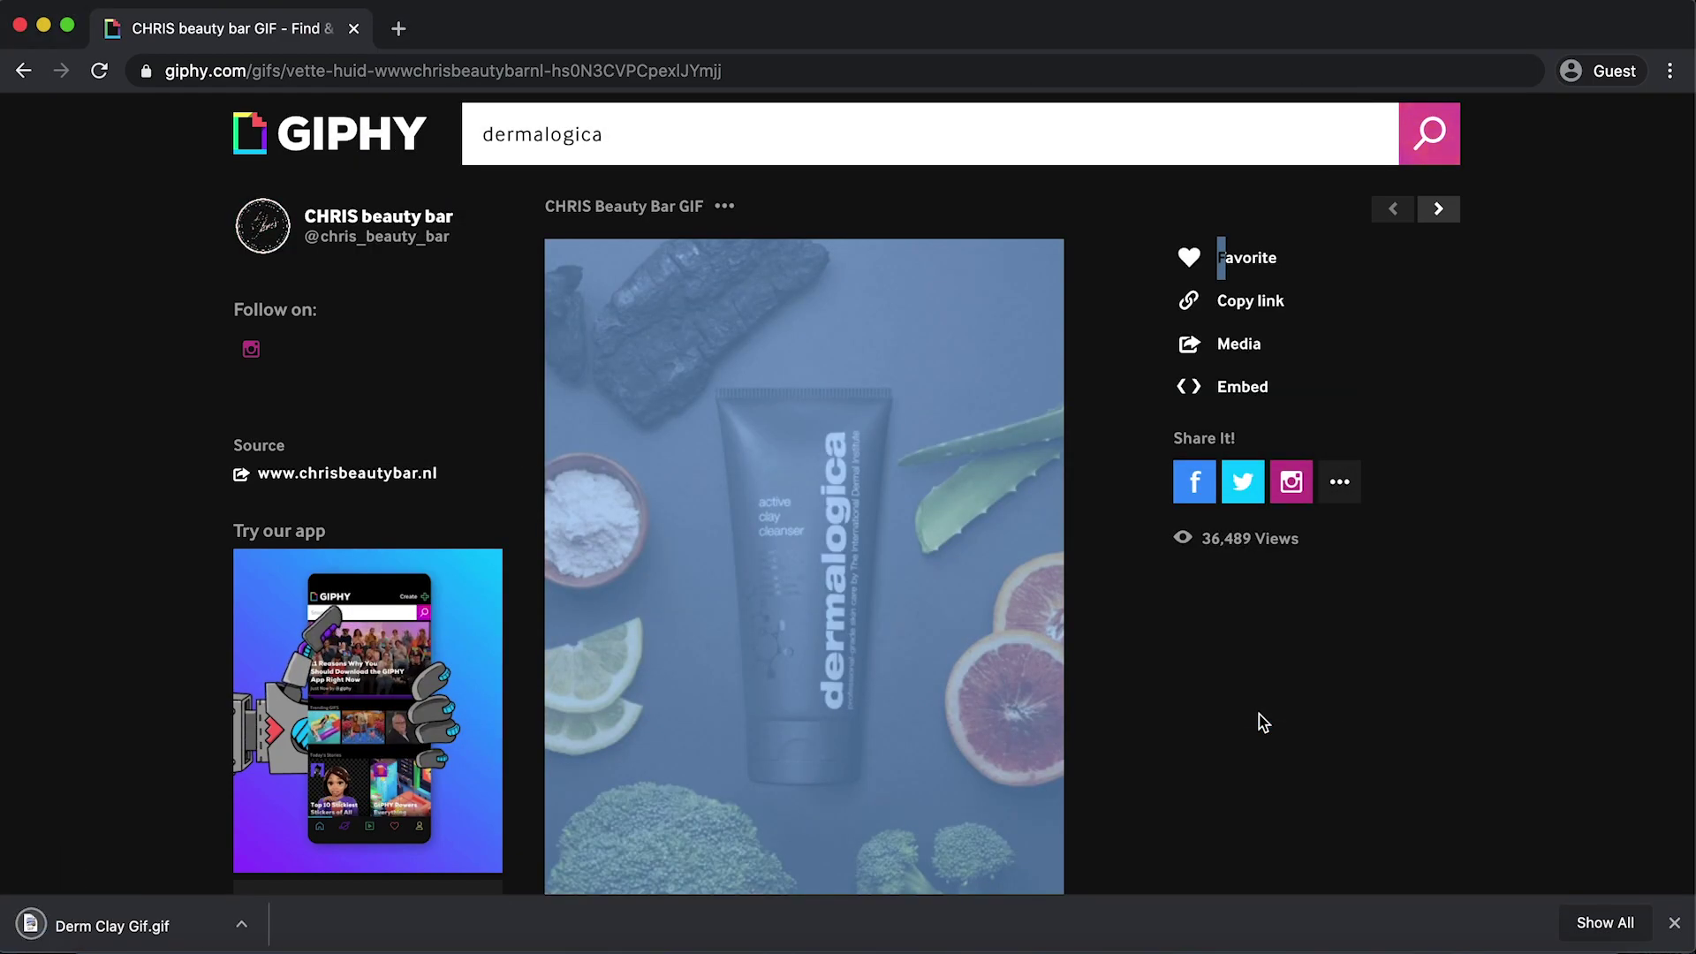
click(1674, 925)
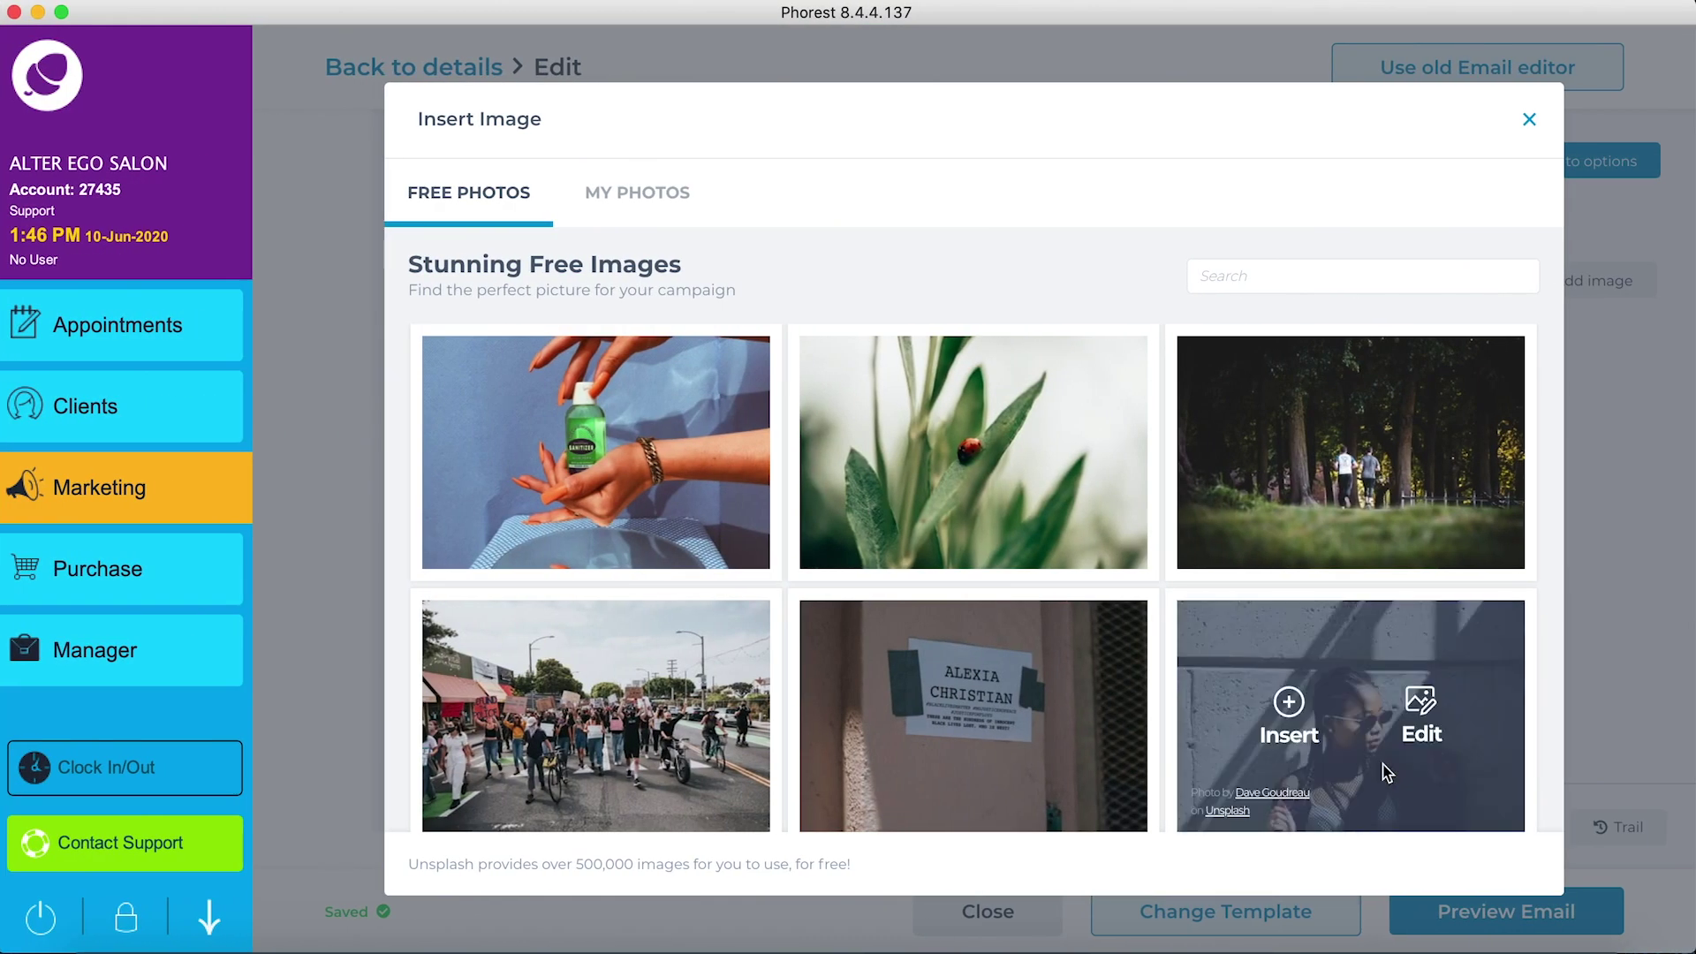
Step: Upload Album/Derm Clay Gif.gif to My Photos and insert it into the email's image column
click(627, 196)
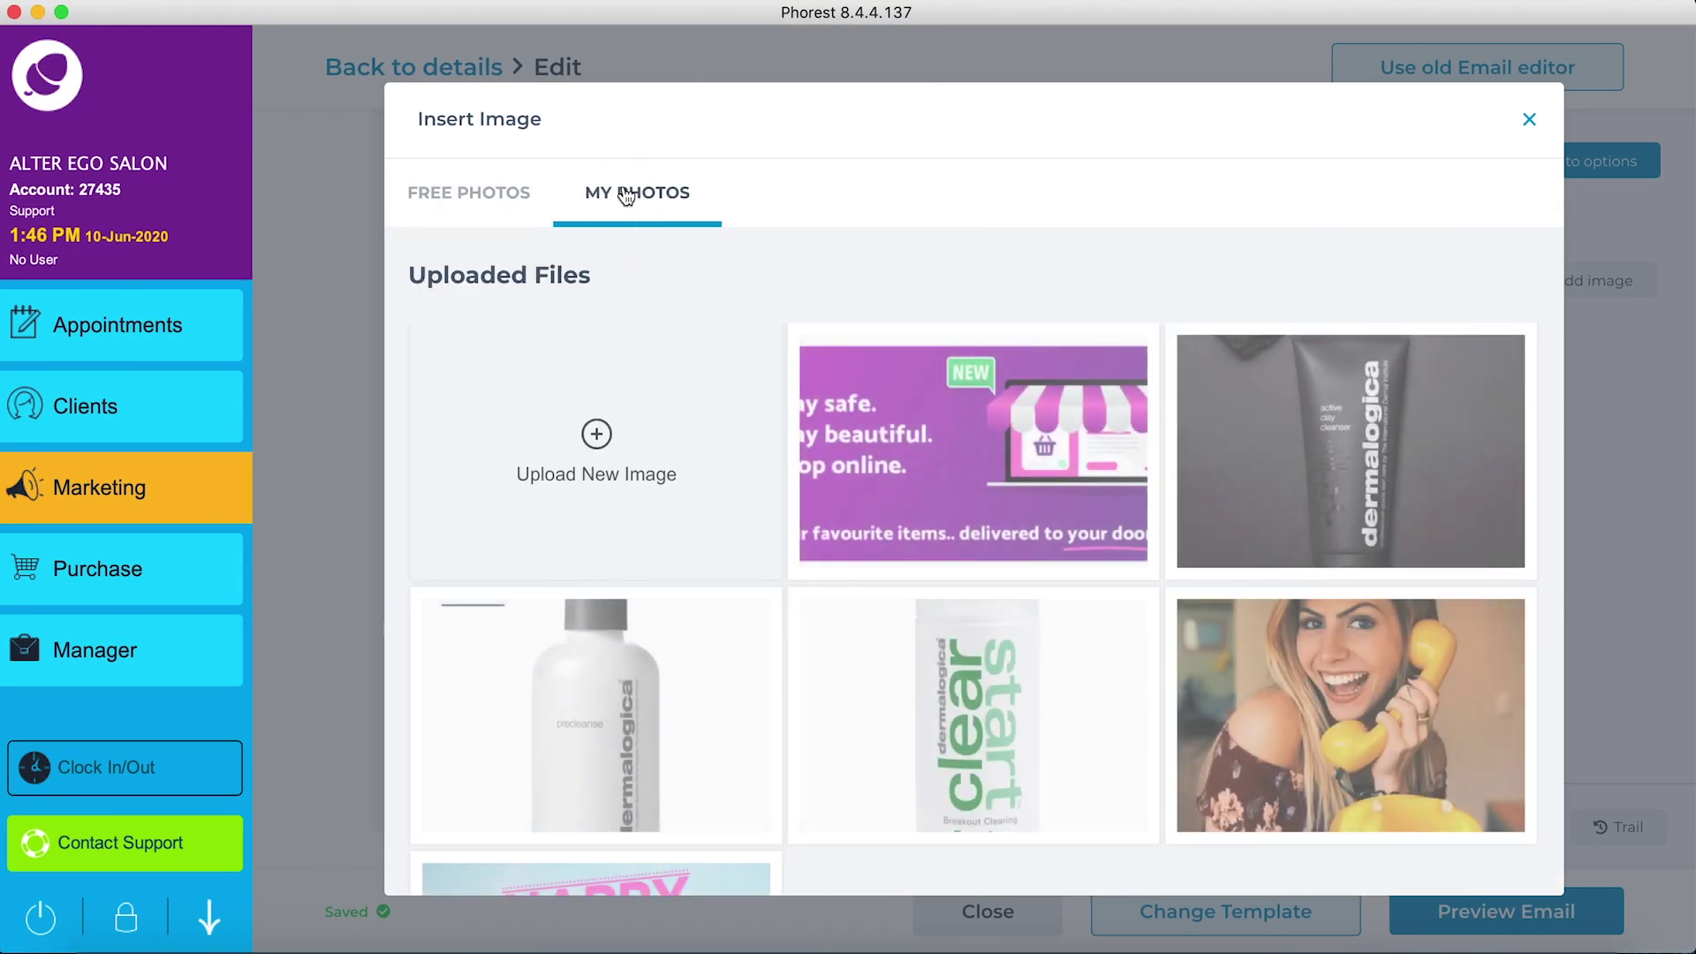
click(606, 453)
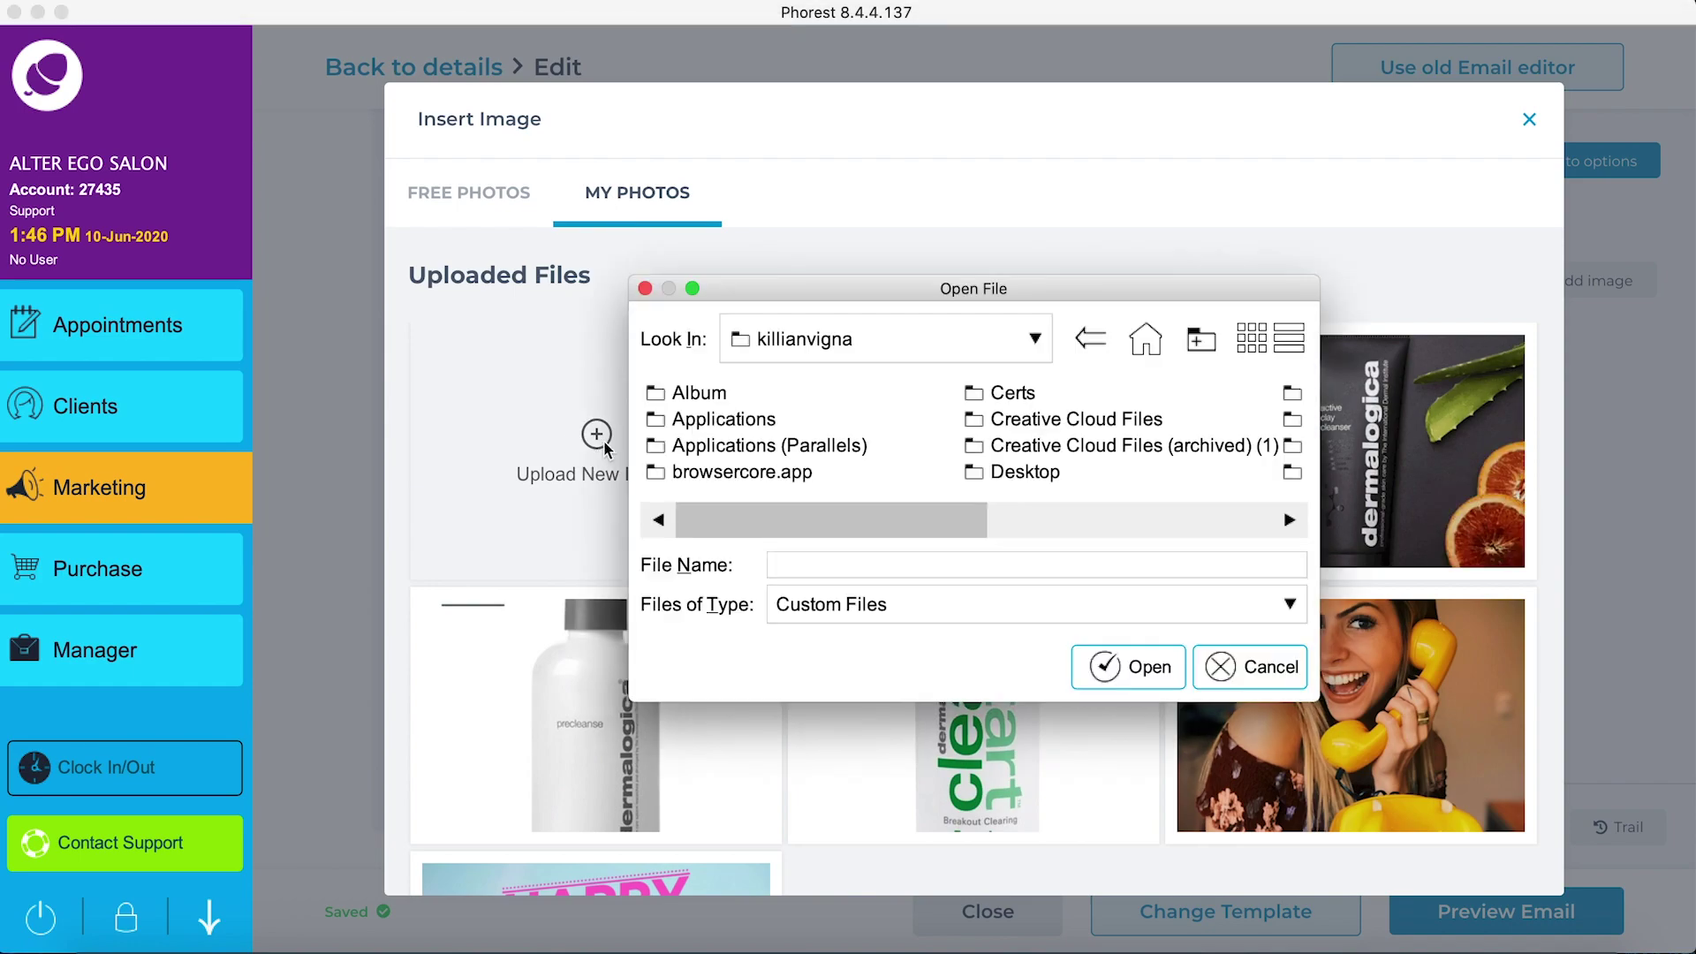
double_click(718, 397)
click(1018, 395)
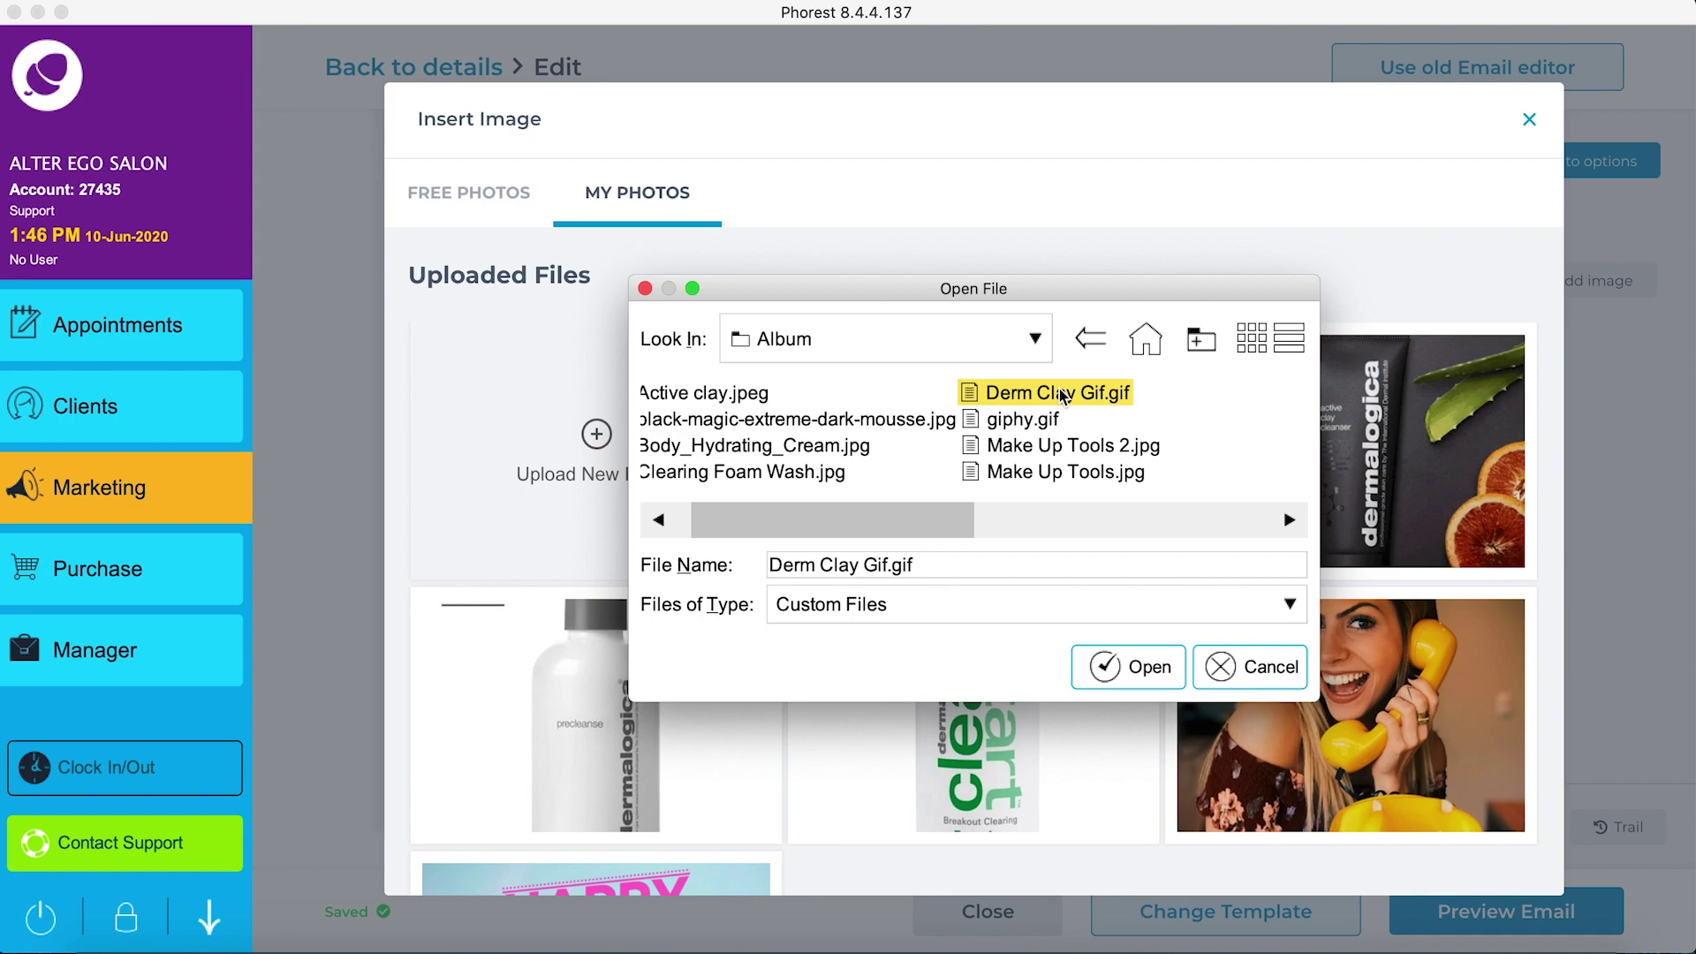
click(1139, 672)
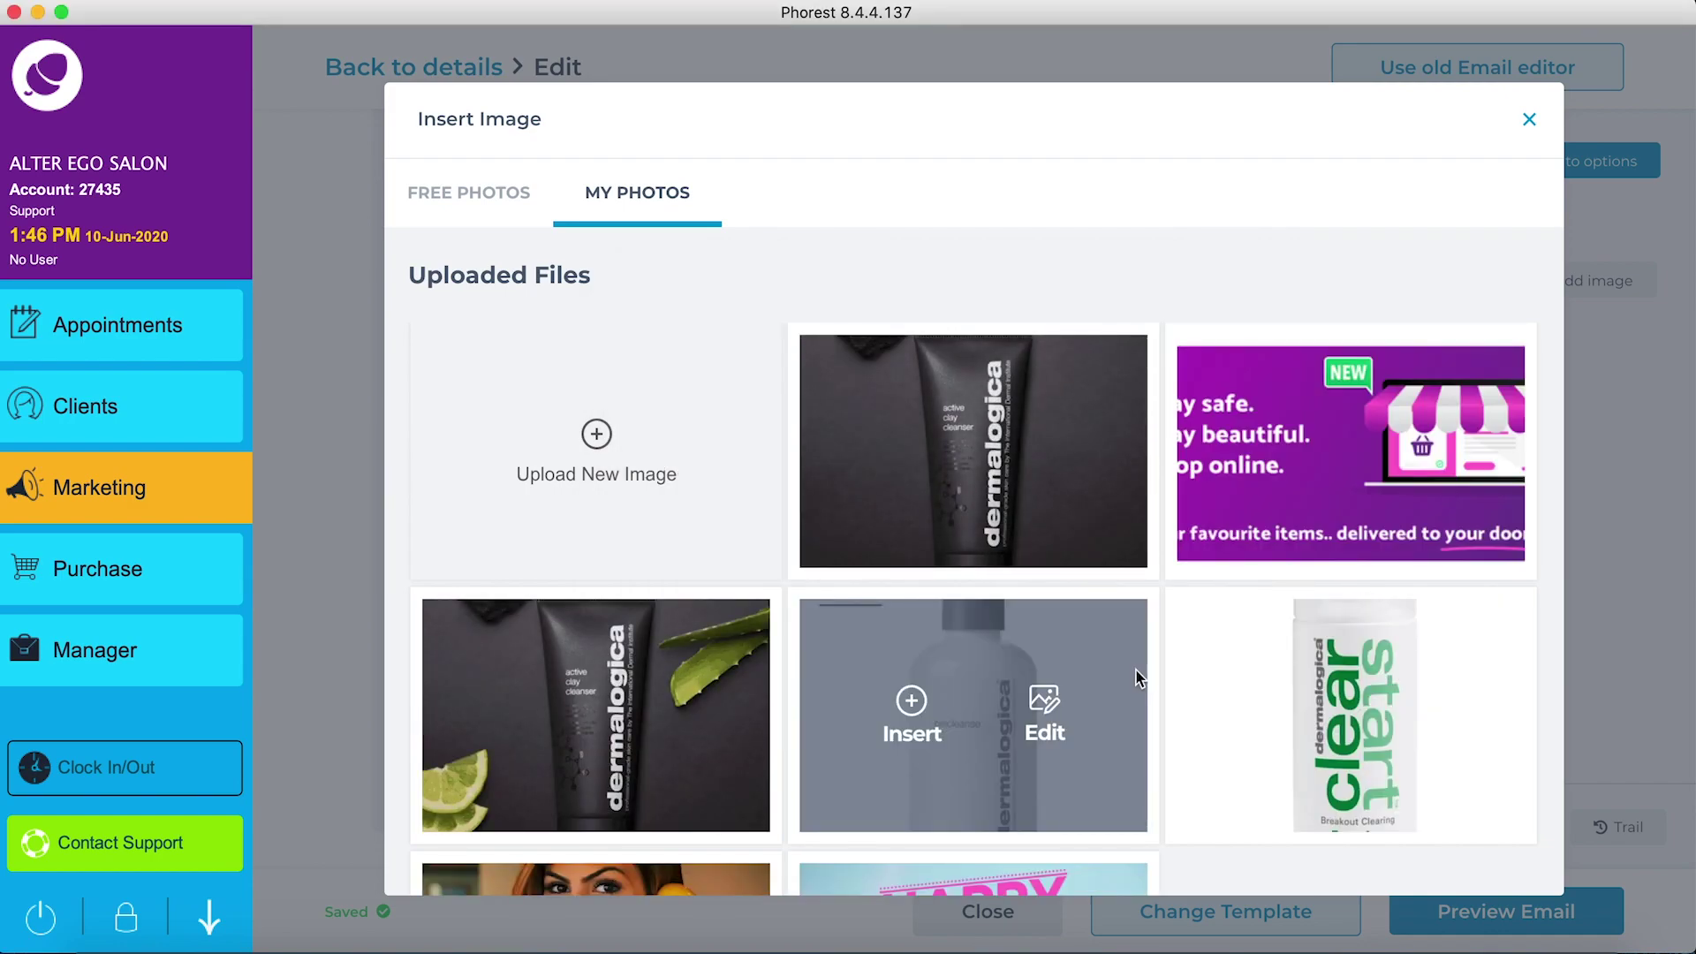
mouse_move(941, 439)
click(916, 435)
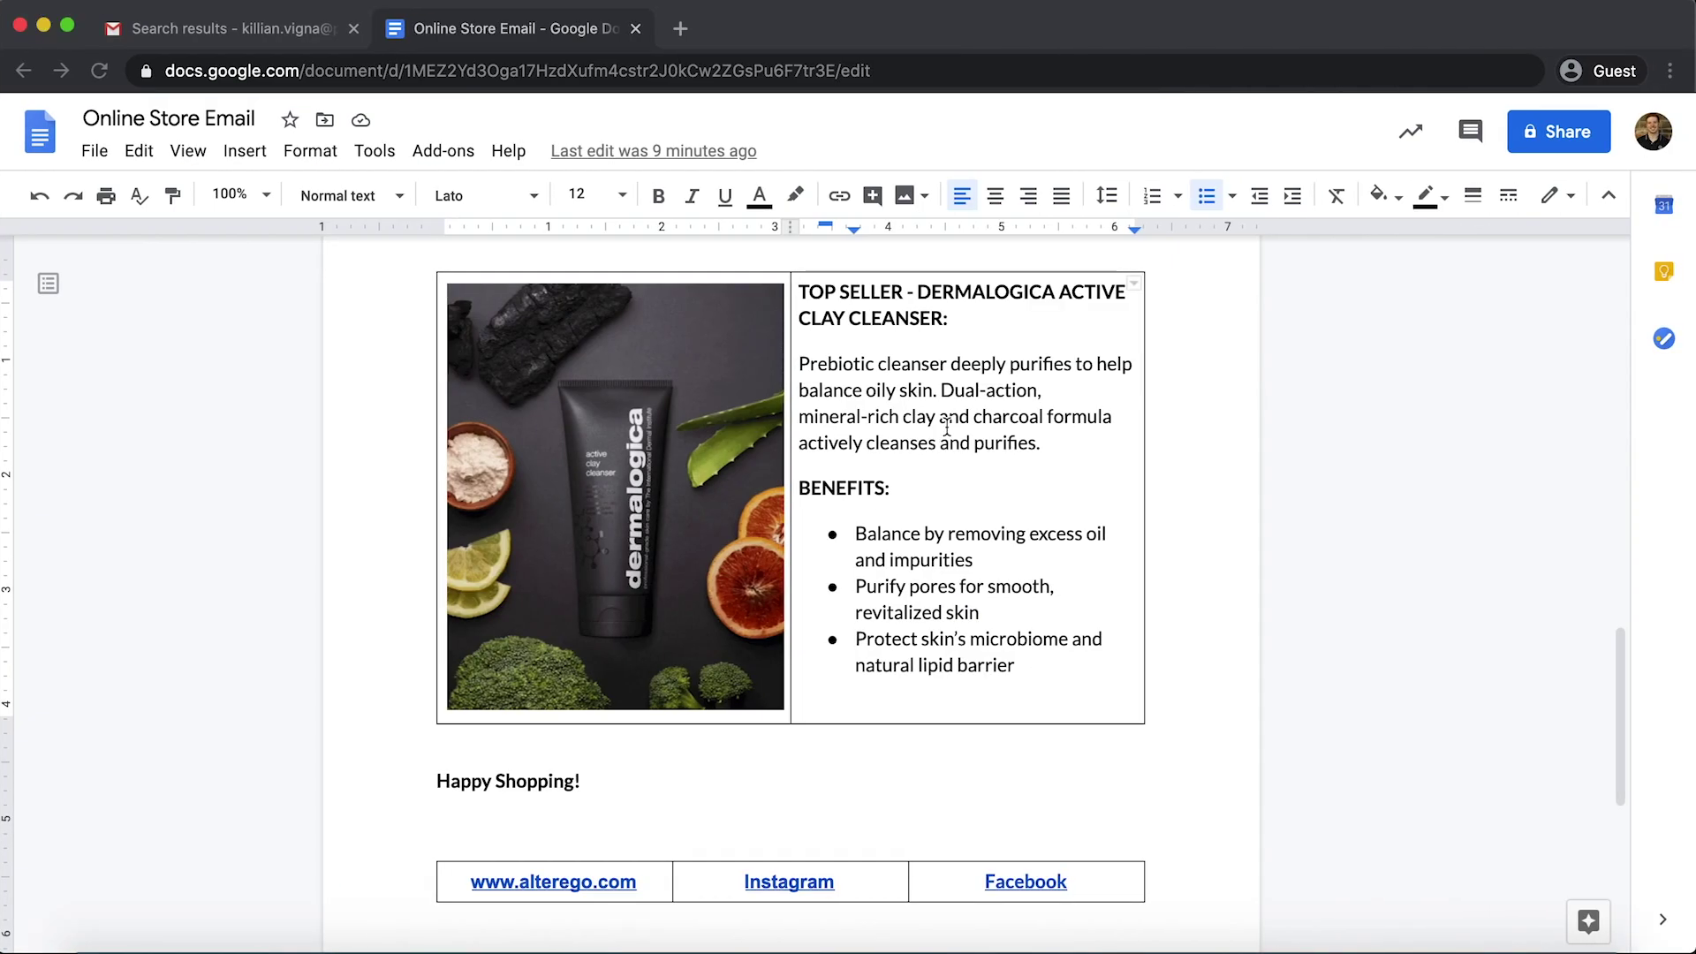
Step: Paste the Google Doc's clay cleanser description and benefits into the empty text box beside the GIF
drag(801, 288, 1033, 655)
key(super+c)
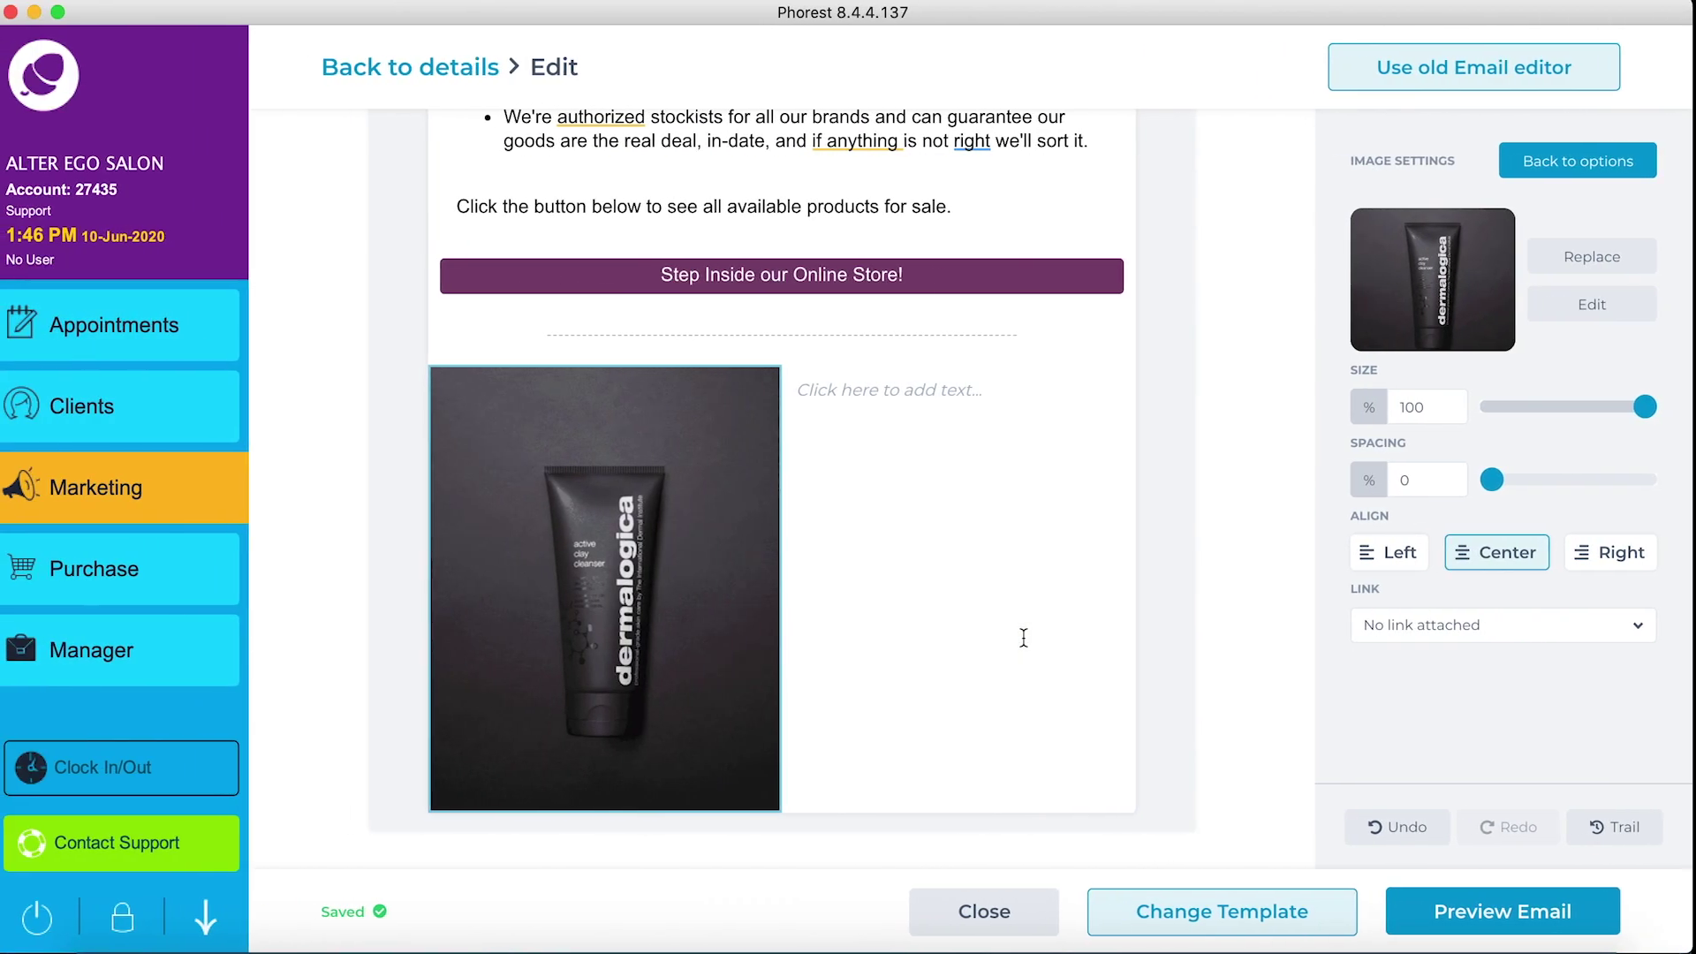
click(898, 387)
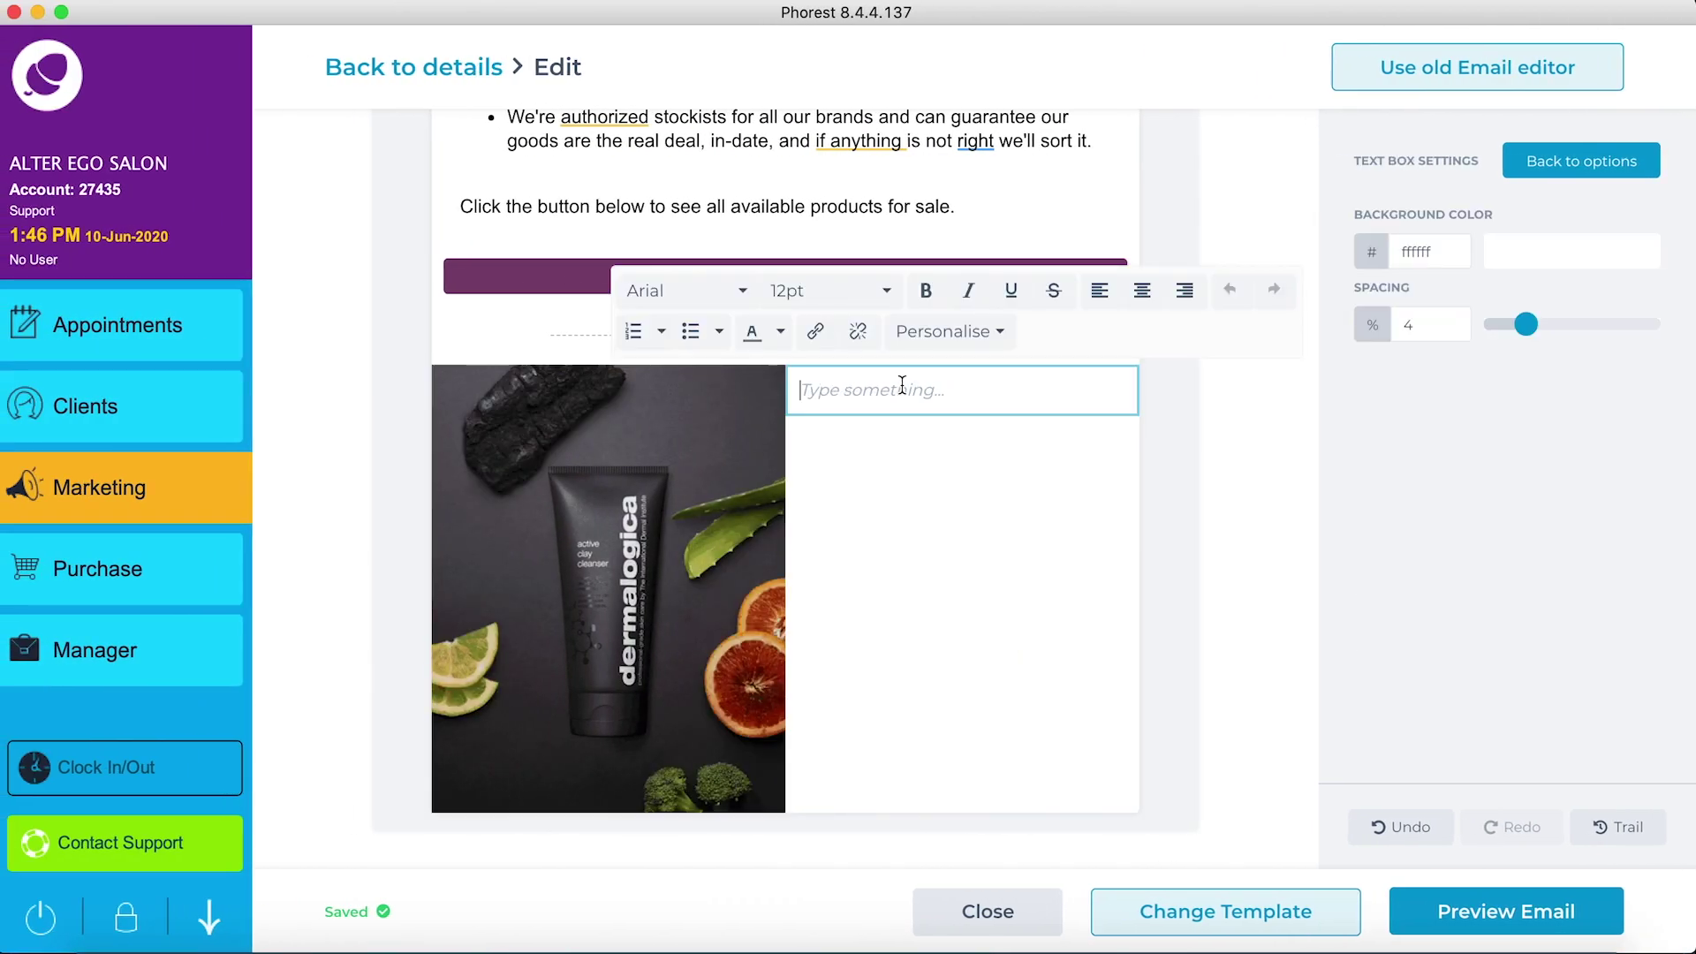
key(super+v)
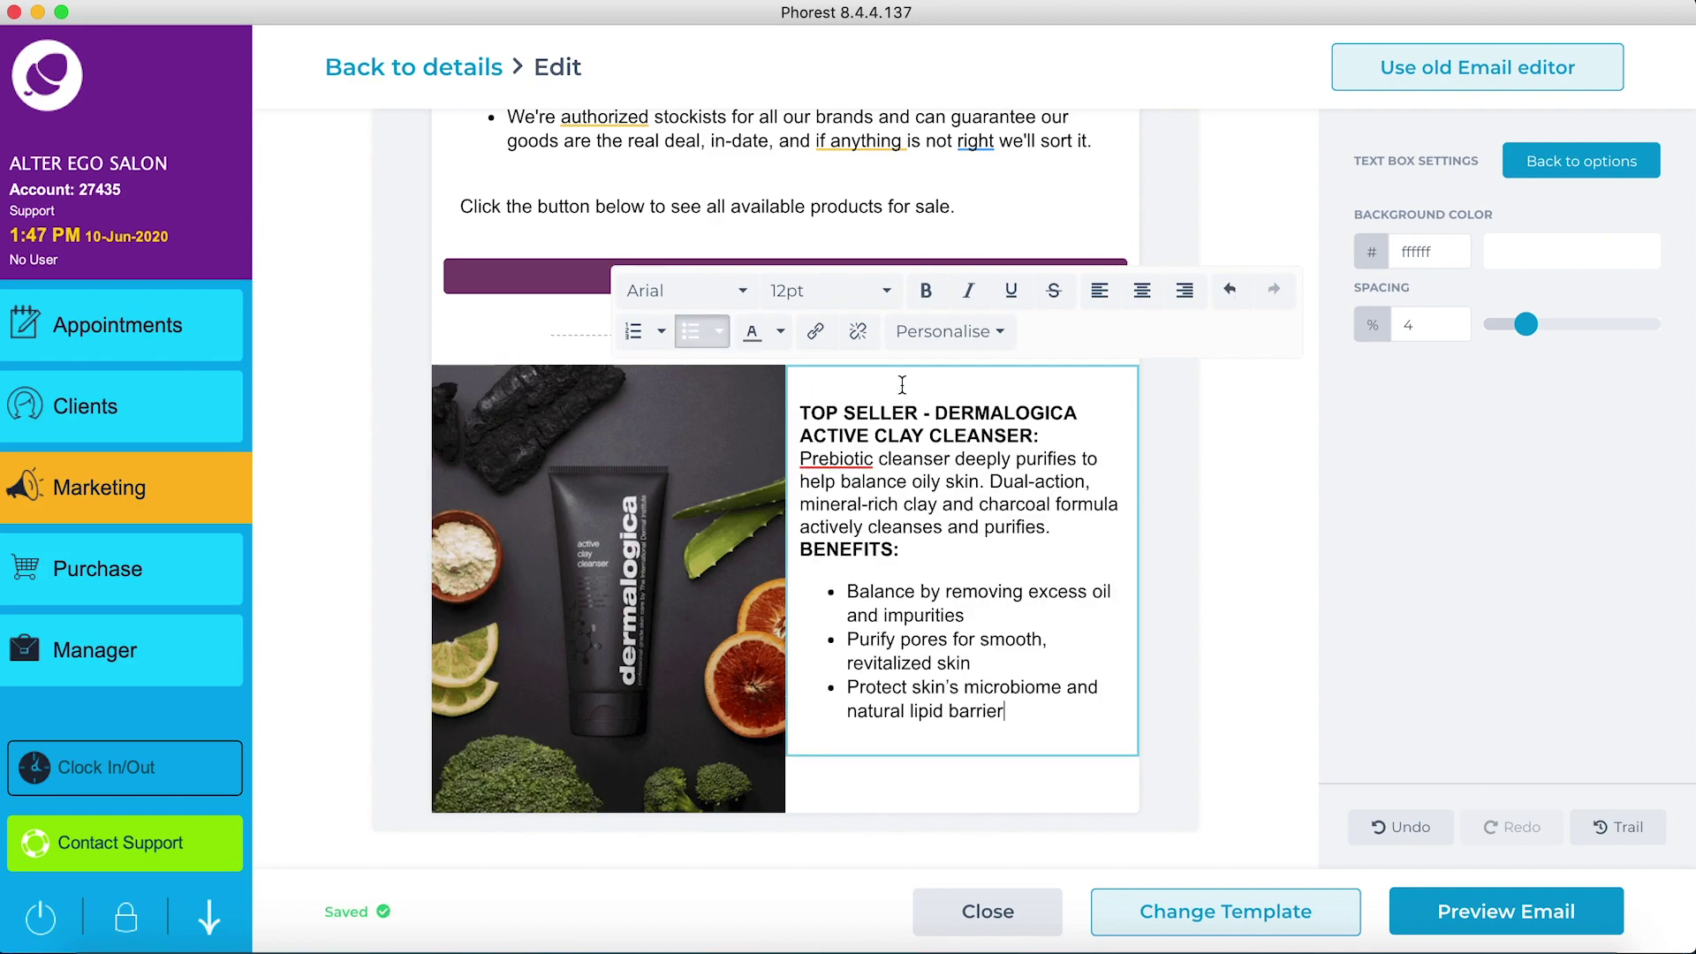
Step: Shrink the product GIF to 84% size and link it to the Active Clay Cleanser product
click(682, 455)
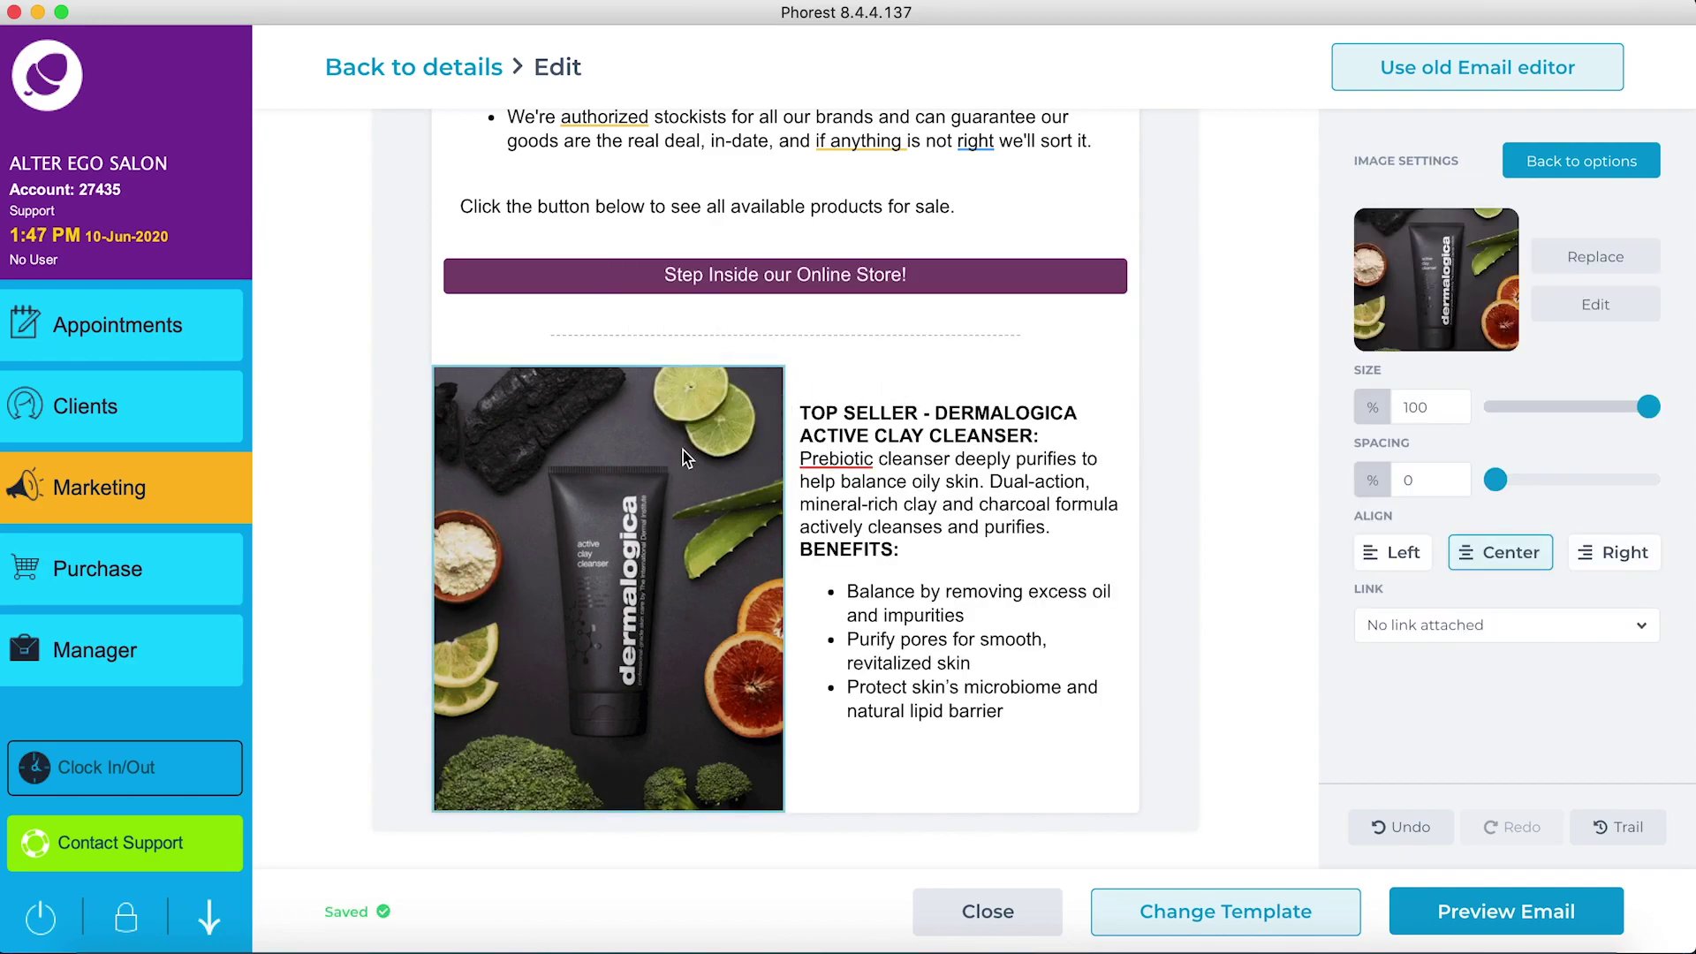
drag(1648, 406, 1626, 414)
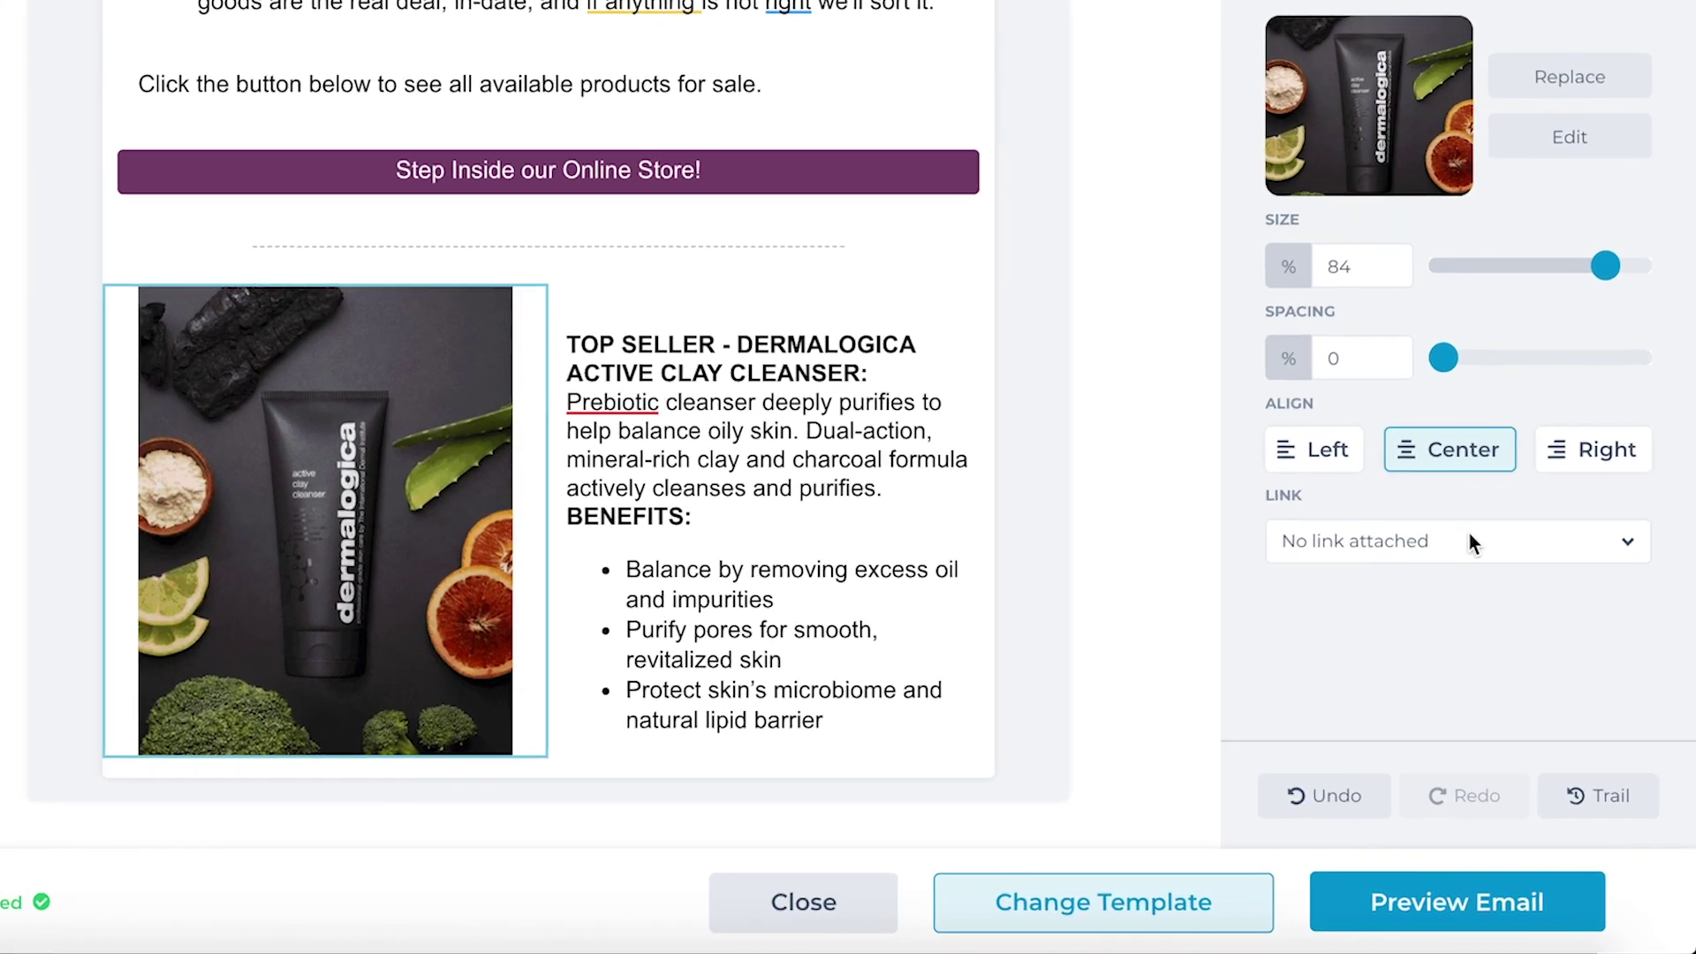
click(1515, 625)
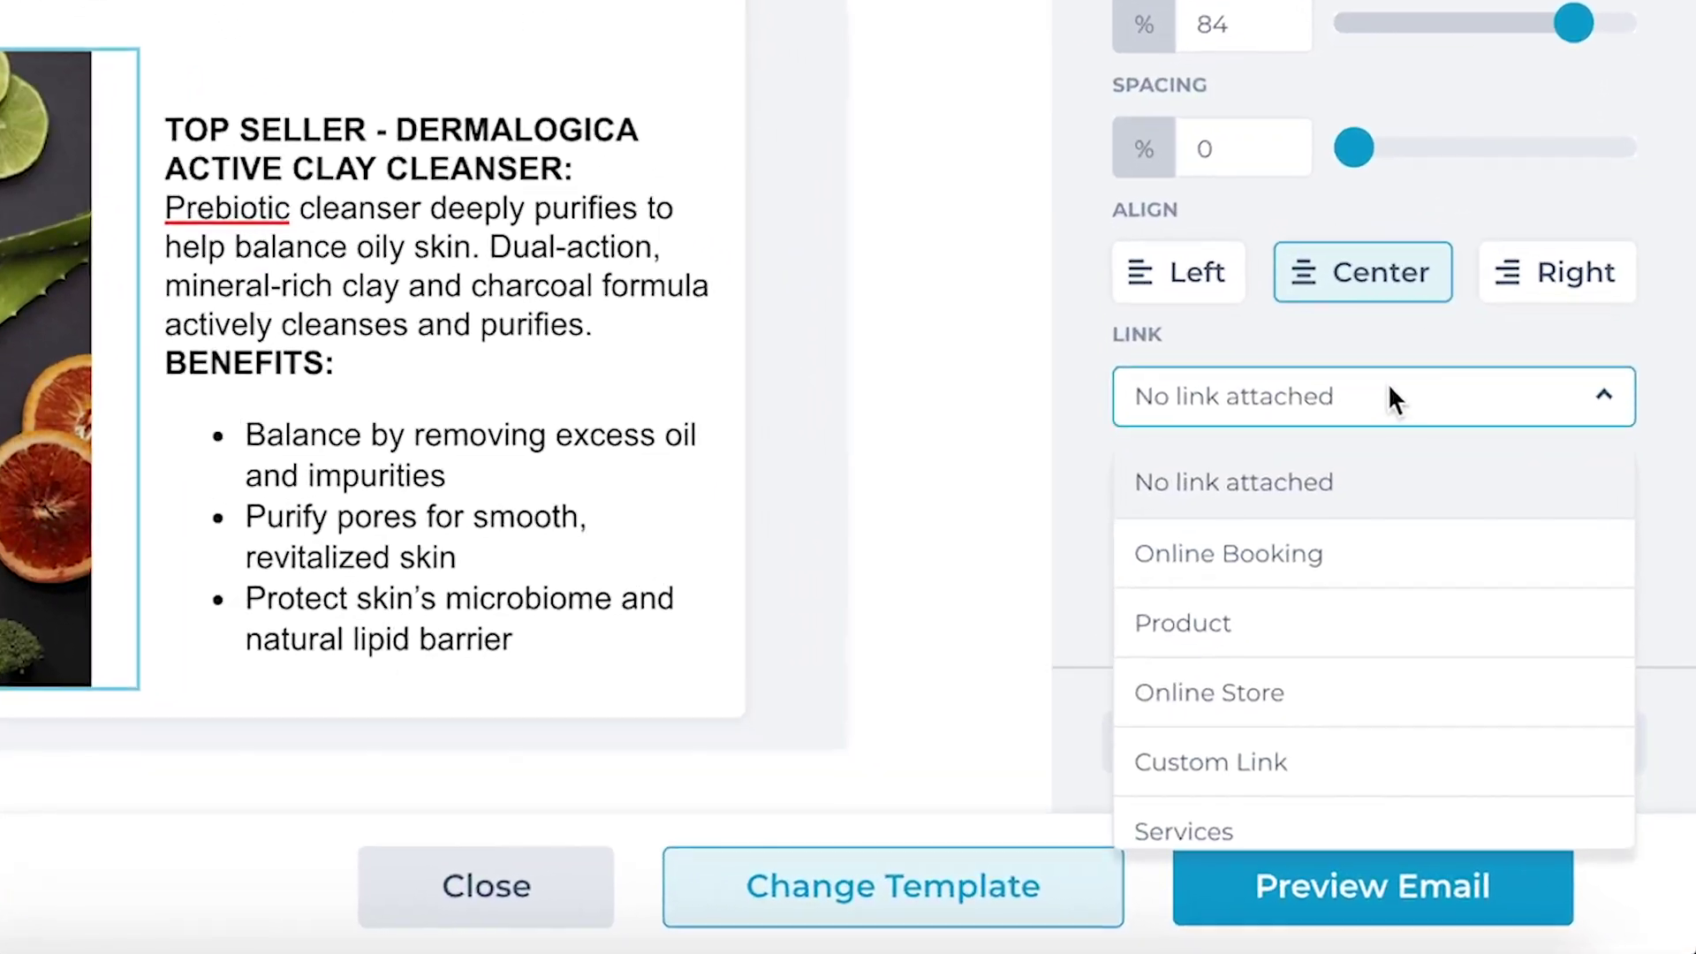
click(1204, 589)
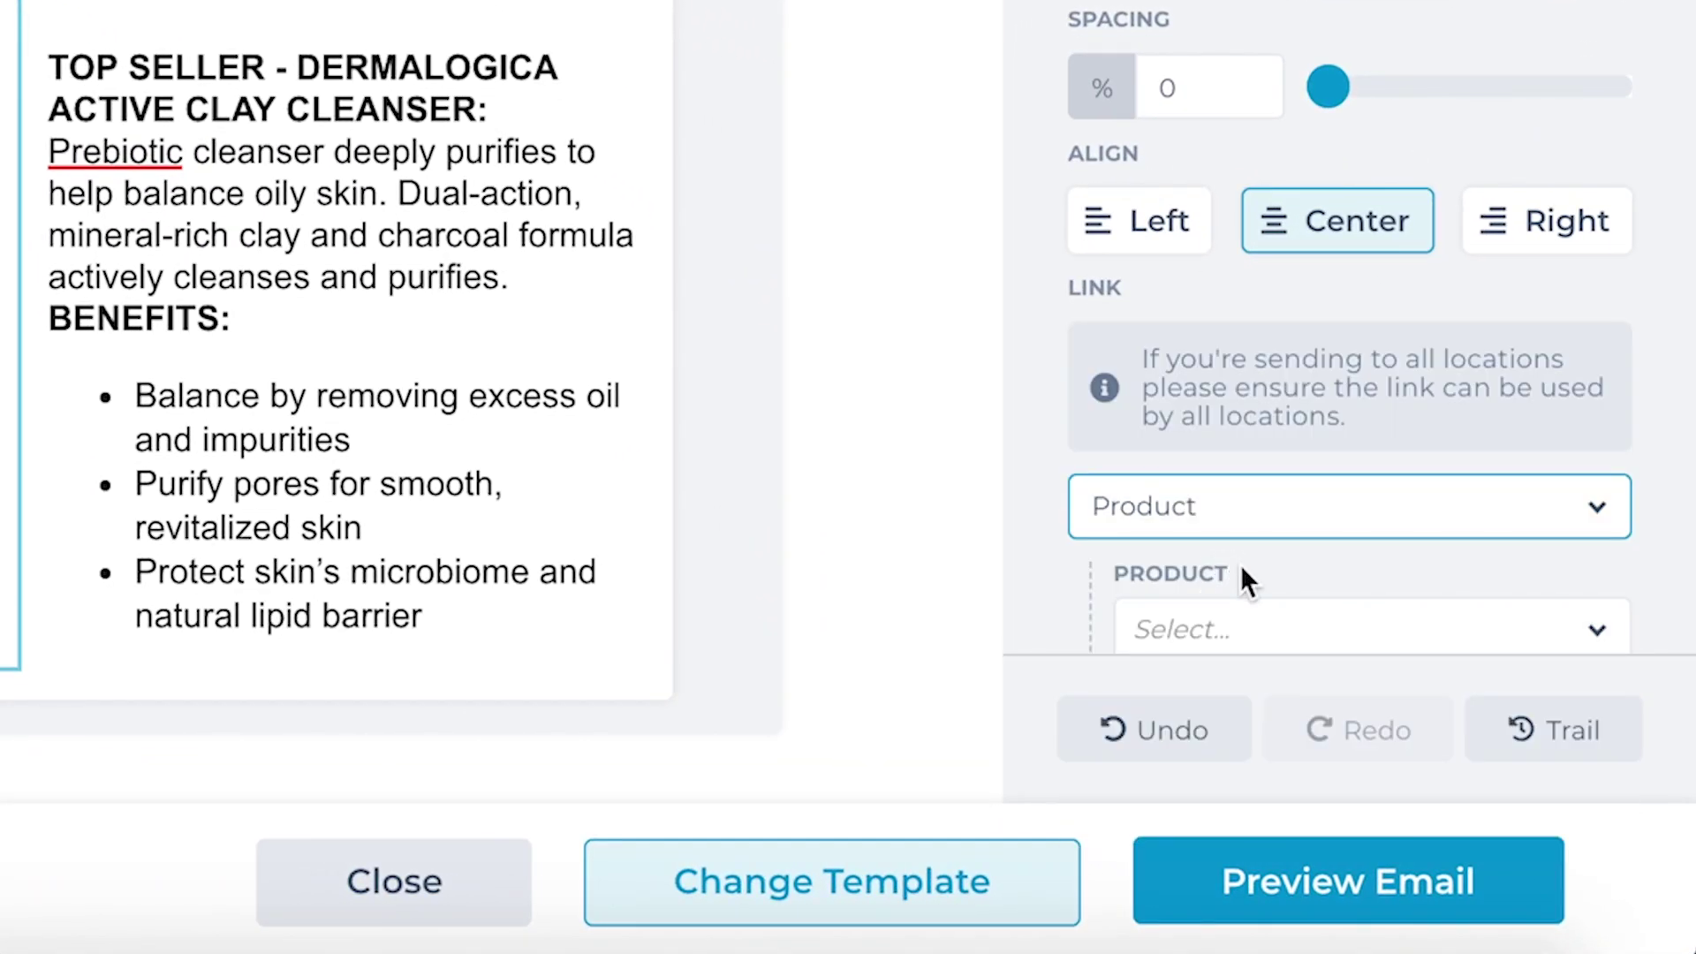
scroll(1269, 565, down, 1)
click(1269, 566)
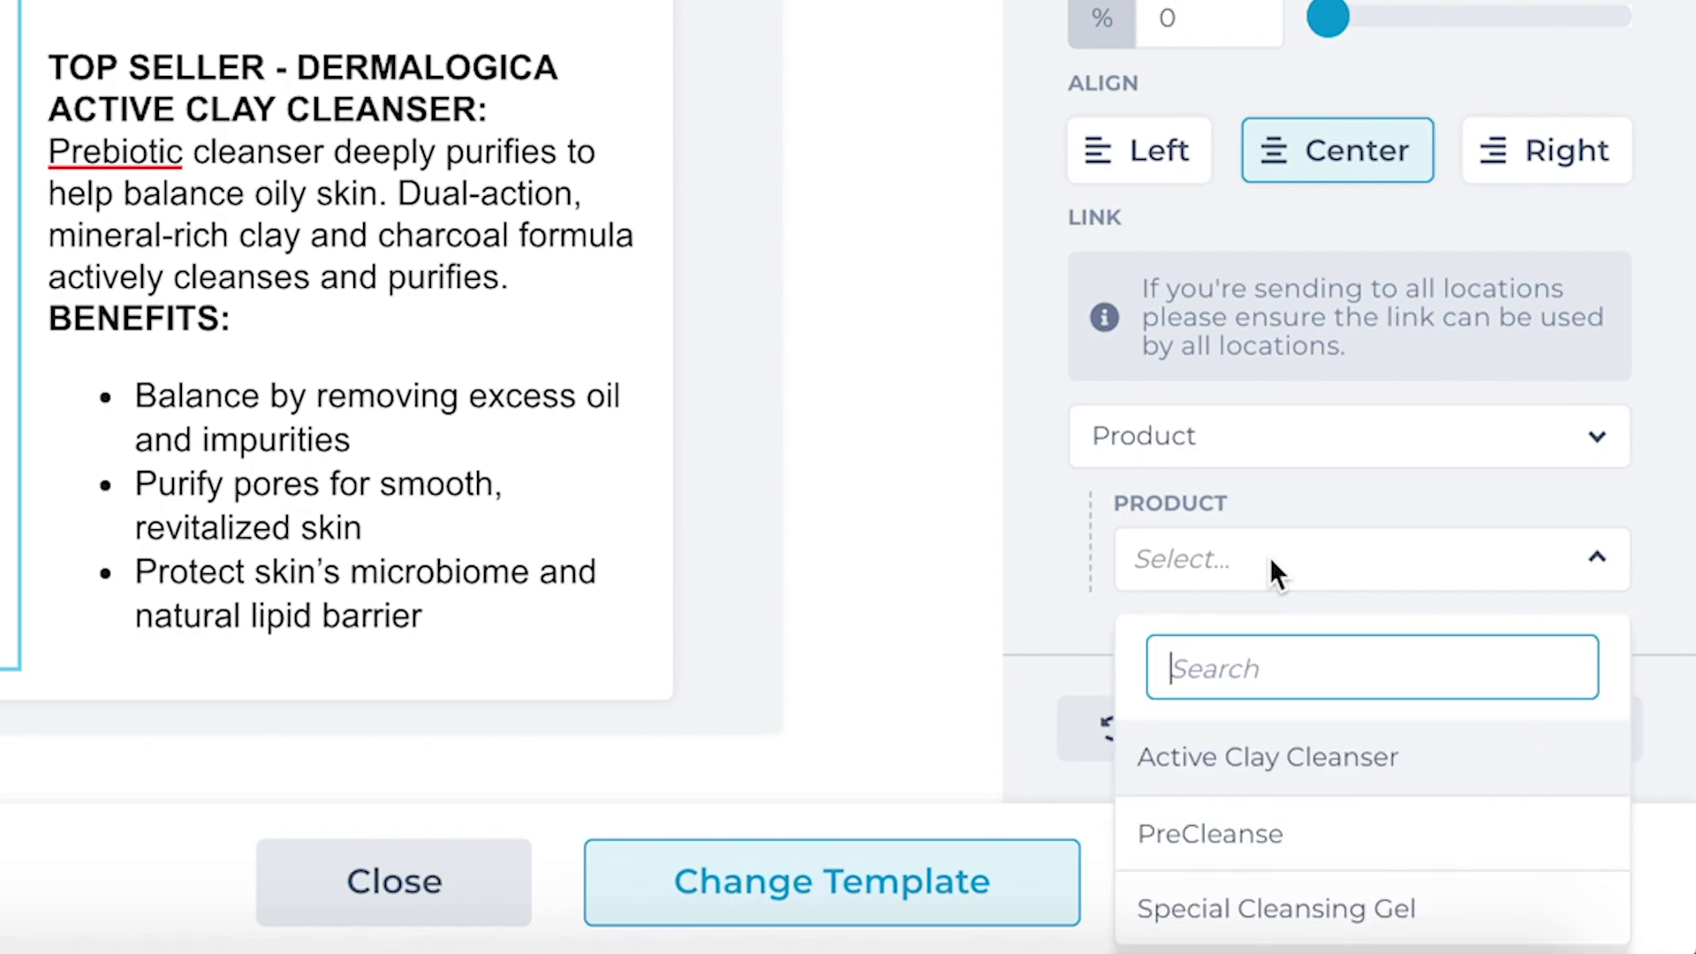
click(1288, 760)
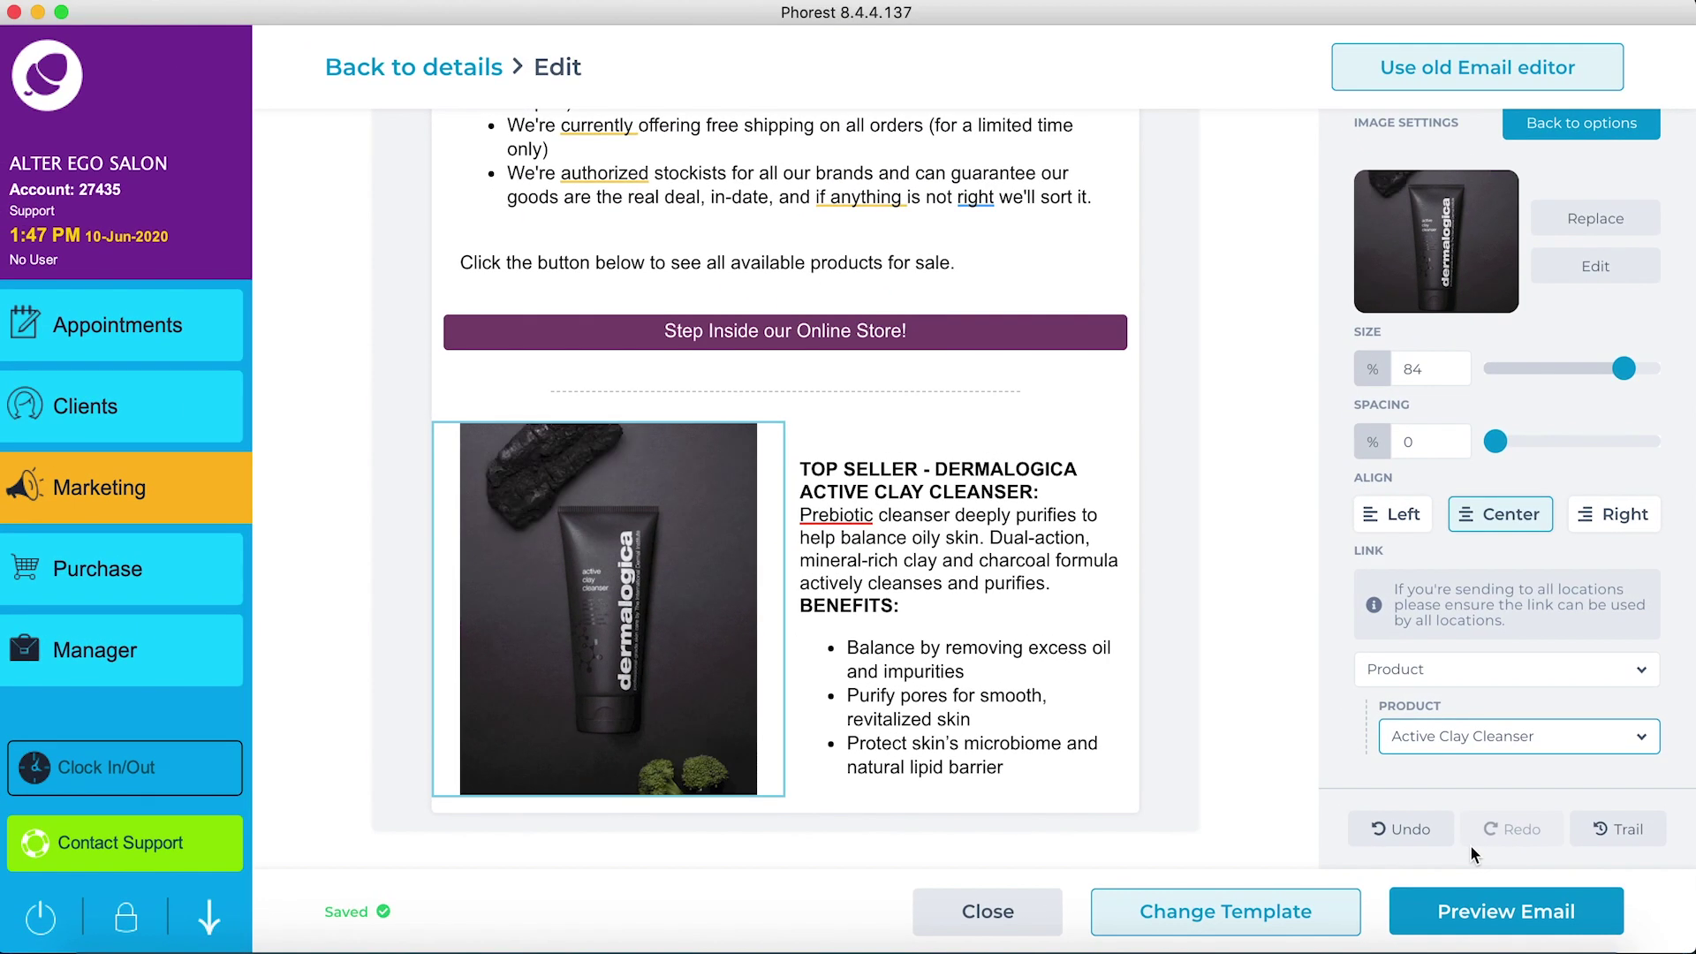
Step: Add a one-column text box reading 'Happy Shopping!' with a Salon Name tag on the next line
click(1558, 133)
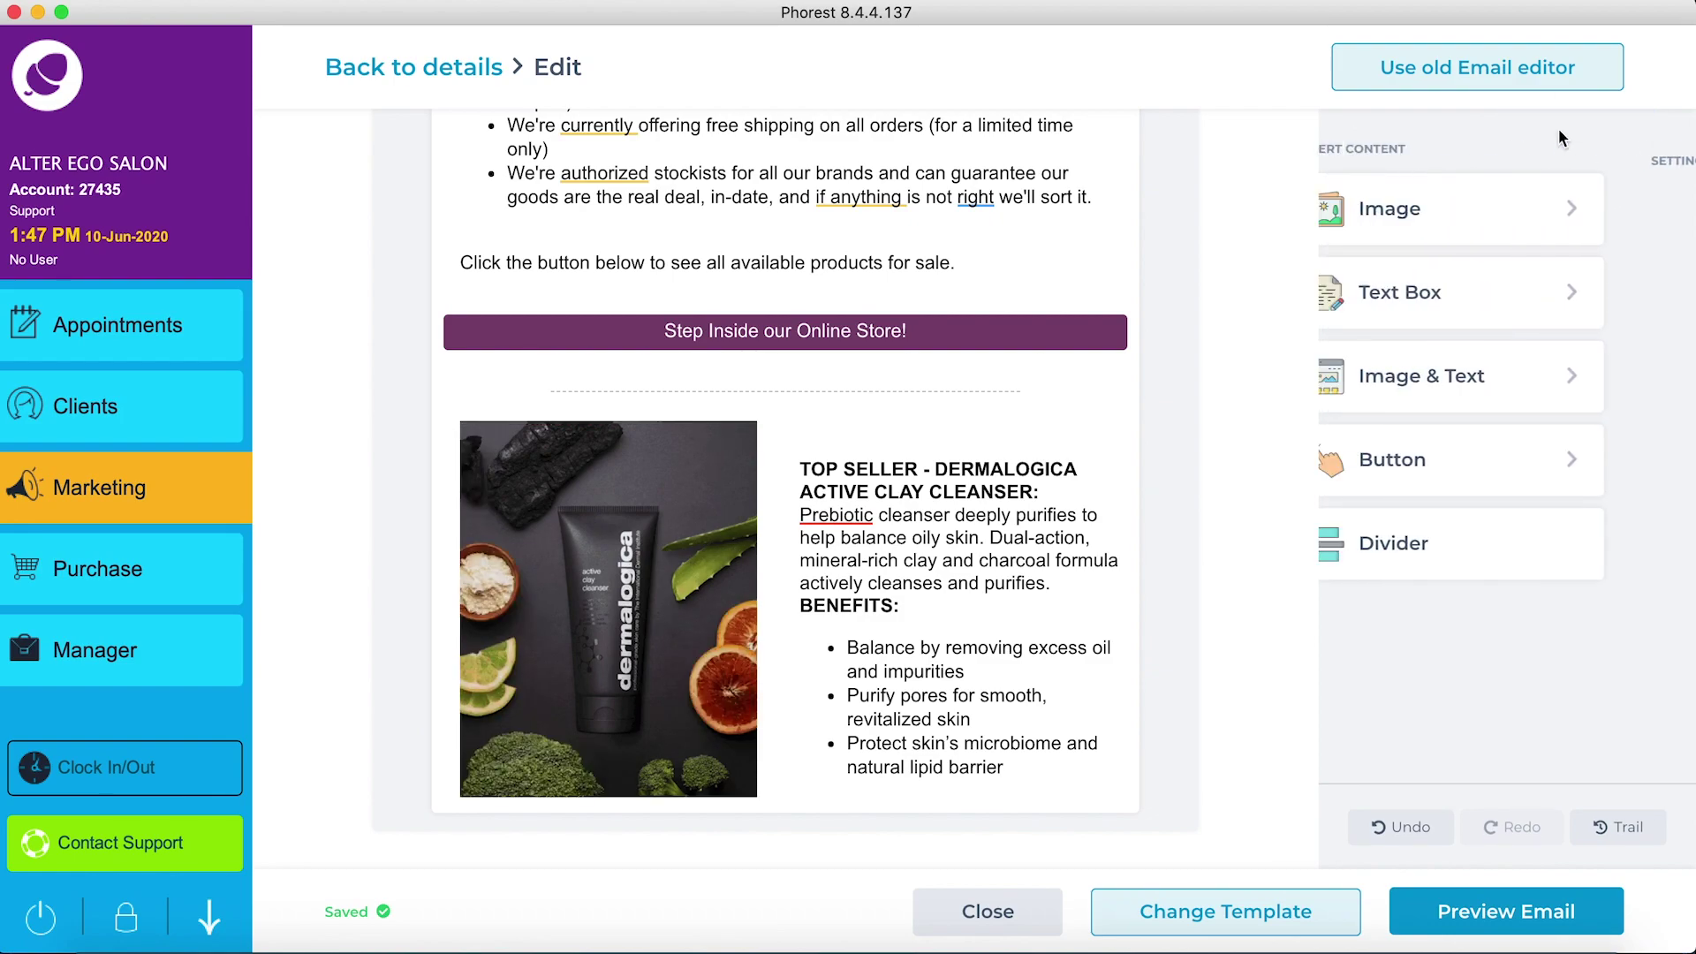
click(1492, 297)
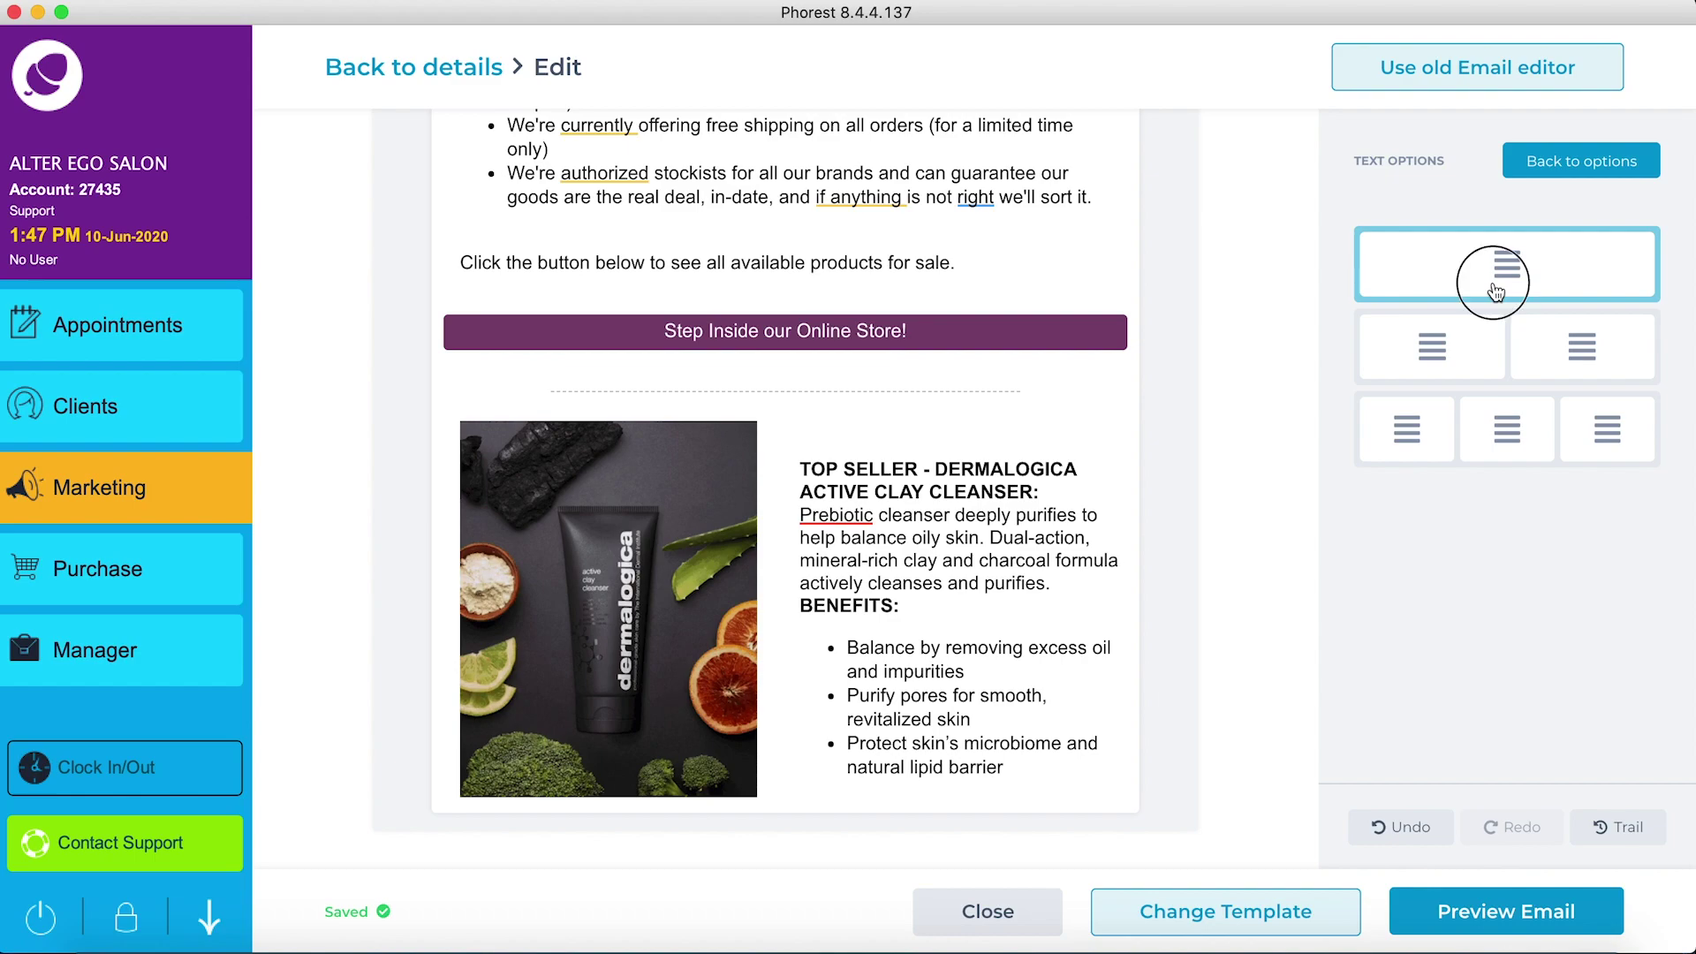
click(1495, 290)
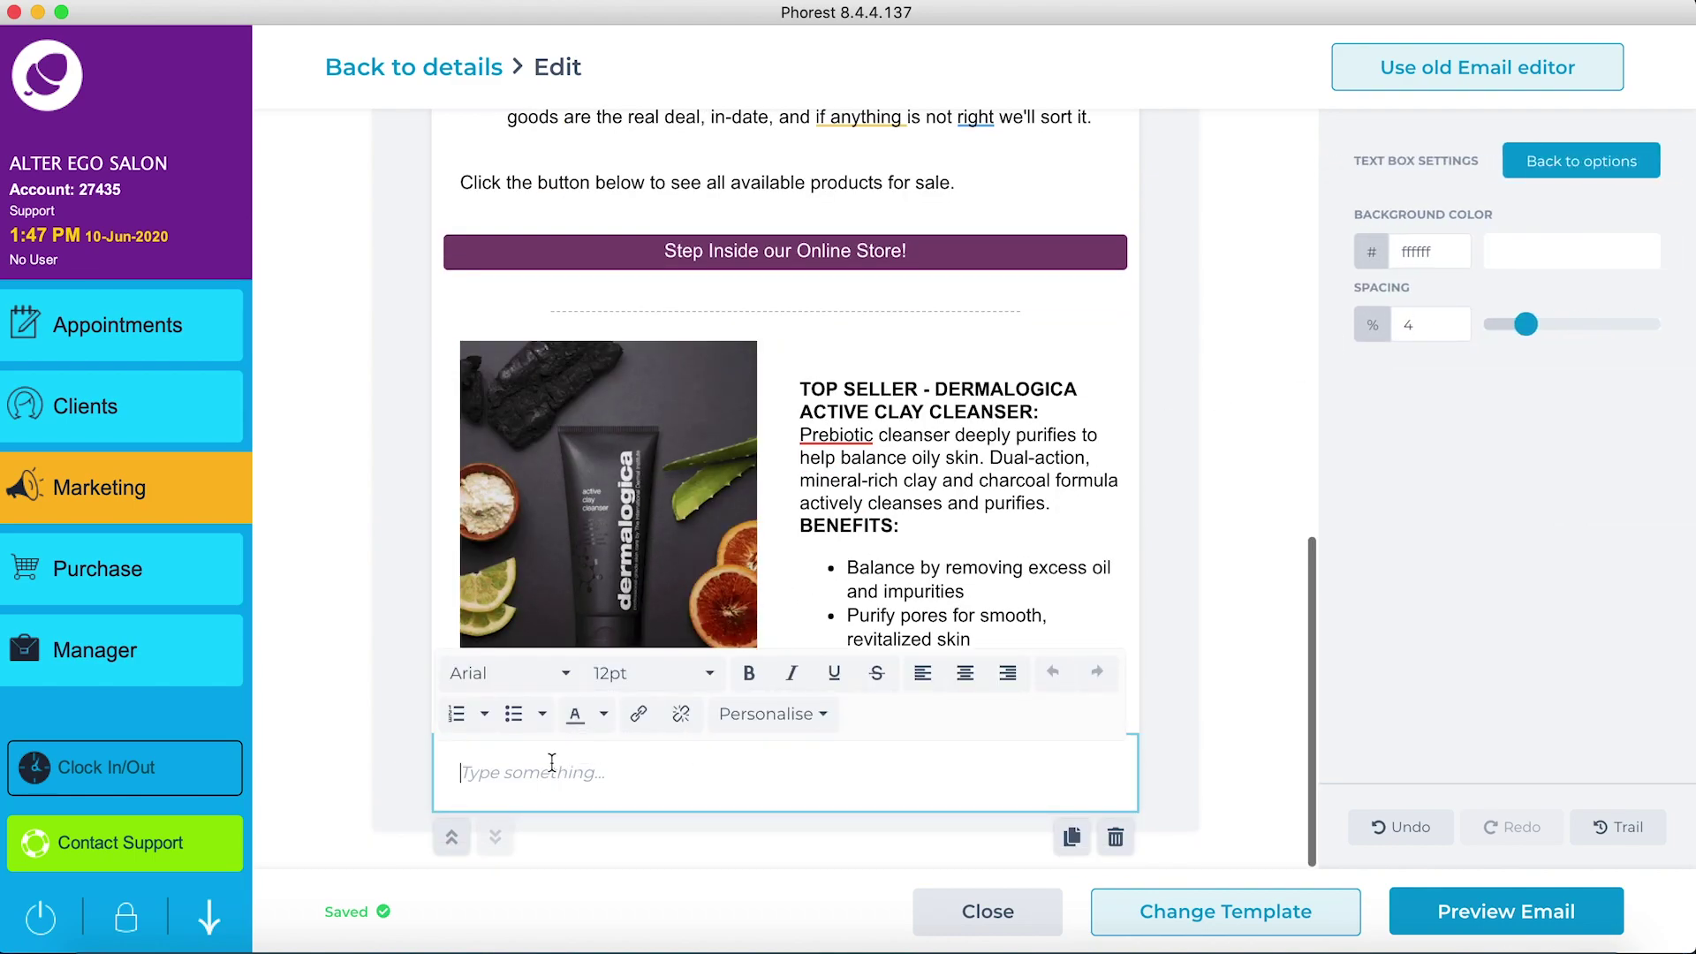
text(Happy Shopping)
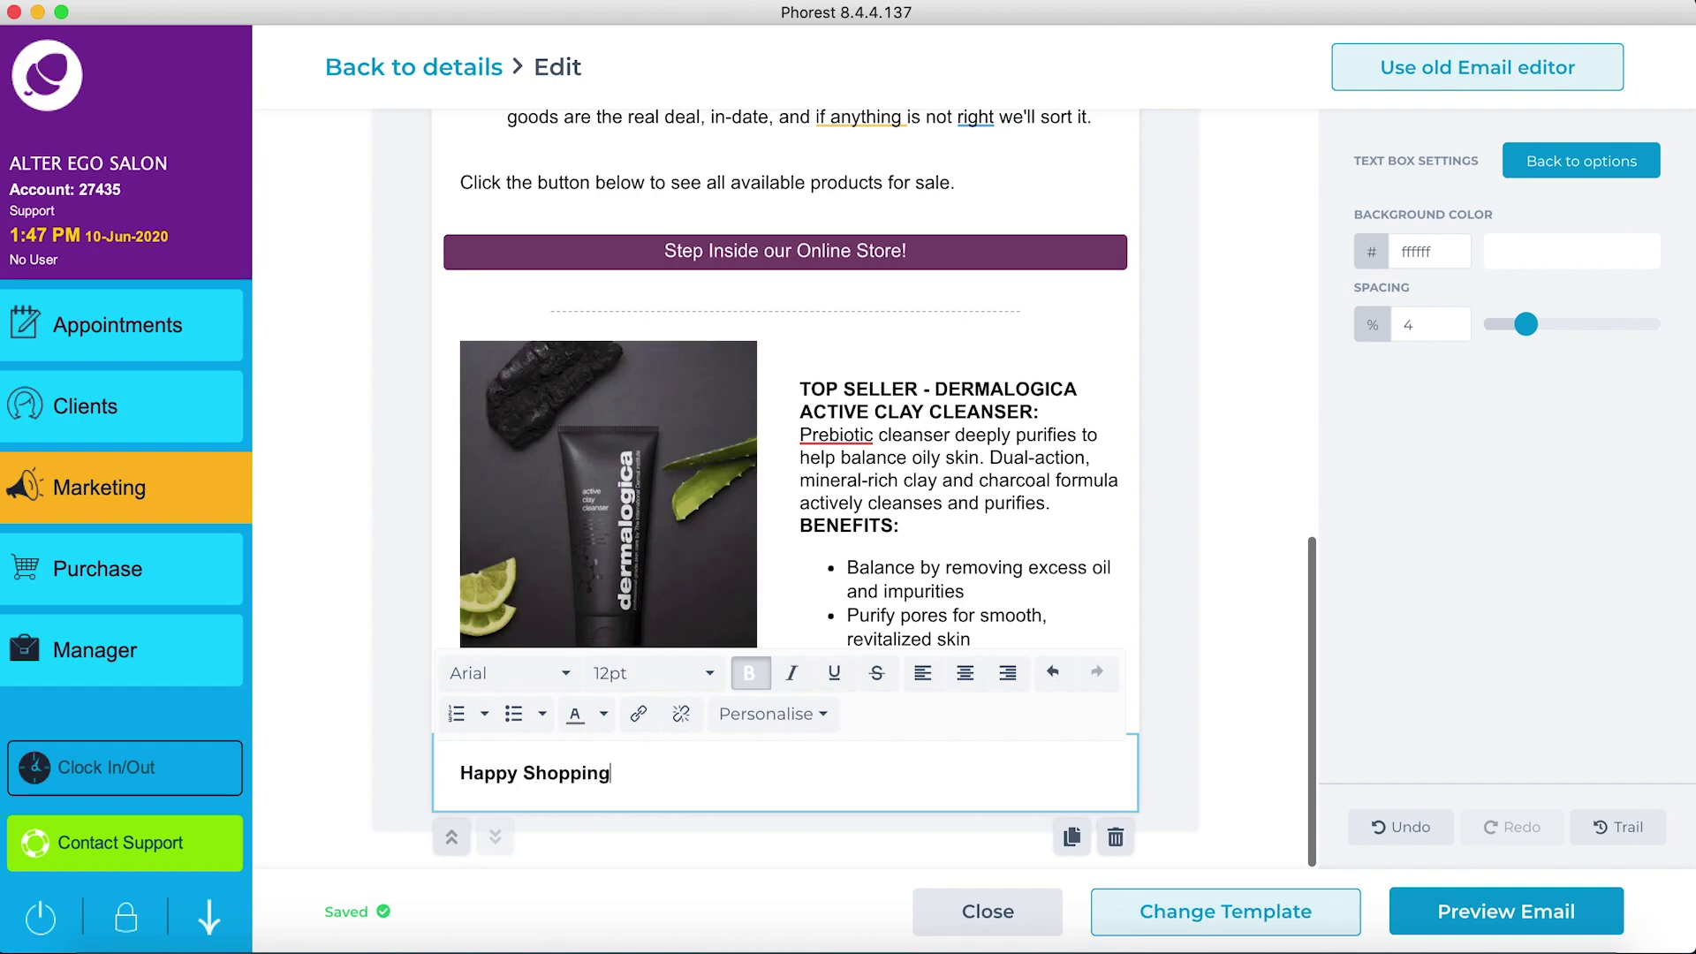
text(!)
key(Return)
click(758, 720)
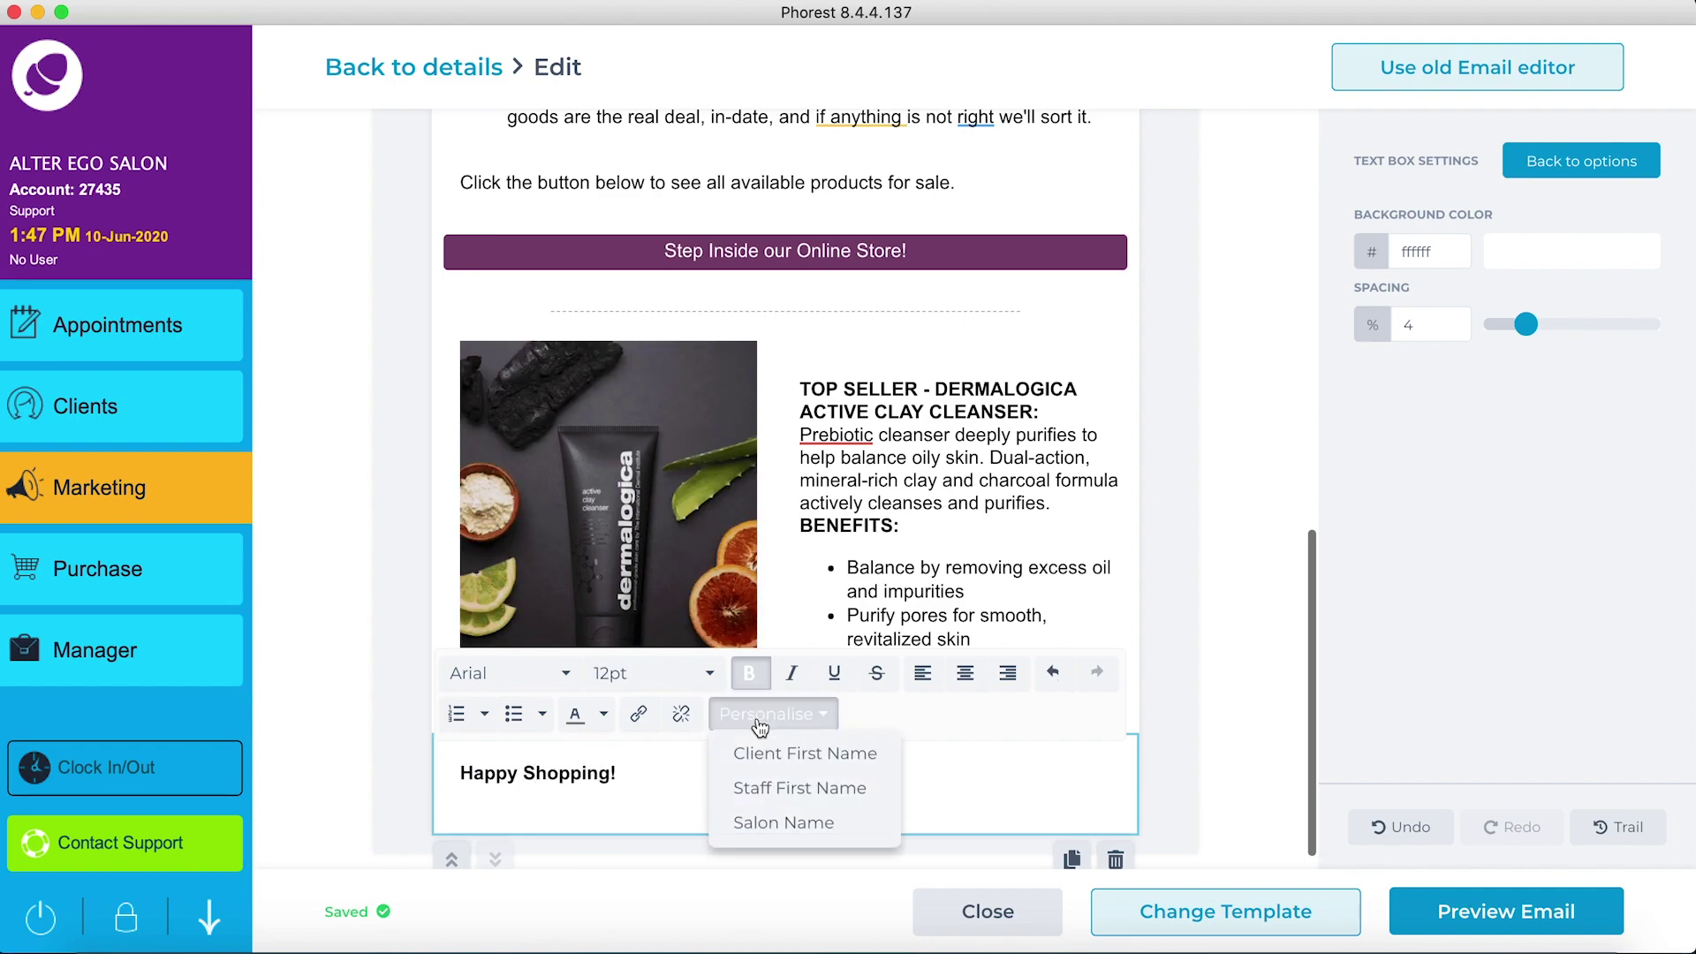
click(759, 820)
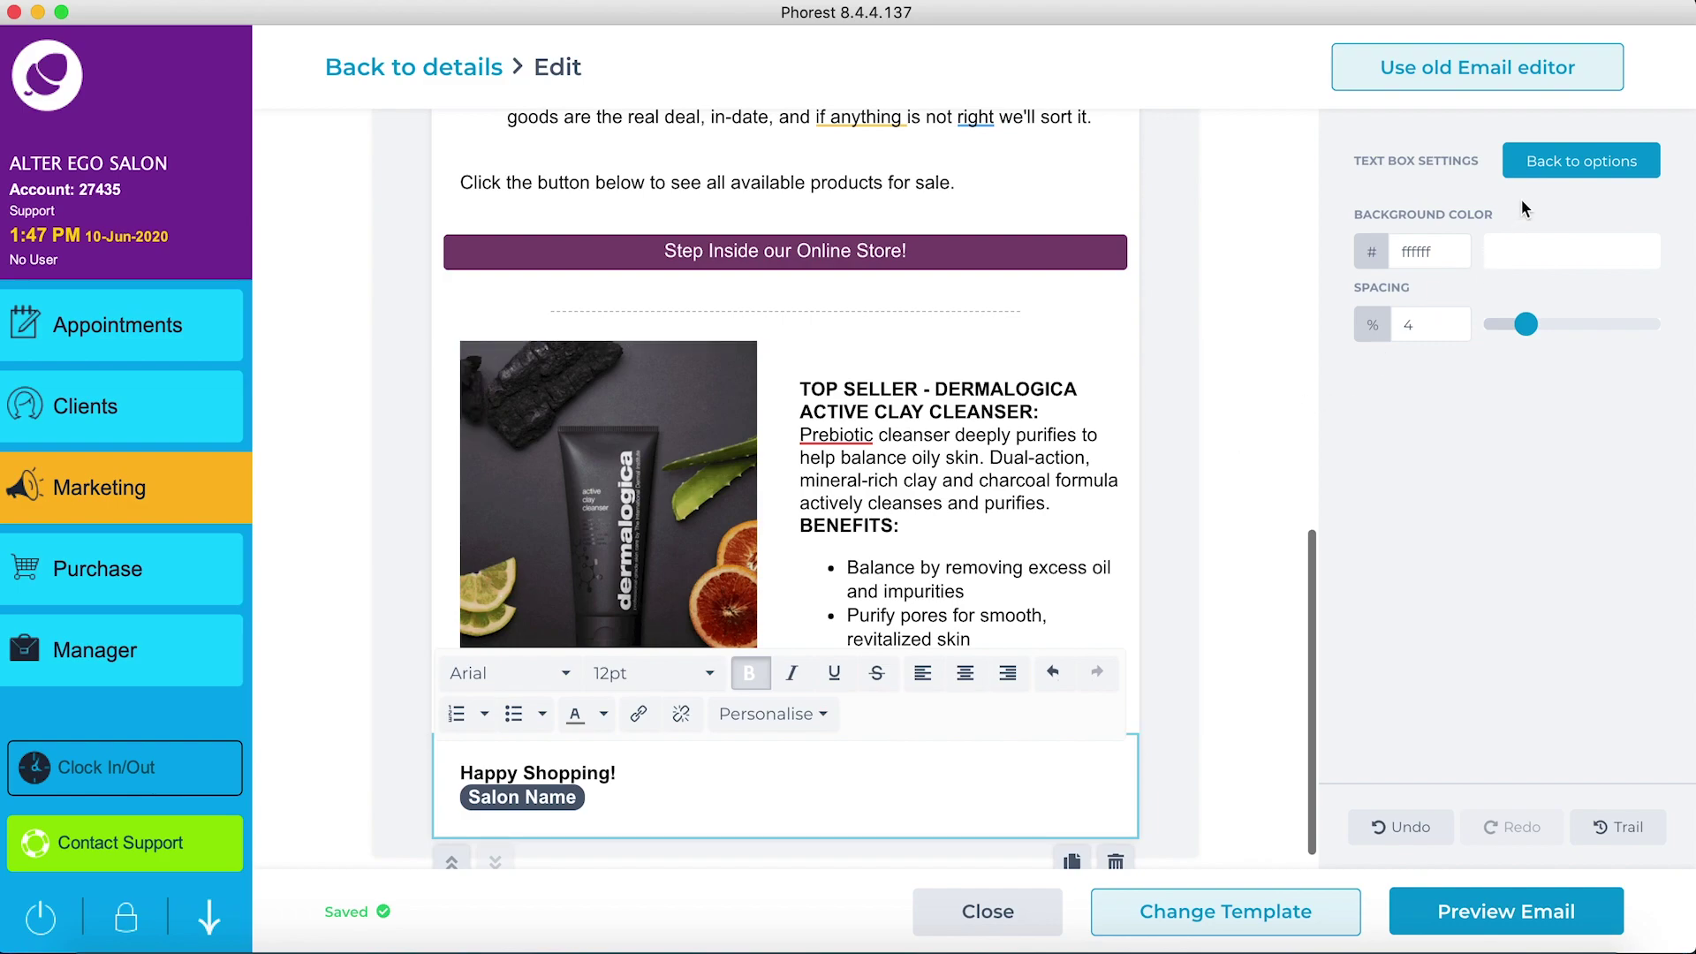
click(1554, 163)
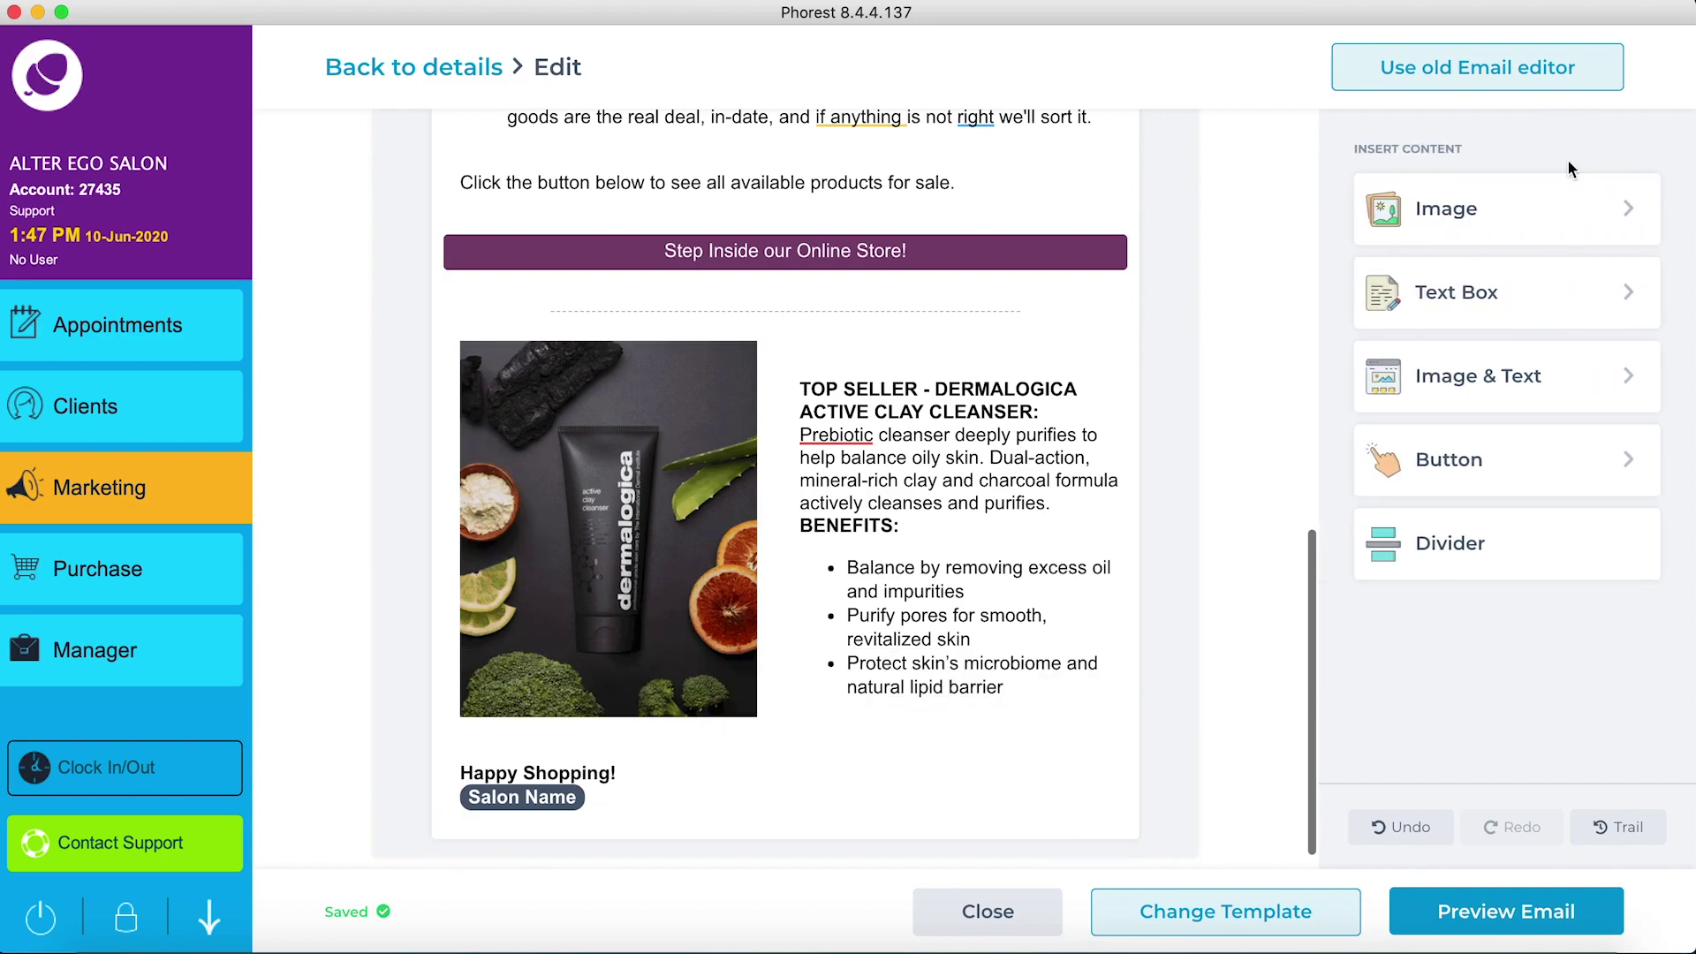
click(1526, 281)
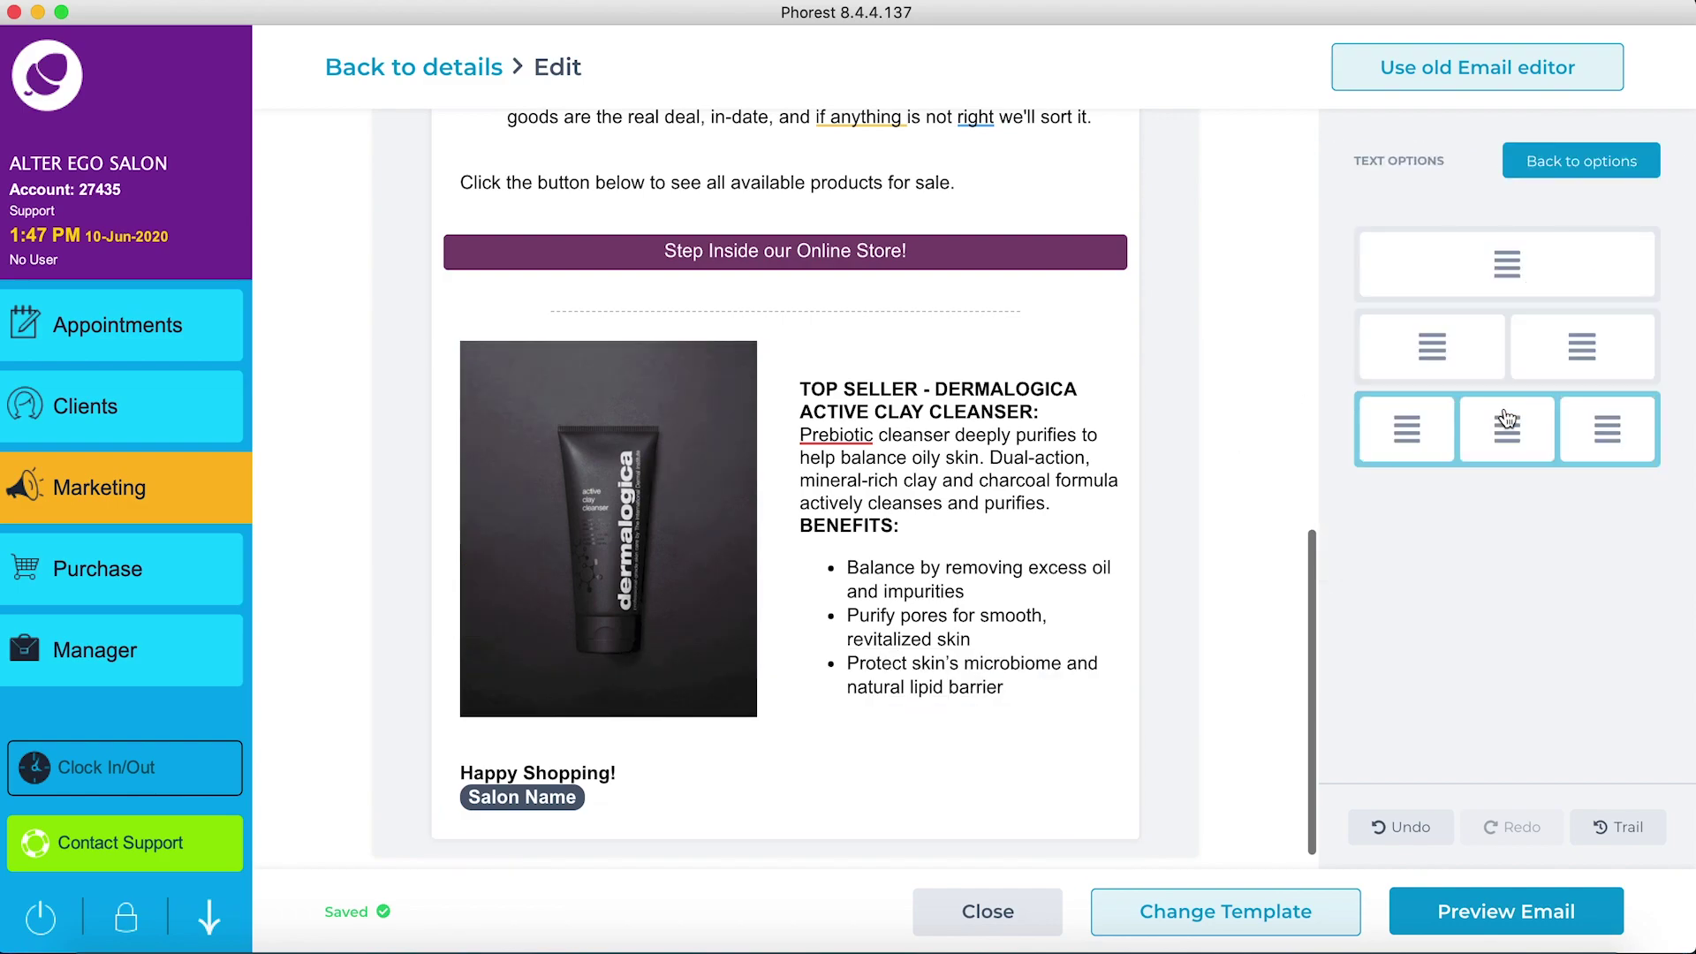
click(1509, 435)
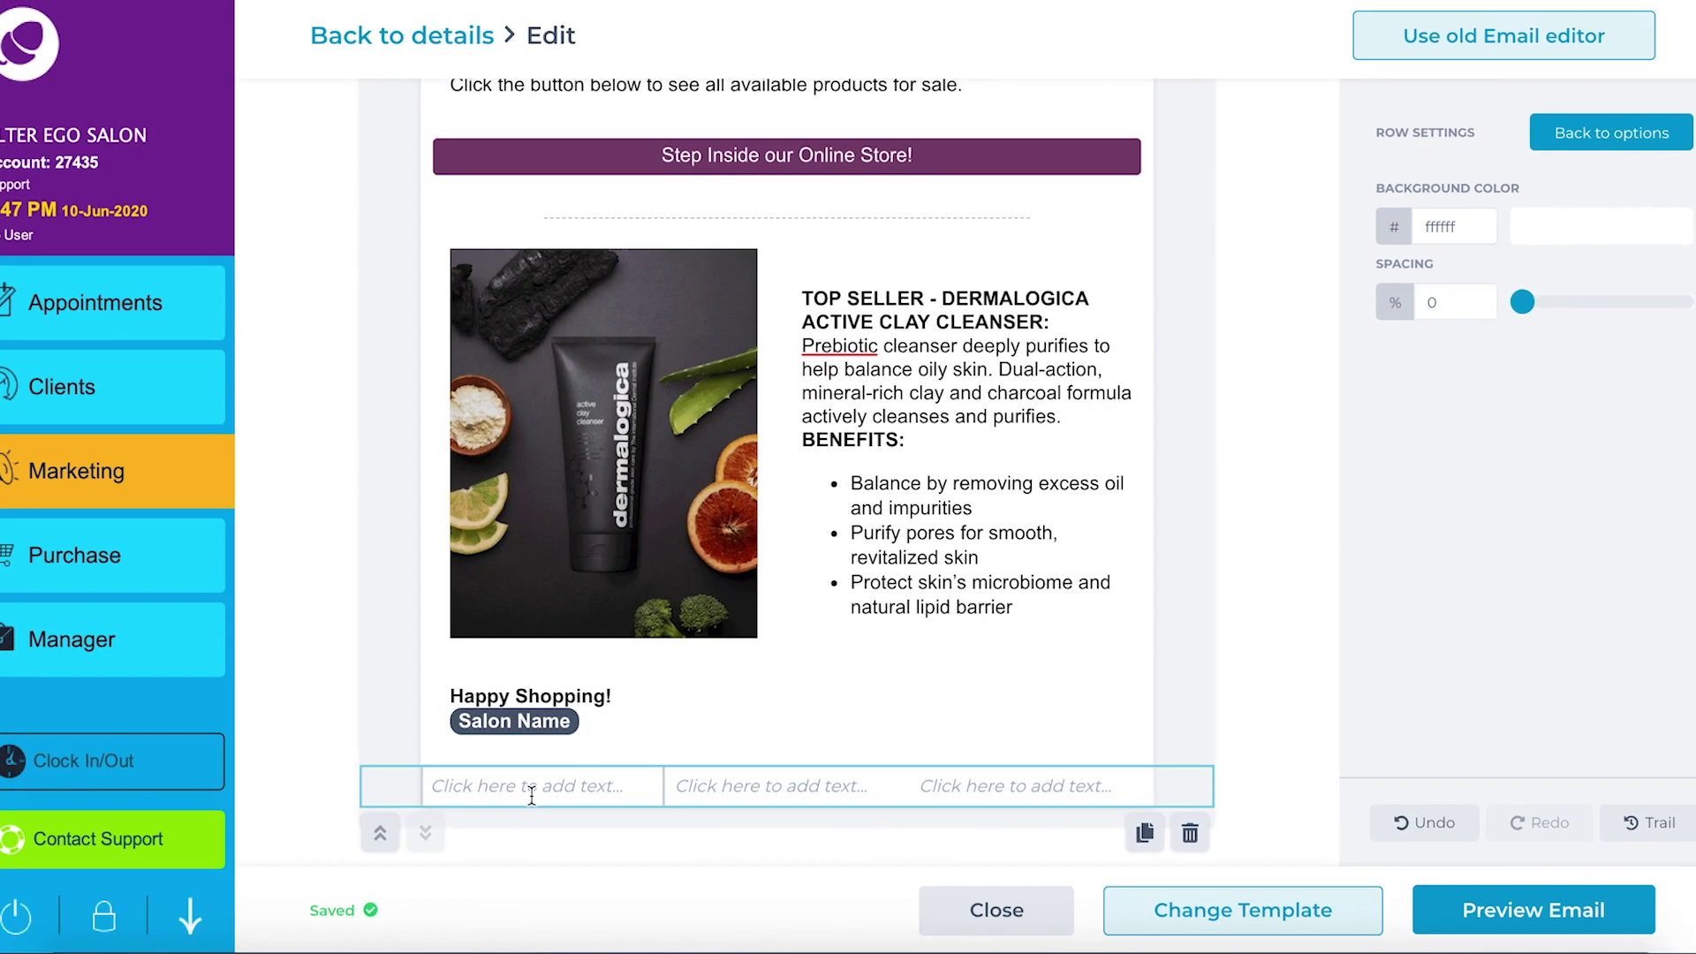
click(531, 795)
text(www.alt)
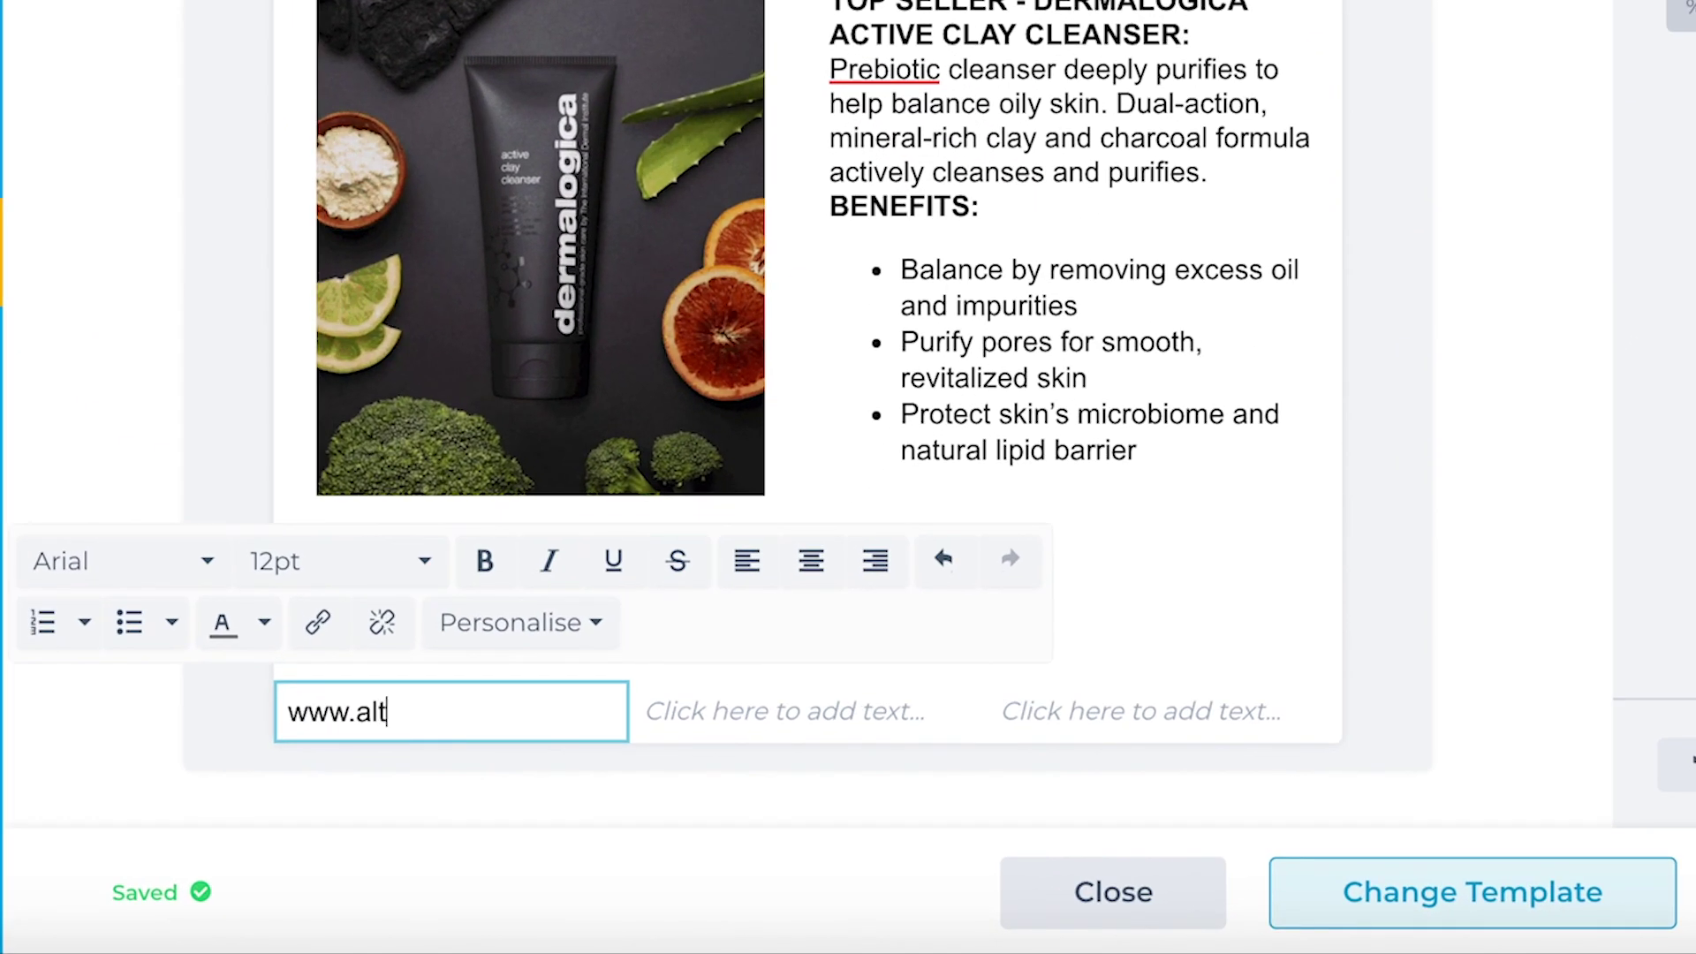
text(erego.com)
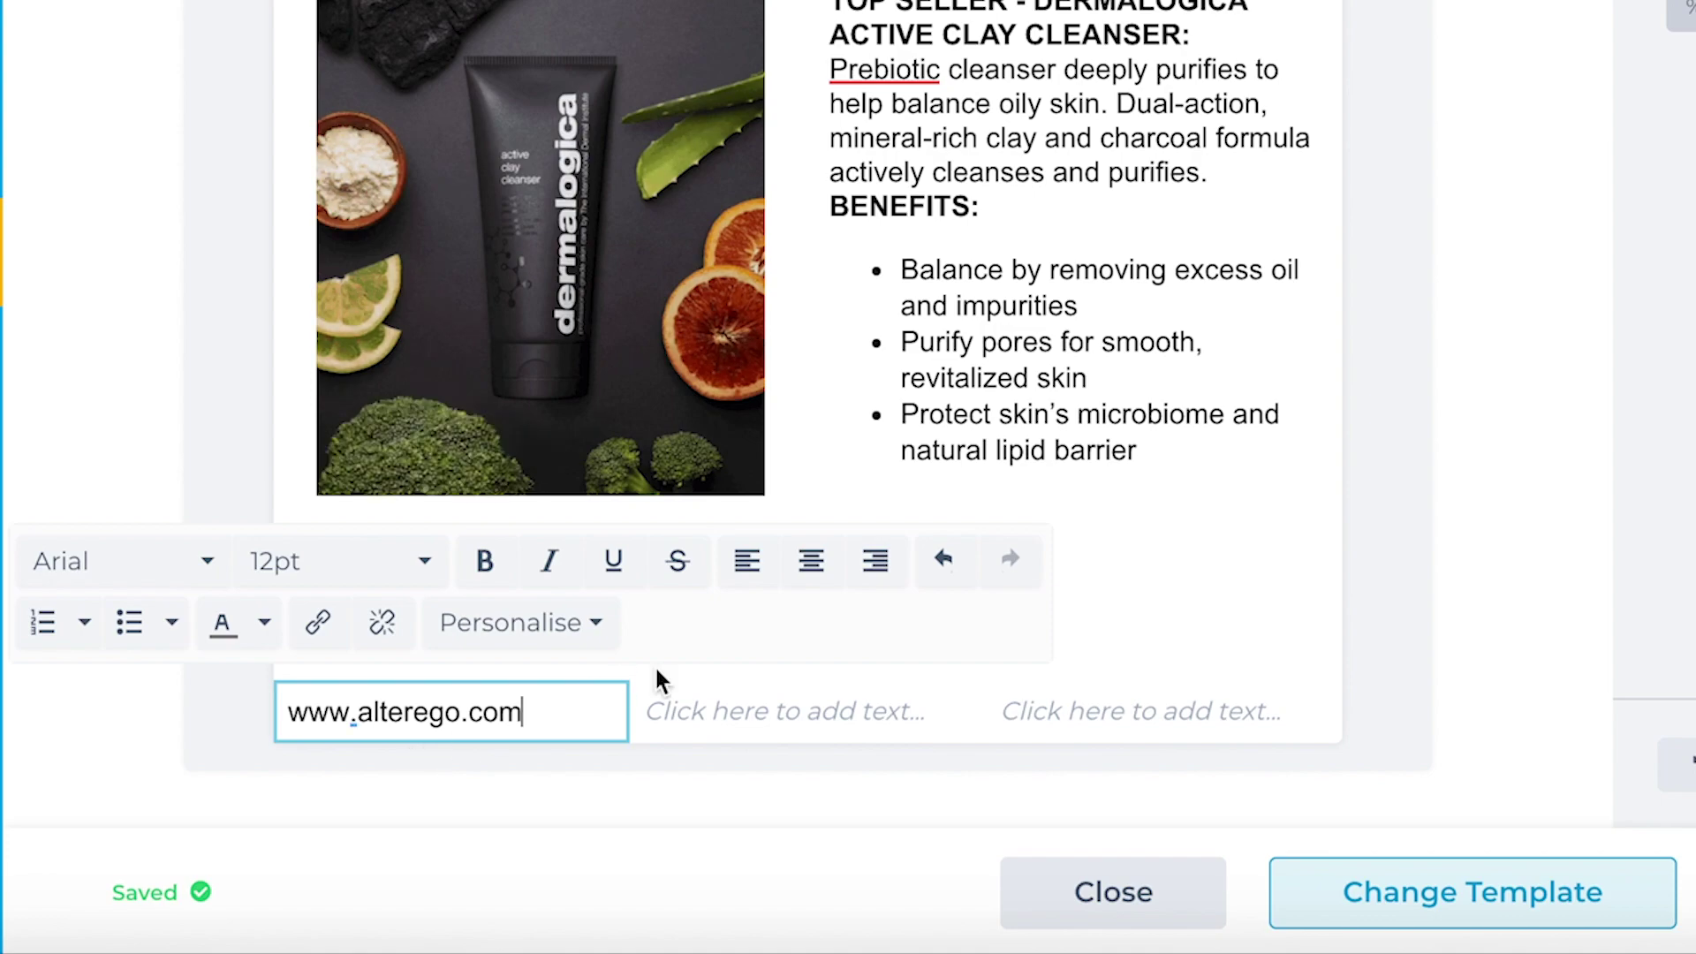
click(810, 561)
drag(585, 704, 291, 708)
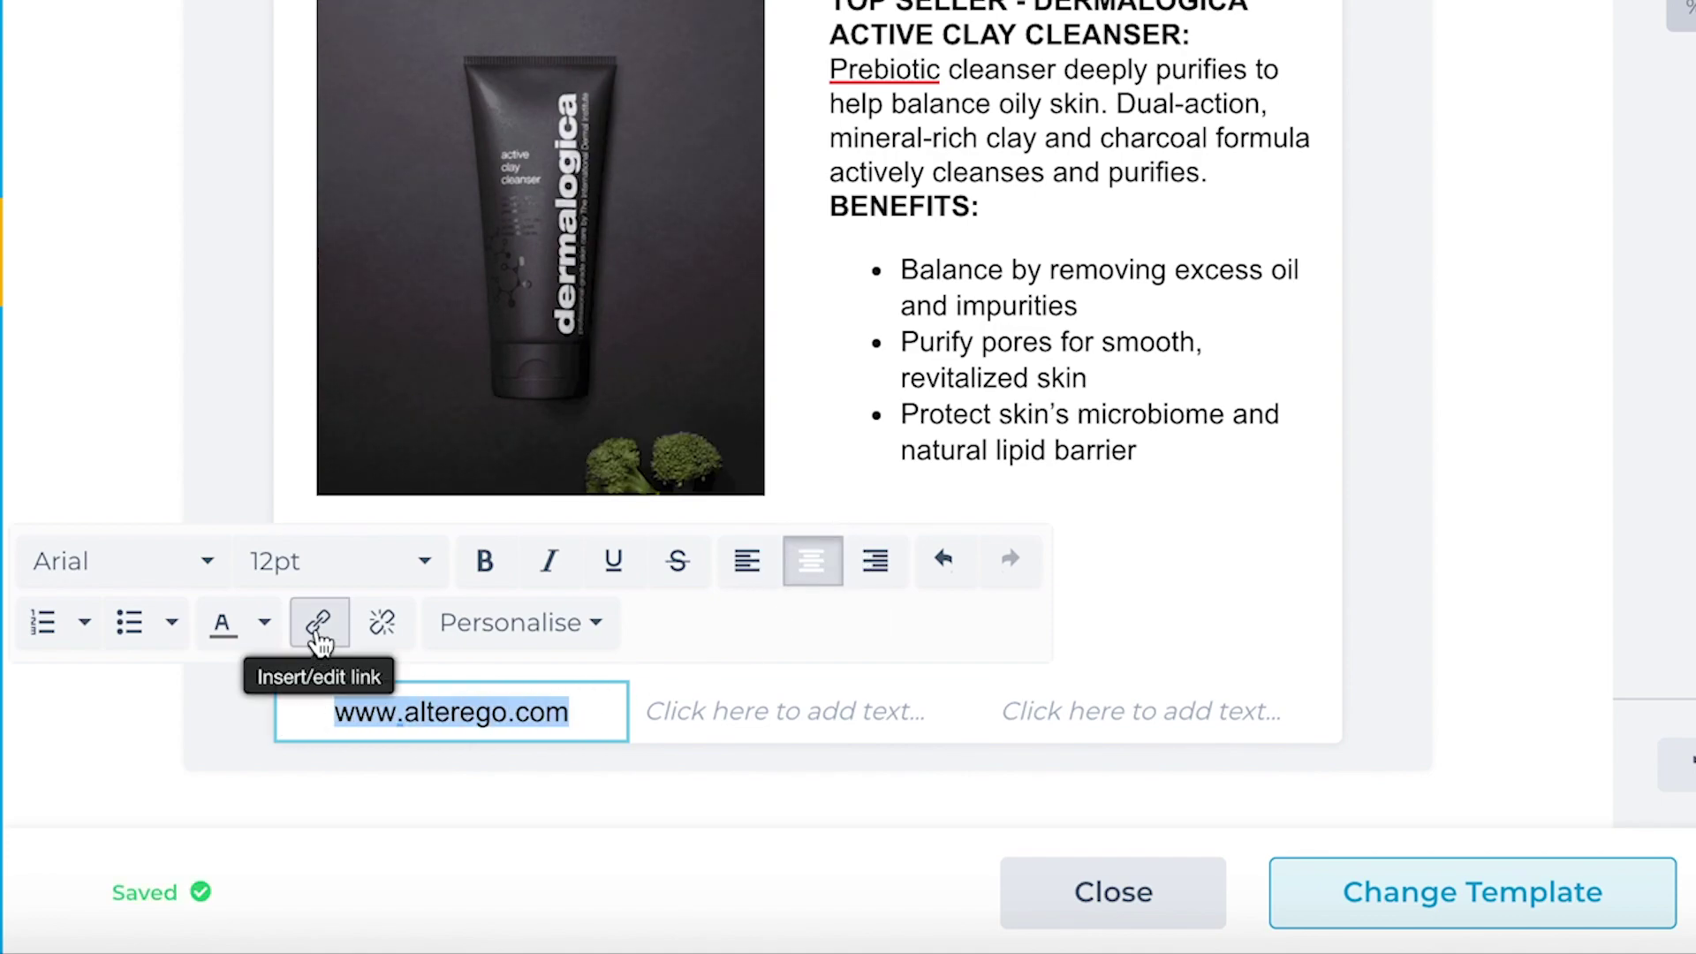
click(264, 623)
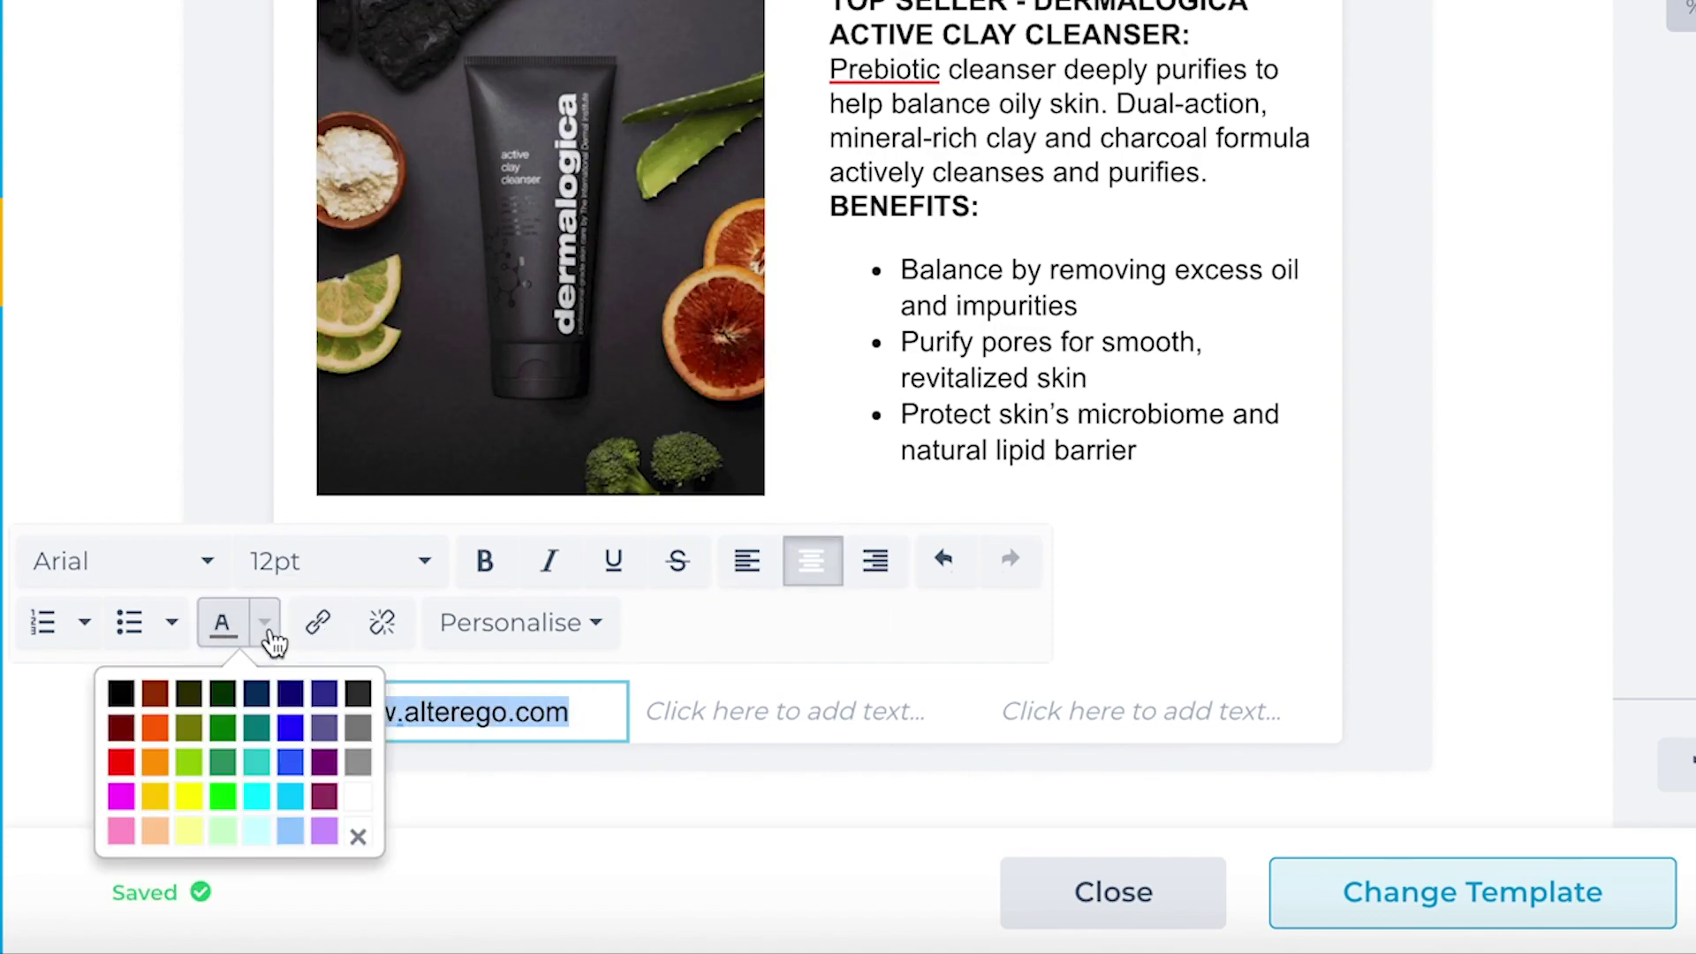
click(121, 799)
click(777, 704)
text(Ins)
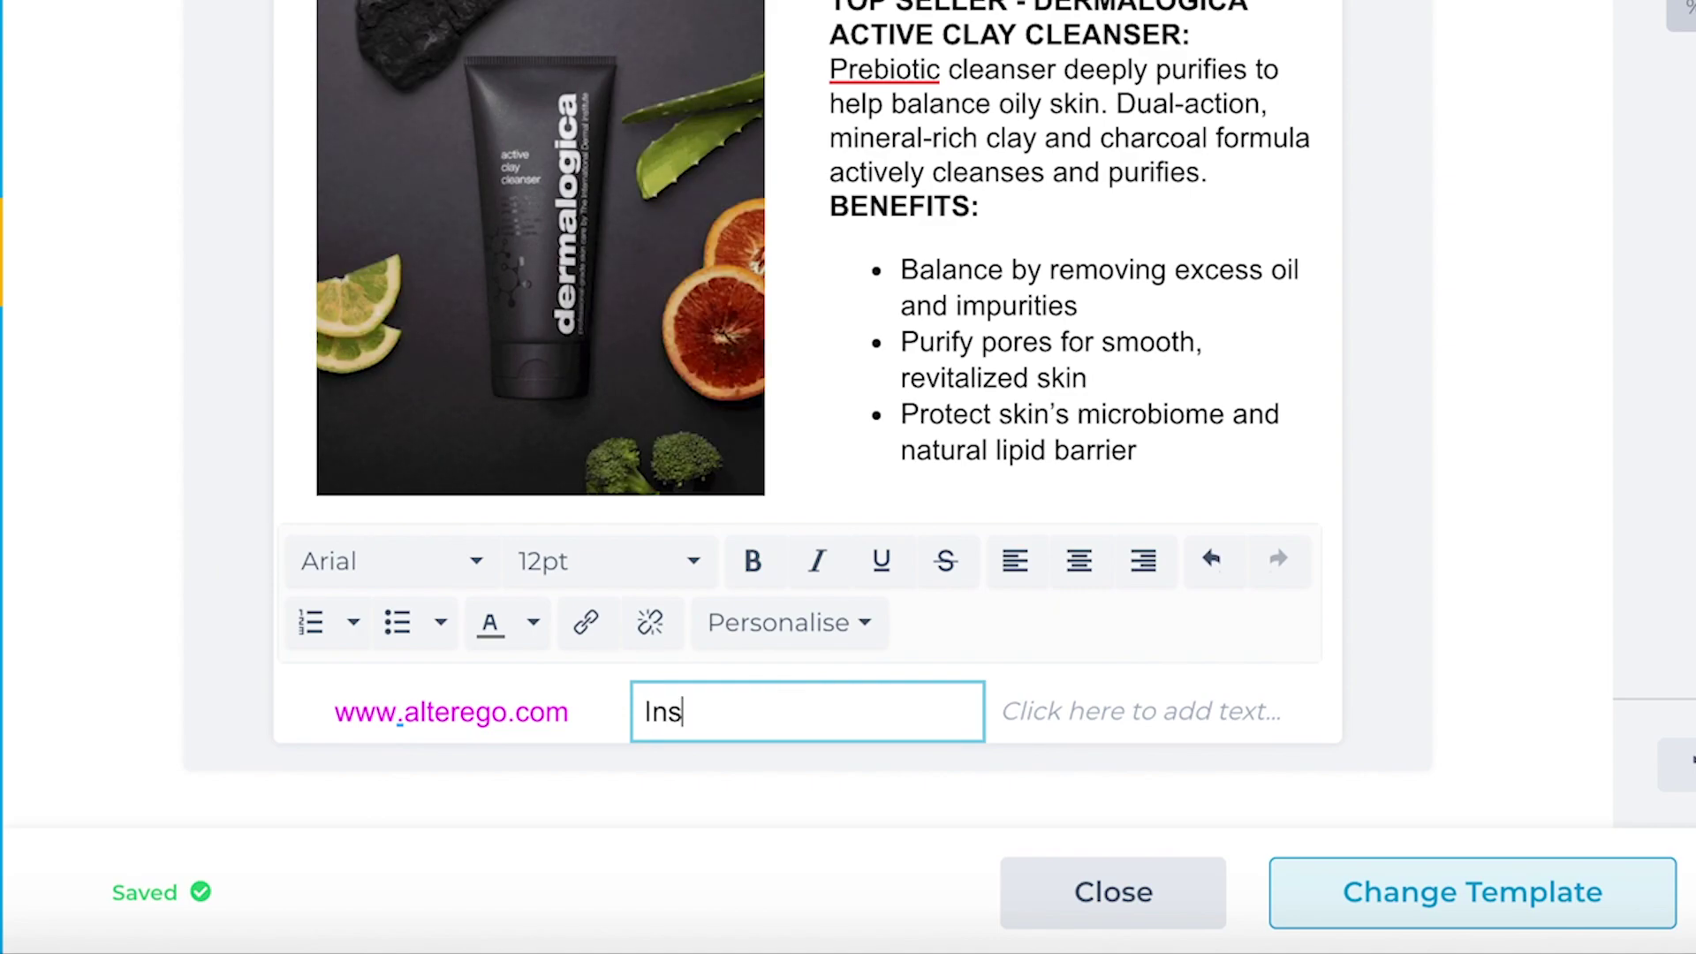
text(tagram)
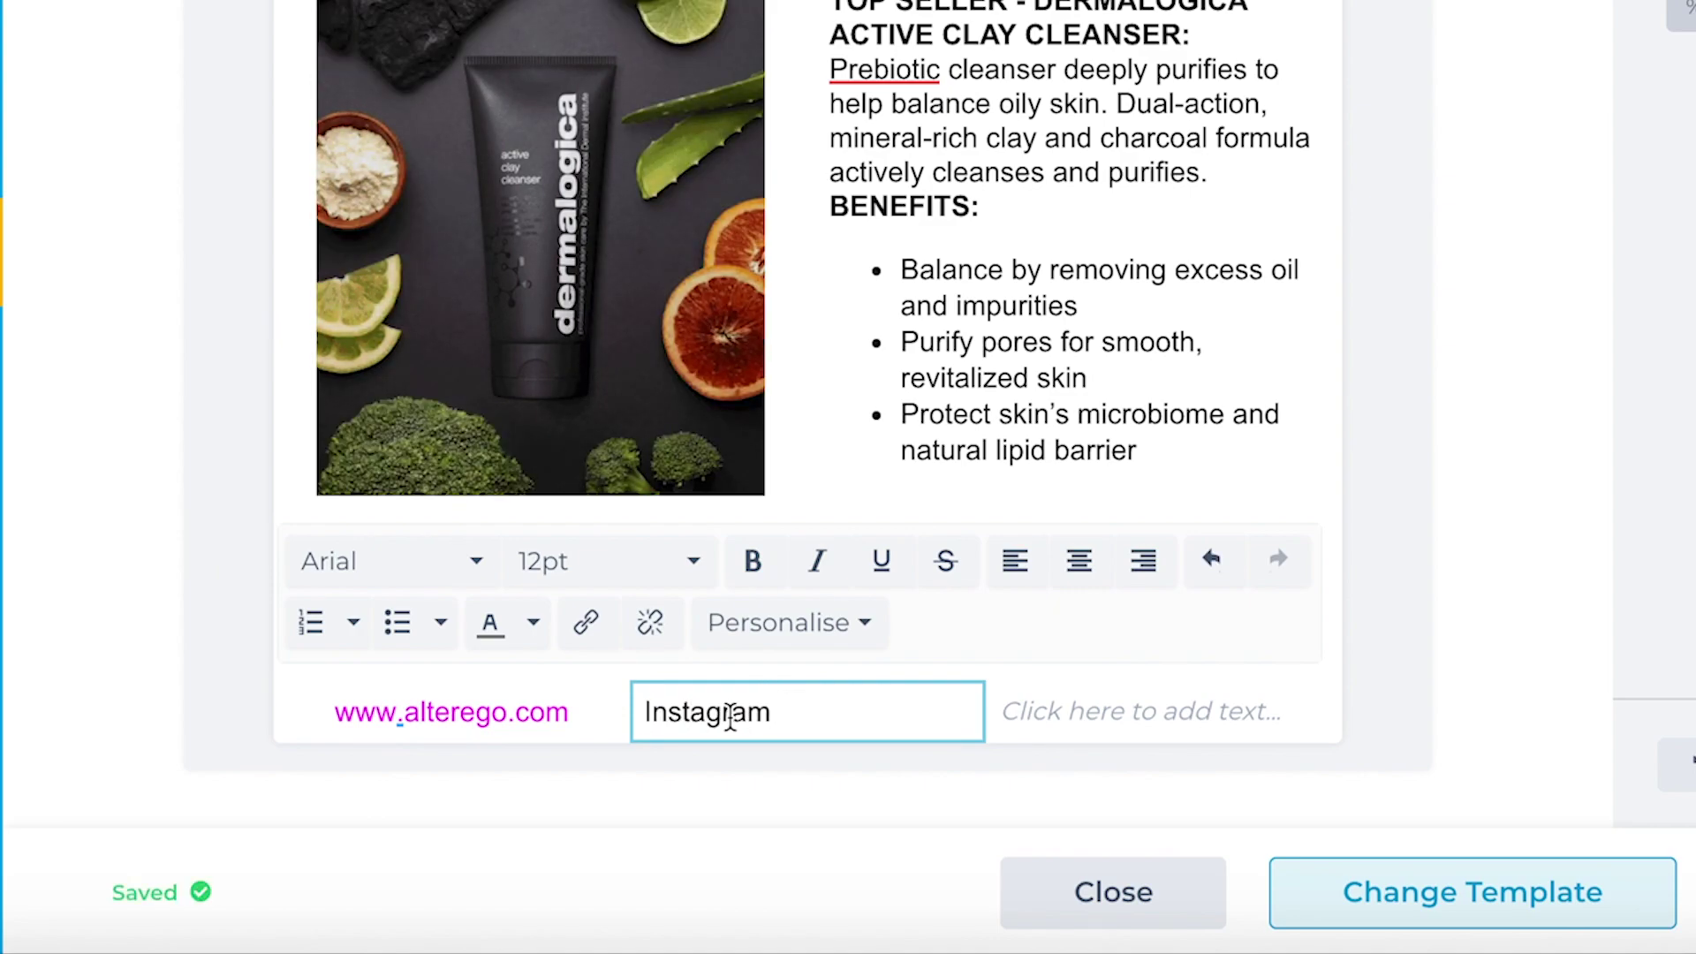
double_click(729, 712)
click(1079, 561)
click(588, 621)
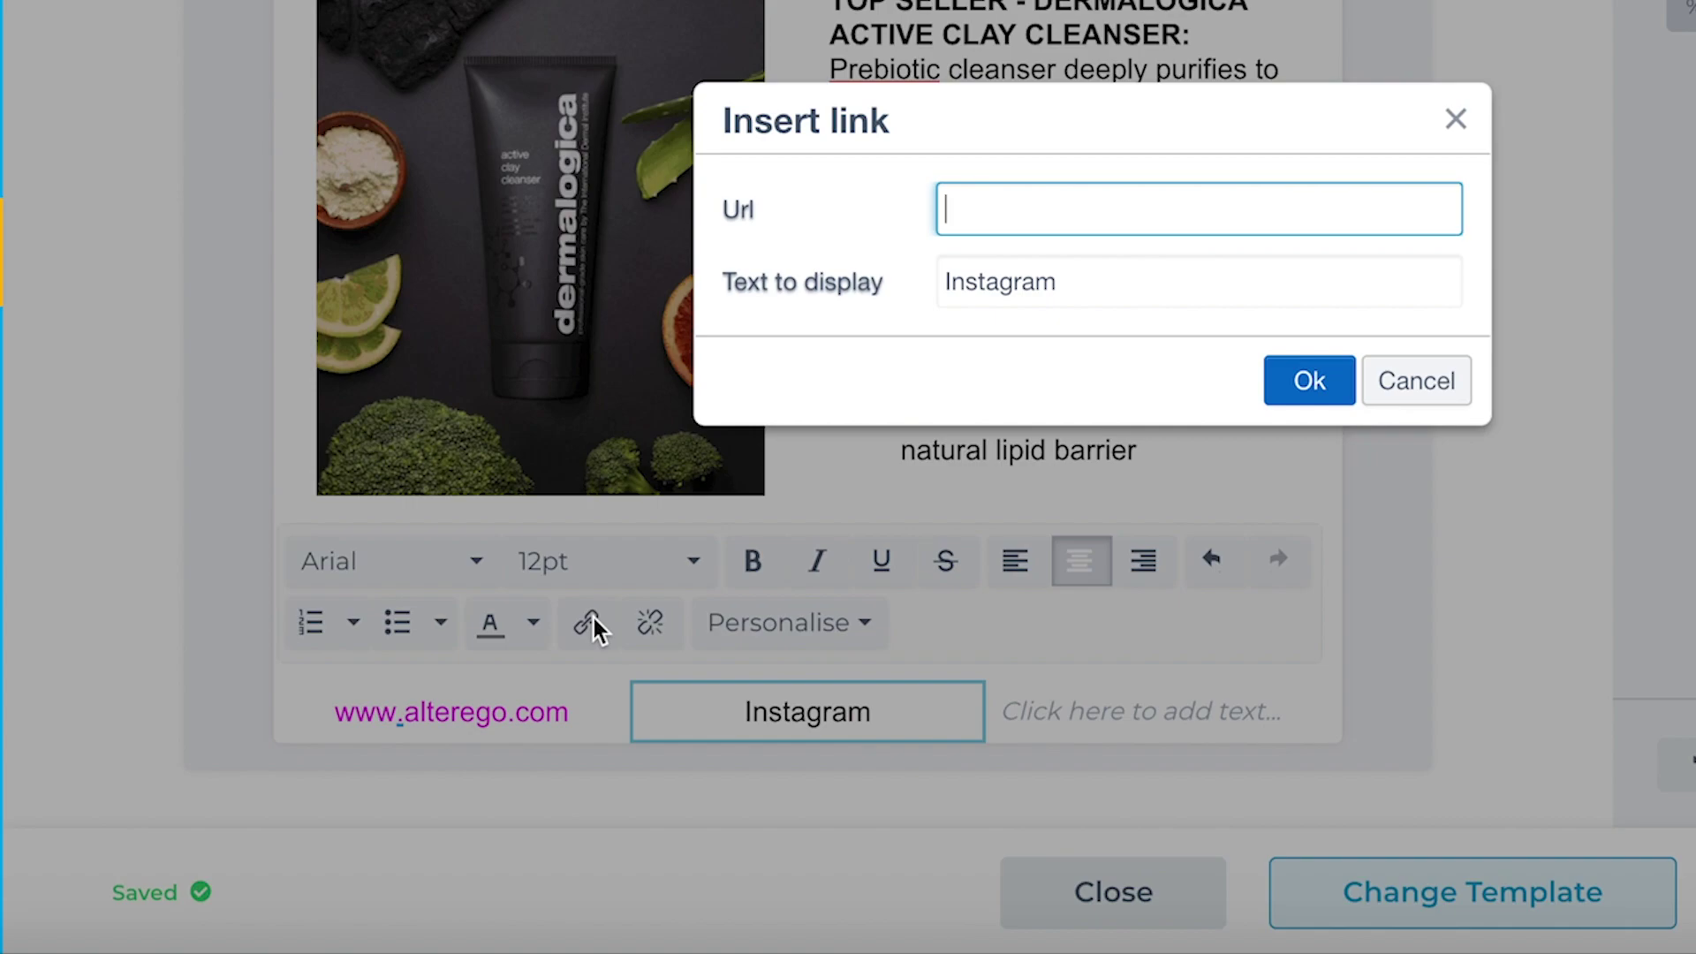
text(www.instagr)
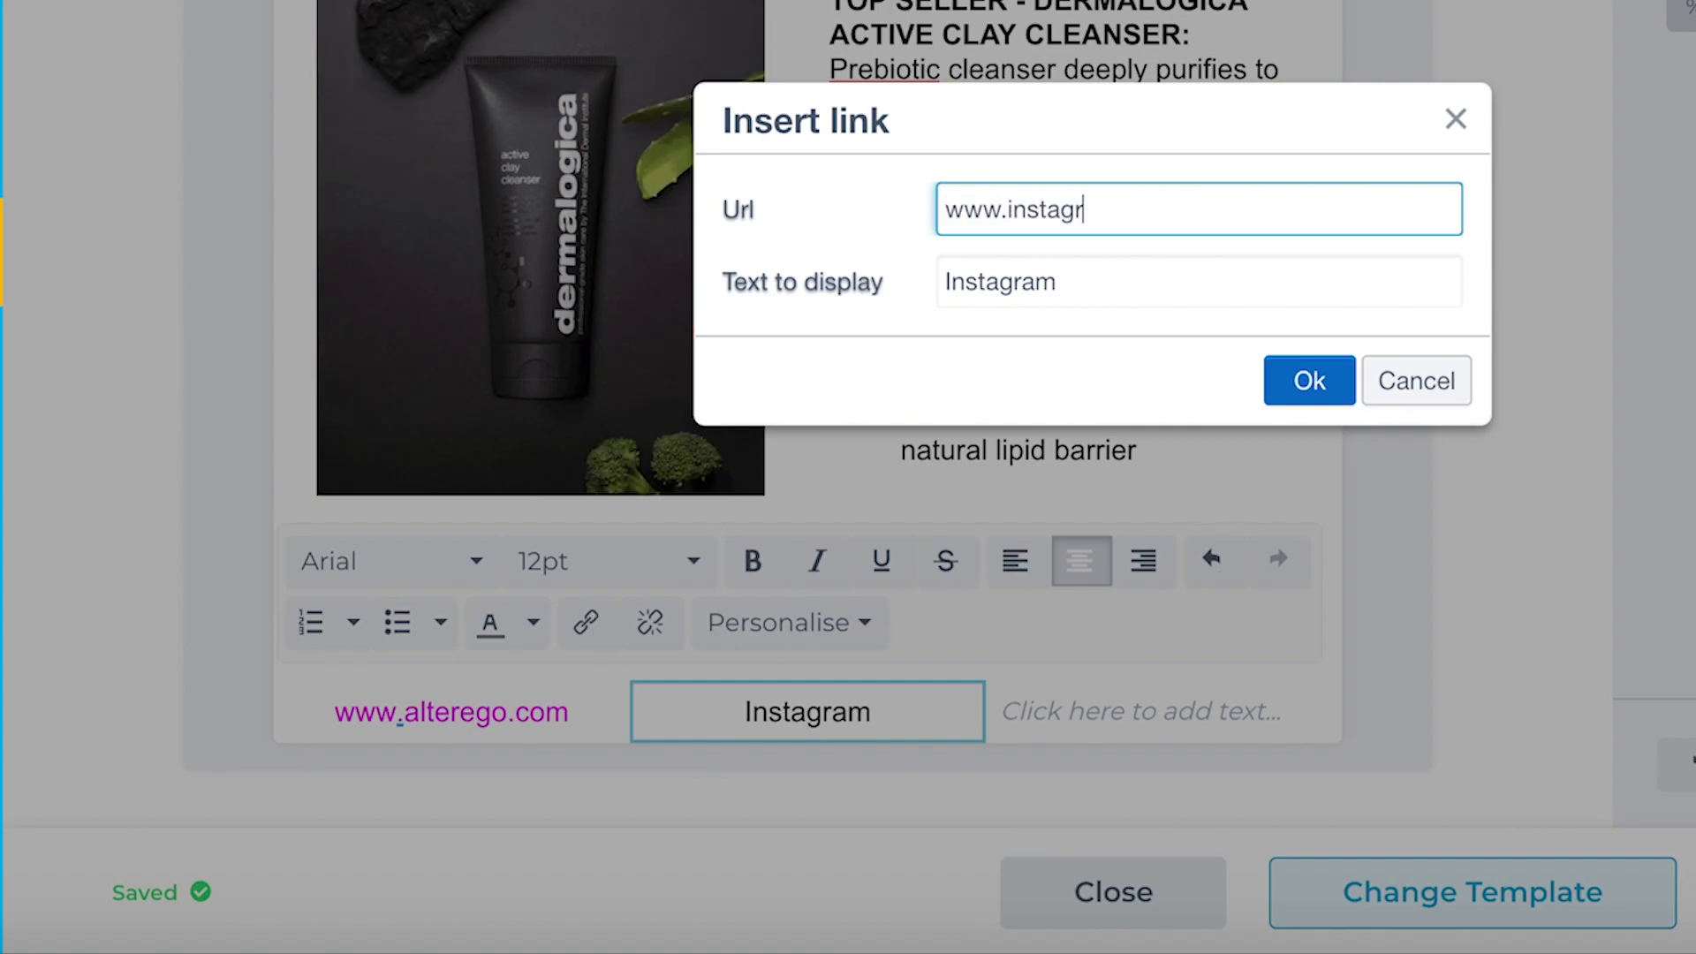
text(am.com/alter-ego)
click(1310, 381)
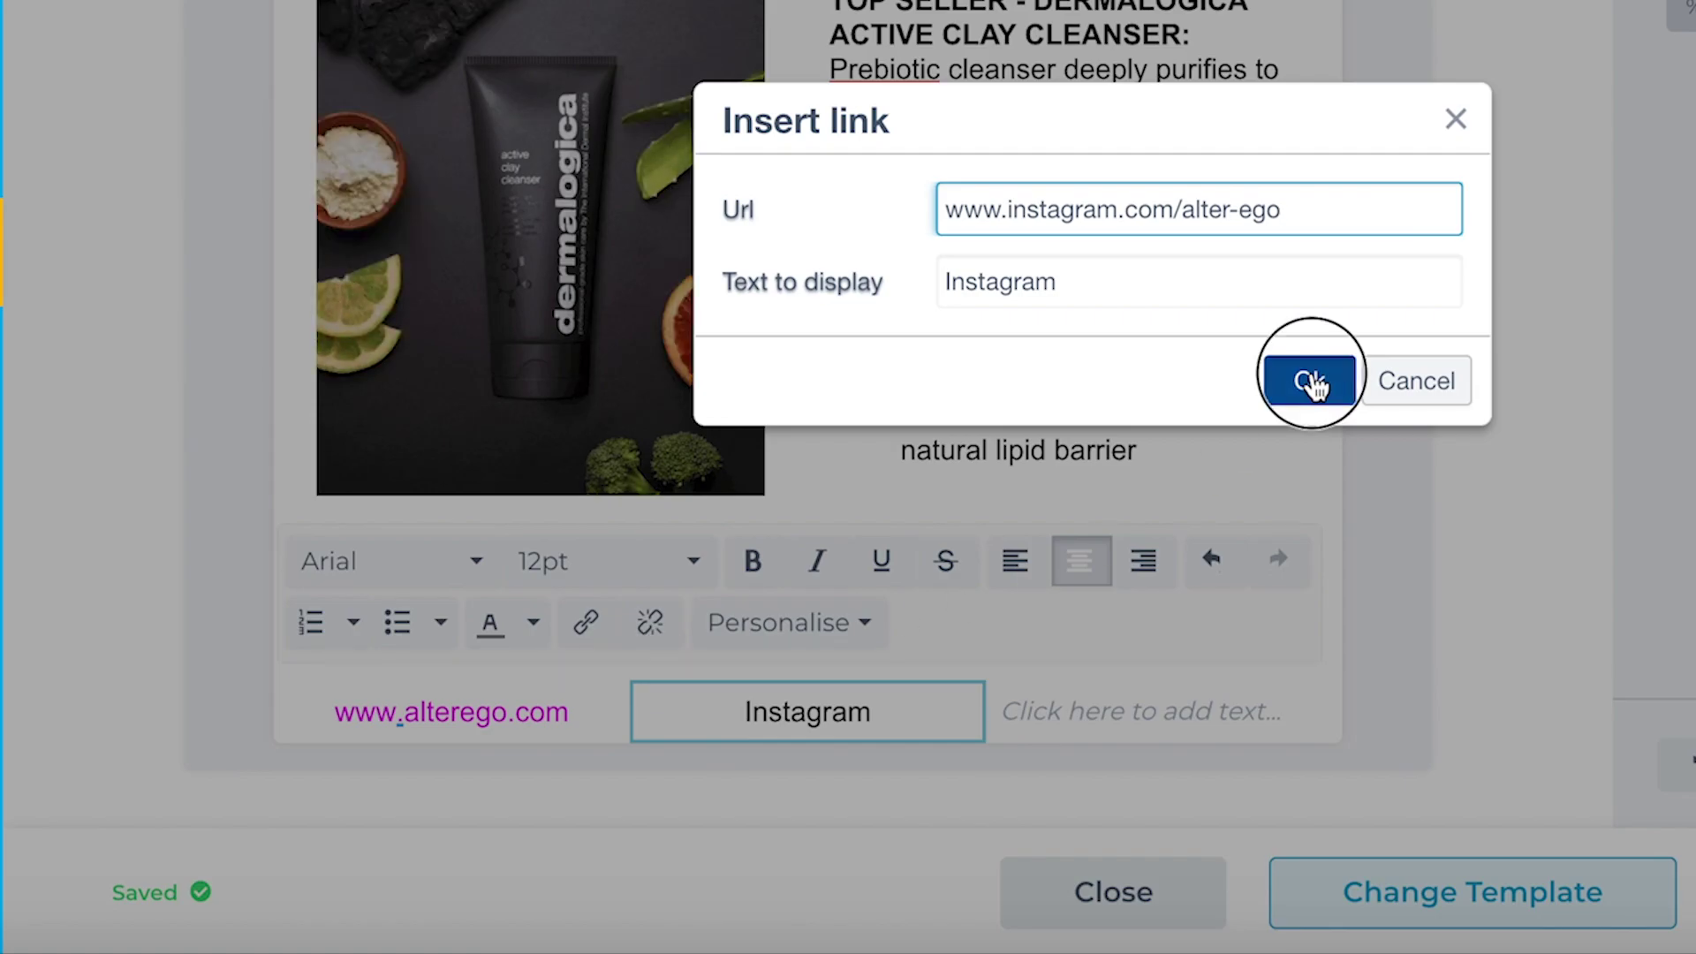
click(1395, 297)
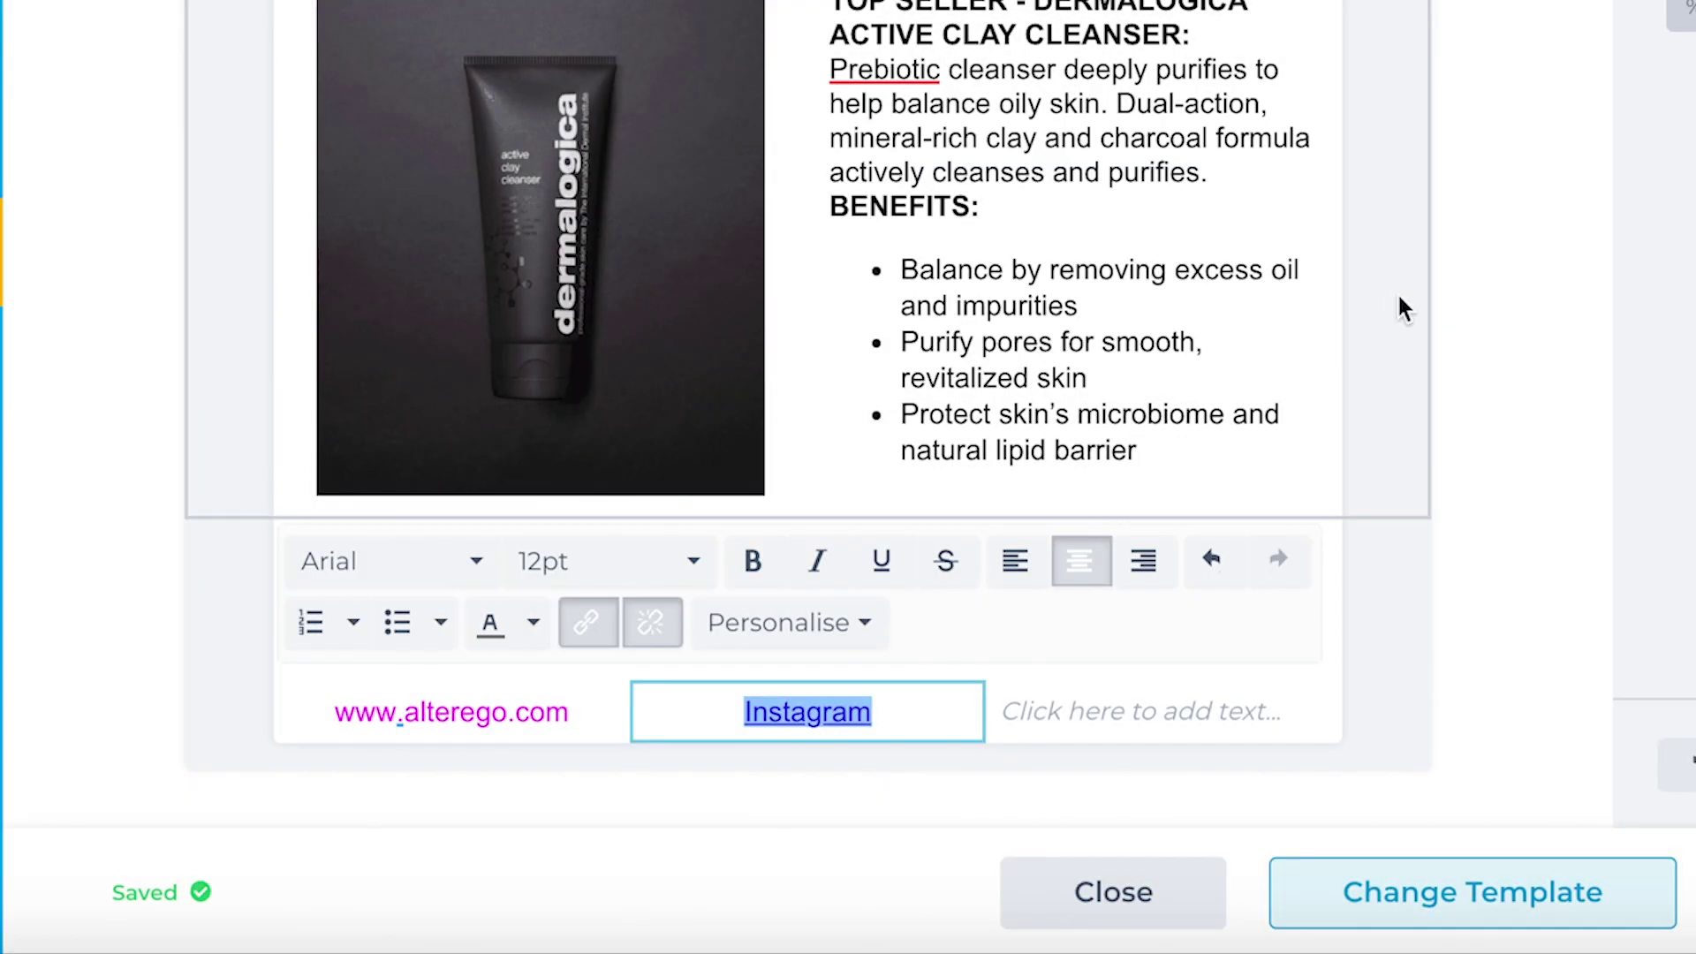
click(530, 623)
click(379, 795)
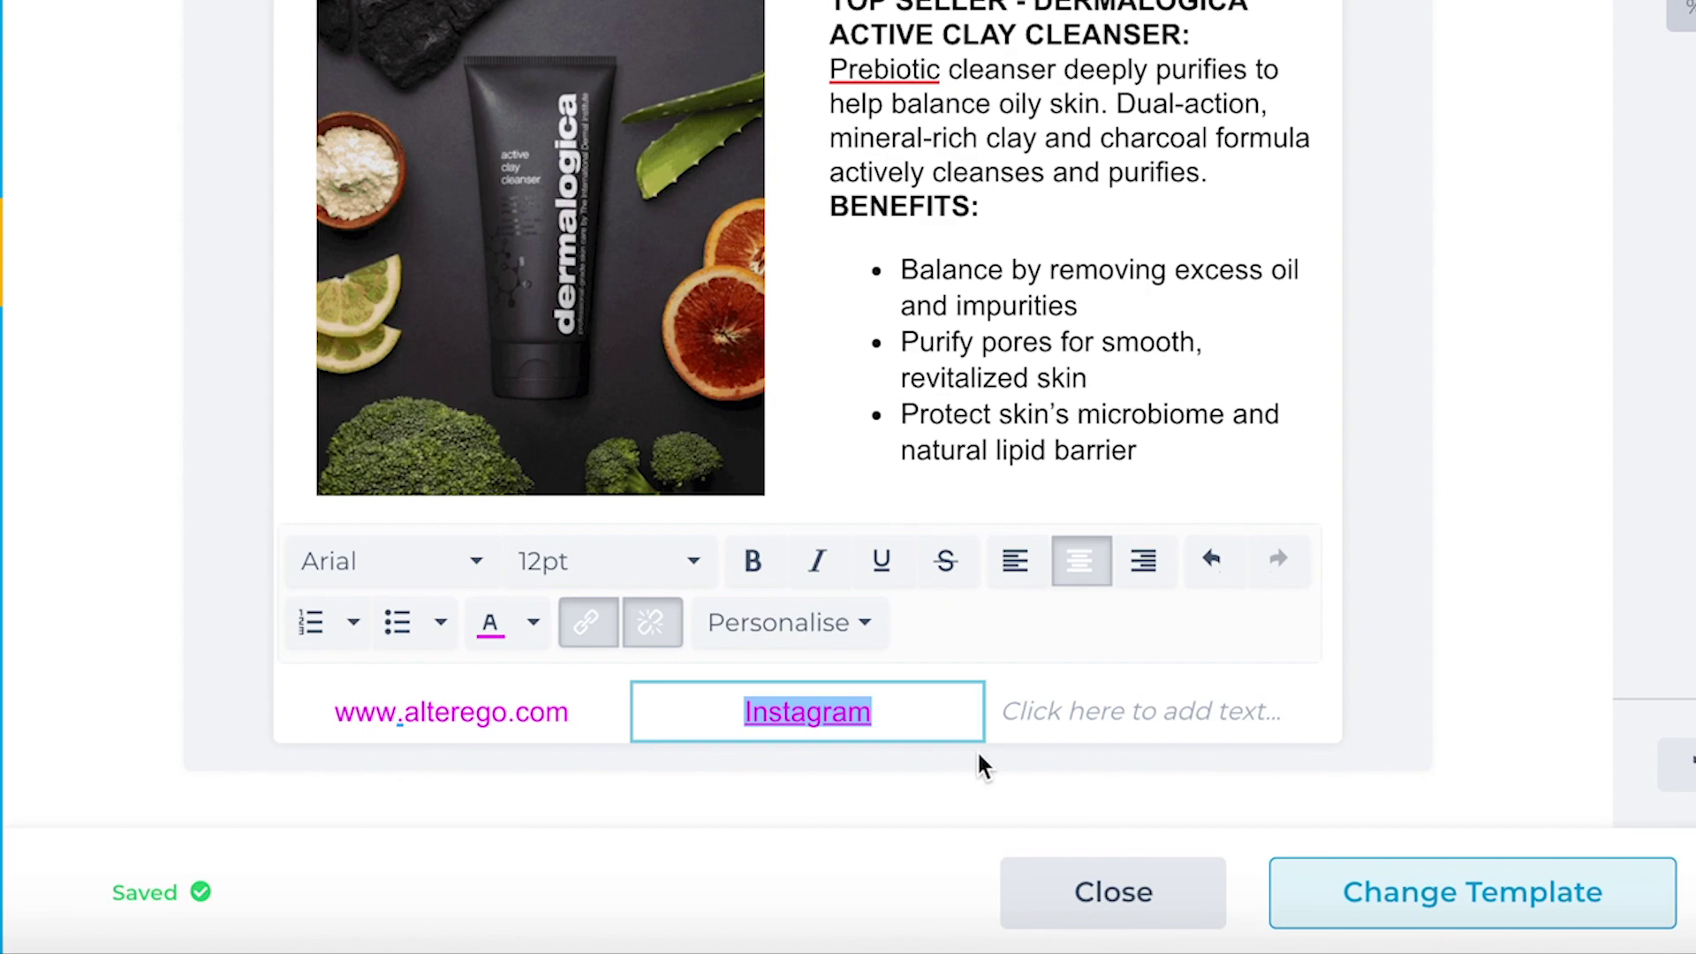
click(1120, 707)
click(1378, 564)
text(Facebook)
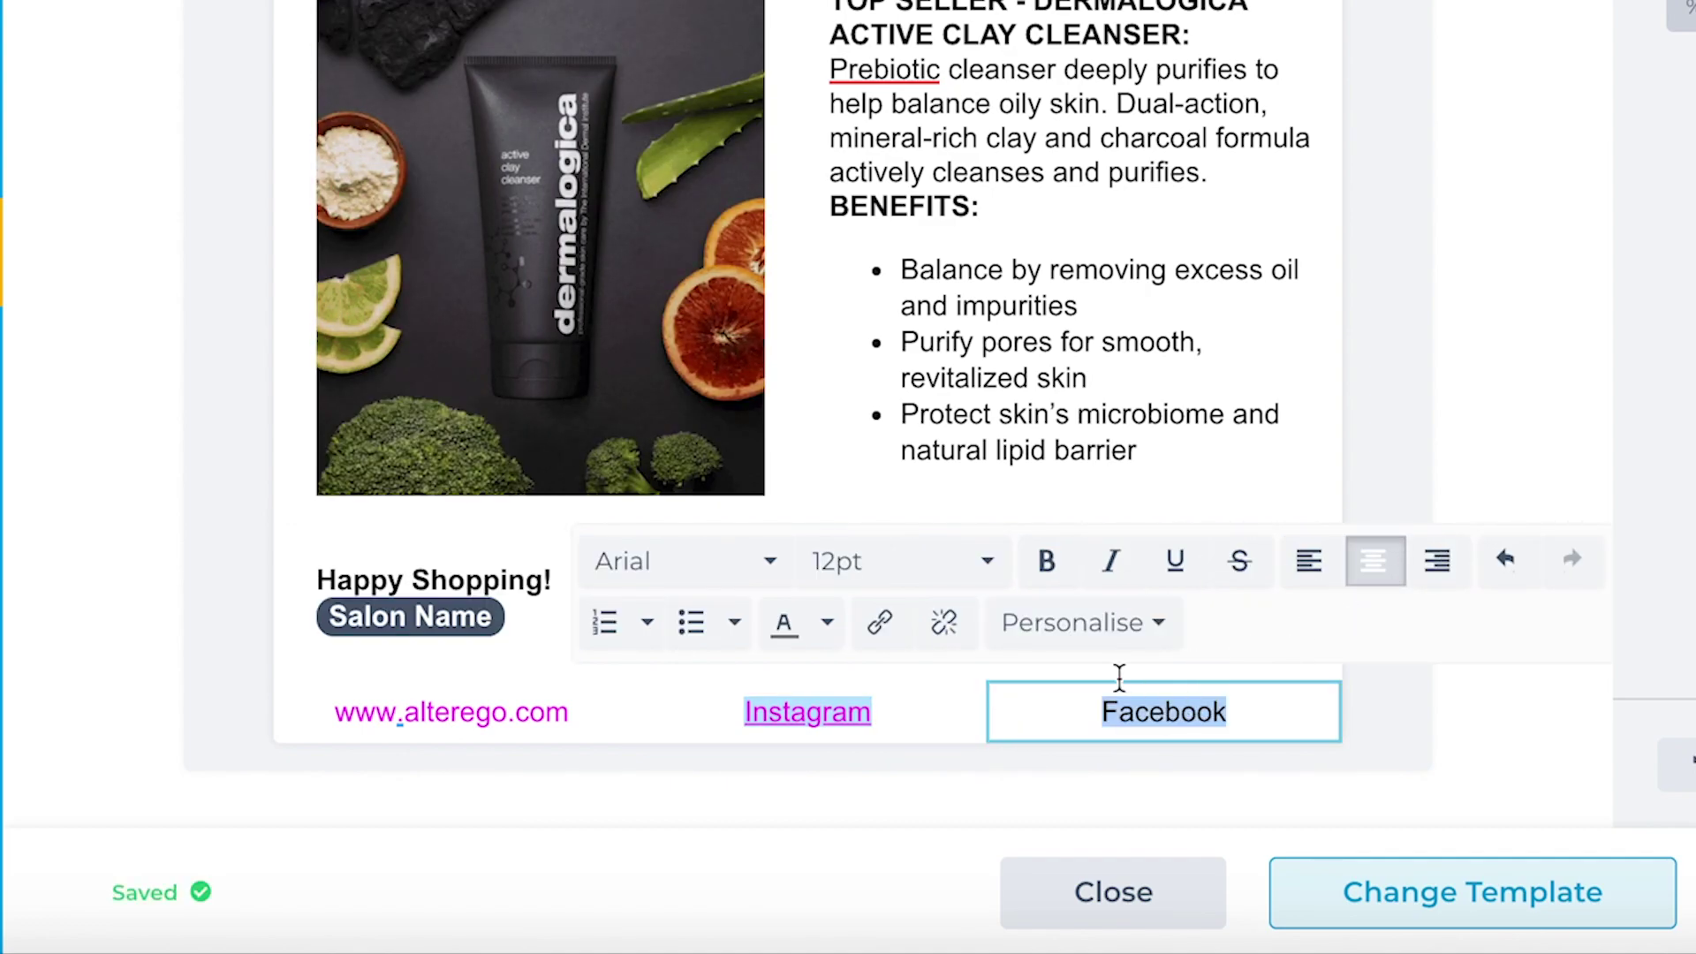
click(874, 622)
text(www.facebook.com/alter-ego)
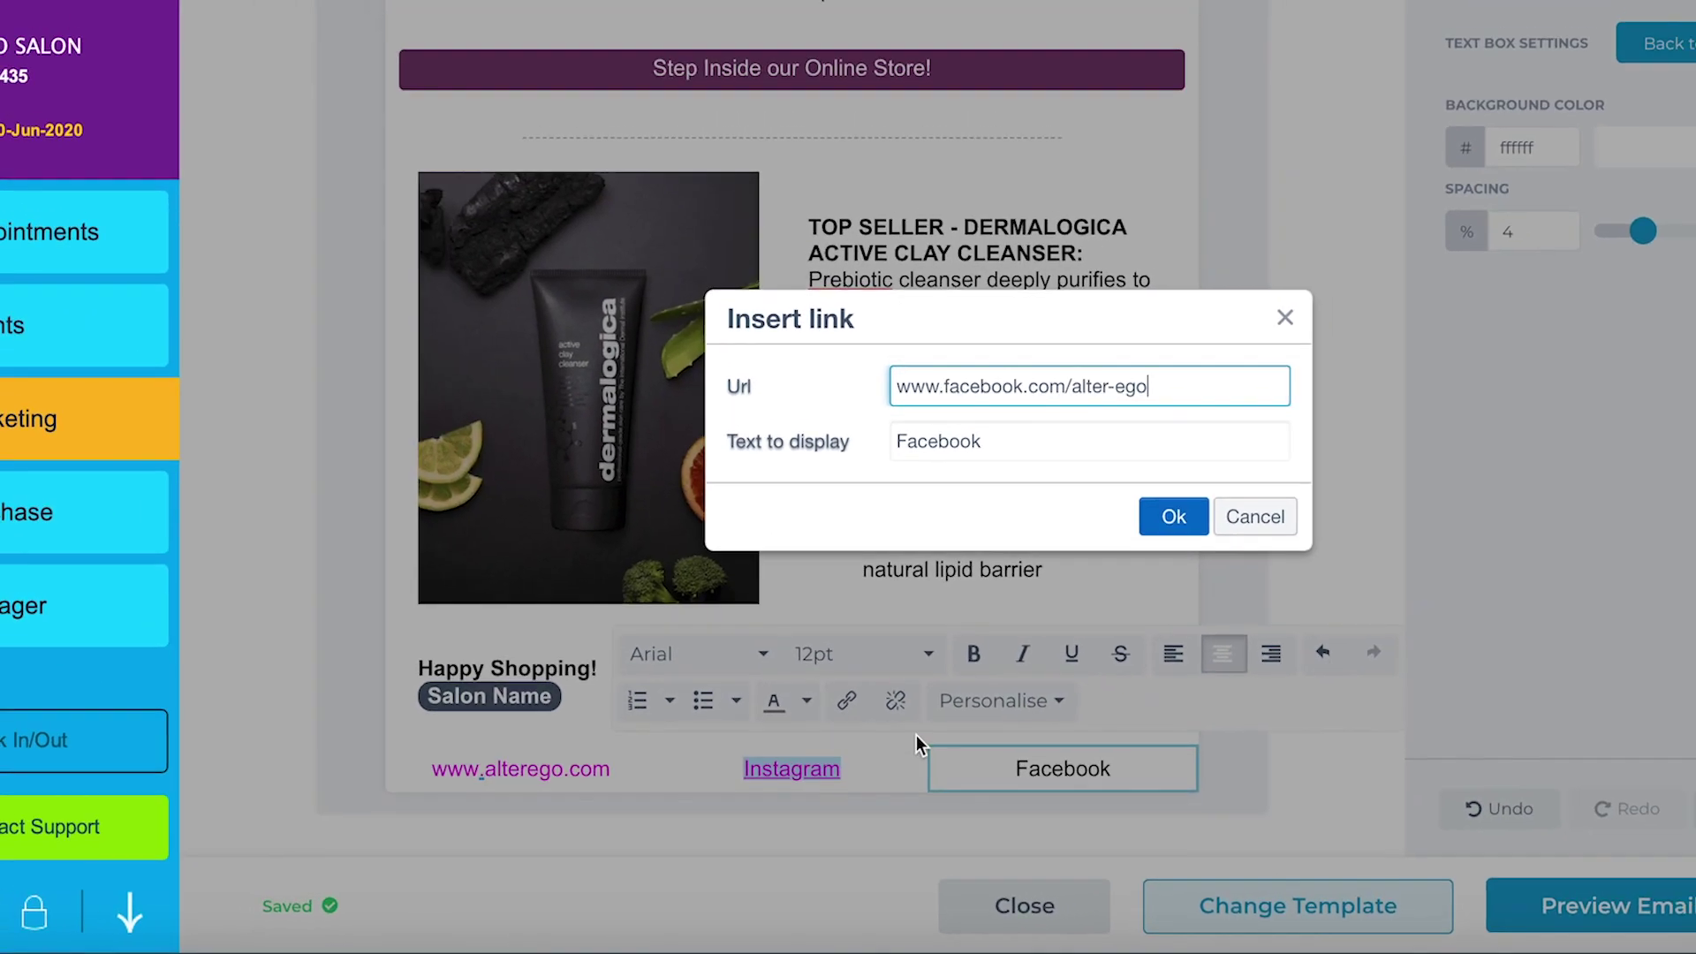
key(Return)
click(1174, 519)
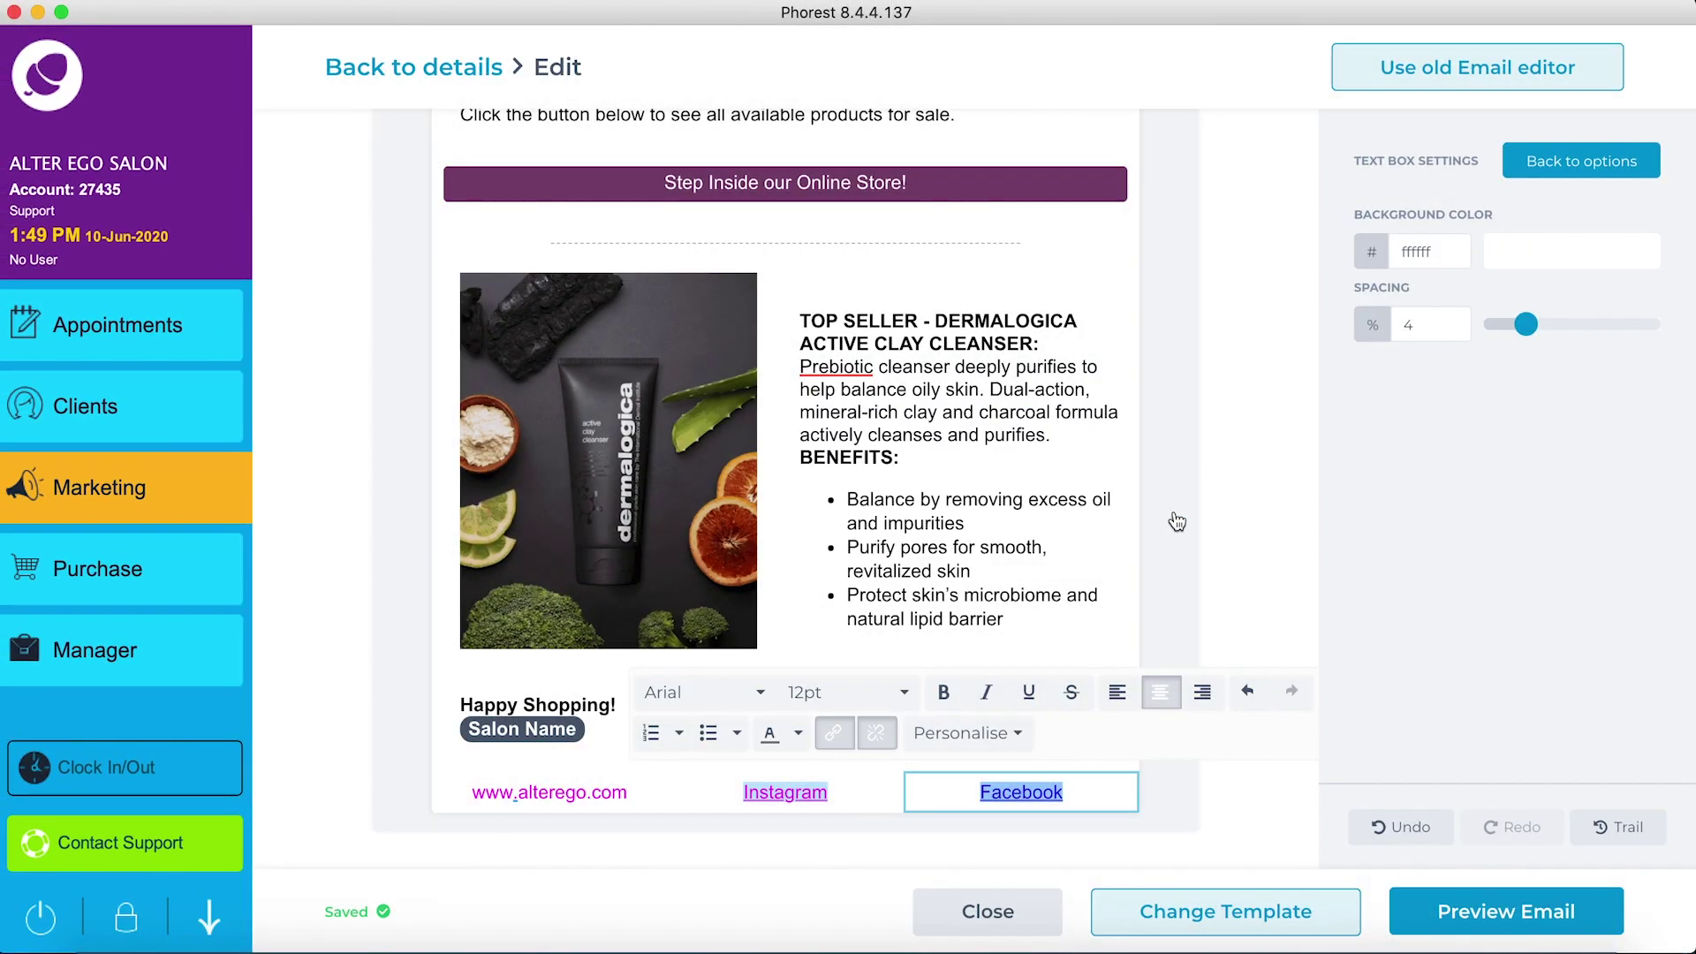
click(1168, 791)
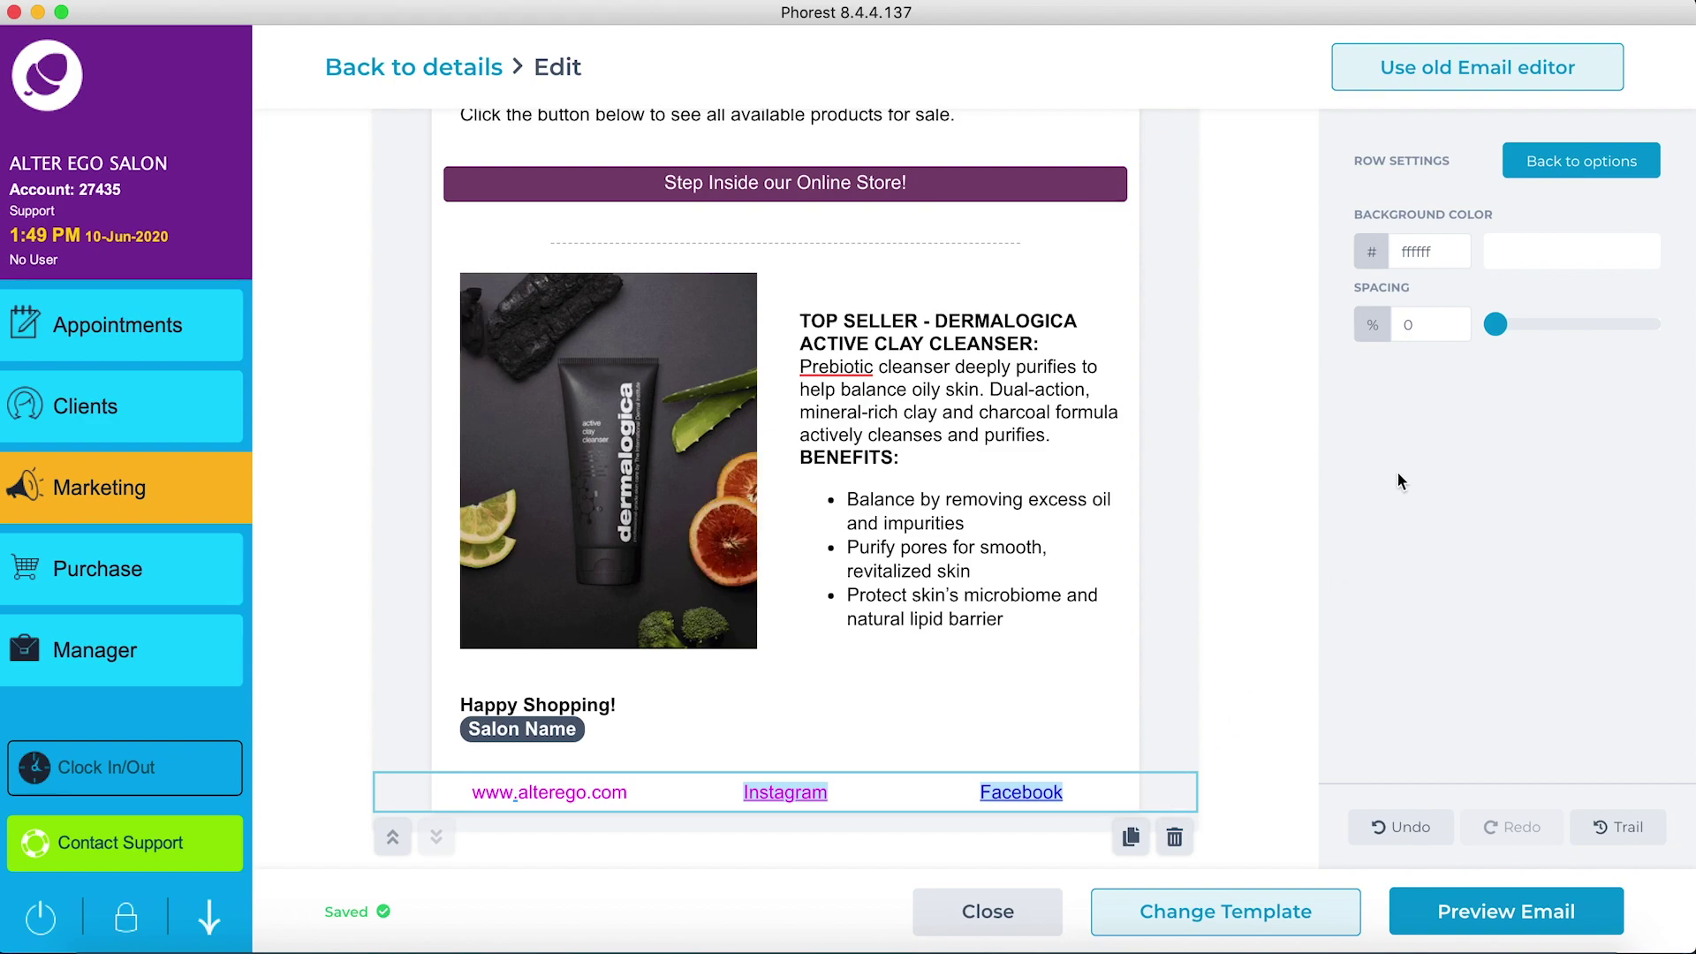
Step: Set the footer row's background colour in Row Settings to muted purple #825882
click(1539, 262)
mouse_move(1528, 304)
mouse_down()
mouse_move(1556, 314)
mouse_move(1589, 293)
mouse_move(1561, 314)
mouse_move(1605, 394)
mouse_move(1617, 367)
mouse_move(1609, 348)
mouse_move(1521, 382)
mouse_up()
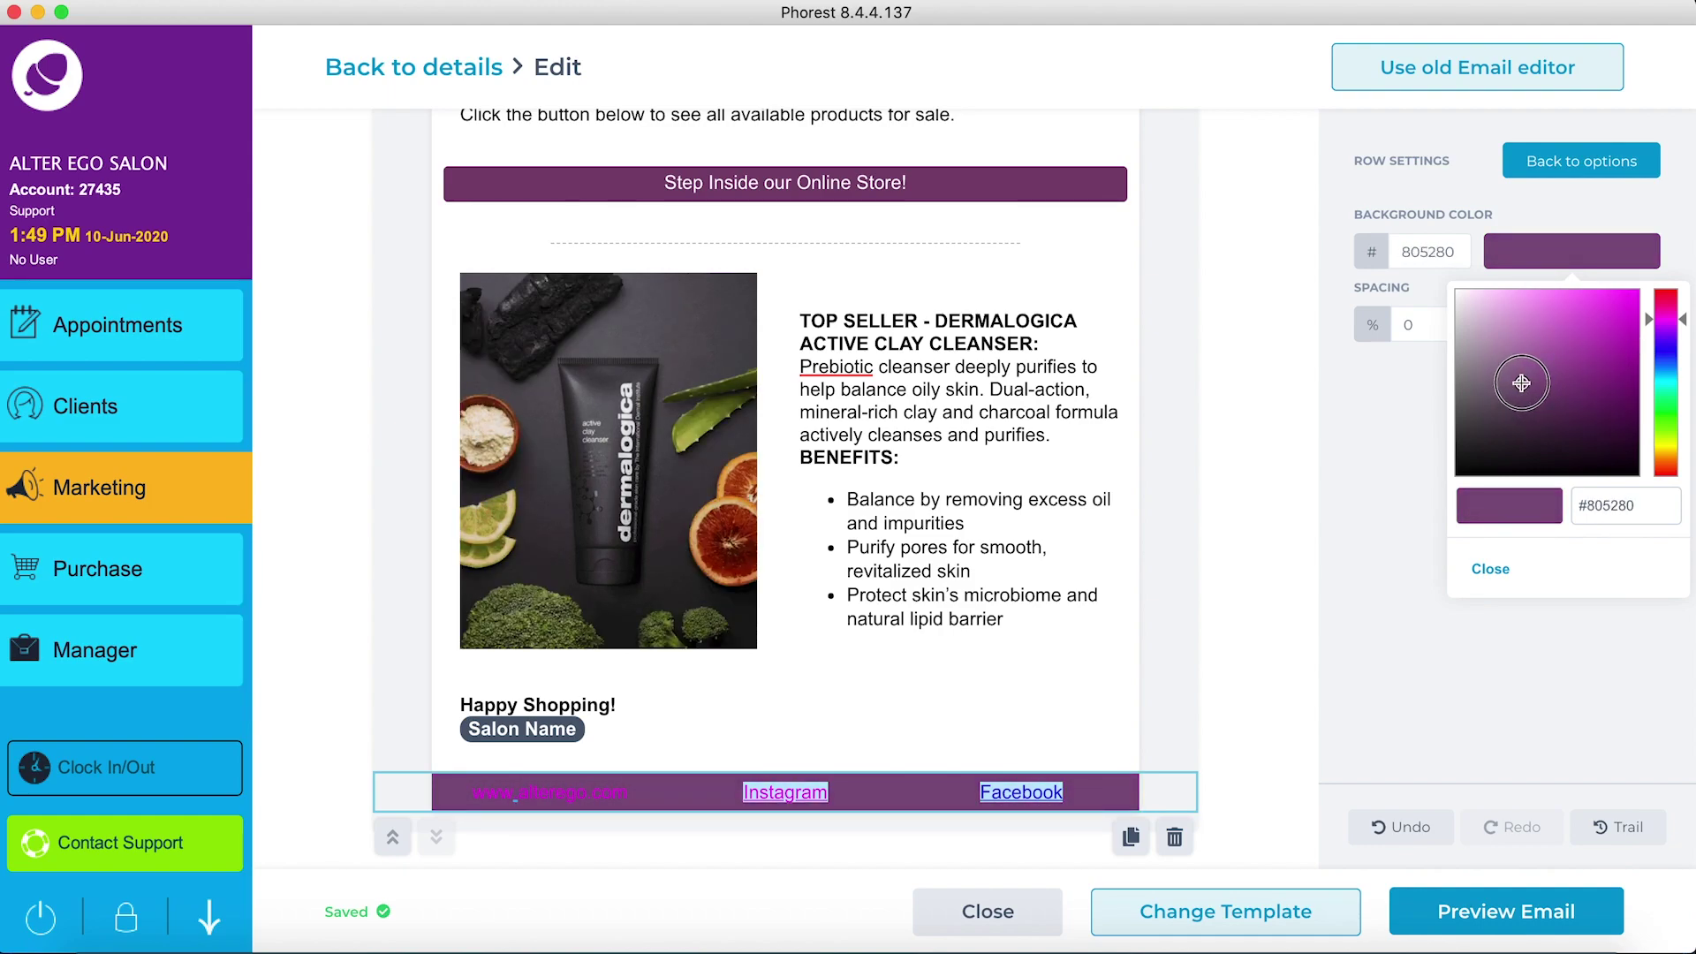
click(1486, 568)
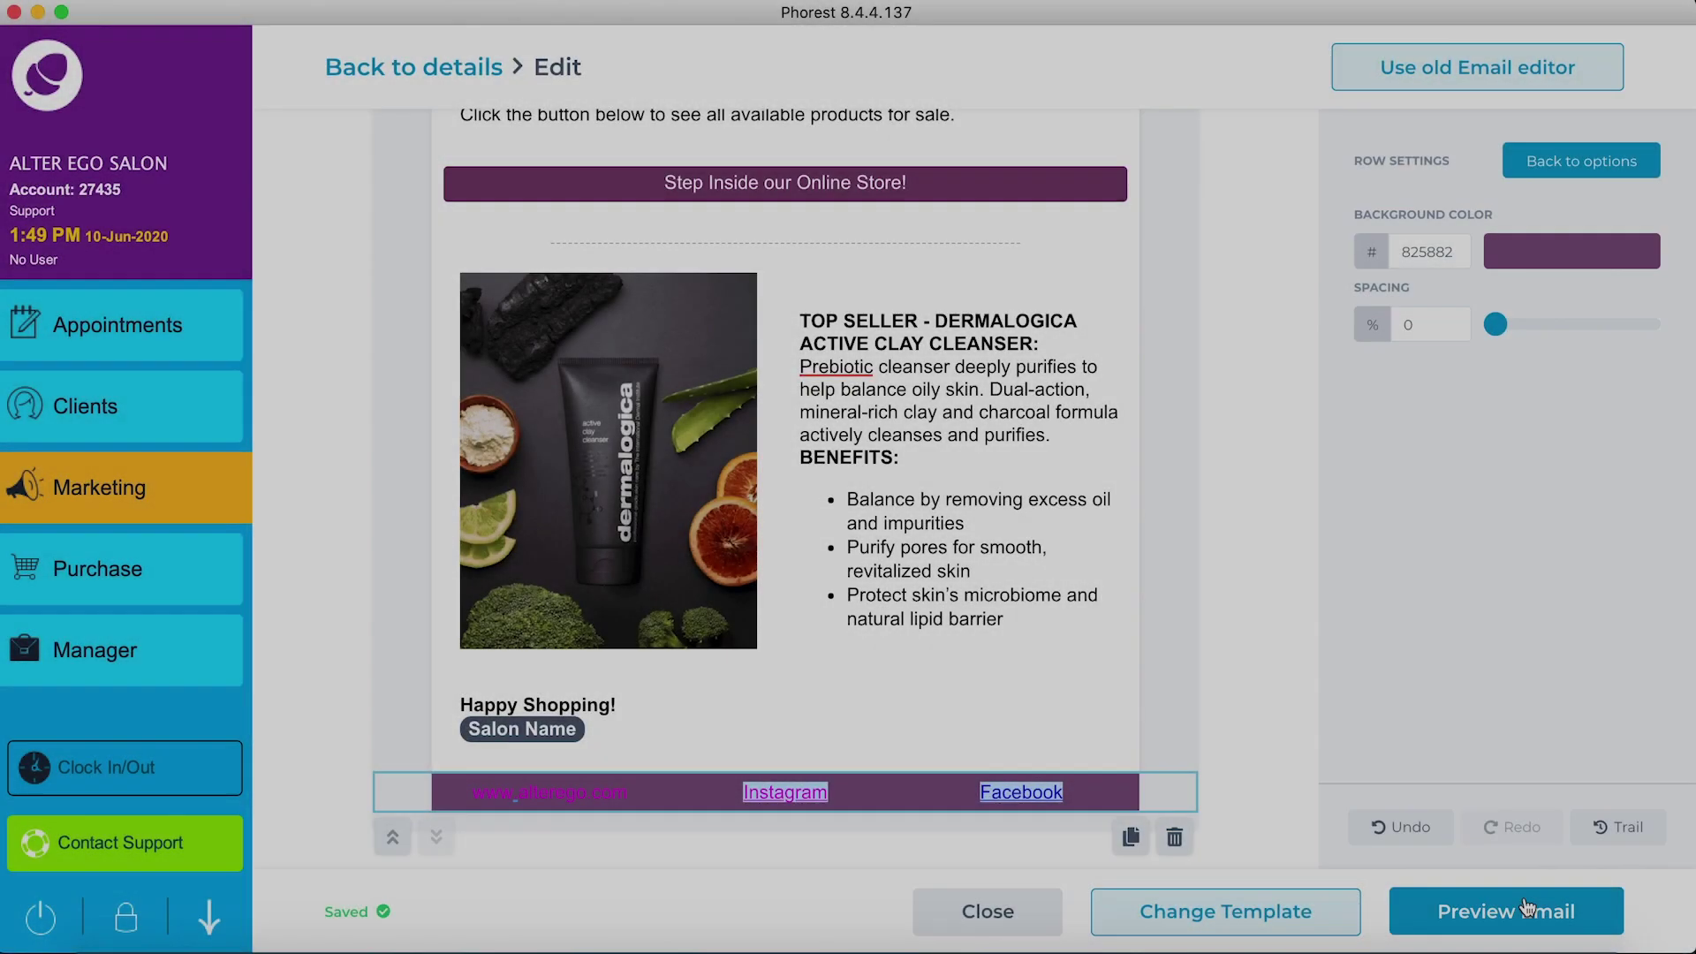
click(1526, 900)
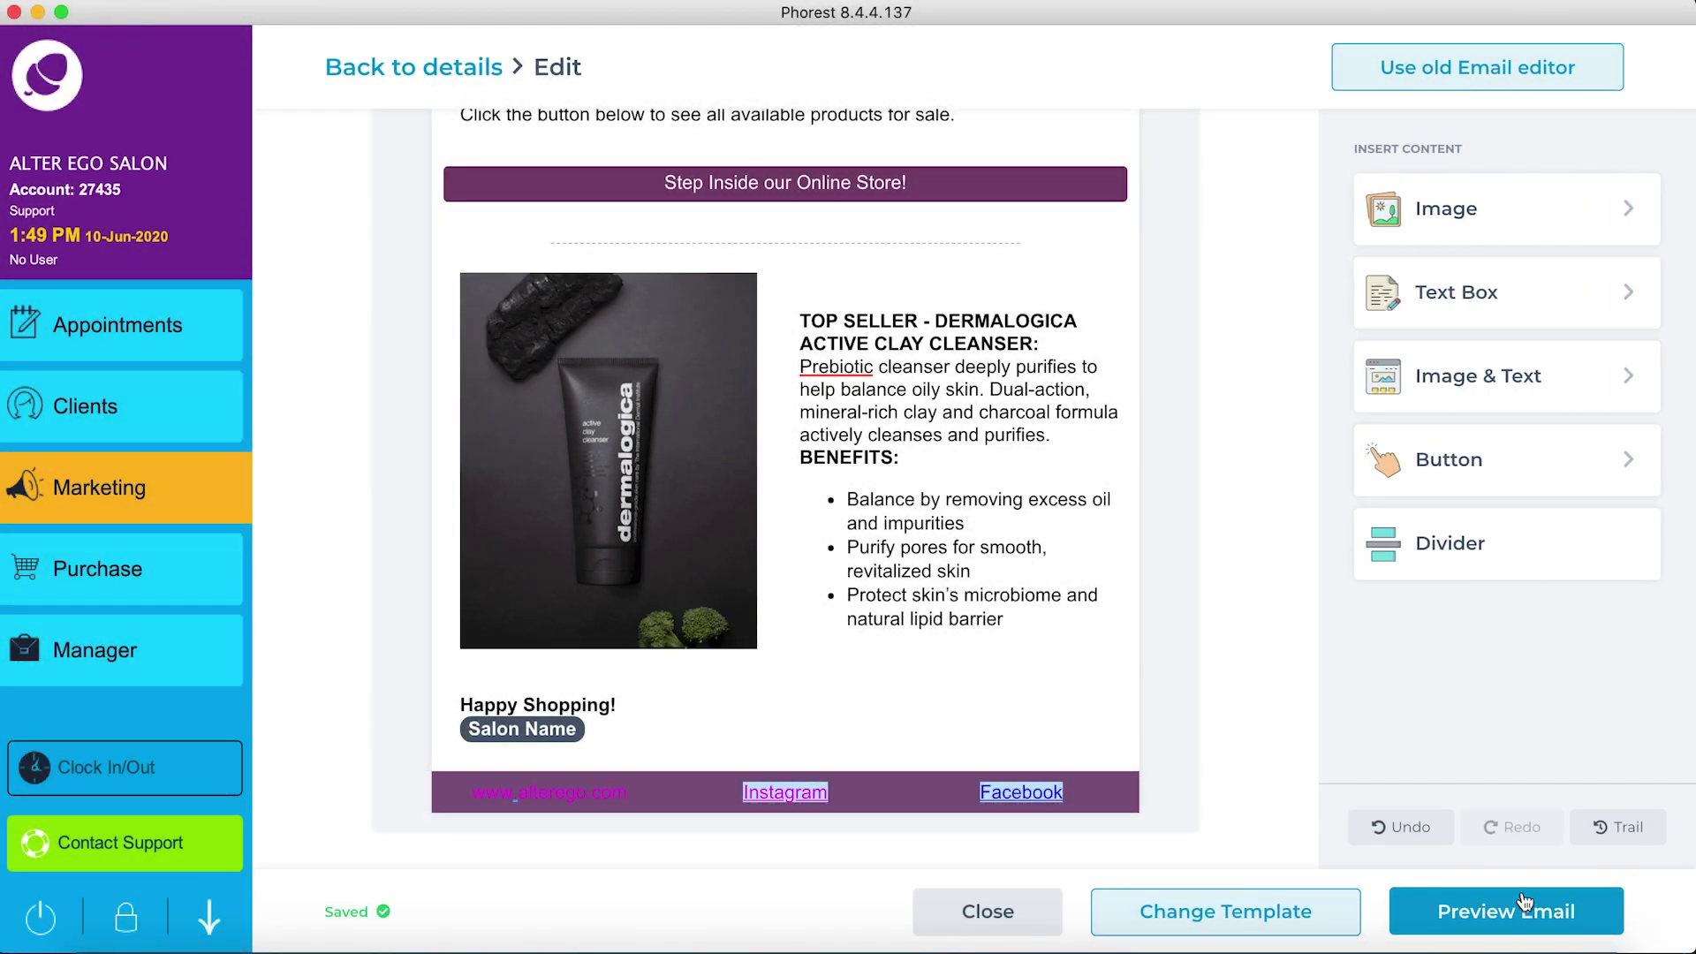
Step: Preview the finished email, scrolling through both the desktop and mobile versions
click(1525, 901)
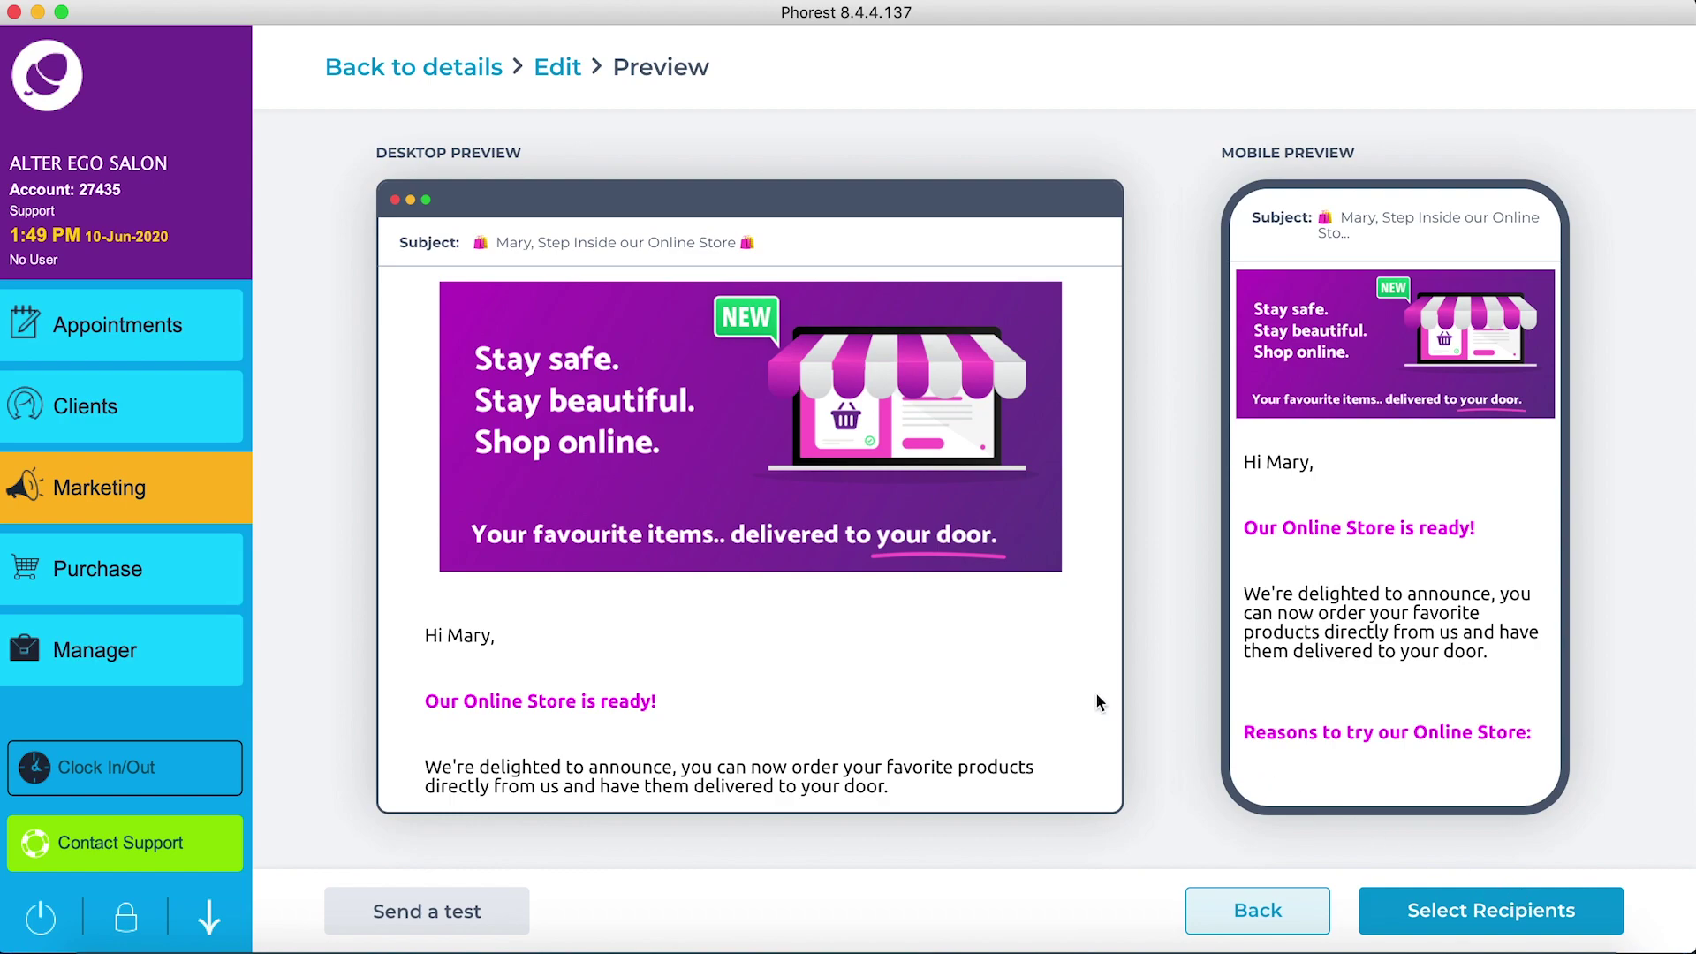
scroll(921, 567, down, 12)
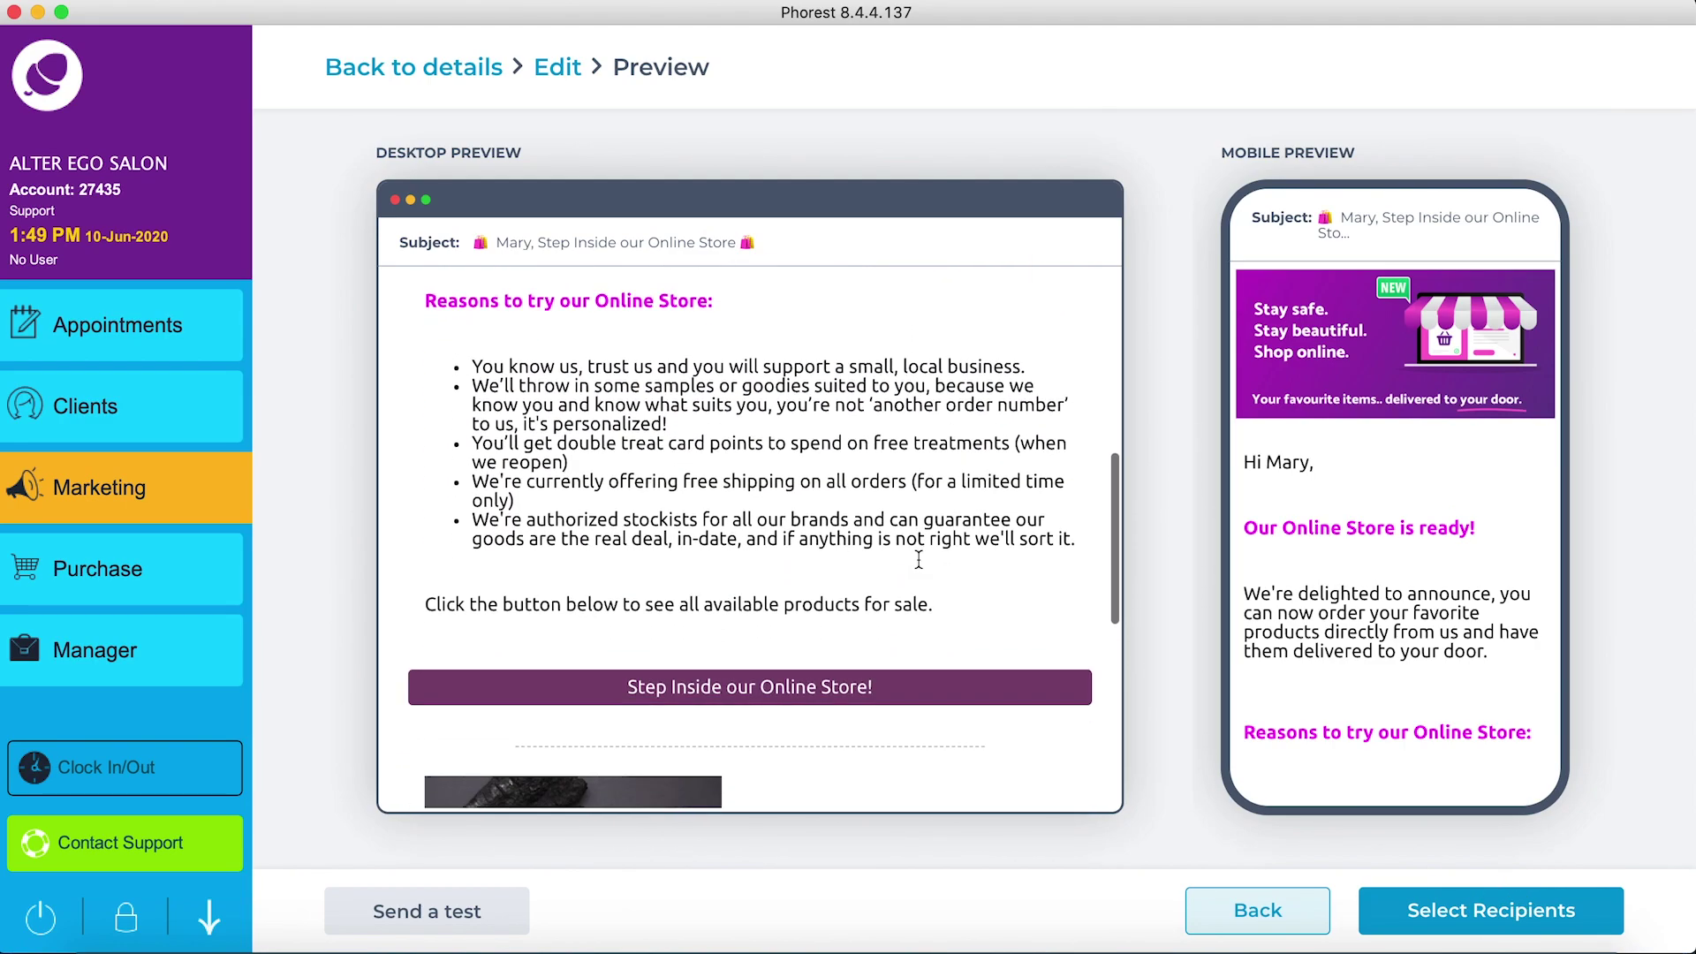
scroll(921, 567, down, 8)
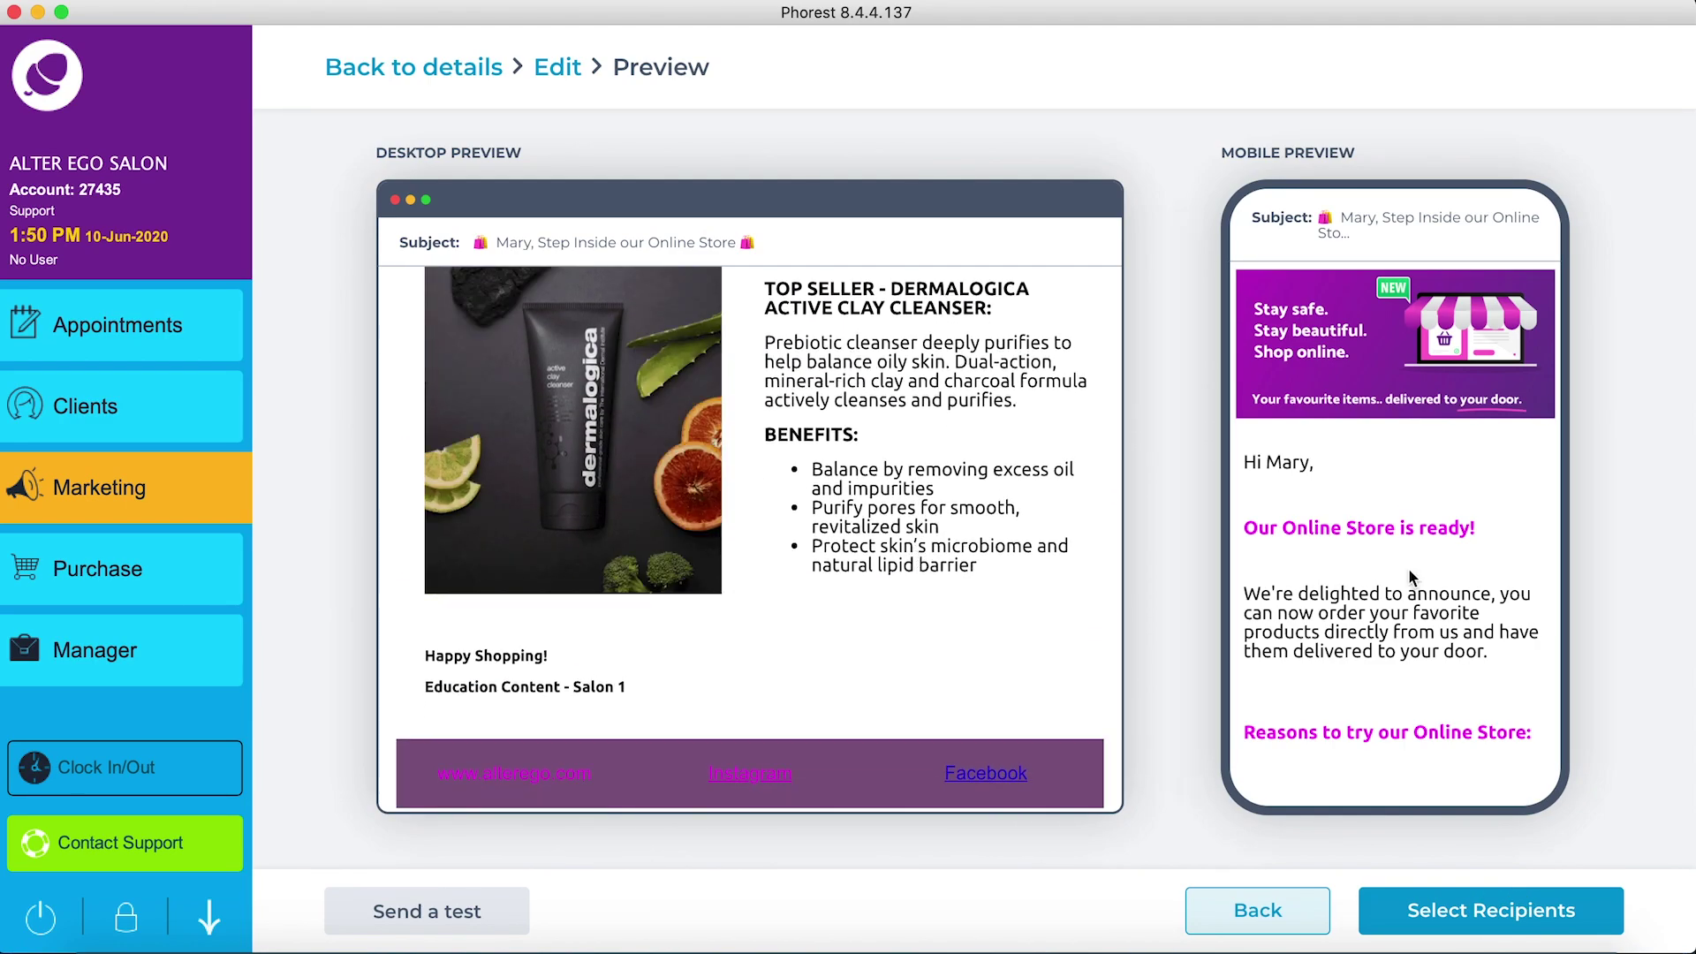
scroll(1408, 569, down, 5)
scroll(1409, 569, down, 10)
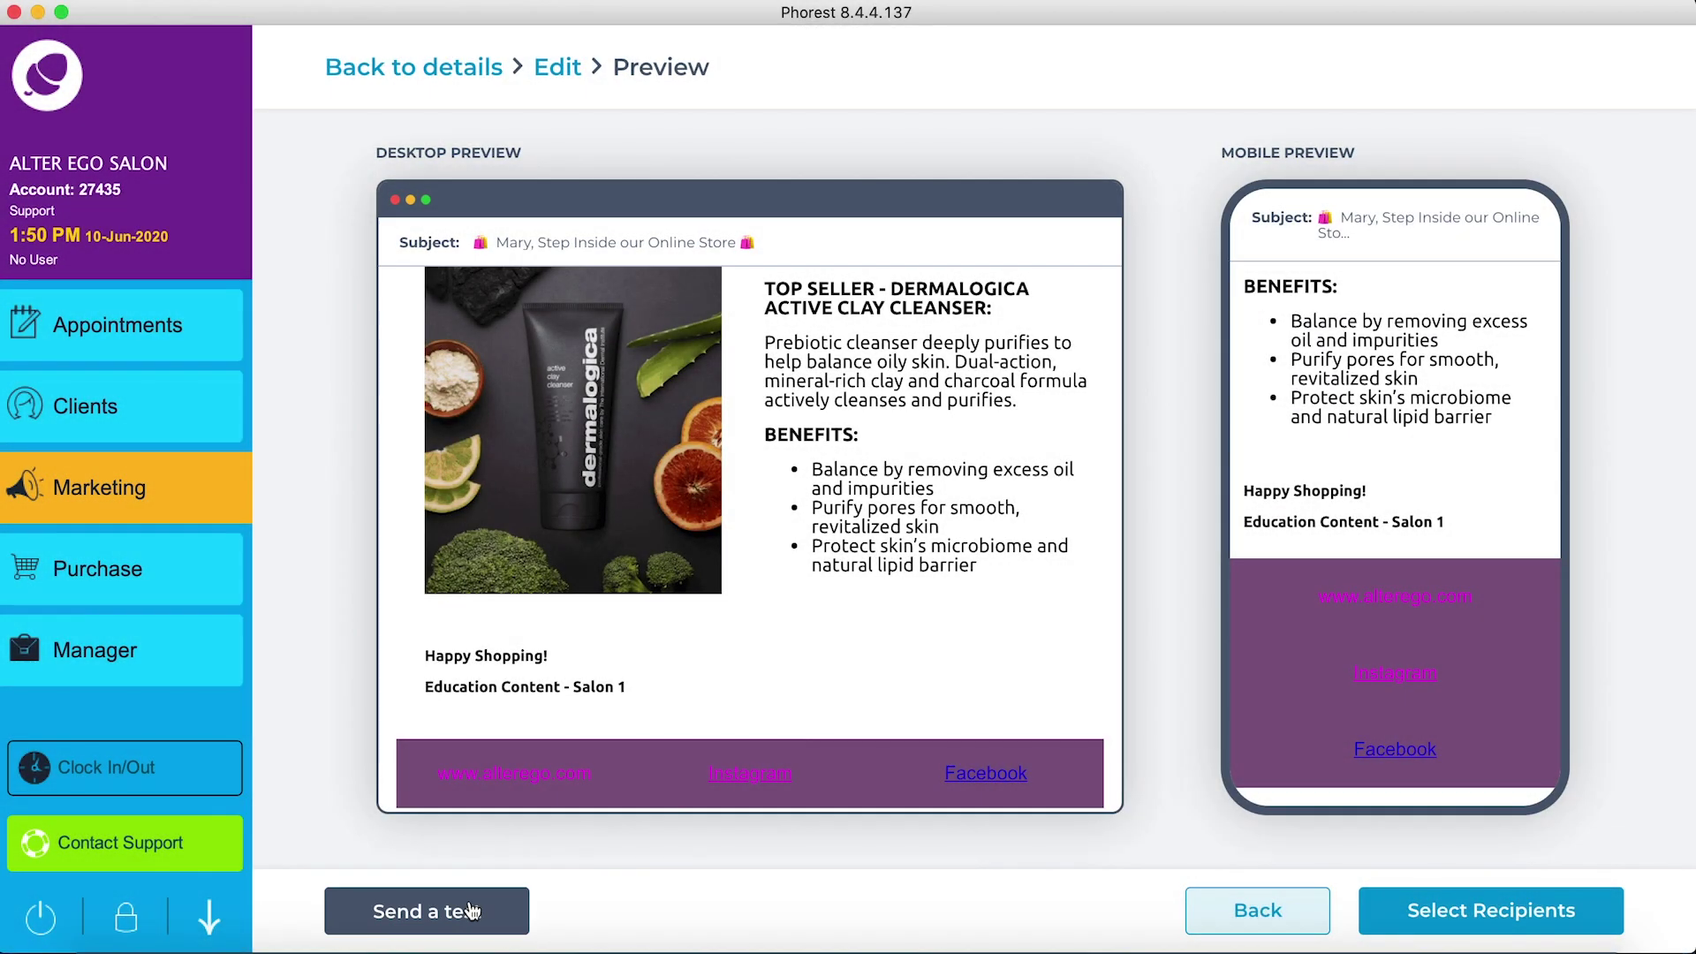
Step: Send a test copy of the email to your own work email address
click(468, 910)
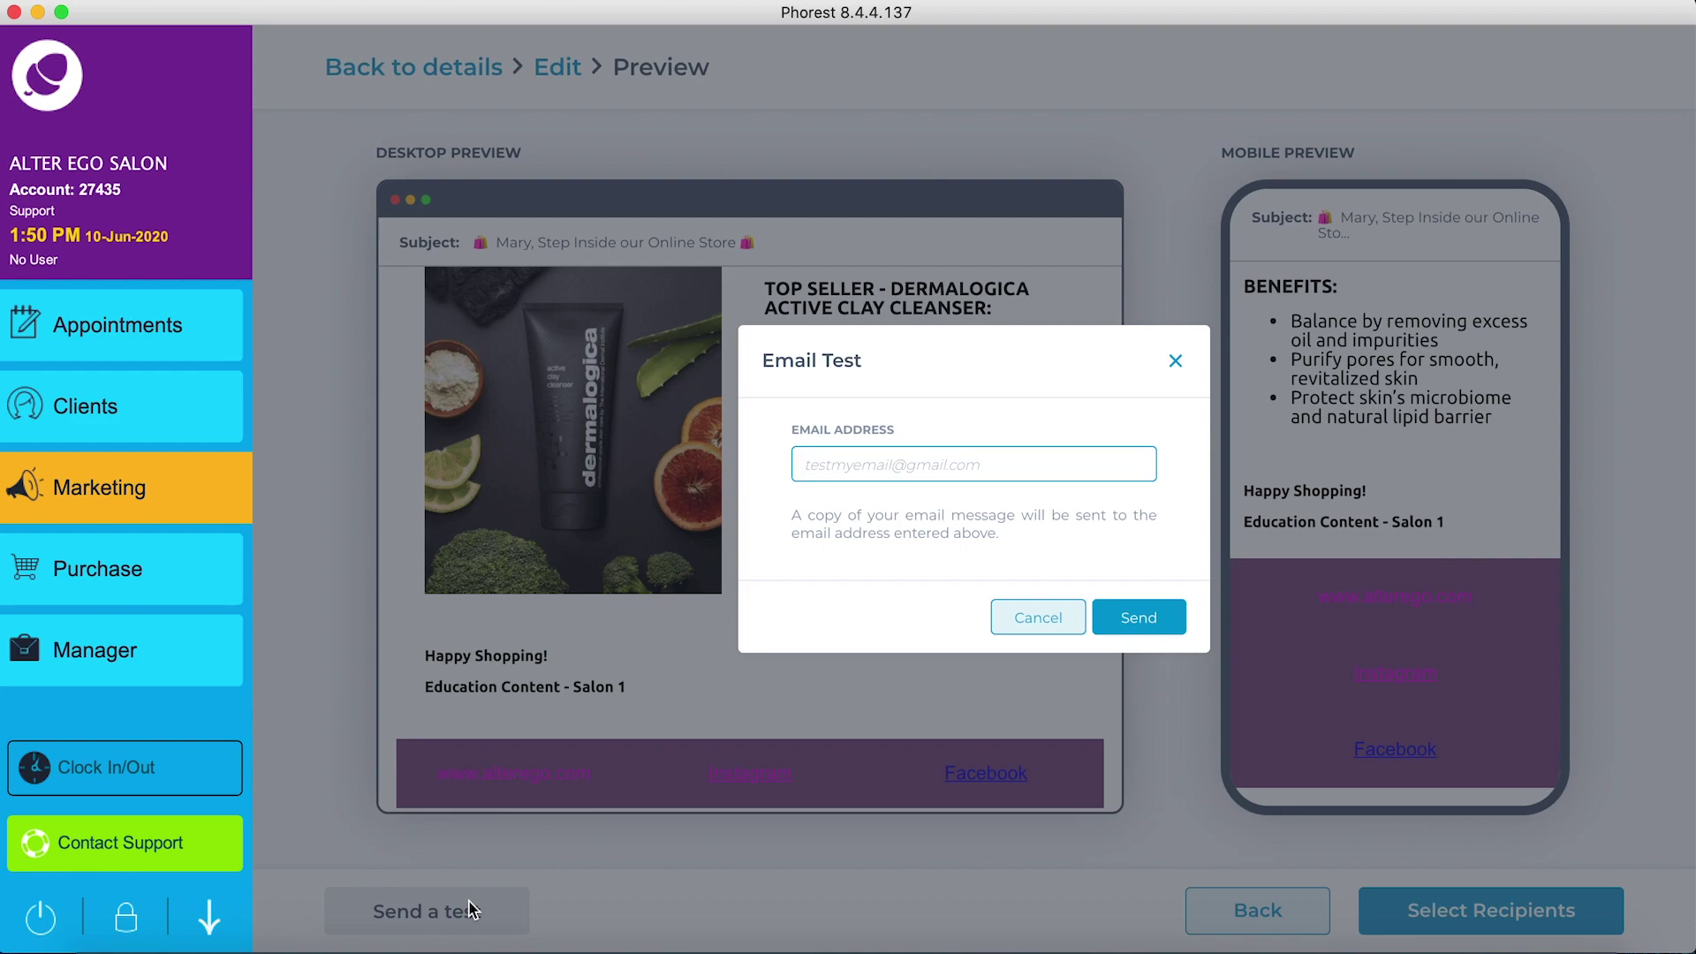
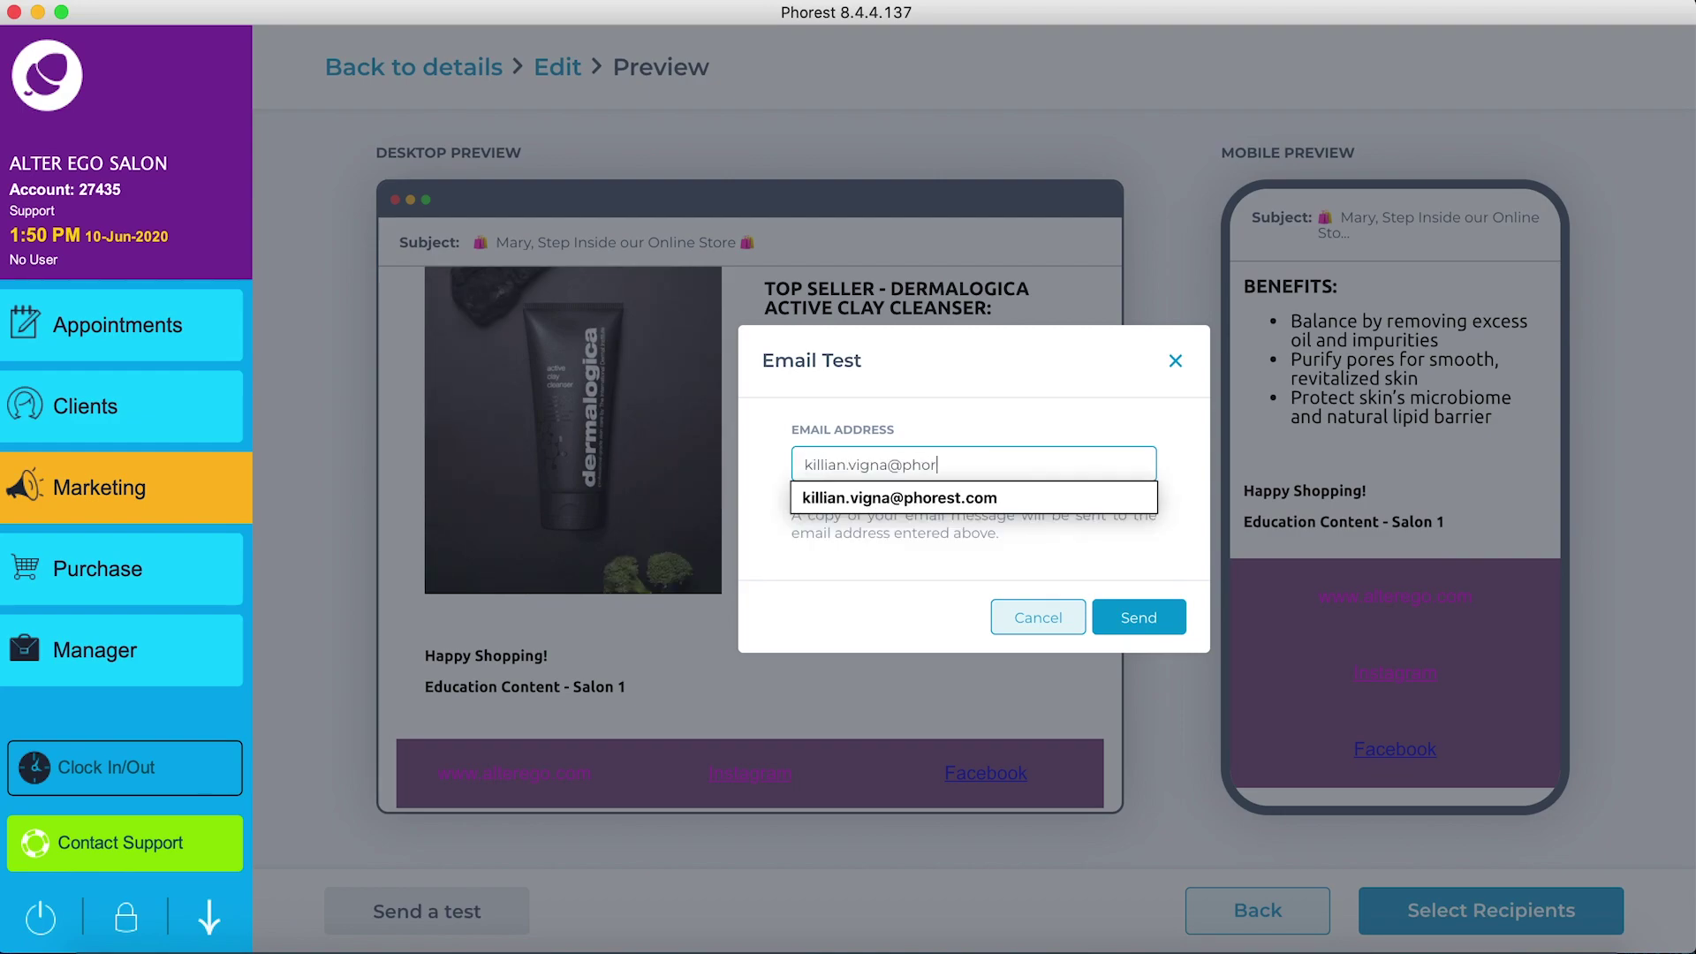
click(921, 506)
click(1118, 614)
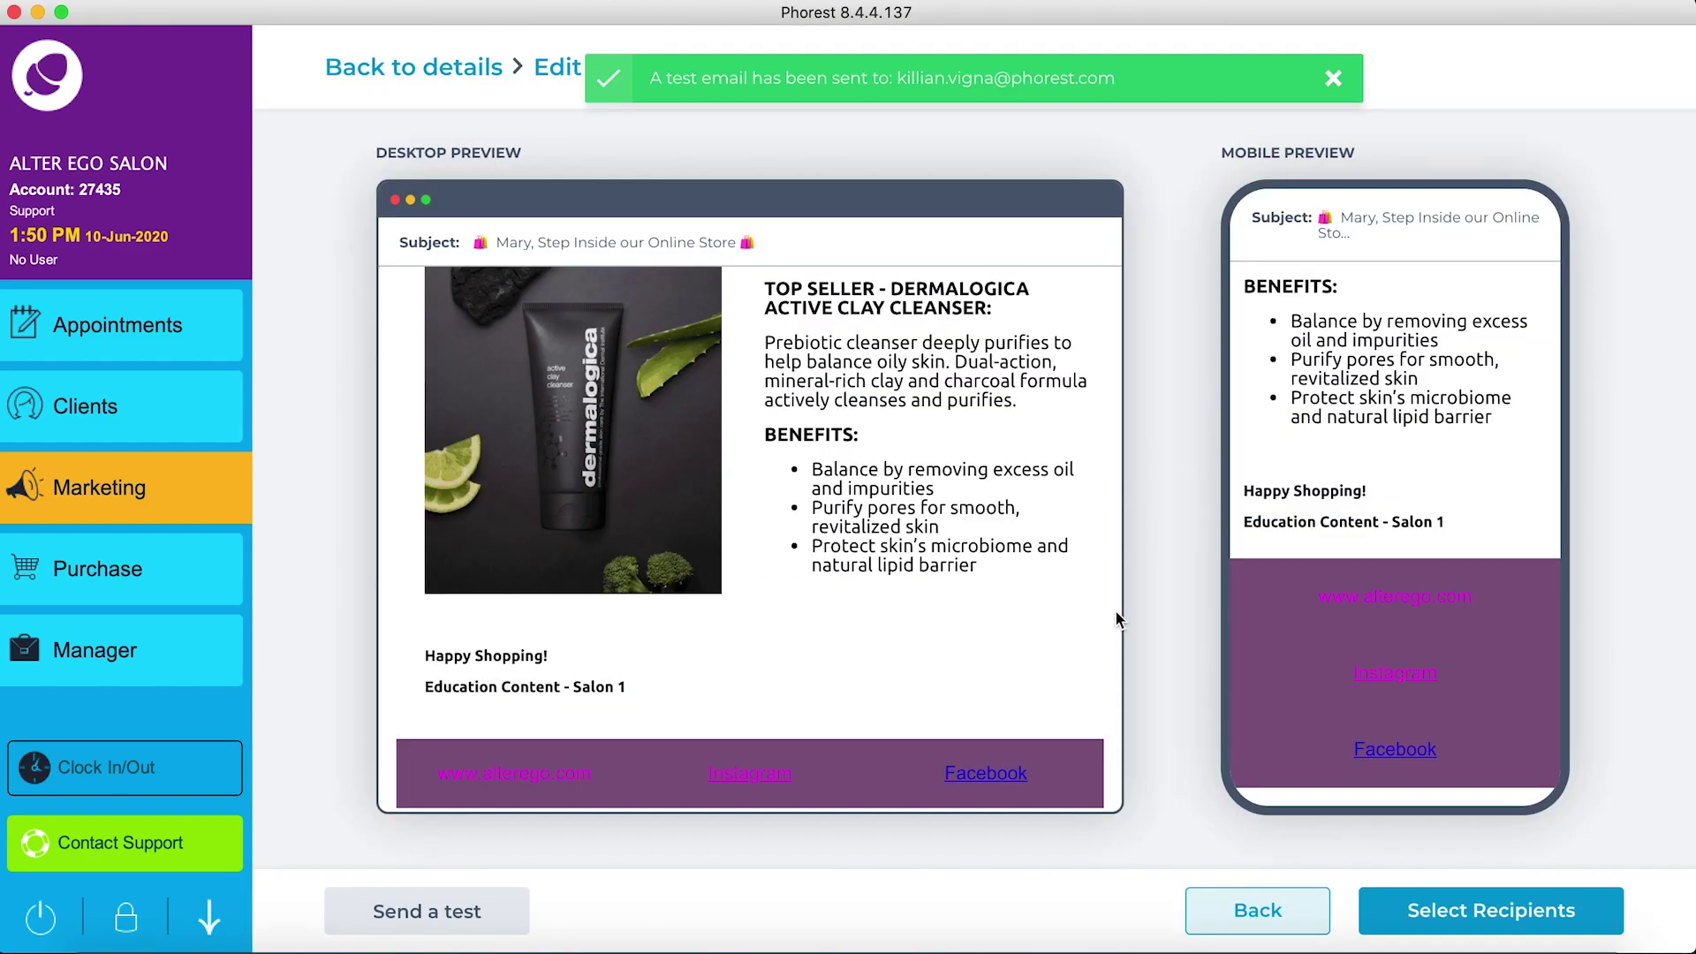
key(ctrl+Right)
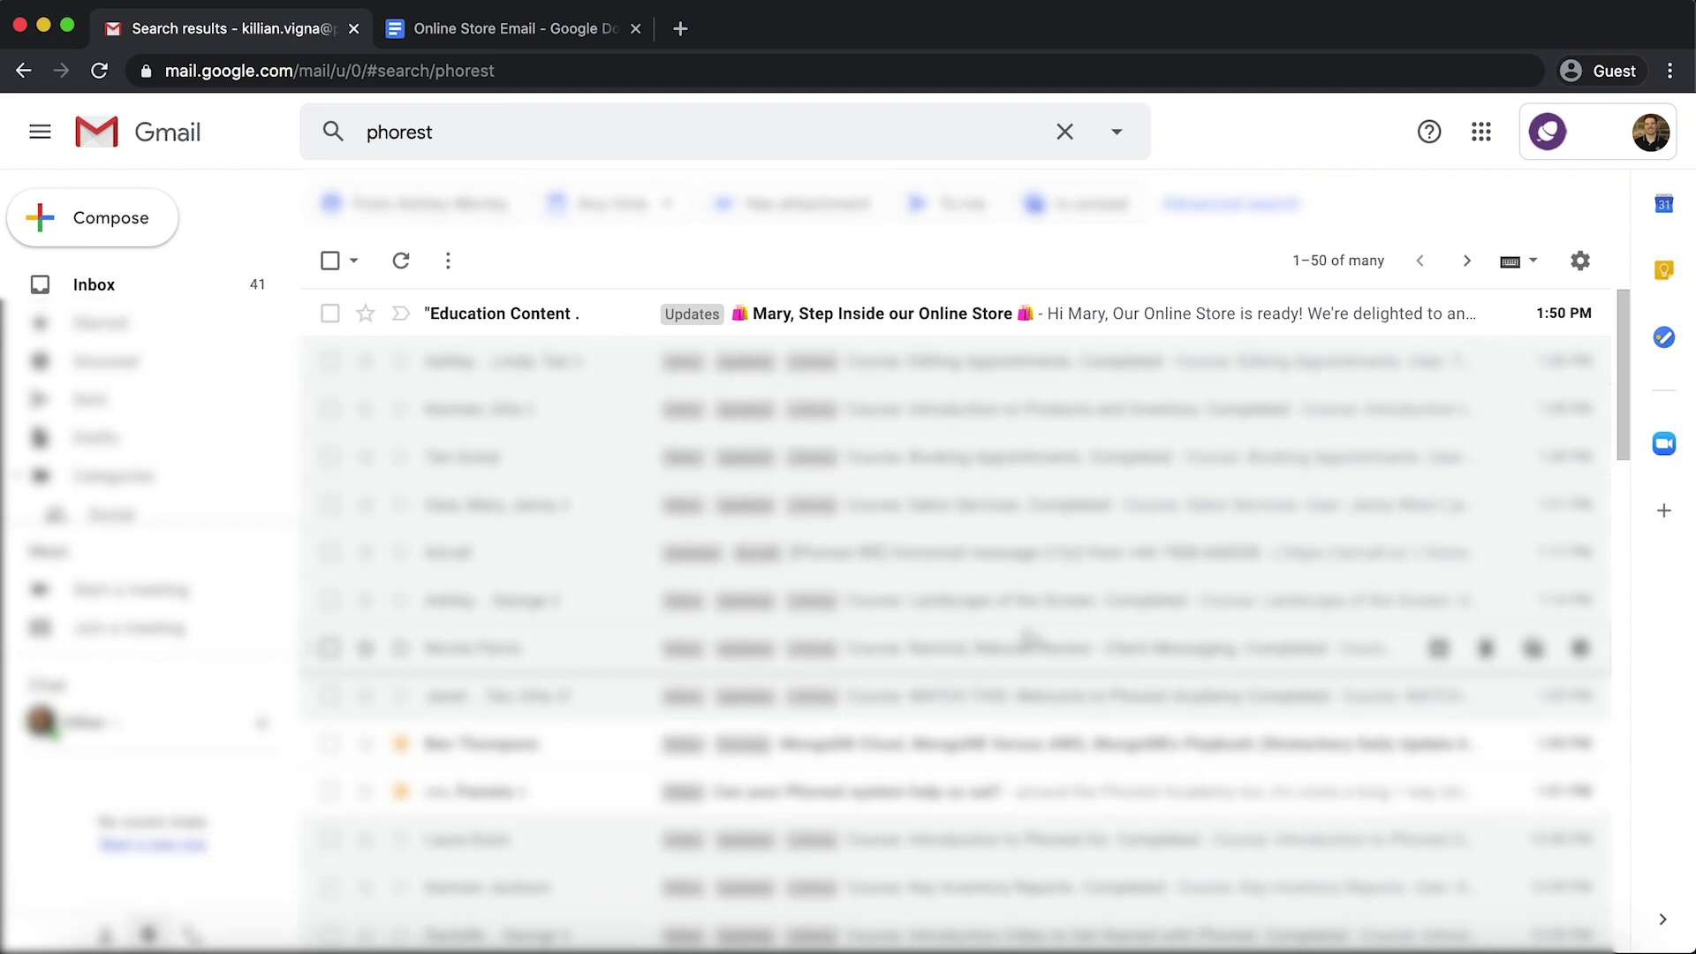
Step: Open the test email in Gmail and follow its 'Step Inside our Online Store' link
click(919, 315)
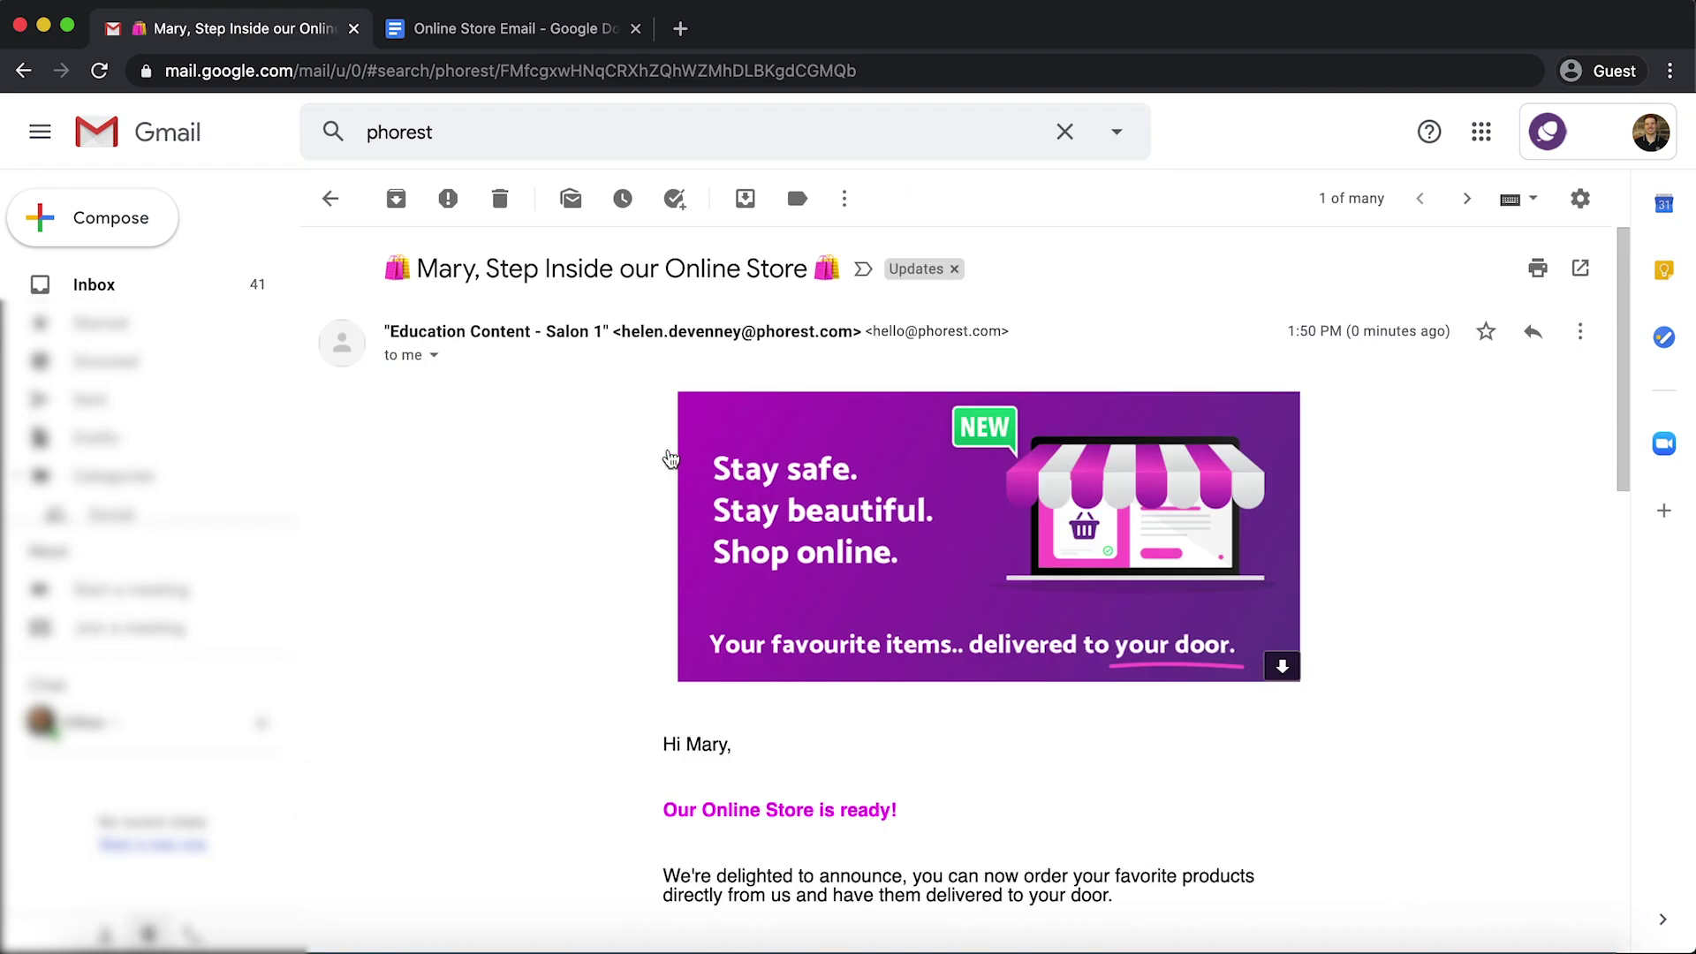
scroll(574, 517, down, 5)
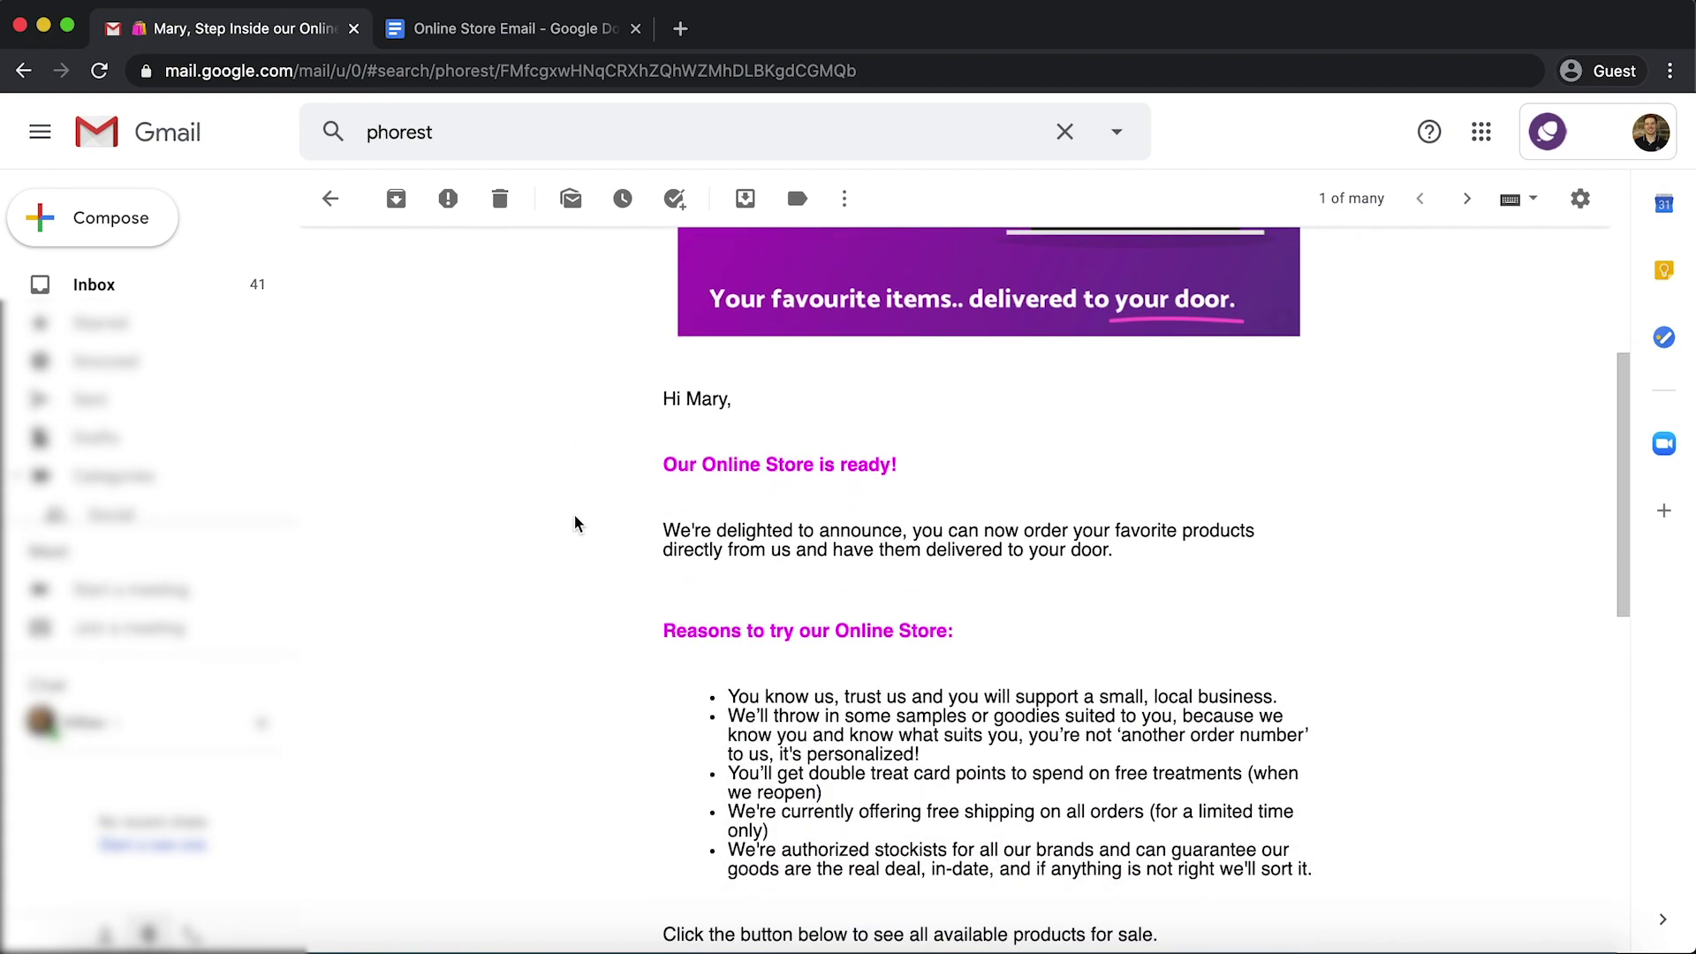
scroll(579, 519, down, 6)
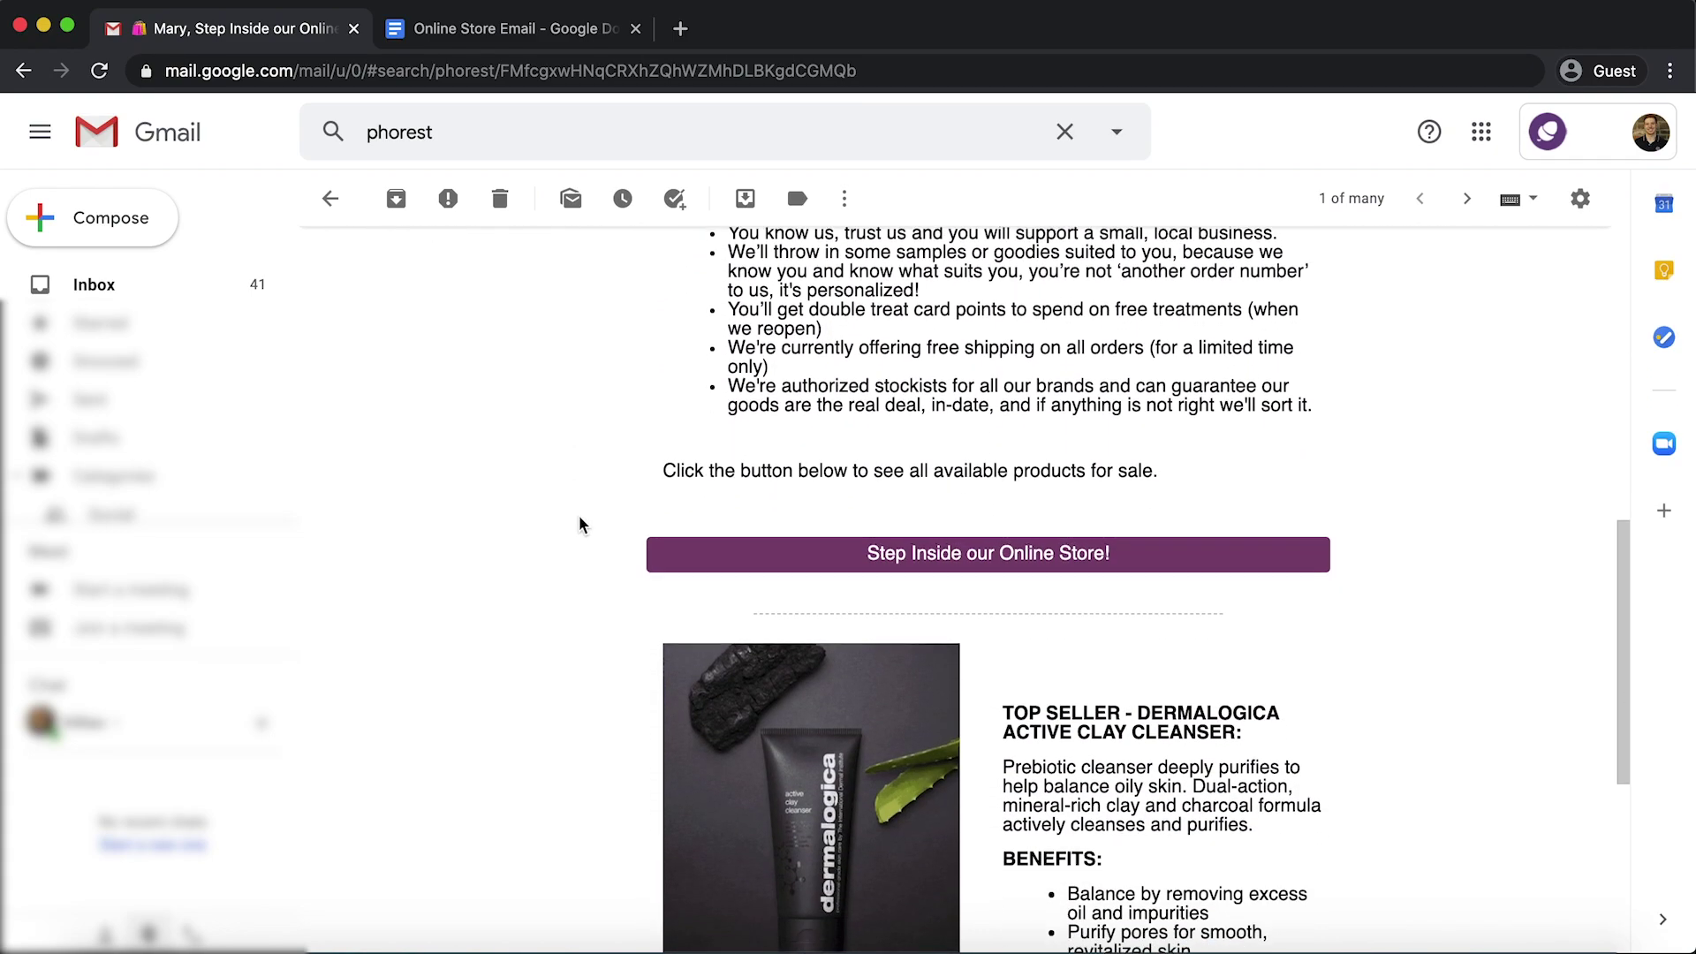
scroll(579, 517, down, 1)
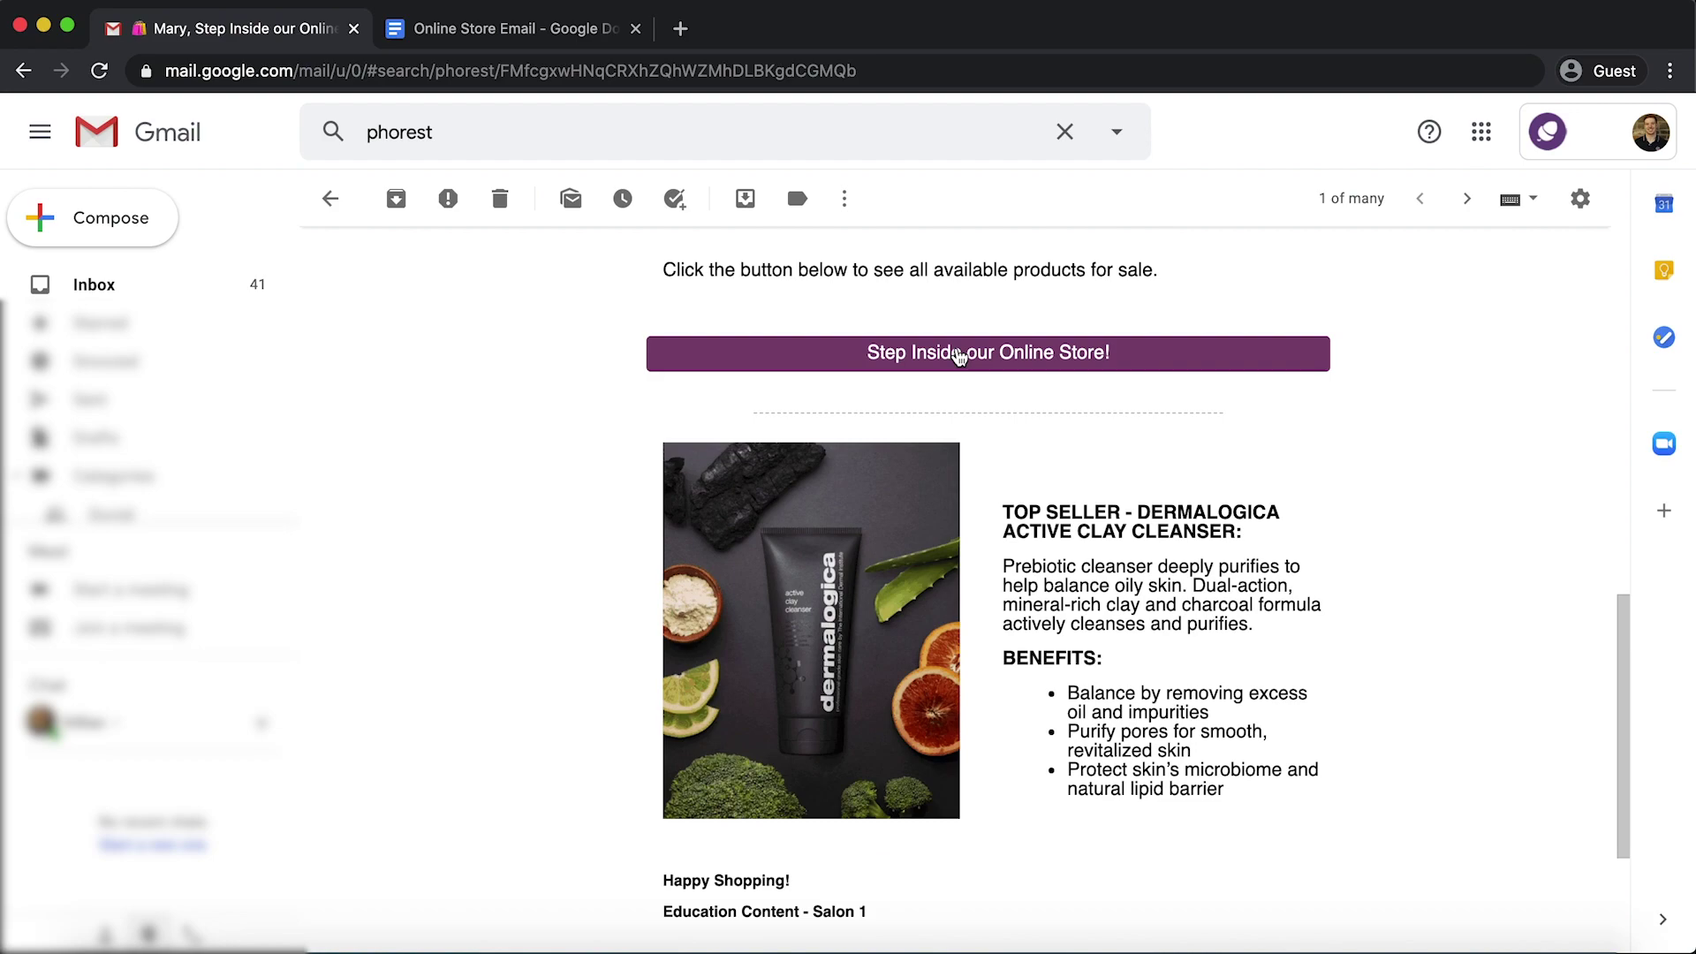
click(958, 354)
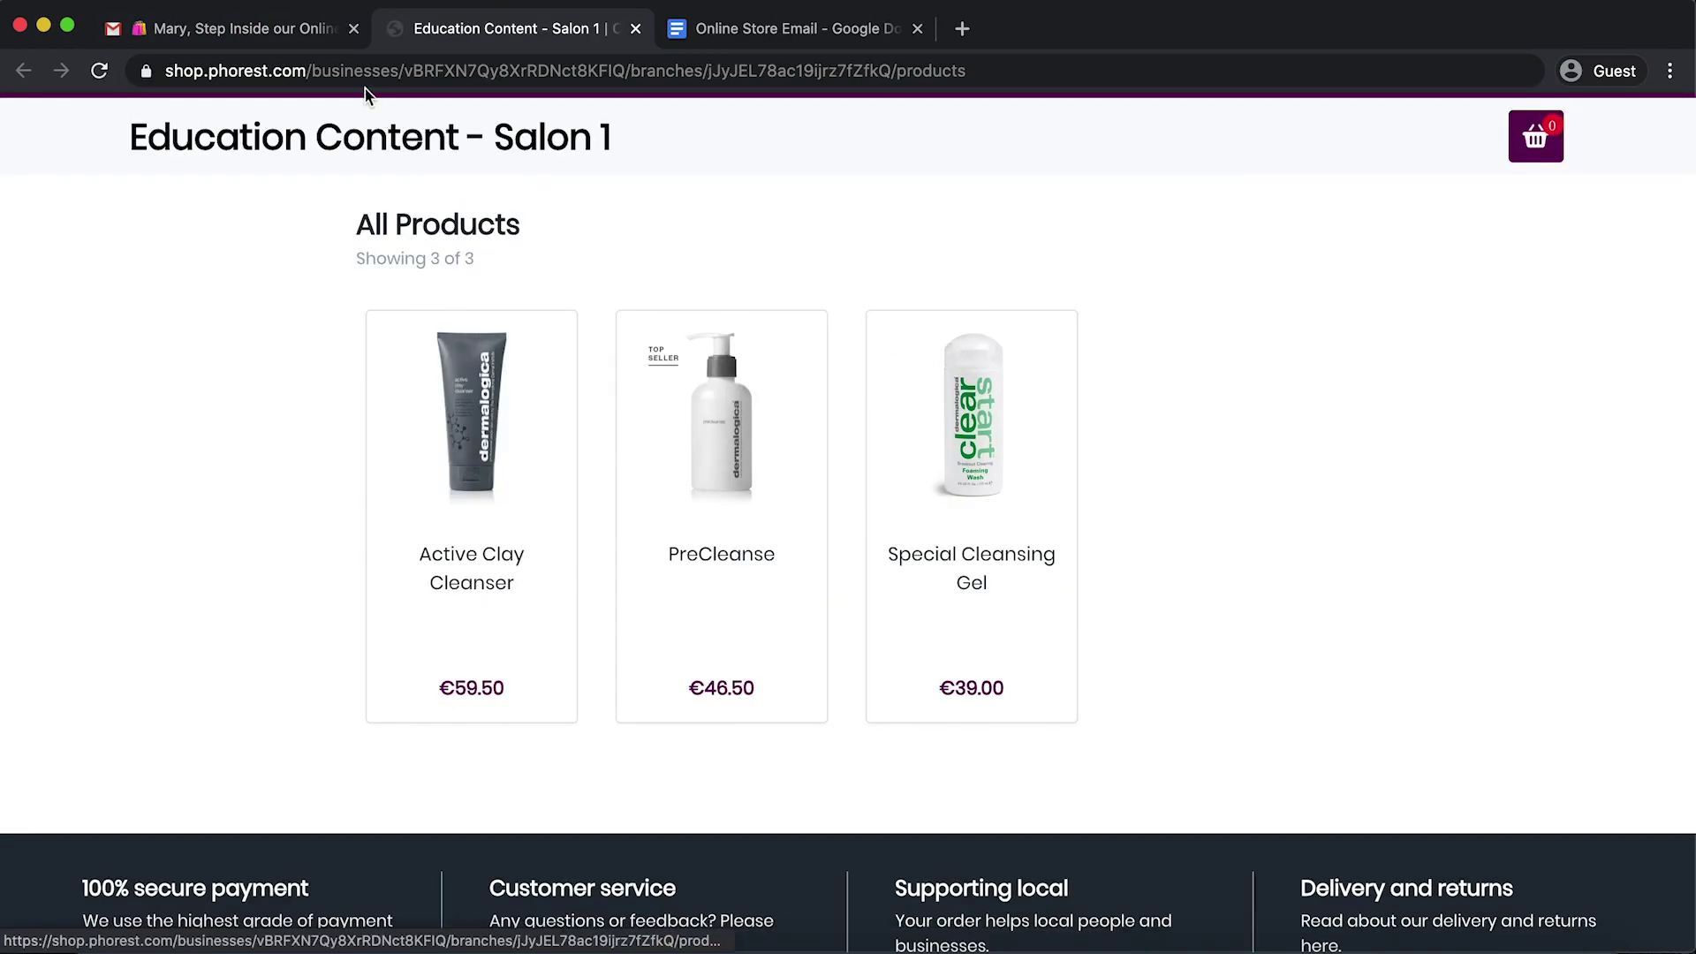
Step: Back in the email, follow the product image link to the €59.50 Active Clay Cleanser page
click(247, 28)
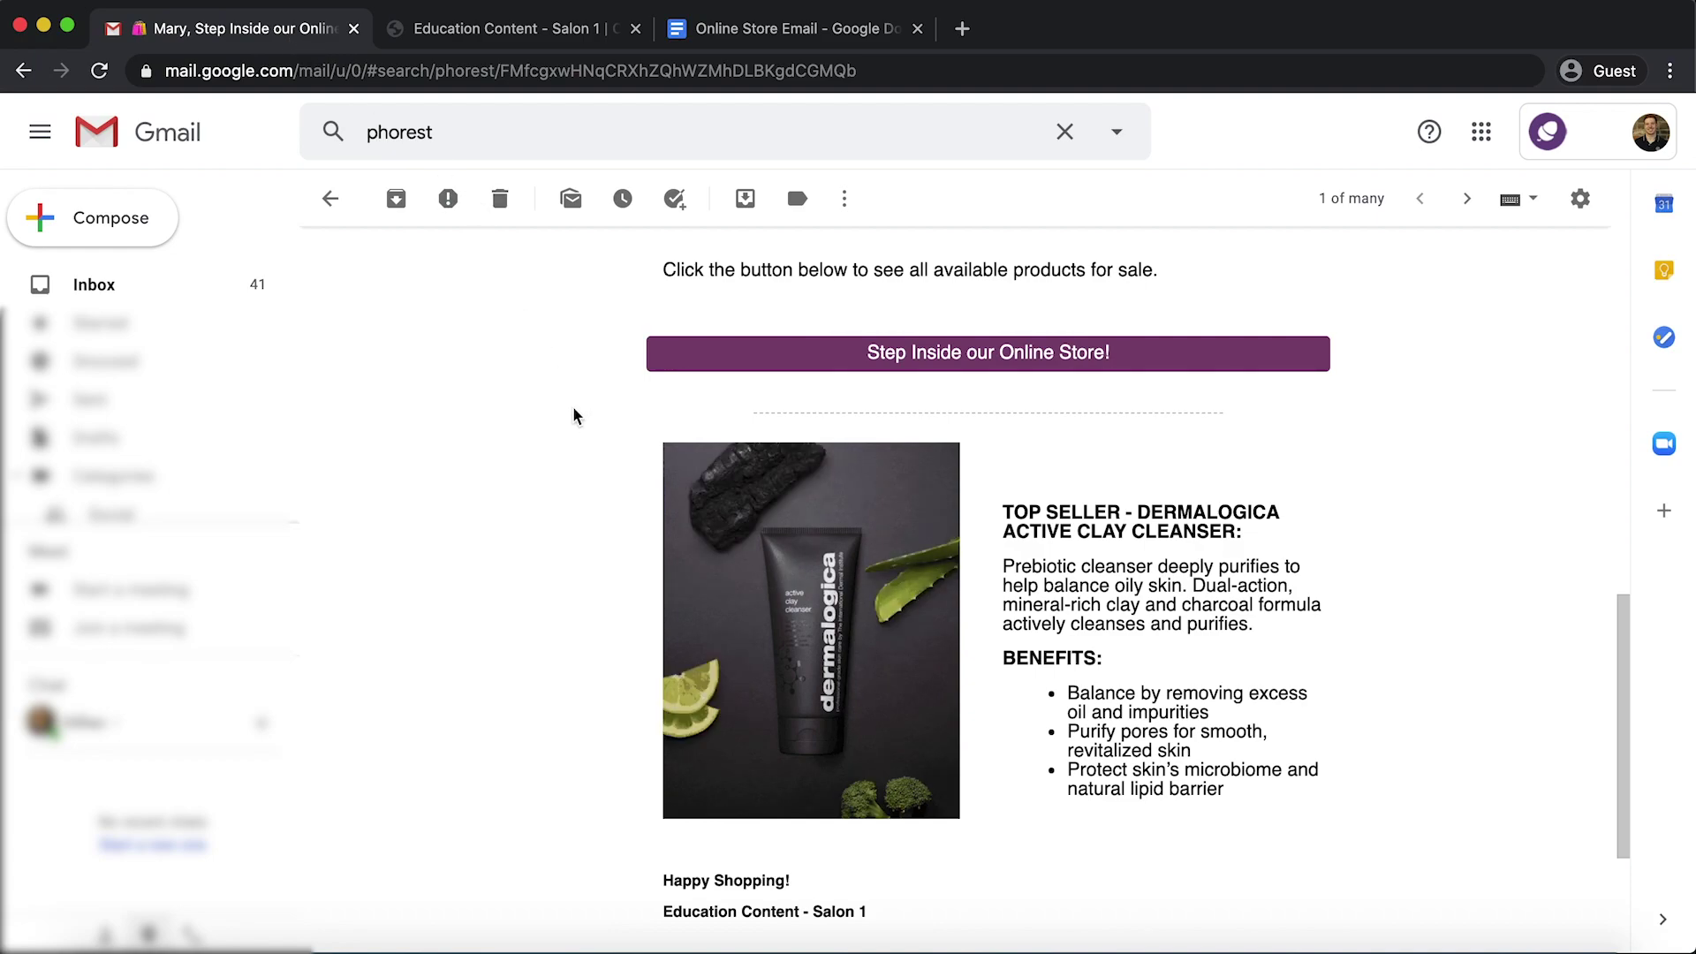
scroll(574, 416, down, 3)
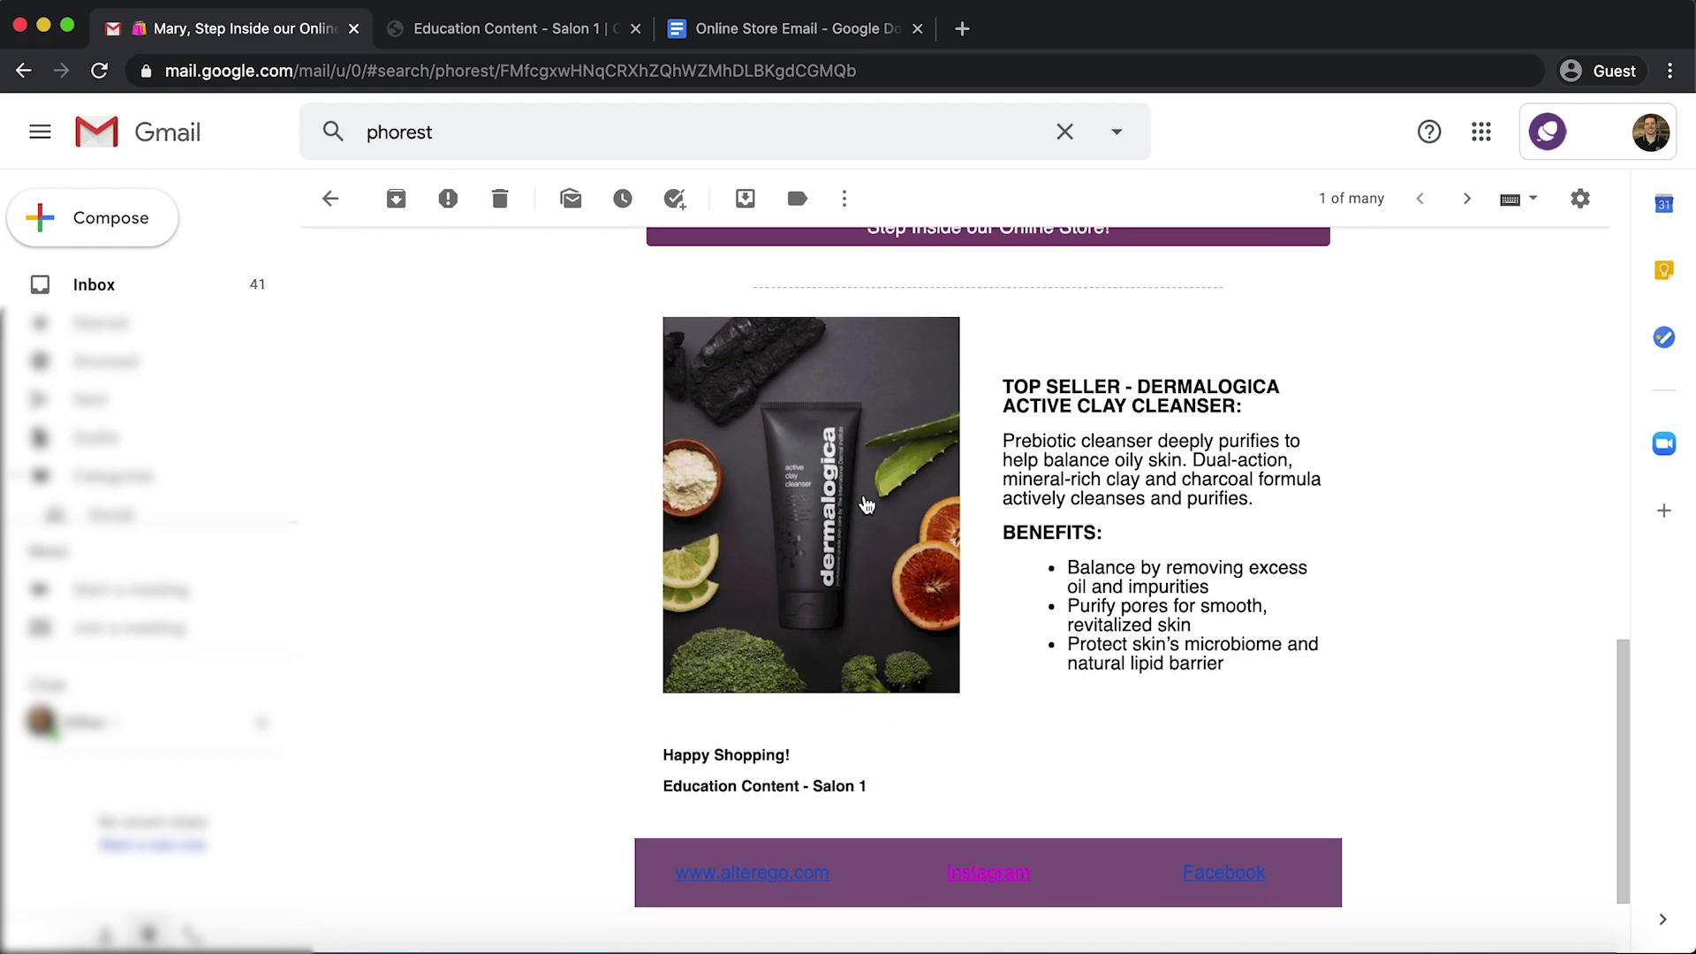
click(865, 500)
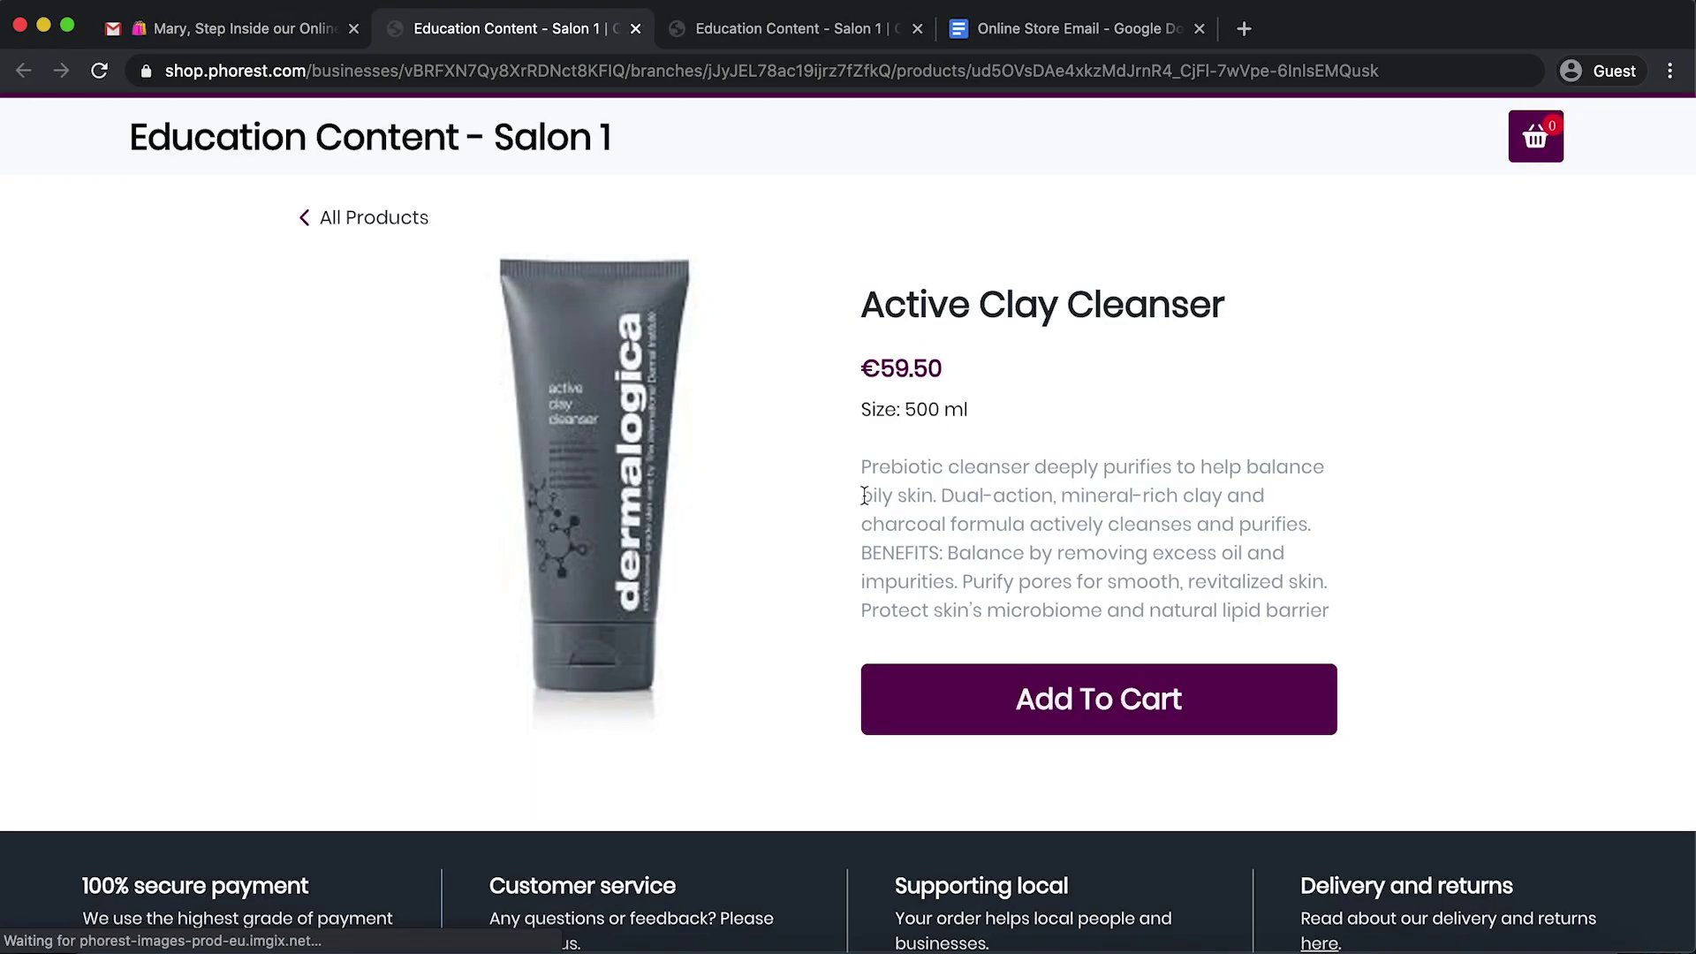